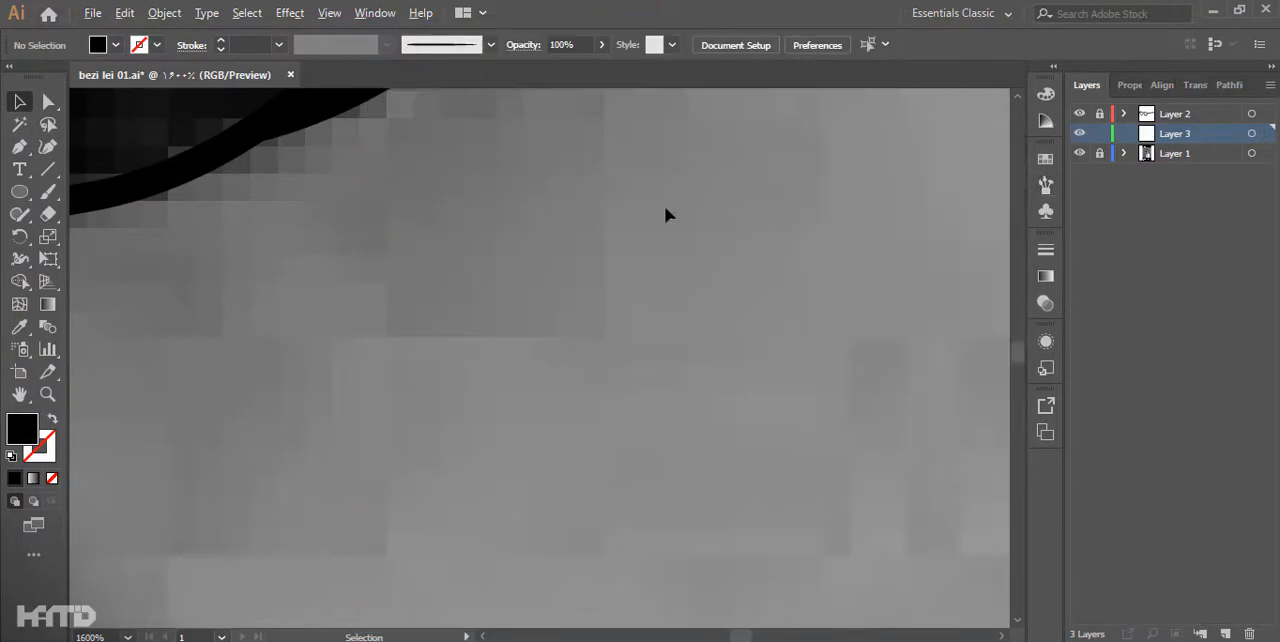
- Trace the nose, cheek line and lips over the portrait photo with 1.5 pt brush strokes on Layer 3
drag(465, 175, 351, 446)
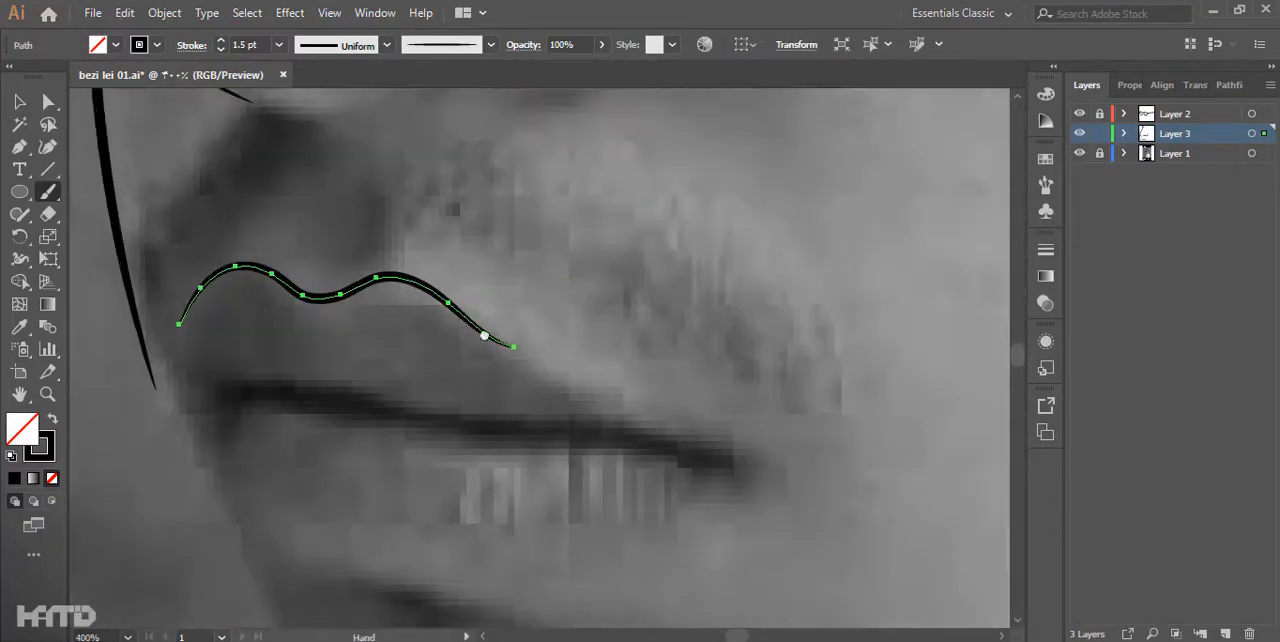
drag(373, 342, 492, 355)
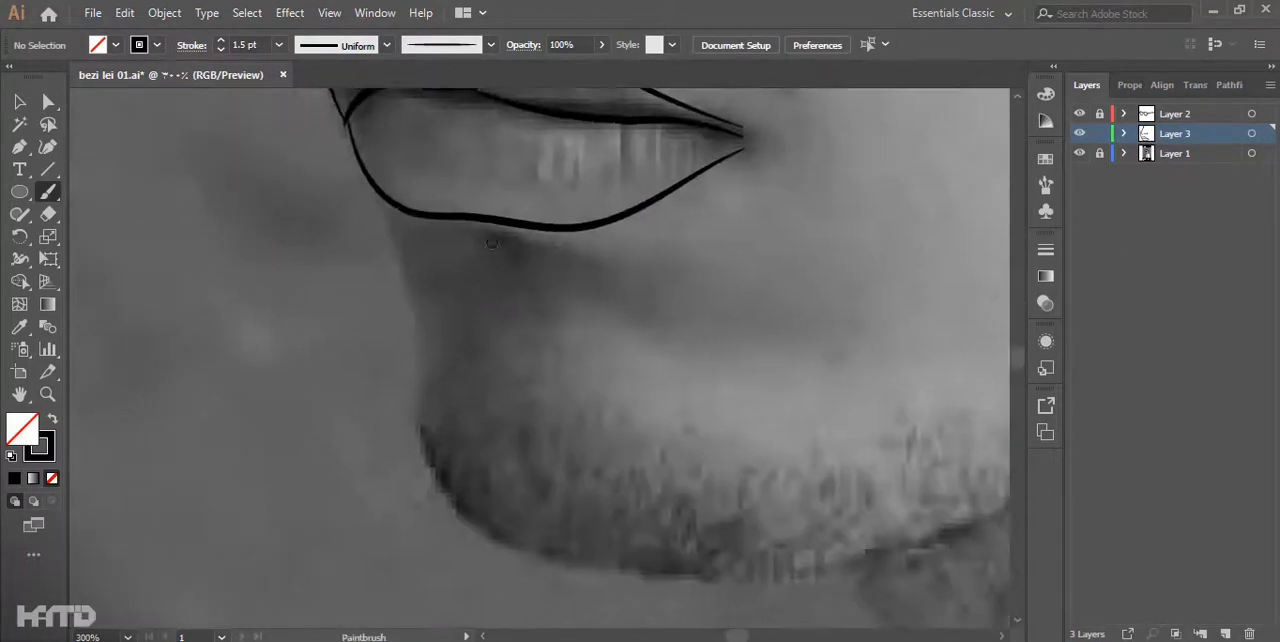
drag(332, 206, 376, 305)
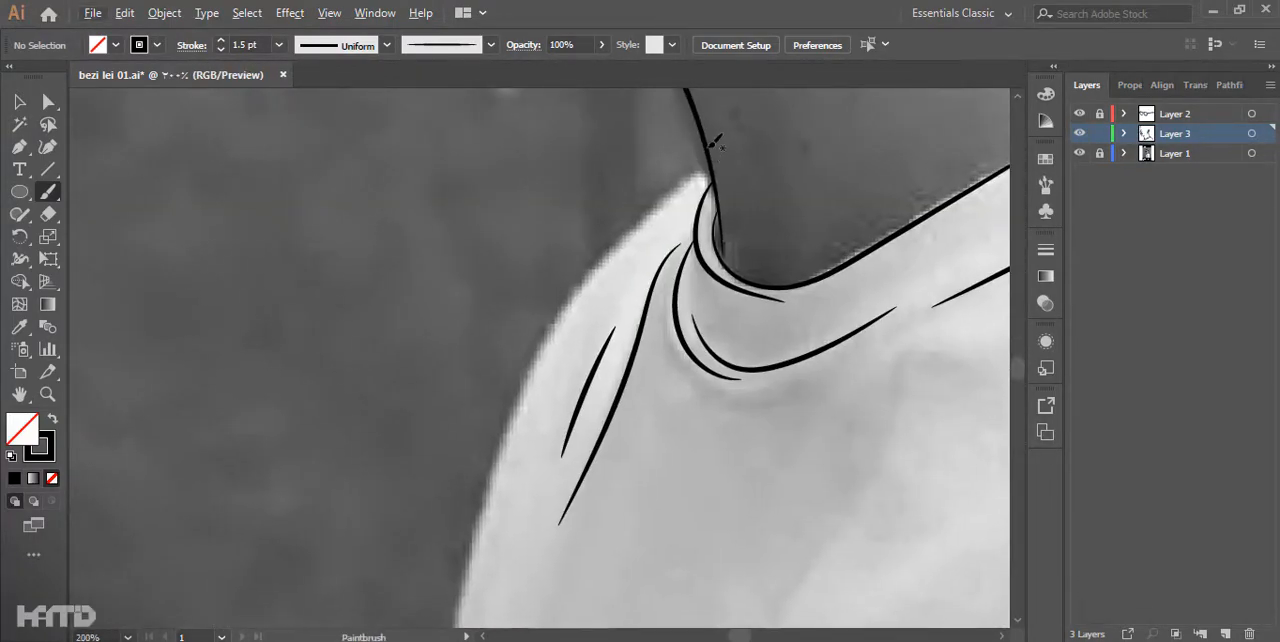
- Trace the outer contour of the shirt below the shoulder, and show the reference photo in Layer 1
drag(715, 143, 491, 277)
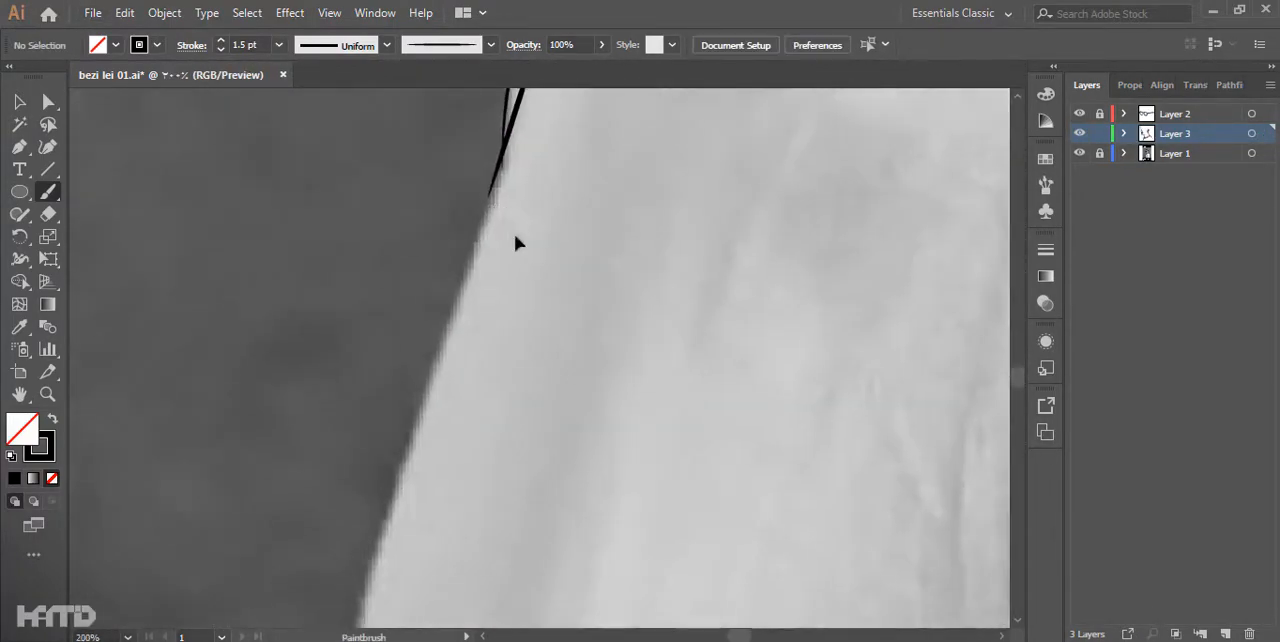
drag(491, 237, 434, 522)
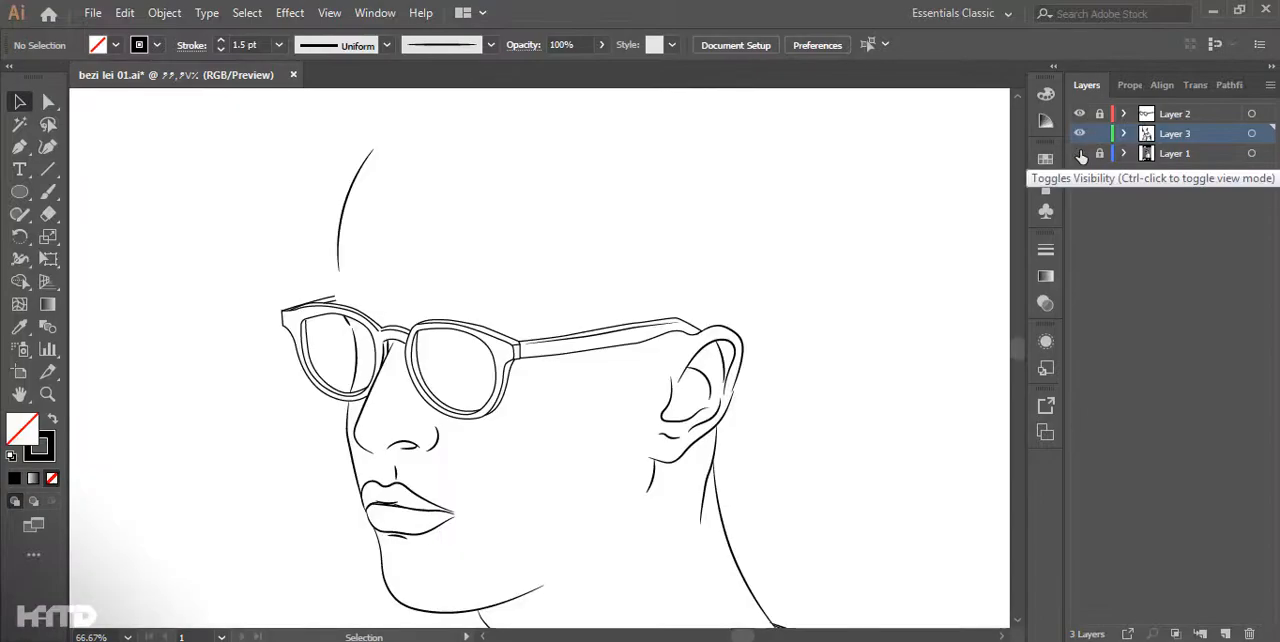
click(1079, 153)
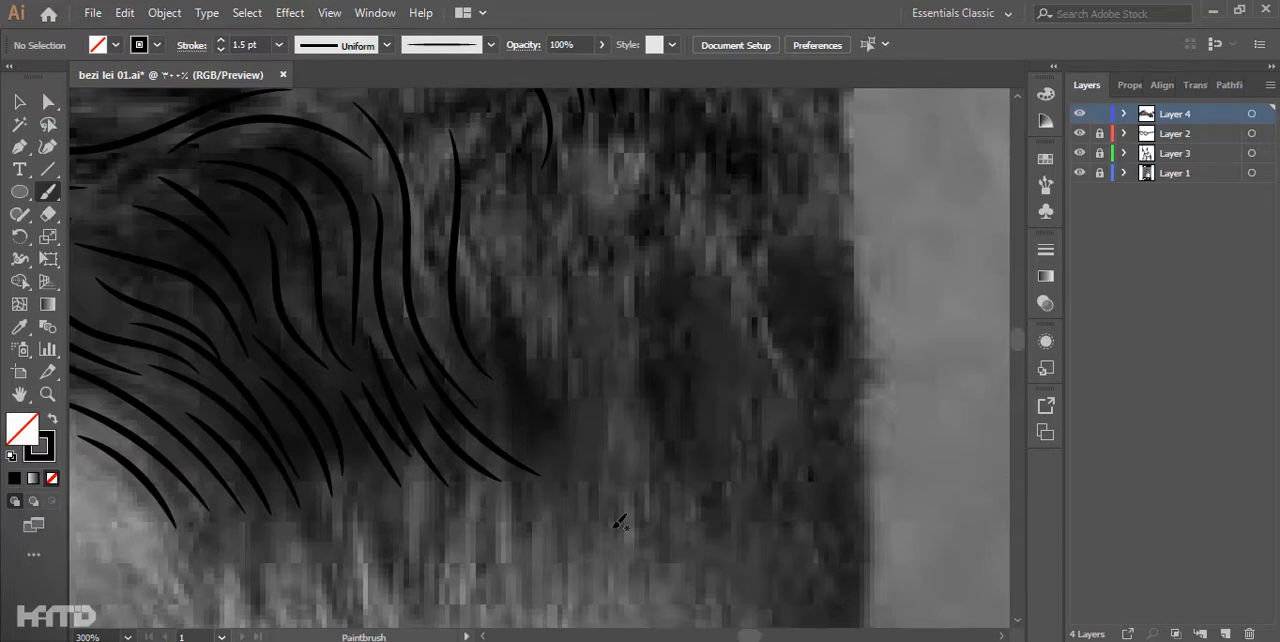
- Paint wavy 1.5 pt hair strands over the side of the head on Layer 4, following the photo
drag(620, 260, 596, 523)
scroll(540, 400, up, 1)
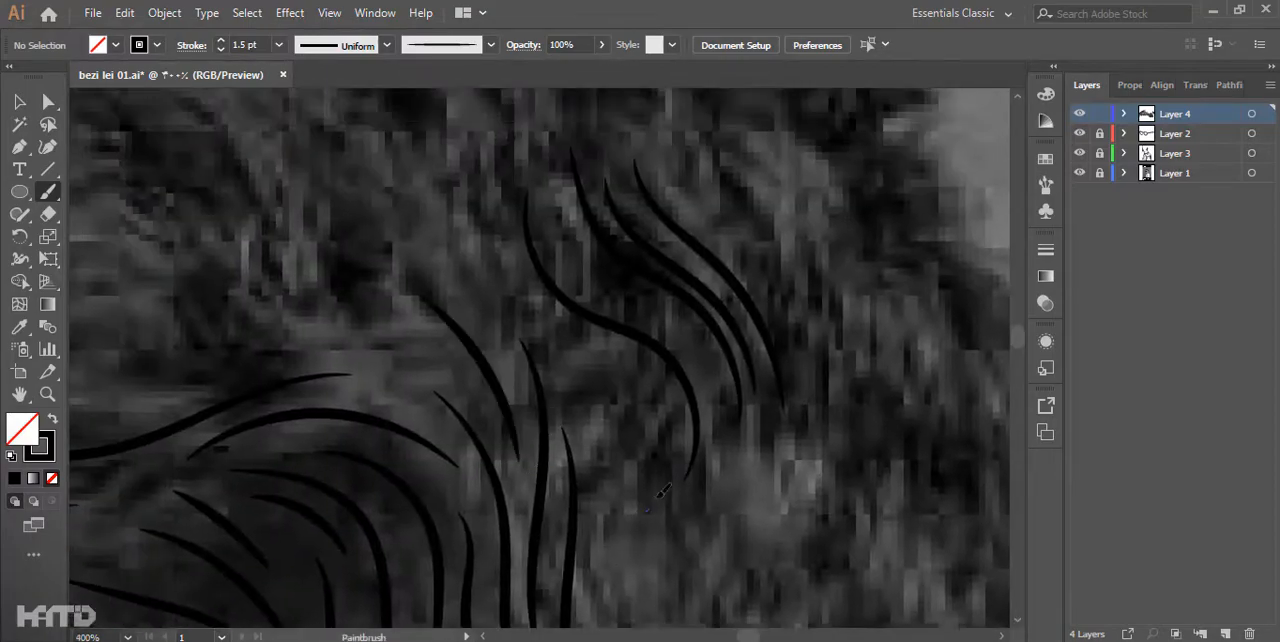
drag(650, 600, 543, 291)
drag(300, 250, 870, 535)
scroll(780, 420, up, 1)
drag(200, 450, 543, 286)
scroll(560, 330, down, 2)
drag(880, 315, 566, 437)
scroll(566, 437, up, 2)
drag(850, 500, 630, 205)
- Extend the hair with more wavy strands toward the back of the head and its lower hairline
scroll(523, 417, down, 3)
scroll(651, 423, down, 2)
click(1080, 173)
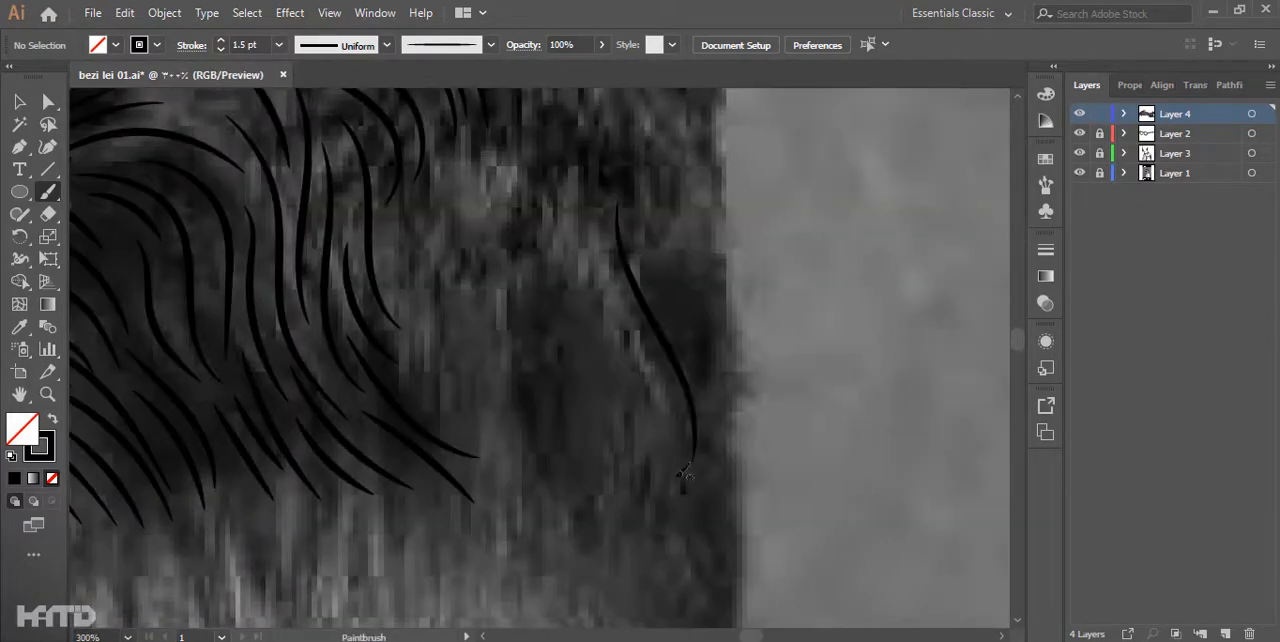
drag(441, 294, 505, 352)
drag(575, 481, 585, 500)
mouse_move(553, 539)
mouse_down()
mouse_move(529, 509)
mouse_move(495, 582)
mouse_up()
drag(471, 318, 557, 455)
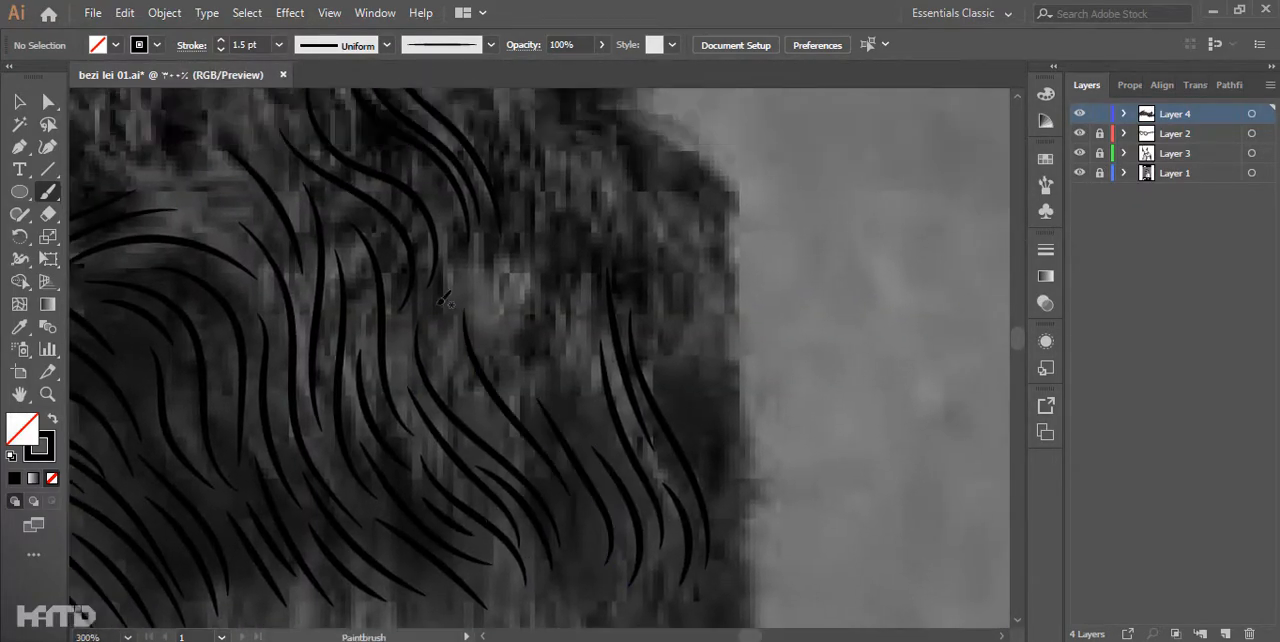
scroll(594, 354, up, 2)
drag(359, 243, 345, 418)
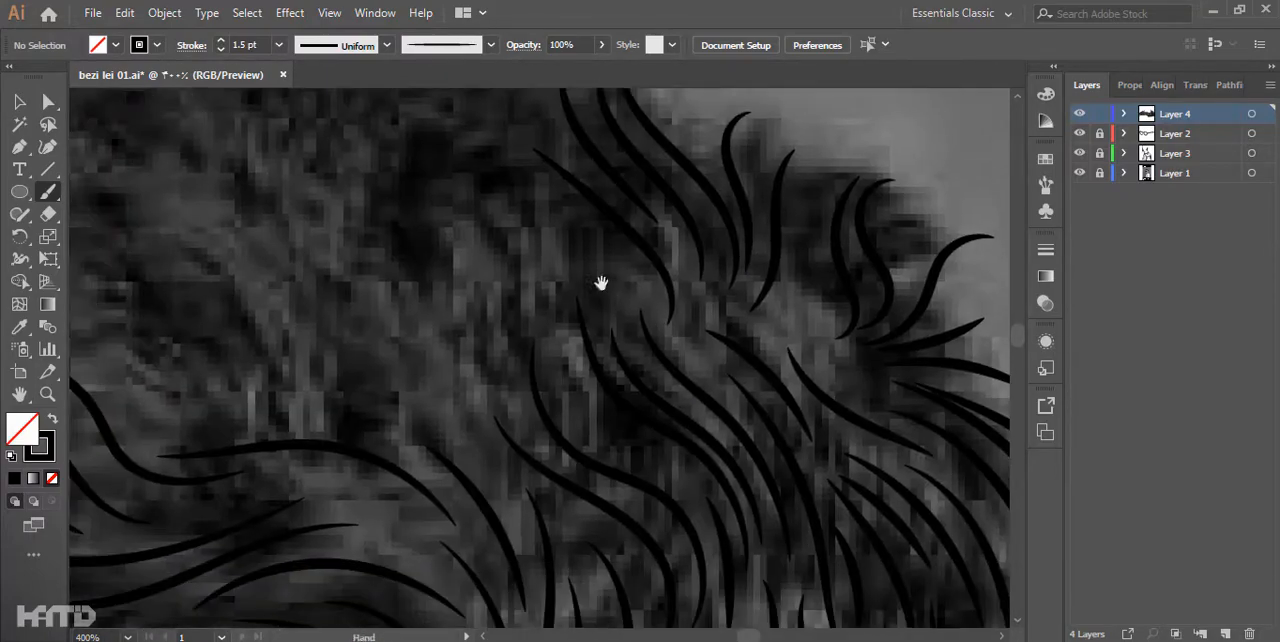
- Paint long flowing strands across the front and top of the hair with the Paintbrush
scroll(634, 320, up, 6)
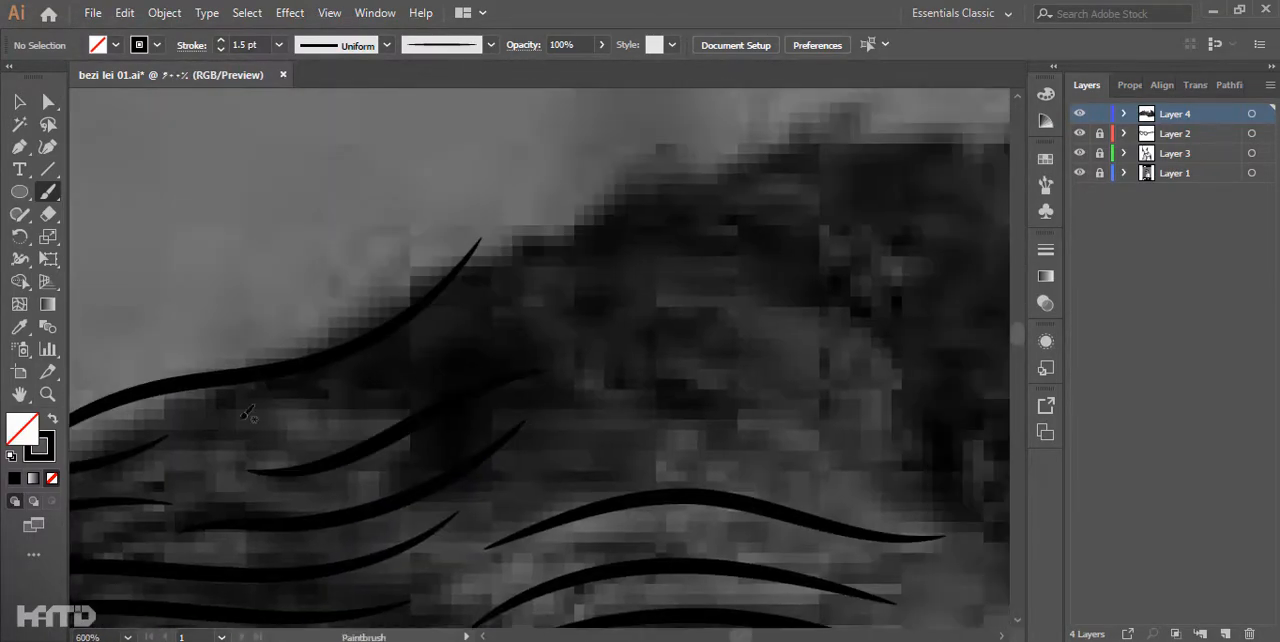
mouse_move(939, 588)
mouse_down()
mouse_move(491, 357)
mouse_move(420, 520)
mouse_up()
drag(491, 443, 900, 591)
drag(560, 330, 715, 500)
drag(300, 415, 610, 346)
drag(428, 343, 700, 289)
drag(400, 315, 551, 220)
drag(800, 260, 514, 331)
drag(243, 351, 514, 271)
drag(586, 340, 851, 300)
drag(960, 420, 357, 301)
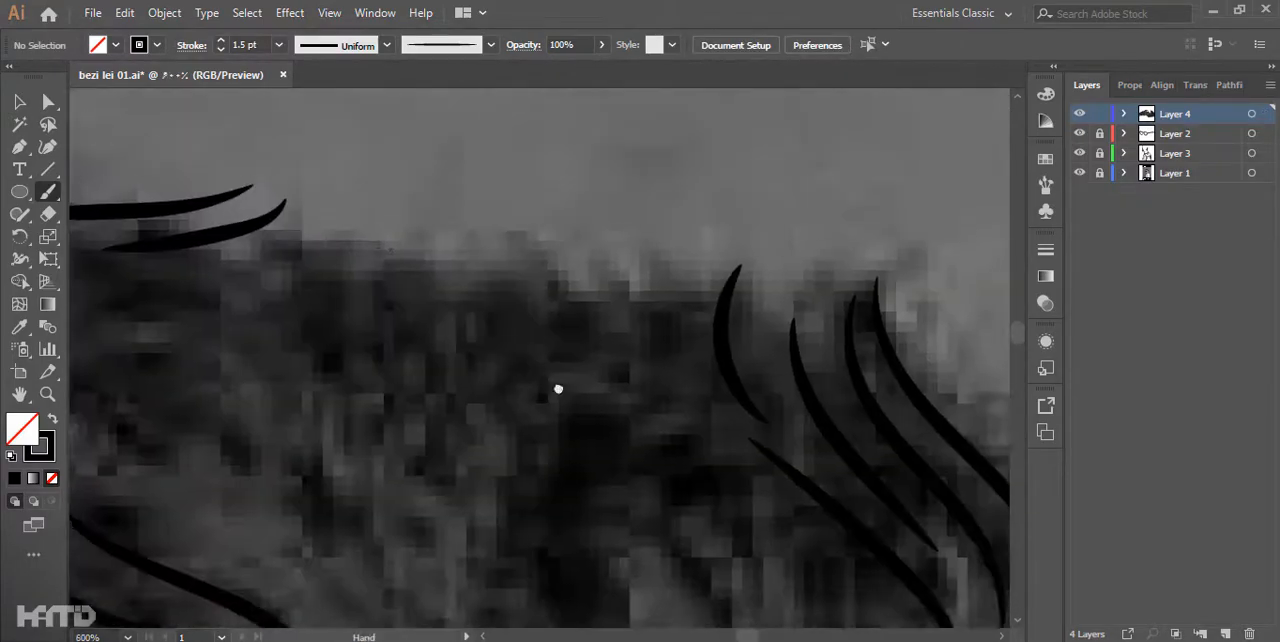
- Cover the crown with curved brush strands along the upper edge of the hair and between the existing groups
drag(250, 388, 616, 263)
drag(375, 459, 640, 272)
drag(616, 576, 700, 285)
scroll(700, 285, down, 1)
drag(728, 606, 705, 575)
drag(687, 373, 674, 352)
mouse_move(595, 397)
mouse_down()
mouse_move(728, 377)
mouse_move(855, 252)
mouse_up()
scroll(557, 405, up, 1)
drag(616, 460, 786, 325)
drag(414, 371, 629, 286)
drag(714, 370, 653, 571)
drag(492, 313, 690, 318)
scroll(679, 318, down, 1)
scroll(400, 249, up, 1)
drag(400, 249, 391, 394)
drag(626, 124, 577, 434)
- Paint the hair's rear edge down the back of the head to the ear with long vertical strokes
scroll(402, 497, down, 5)
click(1079, 173)
click(1079, 173)
scroll(597, 300, up, 5)
drag(529, 383, 527, 134)
drag(527, 126, 519, 307)
drag(531, 217, 528, 357)
mouse_move(549, 185)
mouse_down()
mouse_move(543, 388)
mouse_move(520, 442)
mouse_up()
drag(520, 442, 545, 333)
drag(562, 278, 510, 480)
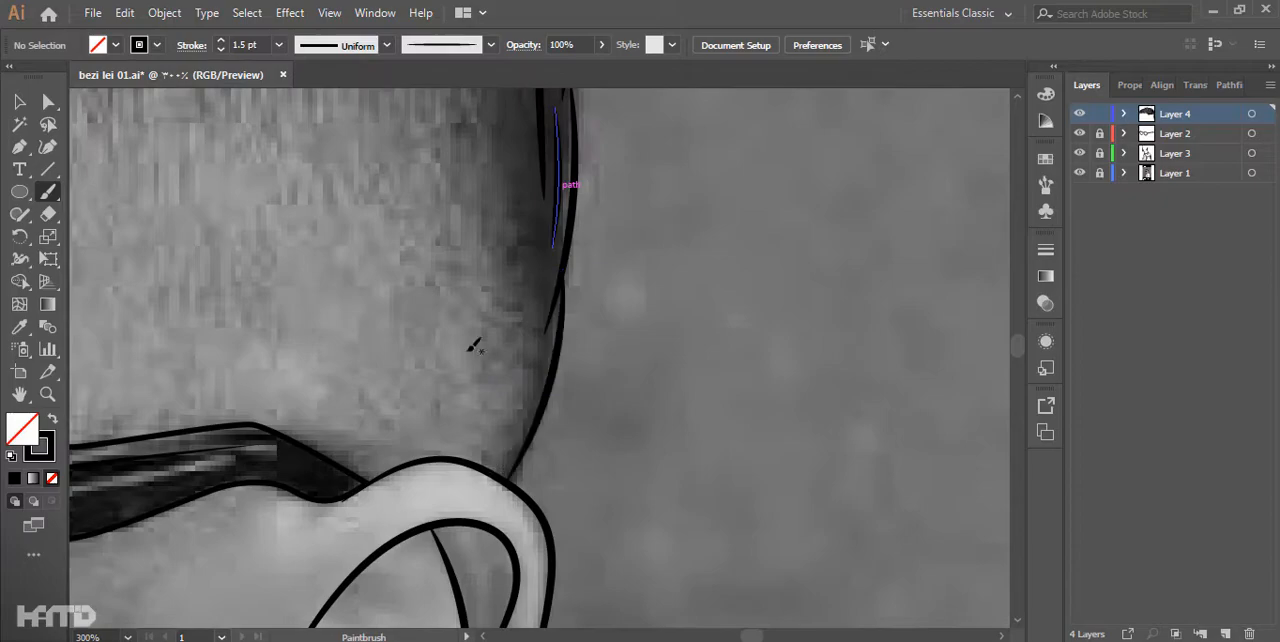
- Add short tapering strands inside the rear hair edge, just above the ear
click(1079, 173)
scroll(680, 400, down, 4)
click(1079, 173)
scroll(648, 327, up, 5)
drag(466, 206, 497, 268)
drag(614, 540, 520, 372)
drag(523, 507, 506, 370)
drag(514, 430, 458, 515)
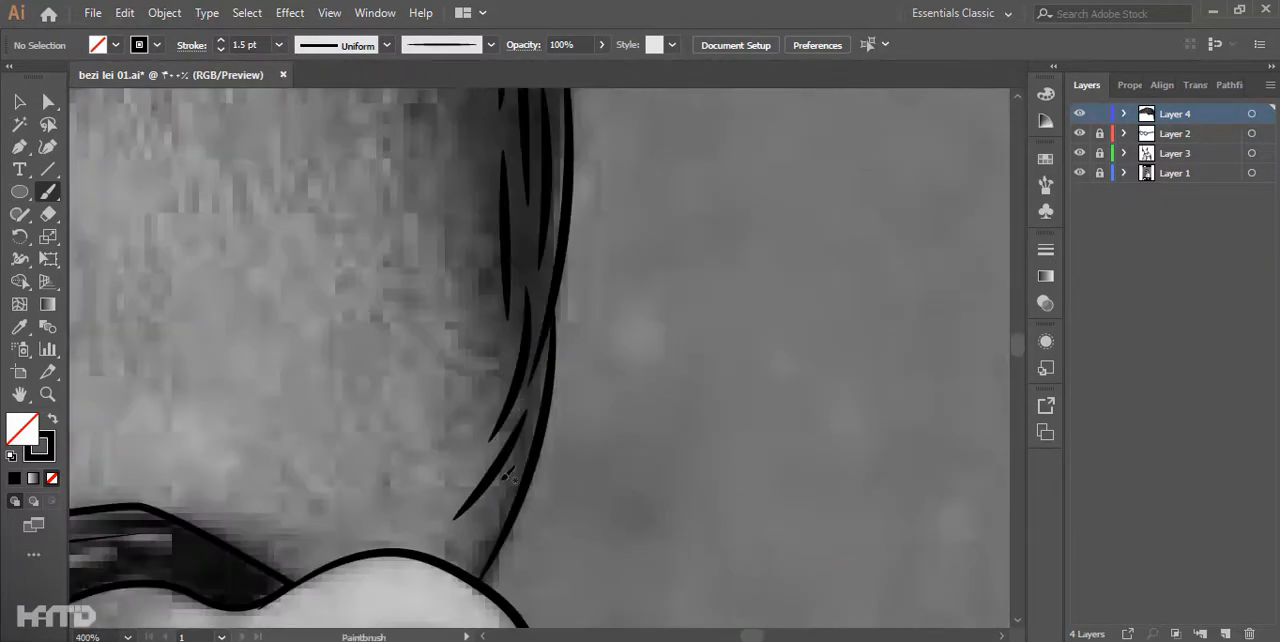
- Paint a row of short downward strands along the lower hairline at the side of the head
drag(450, 250, 471, 403)
scroll(450, 250, up, 3)
drag(363, 263, 438, 482)
drag(444, 250, 494, 477)
drag(522, 256, 571, 475)
mouse_move(650, 214)
mouse_down()
mouse_move(426, 218)
mouse_move(474, 350)
mouse_up()
drag(620, 300, 474, 300)
drag(430, 218, 491, 443)
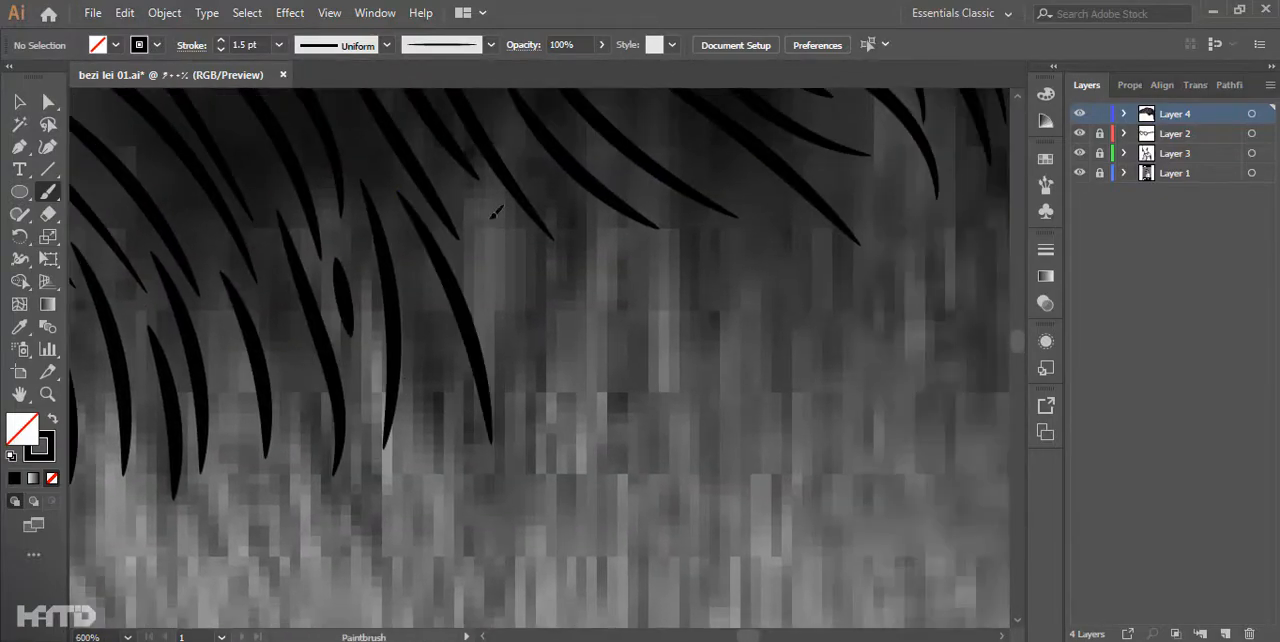
- Continue the lower hairline toward the back of the head with more downward 1.5 pt strands
scroll(528, 308, up, 1)
drag(377, 200, 566, 486)
scroll(537, 287, down, 2)
scroll(646, 340, up, 2)
drag(700, 300, 642, 320)
drag(486, 157, 663, 423)
mouse_move(500, 277)
mouse_down()
mouse_move(606, 446)
mouse_move(500, 266)
mouse_up()
scroll(634, 500, down, 2)
drag(720, 600, 500, 309)
scroll(656, 368, down, 5)
- Hide the photo layer and set the stroke of the strands along the lower hairline to 1 pt
click(1079, 173)
scroll(640, 360, up, 4)
click(221, 46)
mouse_move(330, 300)
mouse_down()
mouse_move(378, 460)
mouse_move(482, 330)
mouse_up()
drag(300, 430, 625, 395)
click(221, 46)
drag(228, 430, 732, 350)
click(221, 41)
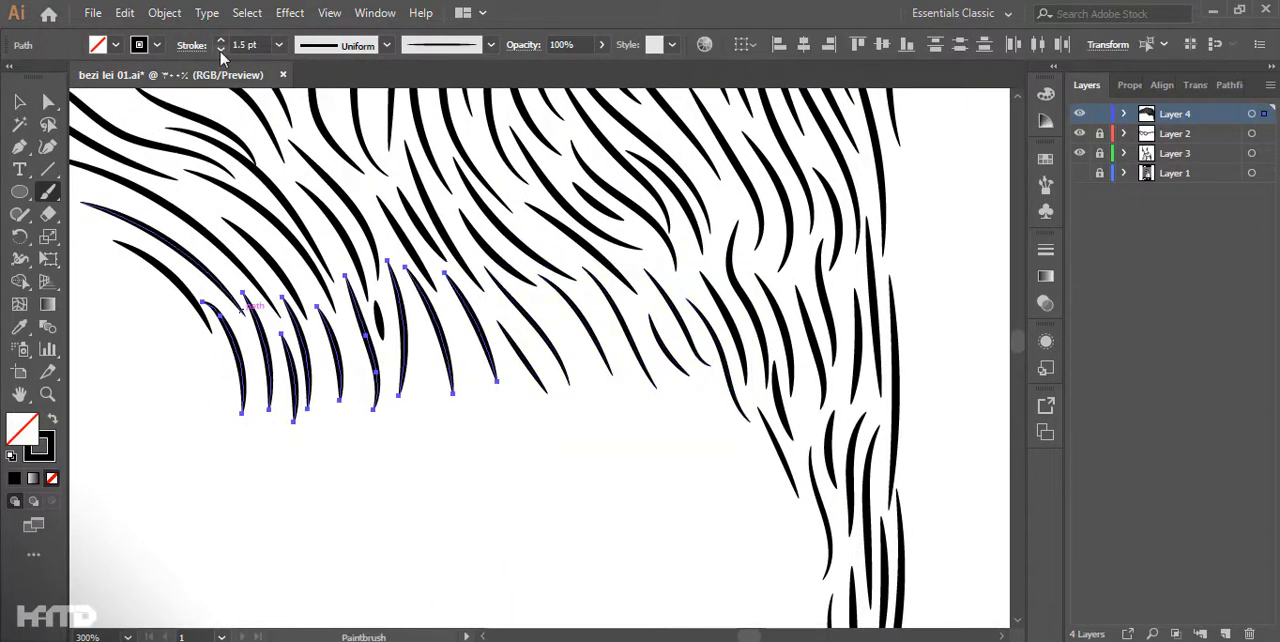
click(221, 50)
ctrl+click(480, 480)
- Show Layer 1 again, lock Layer 4 and add a new layer above it
scroll(515, 350, down, 5)
click(1079, 173)
click(1100, 114)
click(1225, 634)
- Paint thin 1 pt strands between and below the hairline strands at the side of the head on Layer 5
scroll(500, 340, up, 5)
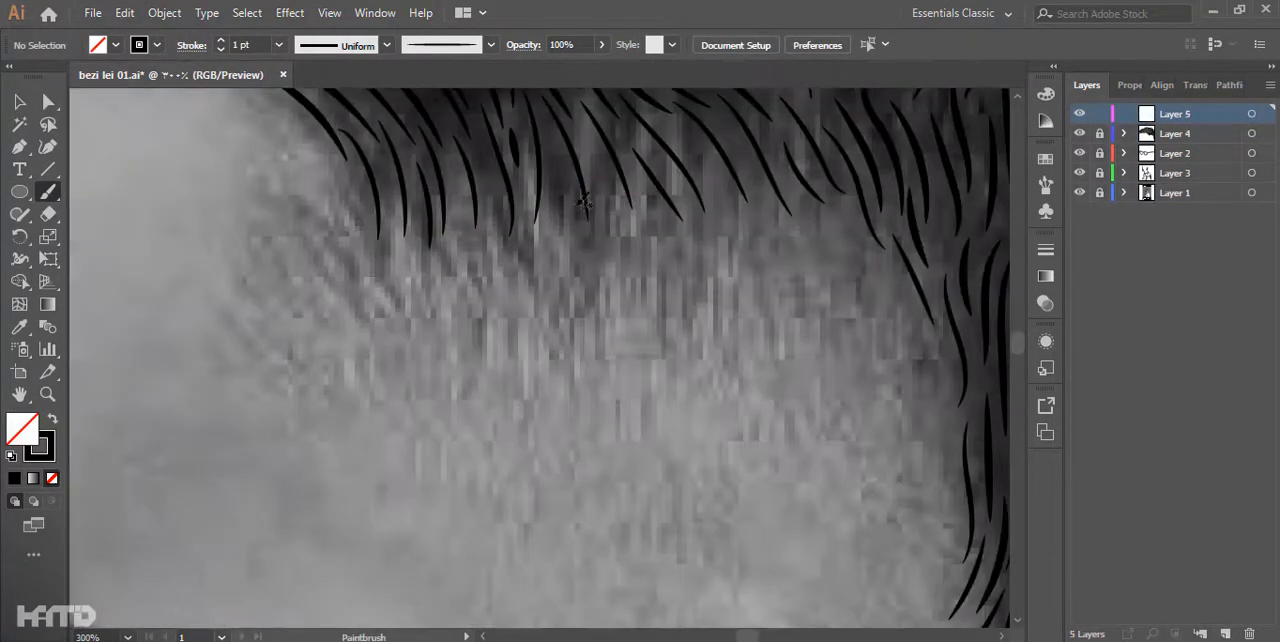
scroll(400, 254, up, 2)
drag(355, 237, 400, 409)
drag(303, 185, 331, 358)
drag(382, 248, 381, 368)
scroll(464, 292, down, 5)
scroll(477, 351, up, 5)
drag(437, 306, 580, 527)
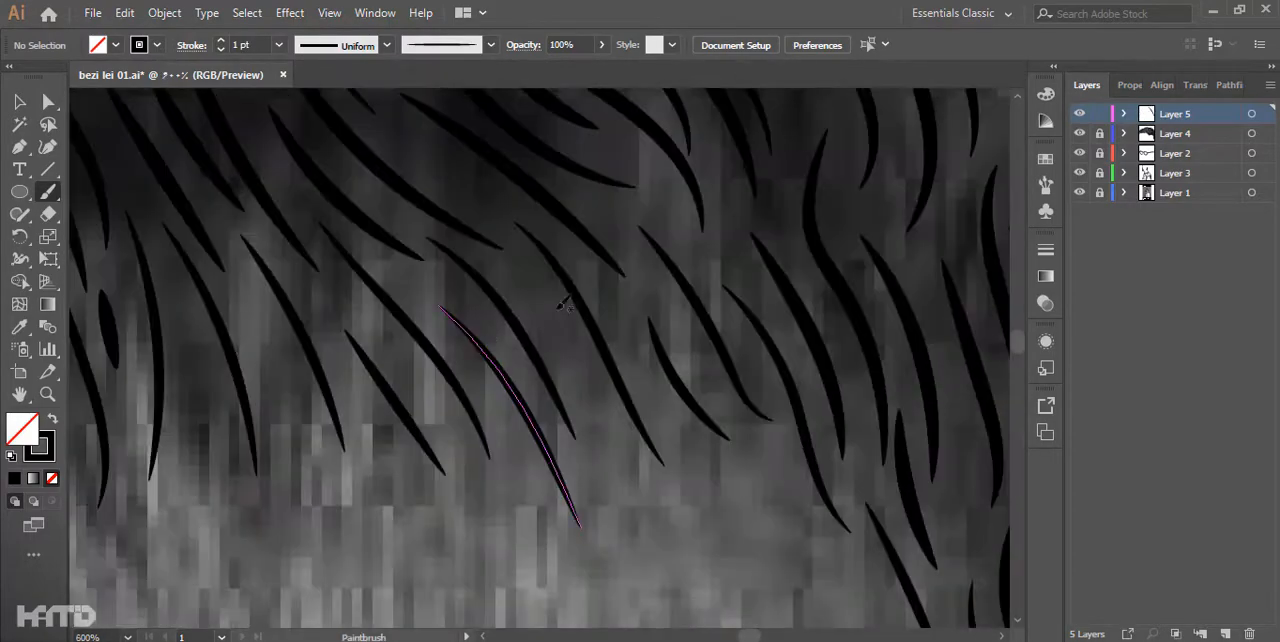
drag(555, 324, 645, 529)
drag(480, 400, 543, 357)
drag(313, 296, 376, 470)
drag(411, 347, 458, 450)
- Add fine 1 pt strands along the rear hair edge down to the top of the ear
drag(727, 366, 498, 262)
drag(814, 540, 571, 134)
drag(603, 314, 606, 592)
drag(600, 520, 588, 218)
drag(644, 440, 570, 567)
drag(681, 333, 571, 498)
drag(640, 228, 570, 395)
drag(595, 295, 551, 367)
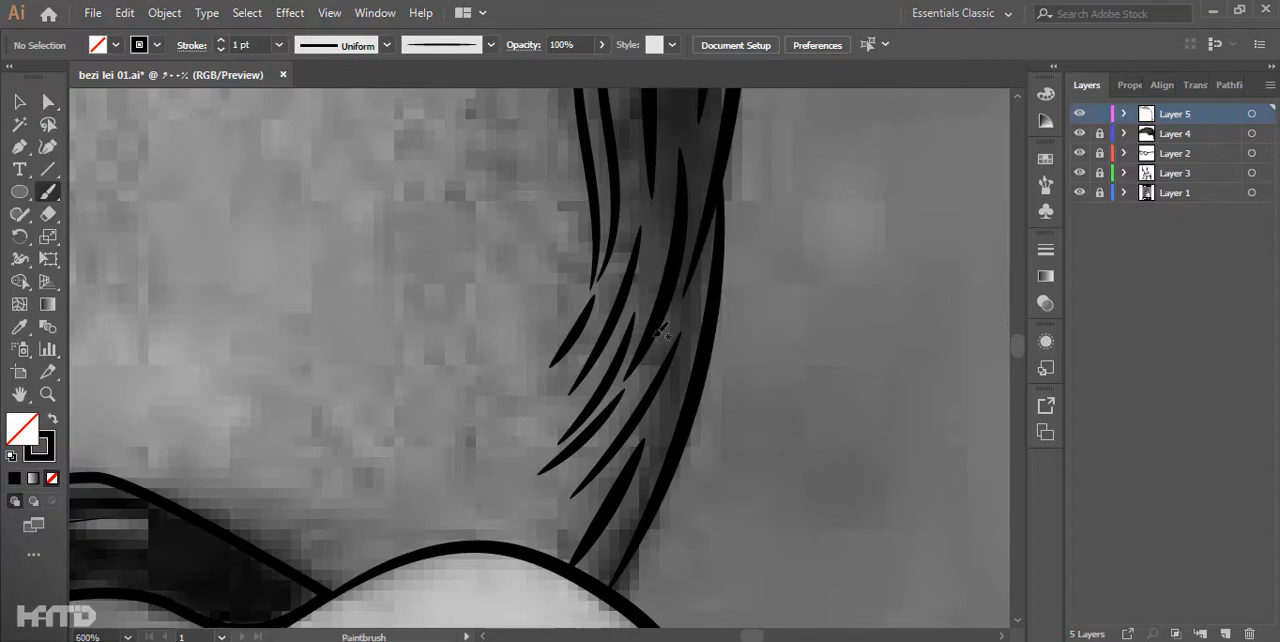
drag(887, 387, 663, 350)
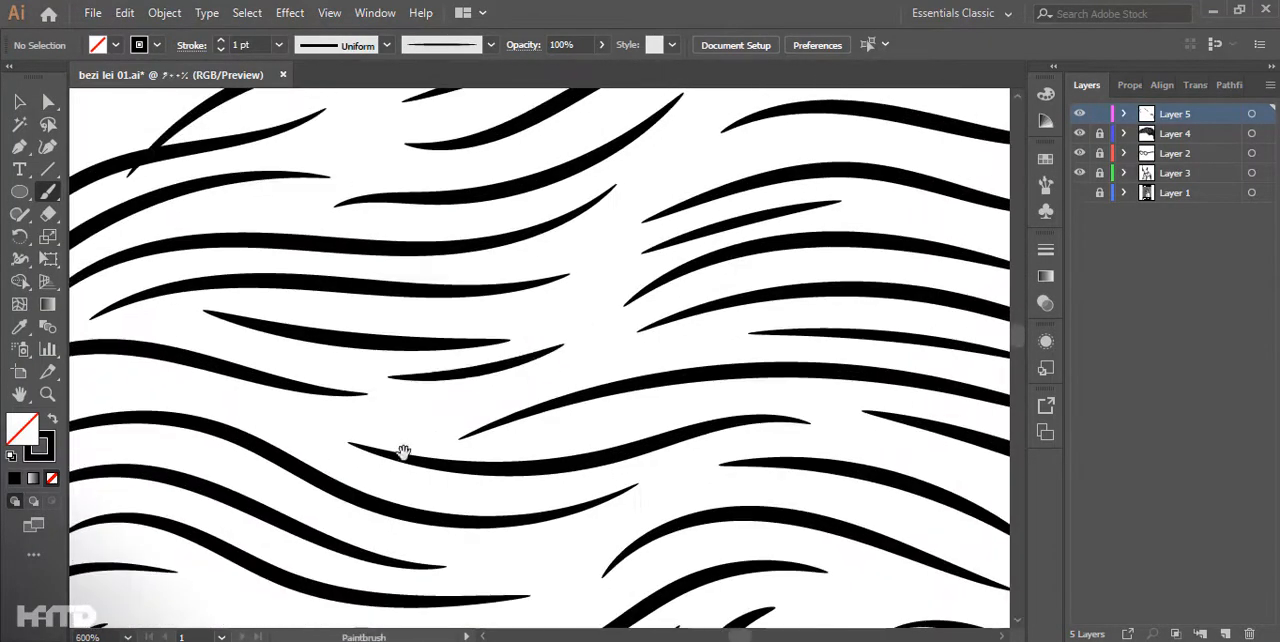
- Fill the gaps between the curled strands at the front hairline with thin 1 pt strokes
drag(517, 350, 505, 487)
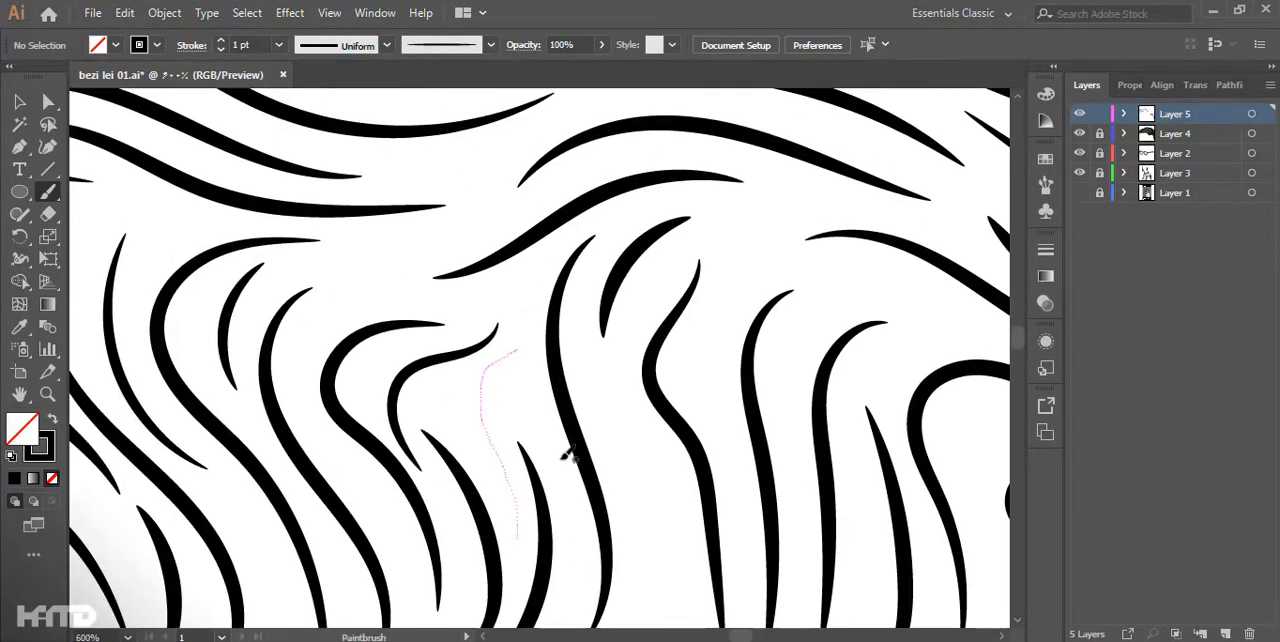
drag(637, 520, 658, 357)
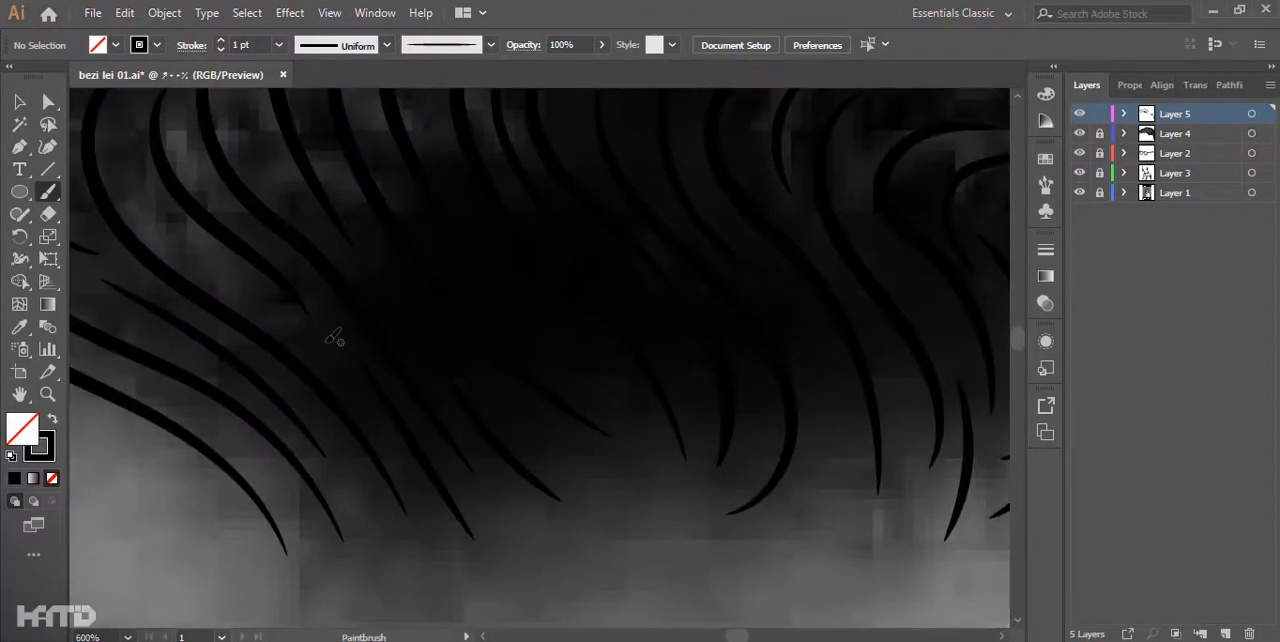
drag(299, 522, 649, 483)
drag(540, 150, 500, 590)
- Fill the gaps between the flowing strands on top of the head with fine horizontal strokes
drag(860, 250, 300, 450)
drag(300, 400, 503, 352)
drag(700, 380, 474, 380)
mouse_move(445, 425)
mouse_down()
mouse_move(722, 403)
mouse_move(784, 433)
mouse_up()
drag(820, 530, 468, 329)
drag(478, 354, 792, 379)
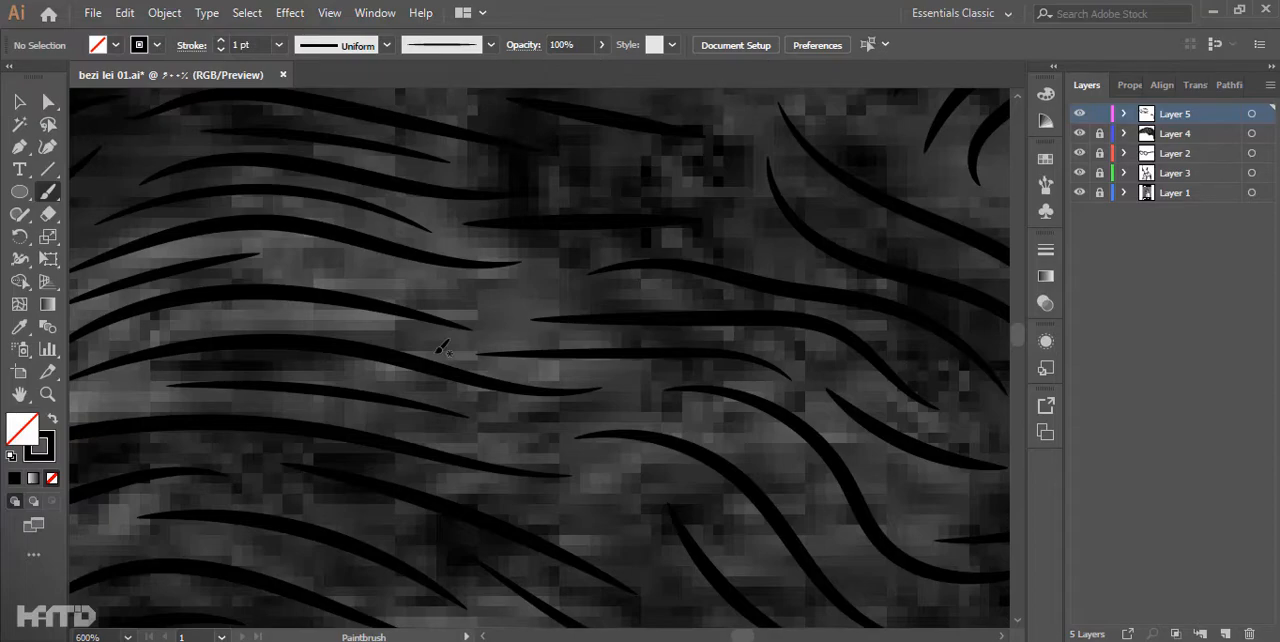
- Add fine curved strands in the open areas between the wavy strands in the middle of the hair
key(space)
mouse_move(880, 600)
mouse_down()
mouse_move(700, 345)
mouse_move(482, 490)
mouse_up()
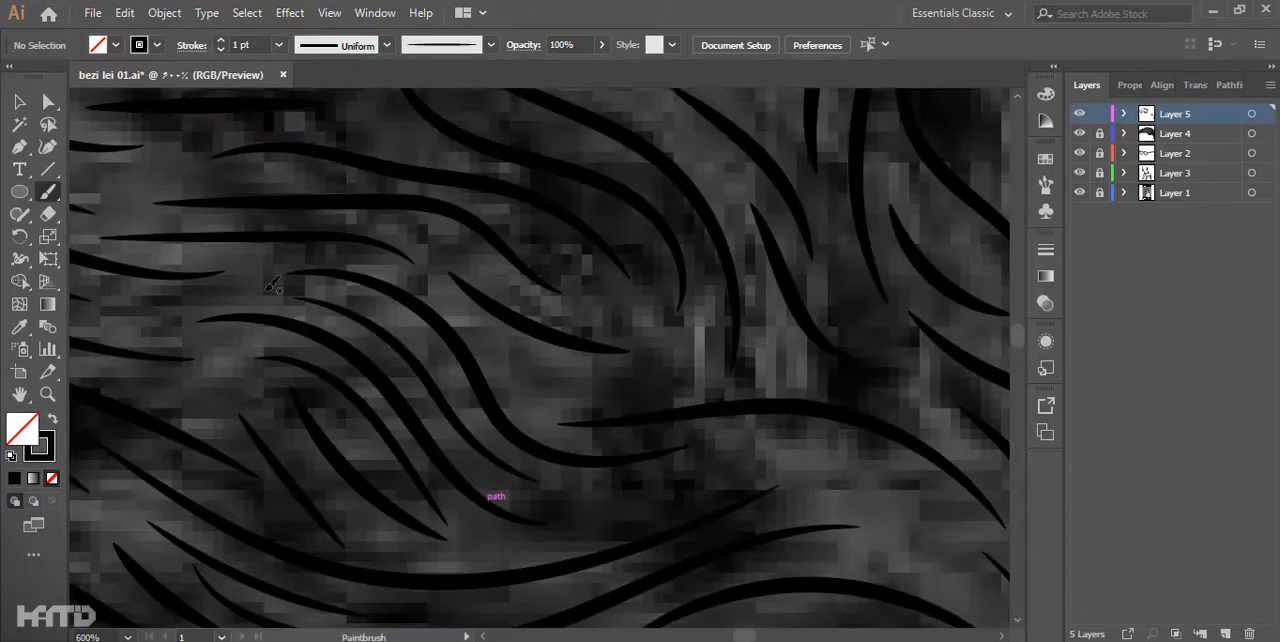
key(space)
drag(837, 457, 651, 368)
key(space)
mouse_move(591, 586)
mouse_down()
mouse_move(409, 449)
mouse_move(329, 466)
mouse_move(369, 474)
mouse_move(300, 300)
mouse_up()
mouse_move(284, 227)
mouse_down()
mouse_move(372, 348)
mouse_move(425, 395)
mouse_up()
- Paint the first curved 1 pt hair strokes at the outer end of the eyebrow above the near lens
scroll(477, 274, down, 2)
scroll(477, 274, down, 1)
key(space)
drag(477, 274, 649, 343)
scroll(489, 231, up, 2)
key(space)
mouse_move(489, 231)
mouse_down()
mouse_move(507, 436)
mouse_move(336, 336)
mouse_up()
scroll(336, 336, up, 1)
drag(661, 458, 801, 440)
drag(591, 438, 790, 403)
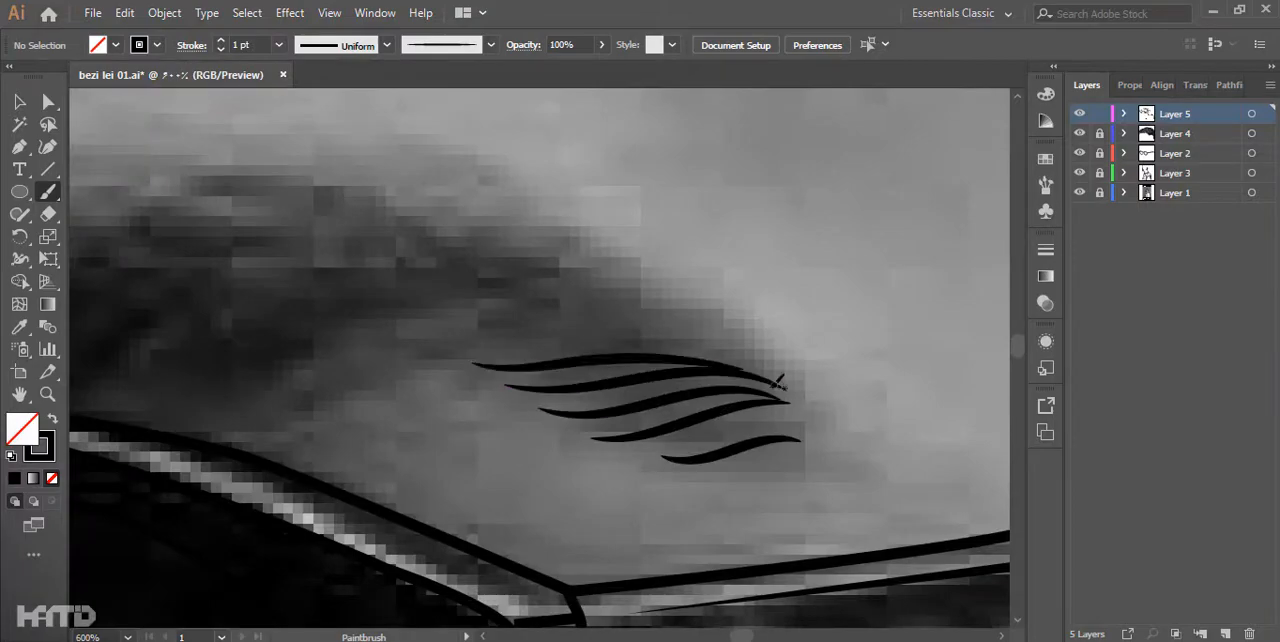
- Fill the rest of the near eyebrow with short curved strokes from its inner end along the arch
scroll(775, 375, down, 3)
scroll(375, 498, up, 4)
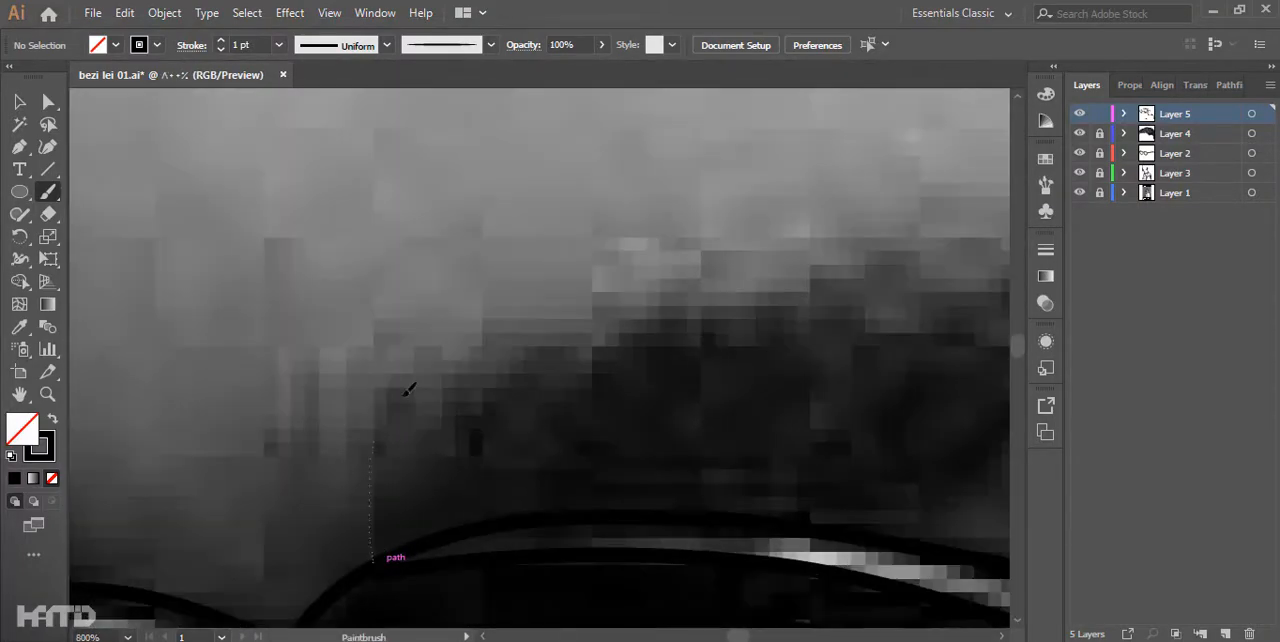
drag(507, 500, 278, 543)
drag(280, 486, 441, 365)
drag(243, 520, 406, 374)
drag(143, 400, 289, 277)
drag(266, 403, 477, 274)
drag(250, 444, 434, 366)
drag(365, 431, 600, 399)
drag(481, 439, 790, 395)
drag(640, 370, 745, 435)
drag(607, 427, 862, 413)
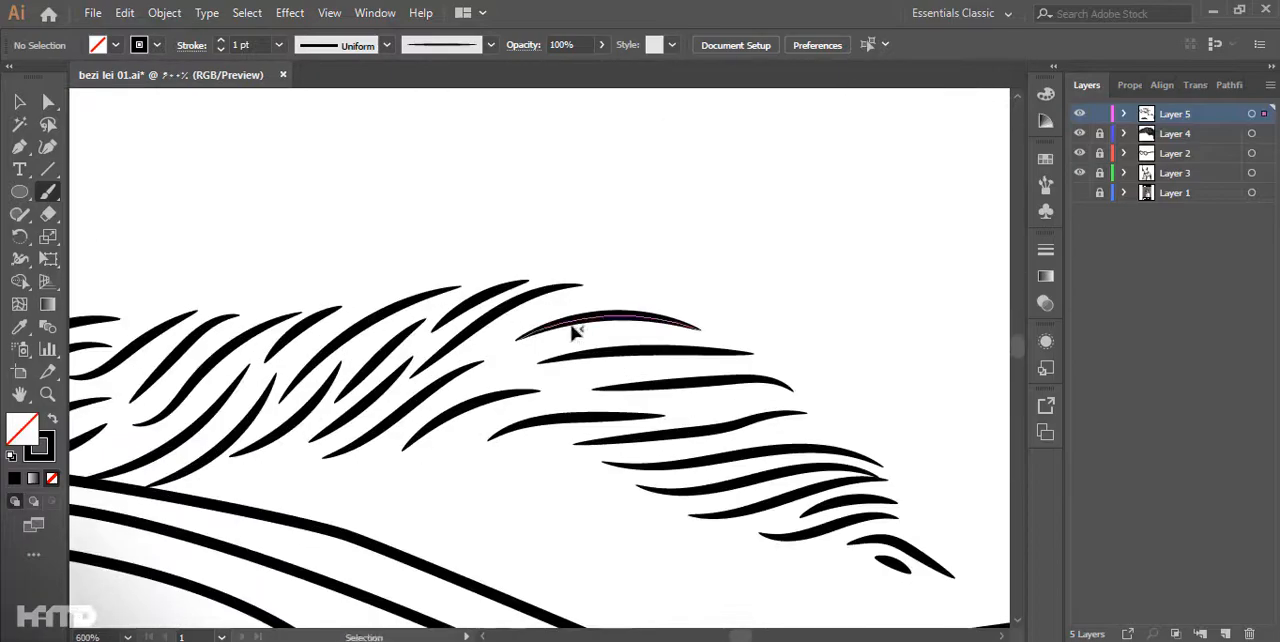
- Paint short curved strokes for the far eyebrow, starting at the forehead contour and continuing toward the nose bridge
scroll(752, 205, down, 2)
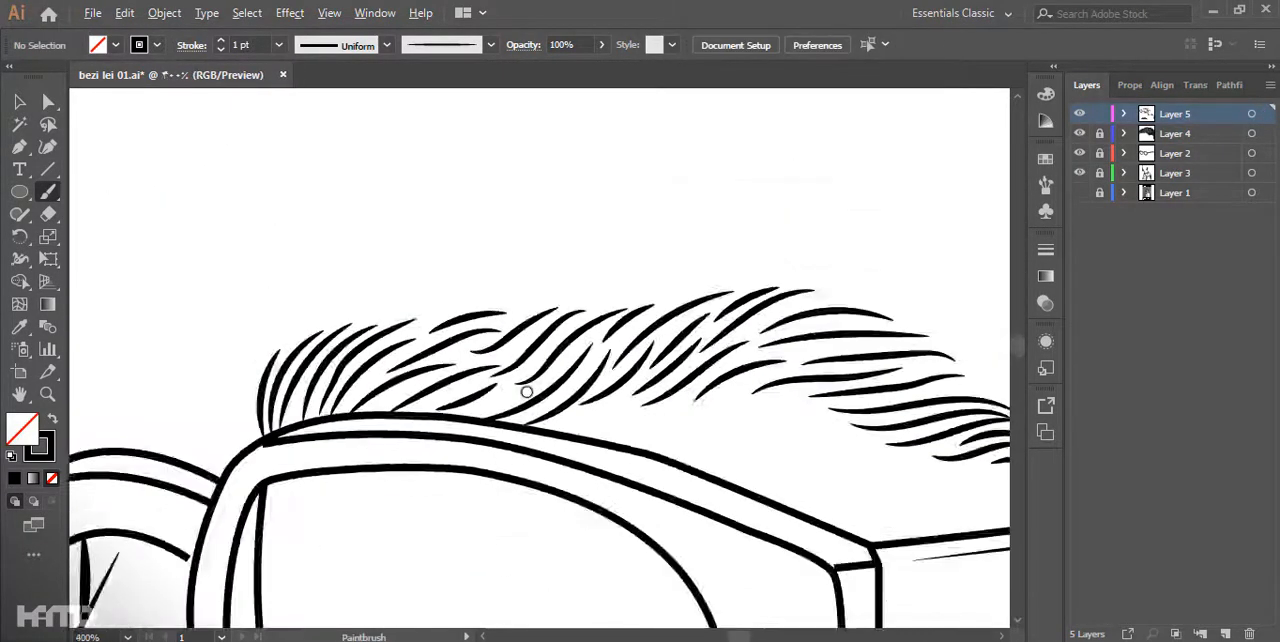
scroll(512, 472, up, 3)
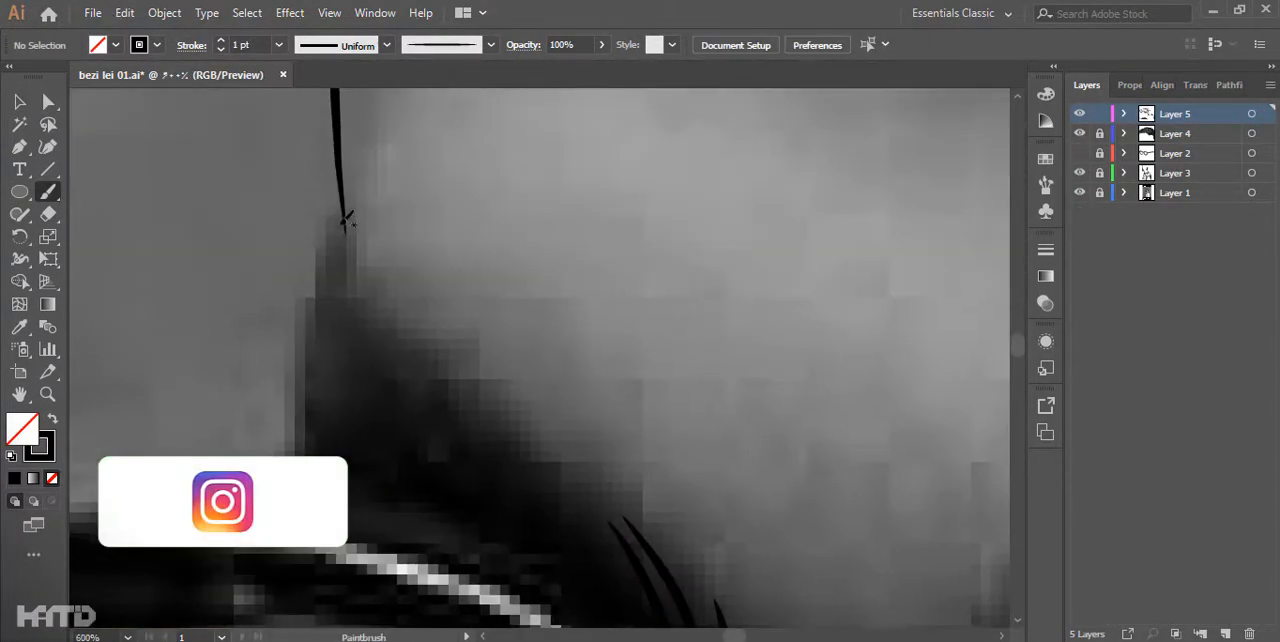
drag(340, 226, 338, 428)
drag(356, 276, 376, 458)
drag(389, 351, 427, 531)
drag(375, 331, 340, 245)
scroll(420, 338, down, 5)
scroll(420, 338, right, 1)
mouse_move(518, 271)
mouse_down()
mouse_move(590, 354)
mouse_move(617, 494)
mouse_up()
scroll(617, 494, up, 2)
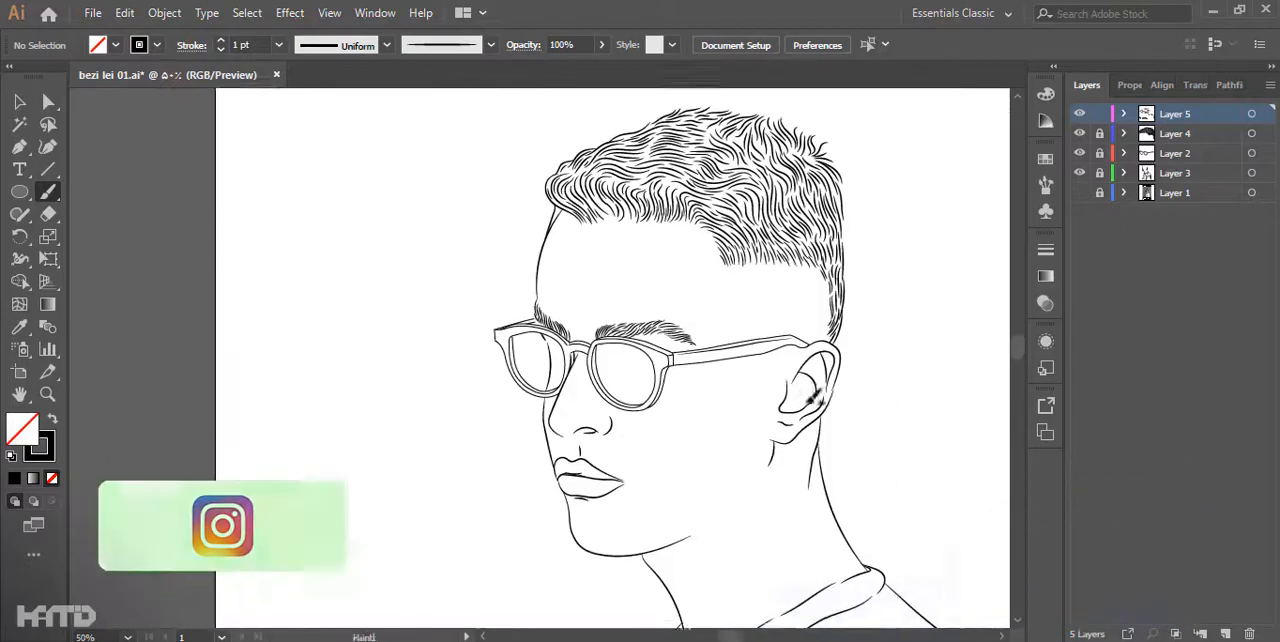
- Show the reference photo and add fine 0.5 pt crease strokes to the lips
click(1079, 192)
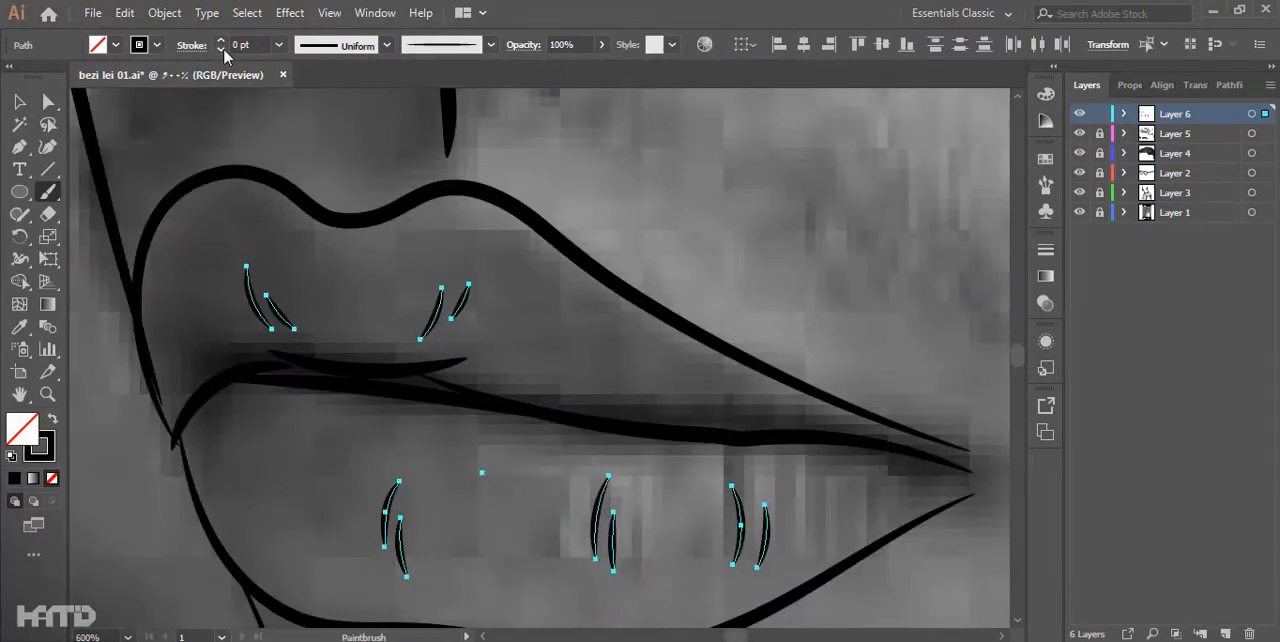
drag(410, 318, 424, 397)
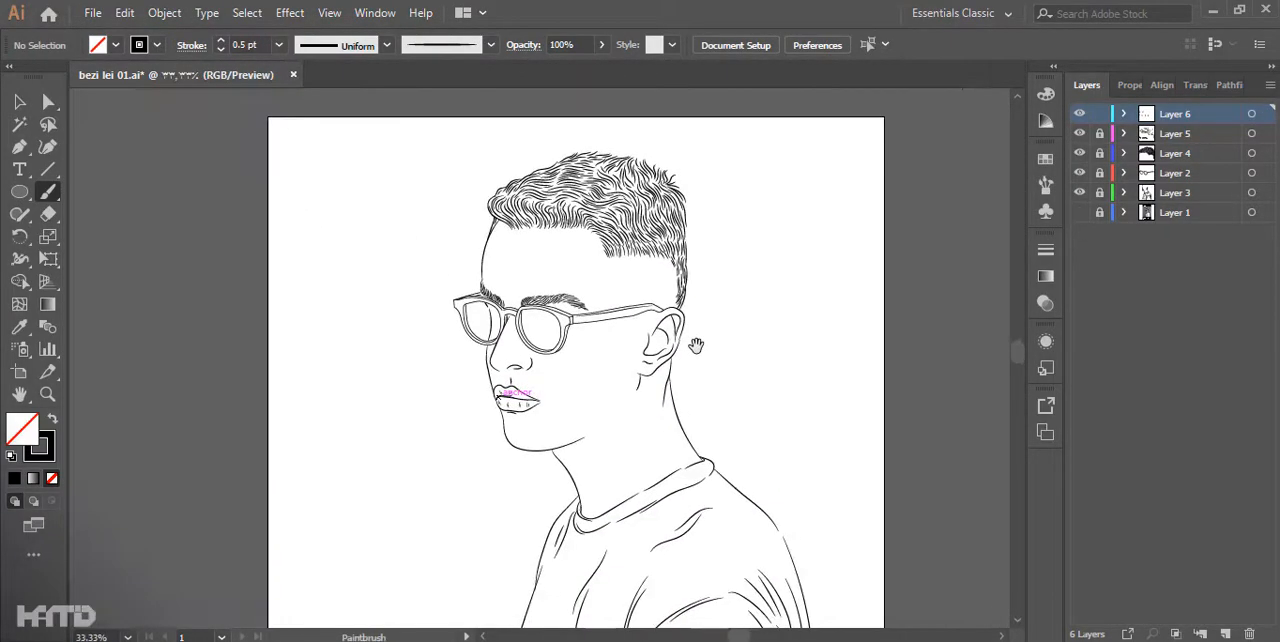
click(1079, 213)
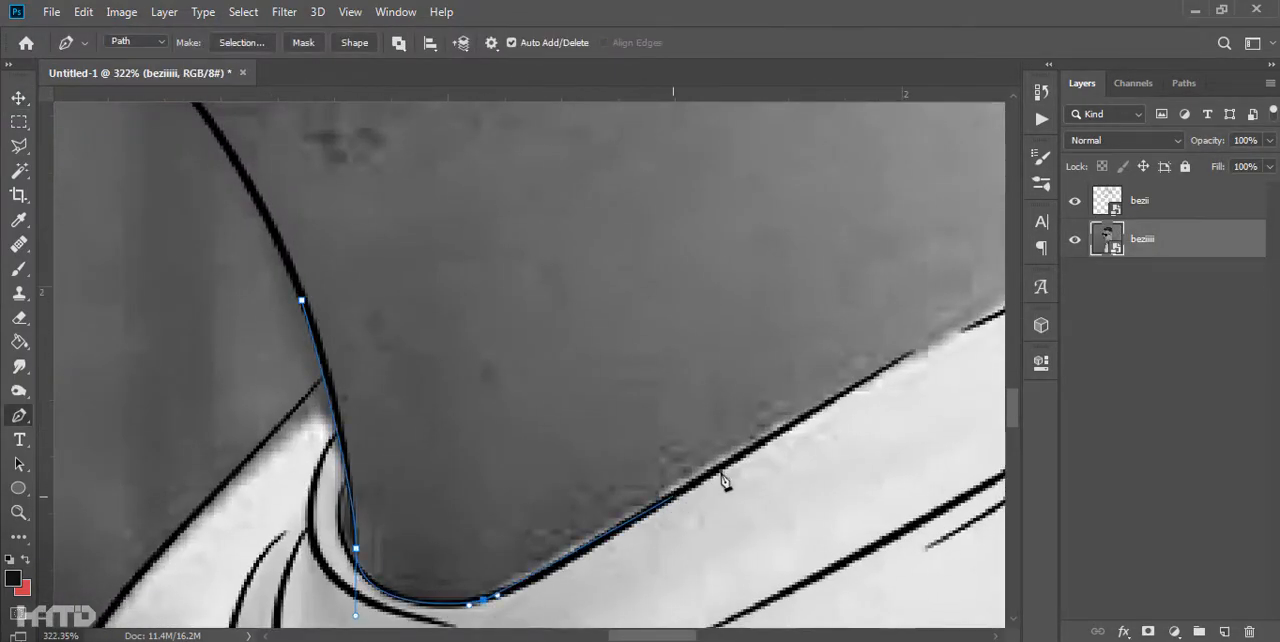
- In Photoshop, trace the skin path along the shirt collar up to its rear corner with the Pen tool
drag(912, 348, 532, 525)
drag(532, 523, 560, 519)
click(742, 420)
drag(947, 291, 595, 441)
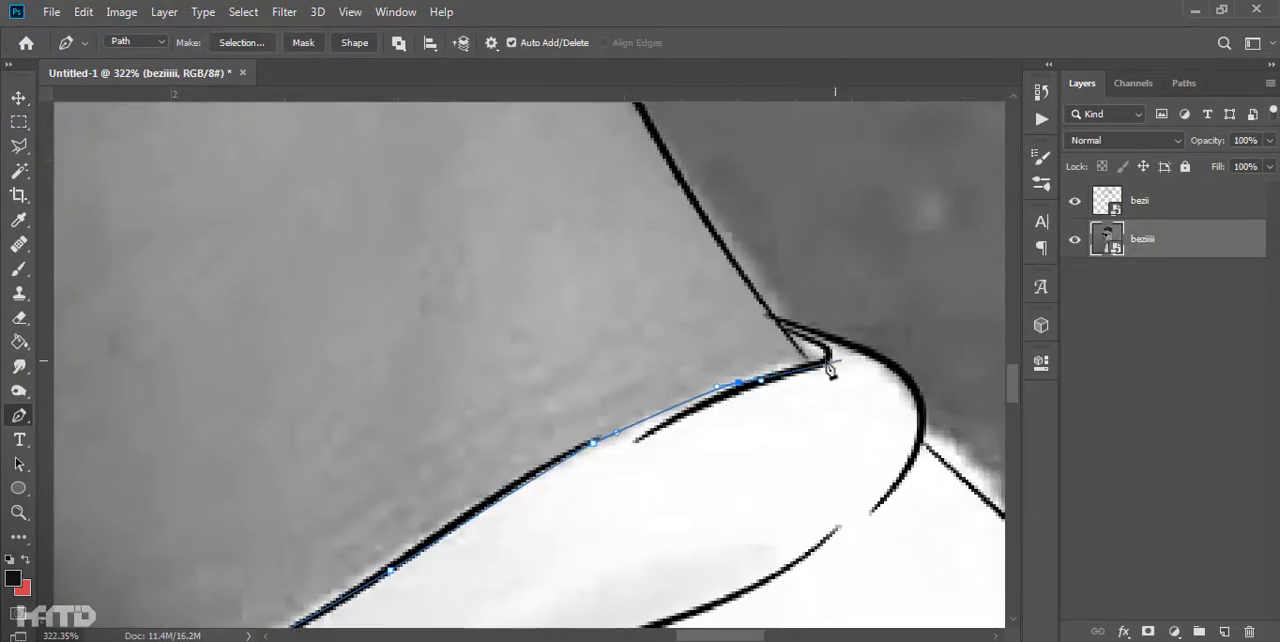
click(805, 357)
- Continue the skin path up the back of the neck to just below the ear
drag(780, 322, 817, 591)
click(626, 270)
drag(610, 254, 660, 567)
click(580, 112)
drag(580, 114, 569, 437)
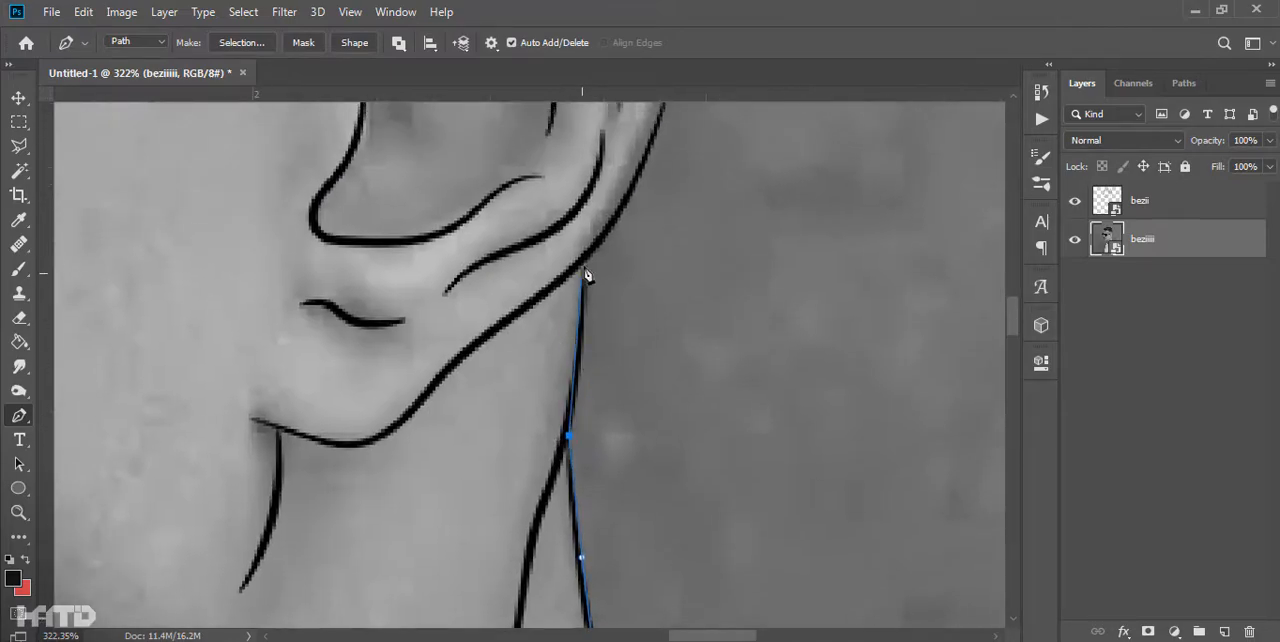
- Trace the skin path around the outer edge of the ear up to its top
drag(622, 252, 469, 503)
alt+click(521, 305)
drag(520, 304, 497, 511)
click(518, 398)
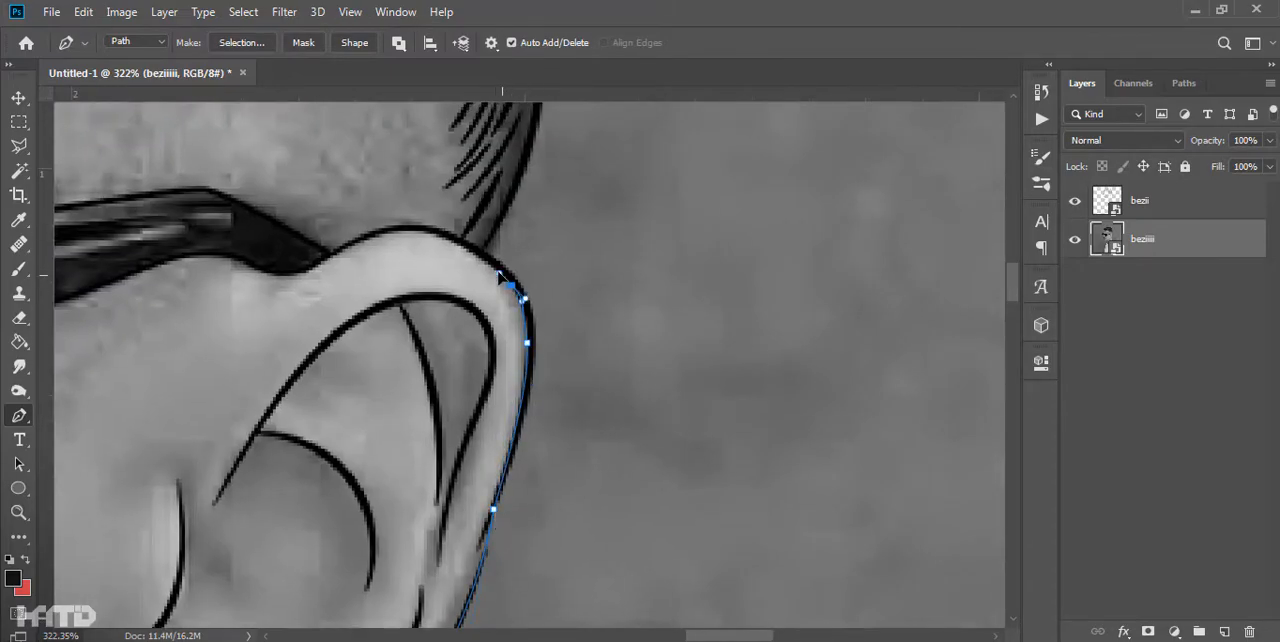
drag(473, 262, 423, 505)
- Run the skin path from the top of the ear through the hair toward the front hairline
scroll(463, 520, down, 3)
drag(466, 229, 454, 166)
drag(448, 240, 431, 580)
drag(434, 303, 386, 283)
drag(260, 245, 666, 374)
drag(357, 343, 857, 335)
drag(609, 331, 474, 318)
scroll(395, 351, up, 2)
- Trace the skin path down the forehead contour and behind the glasses to the cheek edge
click(395, 351)
drag(323, 469, 313, 486)
drag(311, 492, 464, 179)
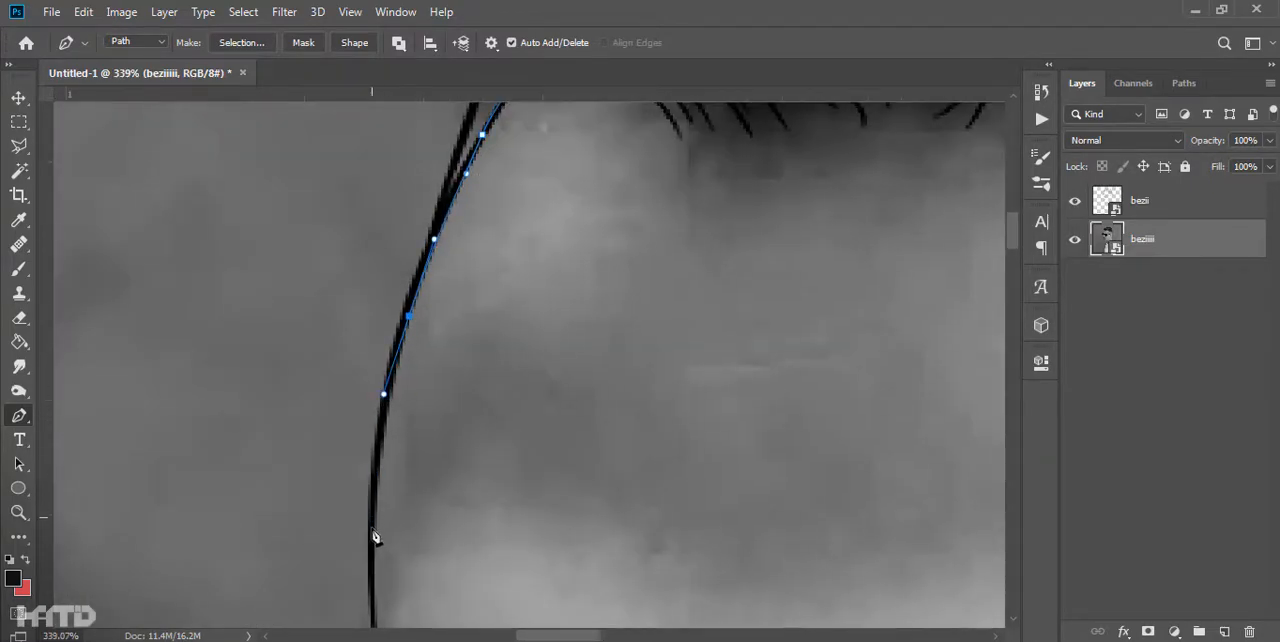
drag(374, 527, 413, 235)
drag(462, 590, 455, 236)
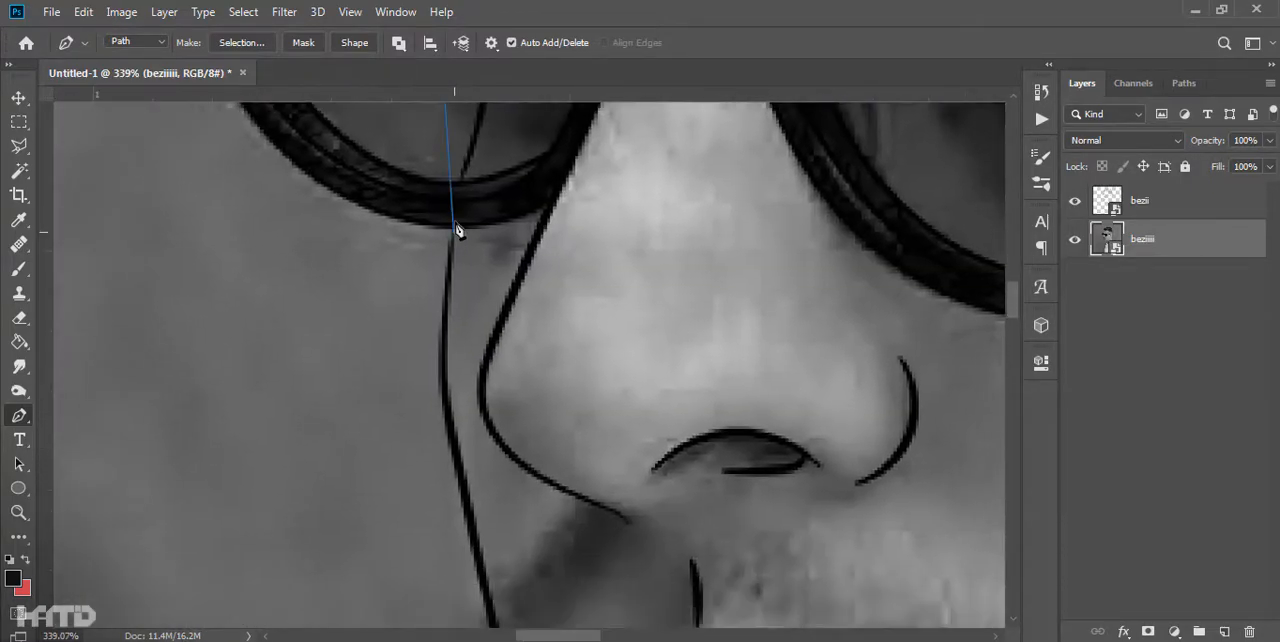
- Trace the skin path down the face edge past the lips, around the chin and jaw, and close it at the neck
click(457, 466)
drag(457, 466, 281, 135)
click(449, 452)
click(301, 198)
drag(364, 362, 380, 379)
alt+click(364, 362)
drag(391, 400, 316, 308)
drag(337, 467, 328, 390)
drag(600, 589, 426, 279)
click(816, 576)
drag(450, 332, 462, 349)
- Convert the skin path to a selection and fill it with a solid color layer in orange #df9858
scroll(518, 464, down, 10)
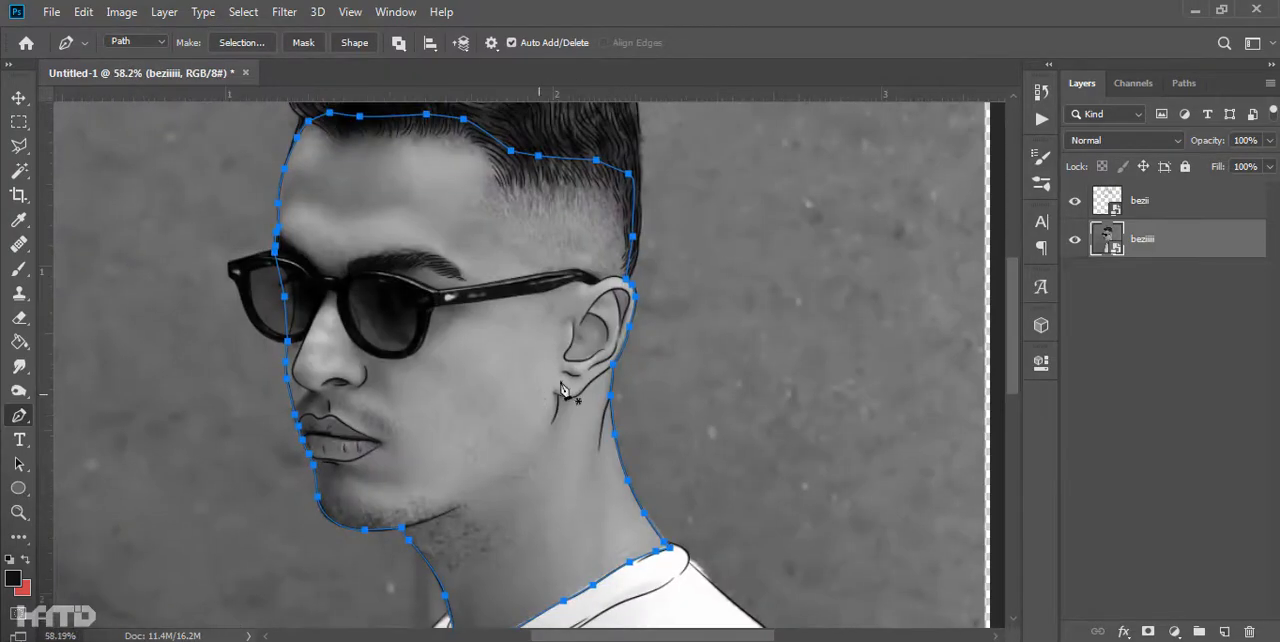
key(ctrl+Return)
click(1172, 631)
click(1165, 297)
click(928, 349)
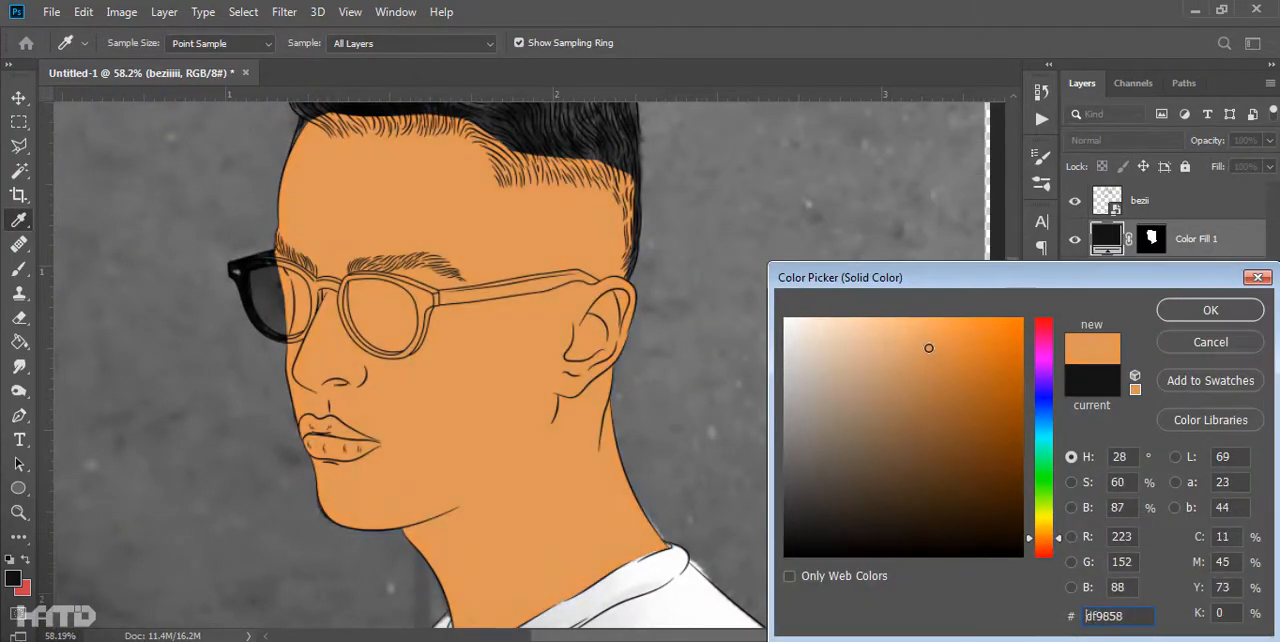
click(1211, 306)
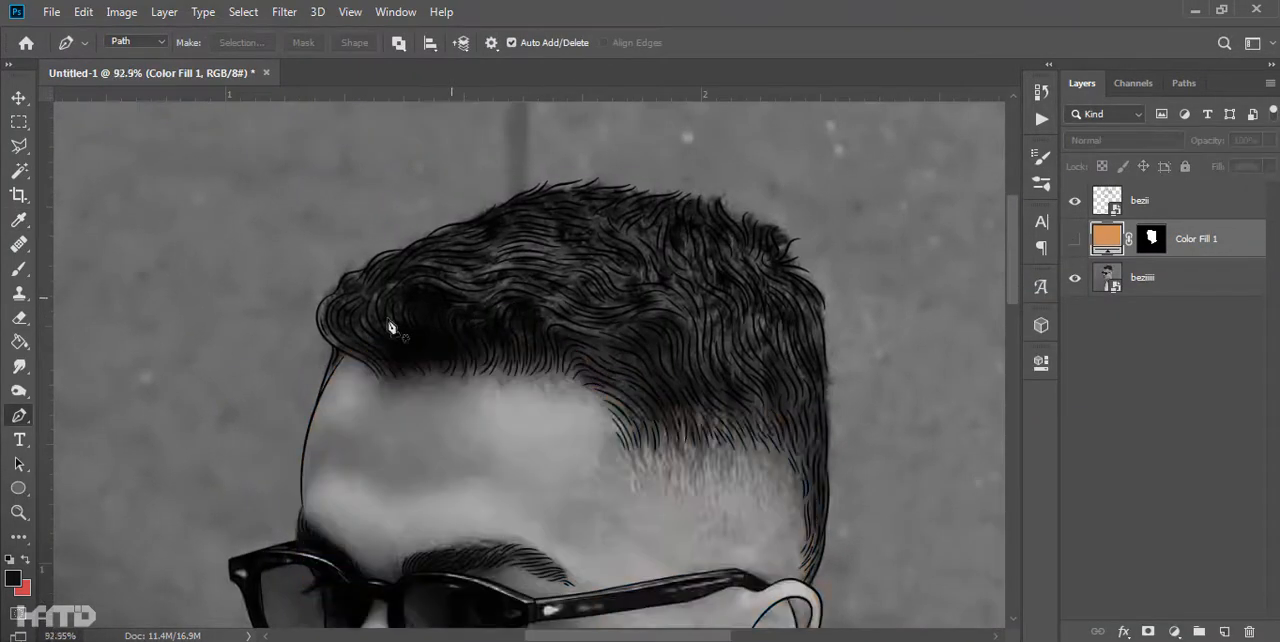
- Trace the hair path up the rear edge of the hair, following the outermost strands to the crown
scroll(391, 327, up, 5)
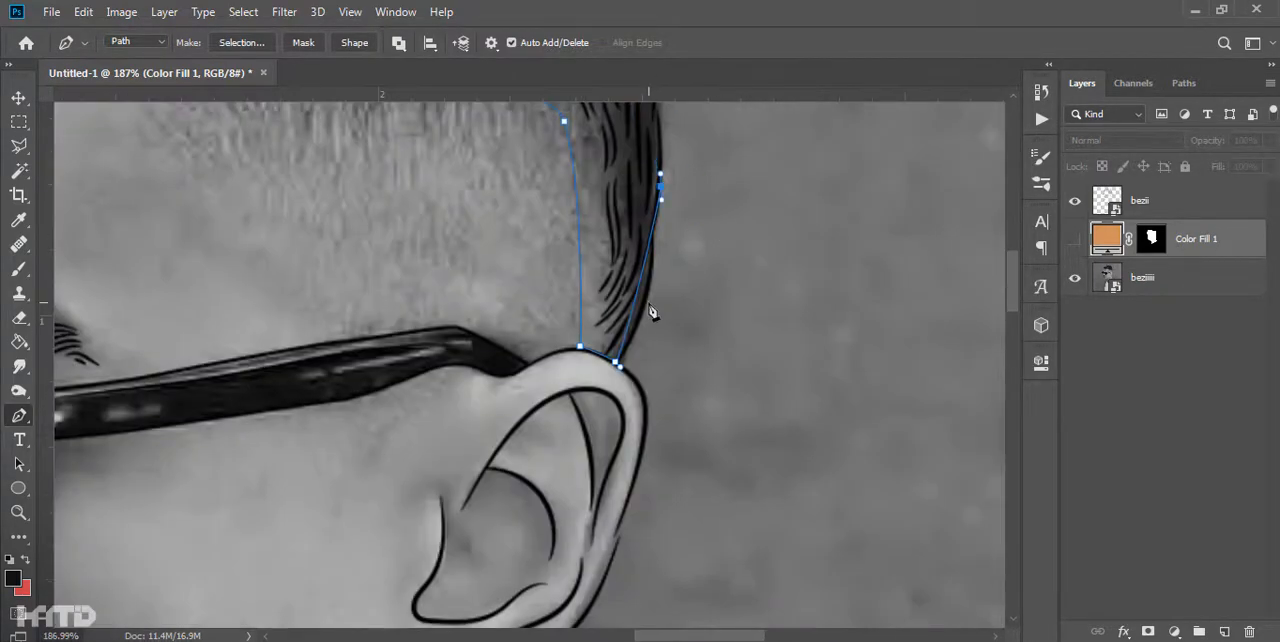
scroll(580, 248, up, 4)
drag(581, 243, 580, 222)
drag(571, 195, 560, 543)
drag(557, 420, 558, 314)
drag(550, 190, 514, 481)
drag(491, 406, 480, 369)
click(540, 449)
drag(514, 274, 534, 632)
click(504, 472)
drag(549, 540, 554, 588)
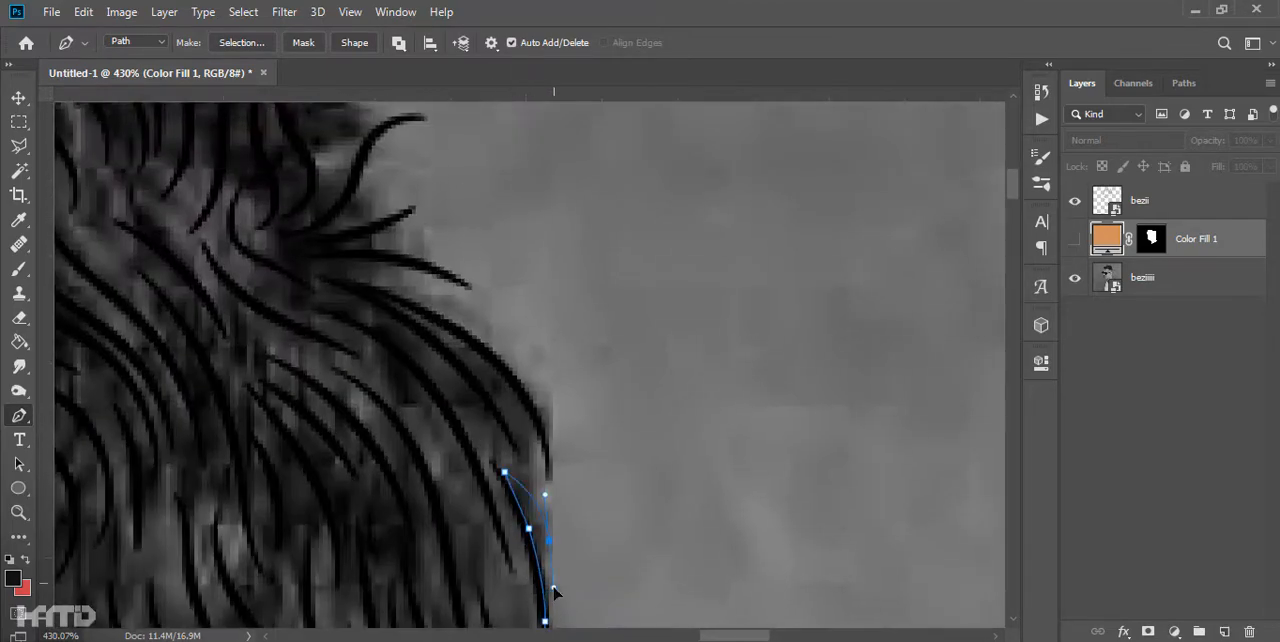
- Continue the hair path around the protruding tufts at the back of the crown
drag(346, 288, 489, 424)
click(471, 414)
drag(475, 386, 487, 374)
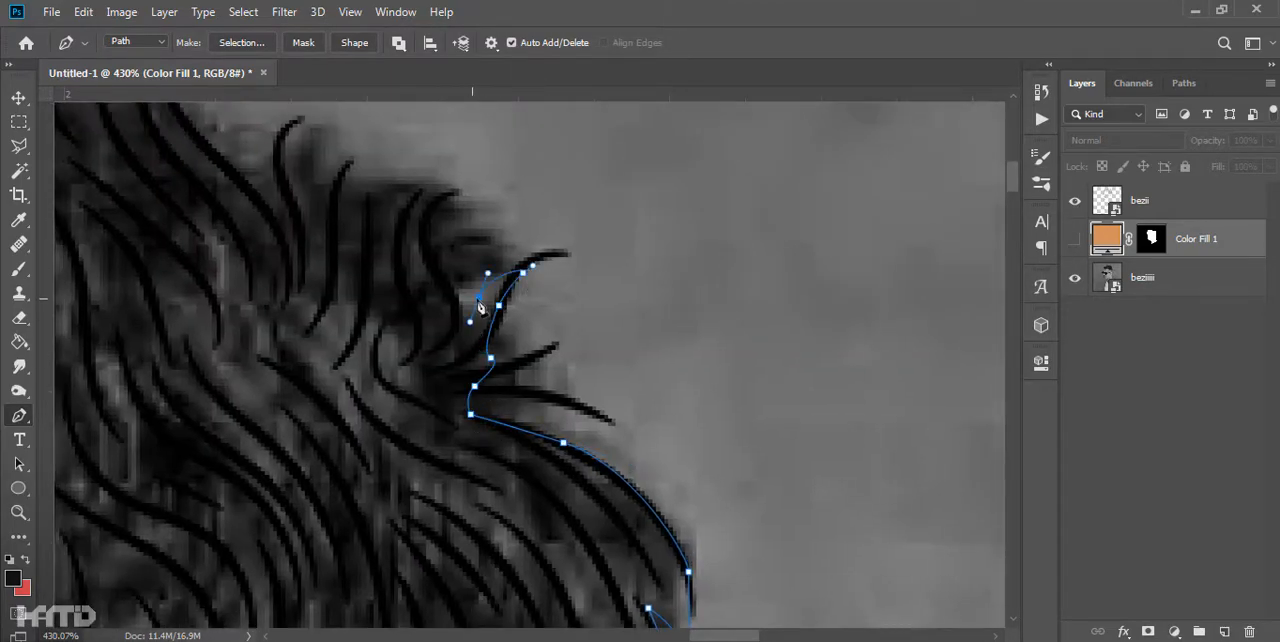
alt+click(459, 188)
drag(343, 190, 606, 372)
drag(513, 353, 643, 524)
click(650, 500)
drag(597, 360, 651, 296)
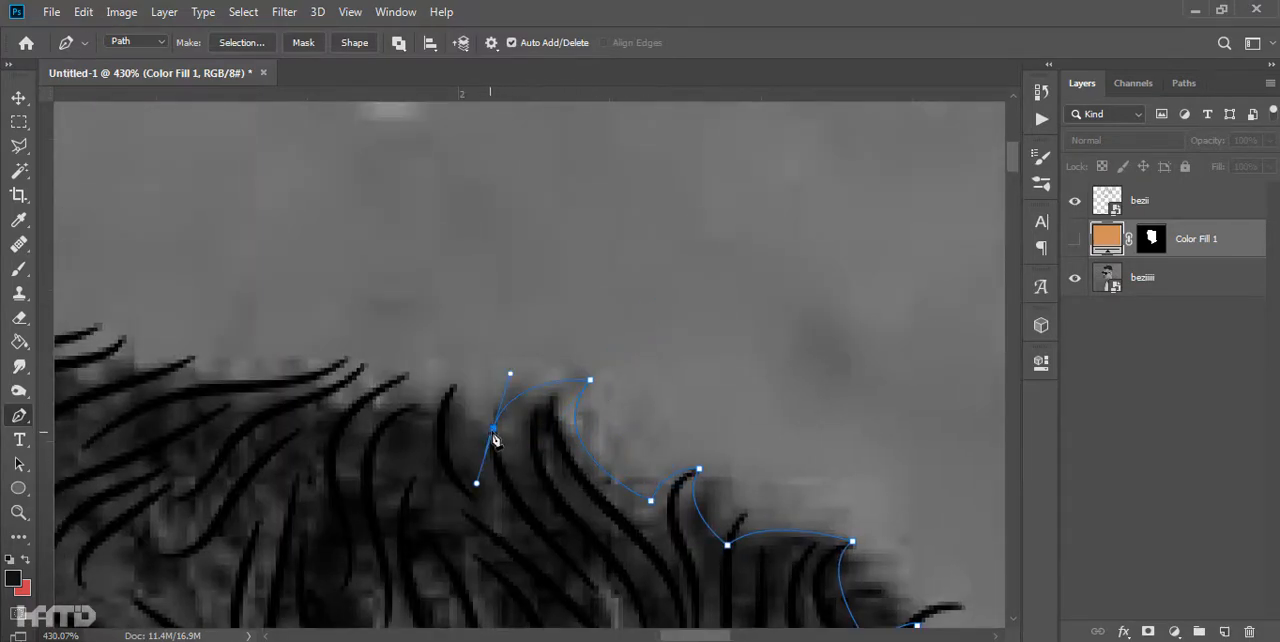
- Extend the hair path forward along the strand tips on top of the head
drag(404, 376, 418, 361)
alt+click(404, 376)
drag(442, 397, 798, 475)
drag(651, 462, 606, 461)
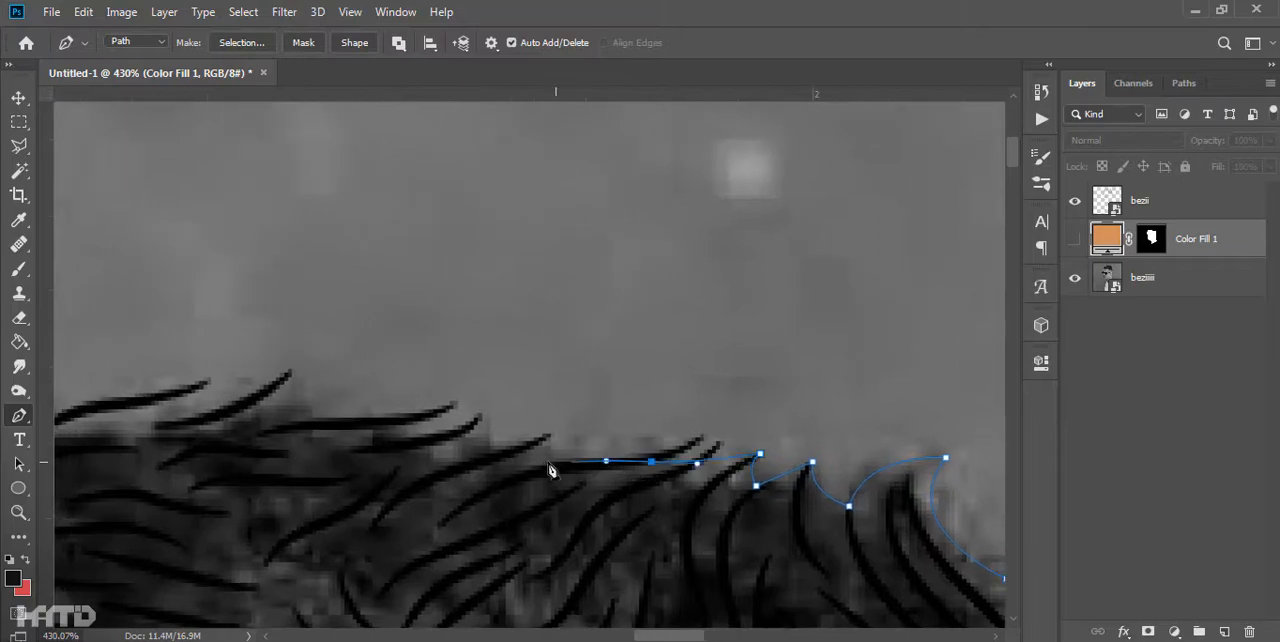
drag(291, 382, 507, 405)
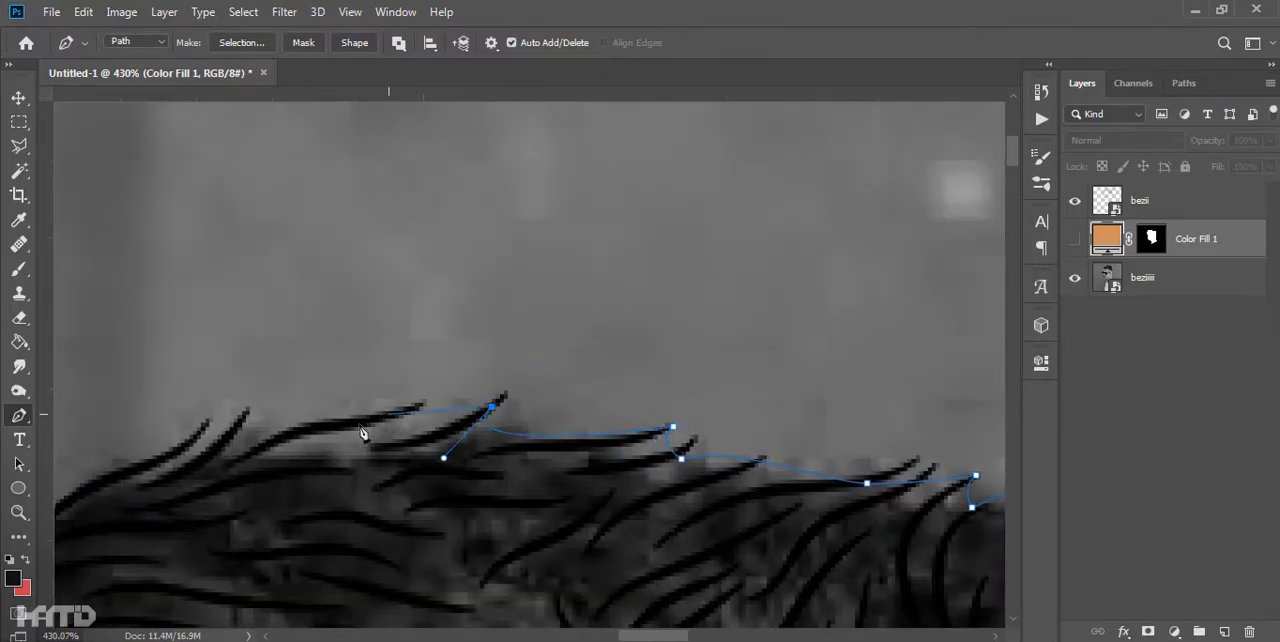
- Trace the hair path over the overlapping strands where the top of the hair begins to slope forward
click(388, 416)
drag(377, 411, 357, 425)
click(376, 384)
click(287, 418)
drag(390, 359, 336, 391)
click(297, 412)
- Continue the hair path down the front slope of the hair to the curls above the forehead
drag(184, 463, 431, 375)
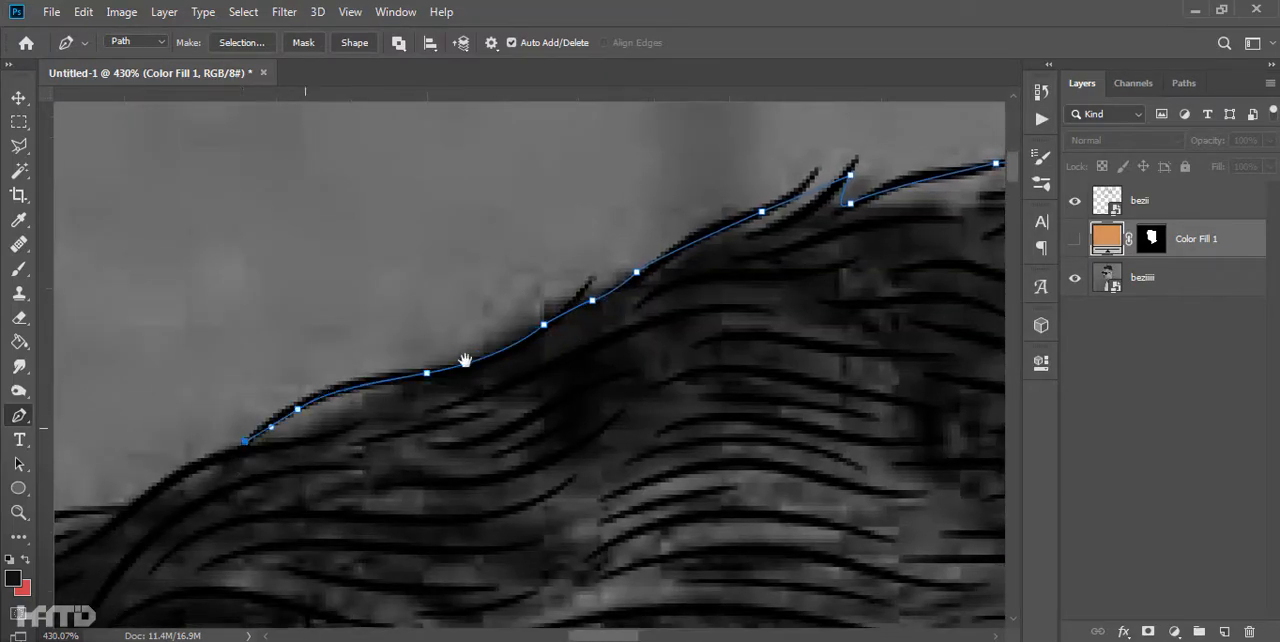
drag(351, 402, 698, 291)
drag(483, 399, 454, 437)
click(283, 502)
drag(158, 552, 568, 362)
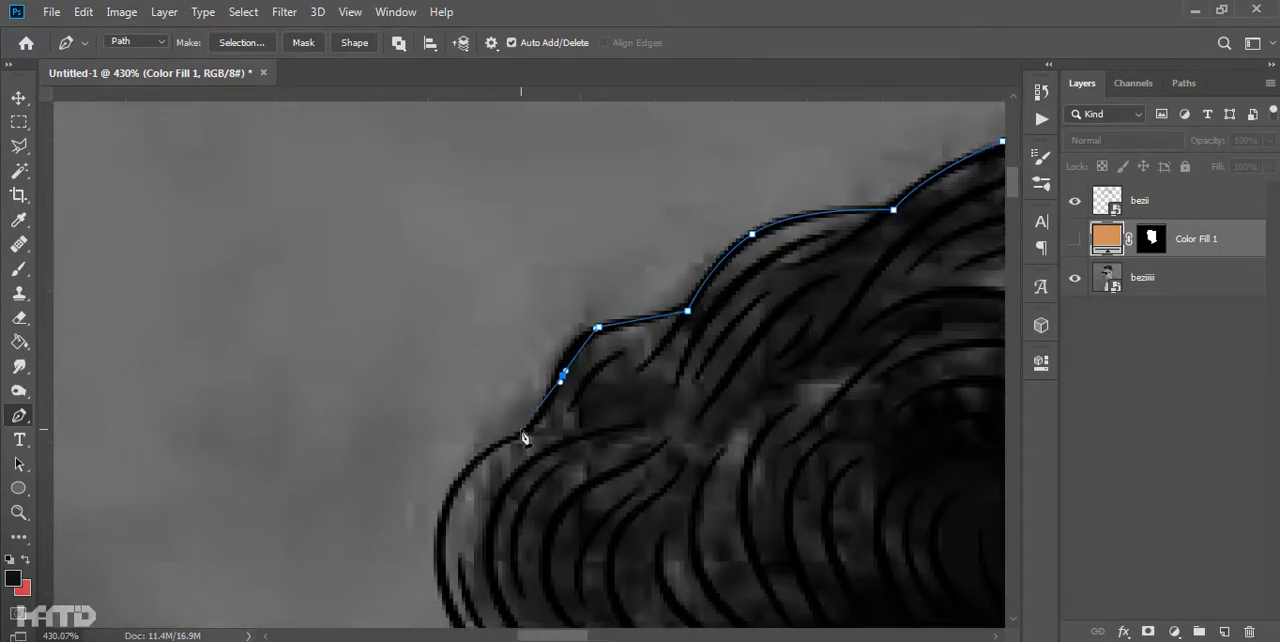
- Trace the hair path around the front curls down to the forehead contour
drag(439, 534, 432, 544)
drag(434, 550, 403, 298)
drag(545, 331, 632, 101)
drag(571, 265, 554, 306)
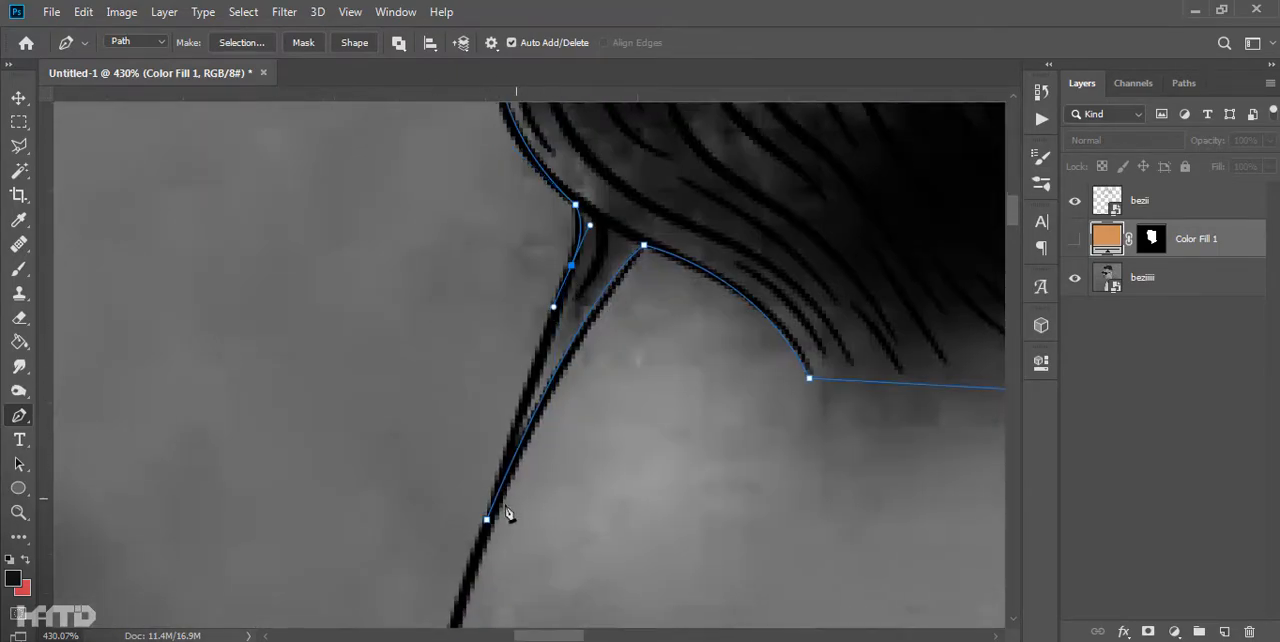
- Close the hair path, convert it to a selection and fill it with a dark brown solid color layer
click(487, 517)
scroll(591, 452, down, 10)
scroll(768, 545, up, 6)
right_click(655, 335)
click(735, 306)
key(Return)
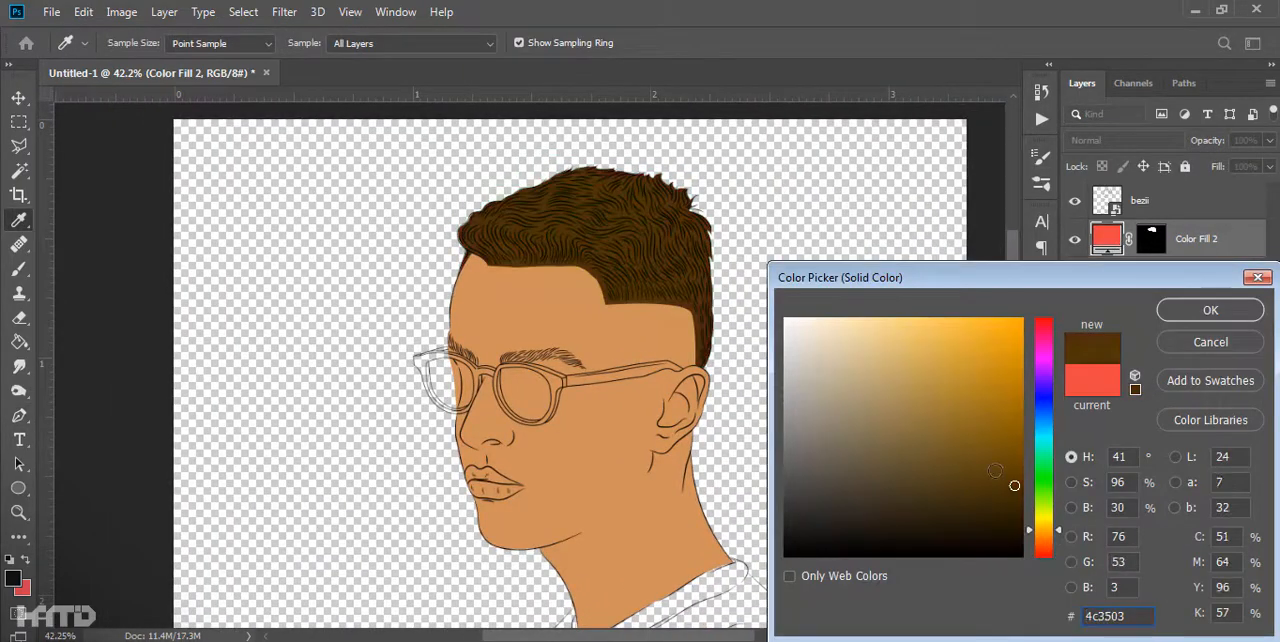
click(966, 511)
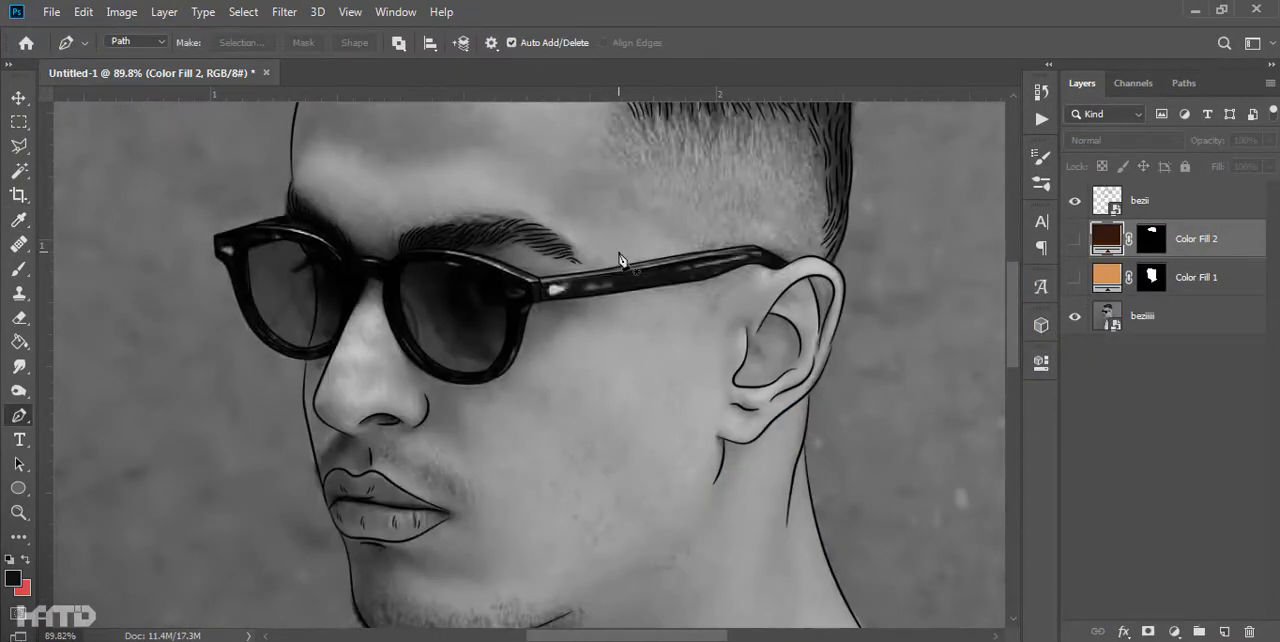
- Trace a closed Pen path around the outer contour of both lips
drag(530, 416, 540, 315)
scroll(543, 318, down, 1)
scroll(530, 530, up, 9)
drag(640, 498, 640, 250)
drag(680, 469, 545, 475)
scroll(337, 440, up, 8)
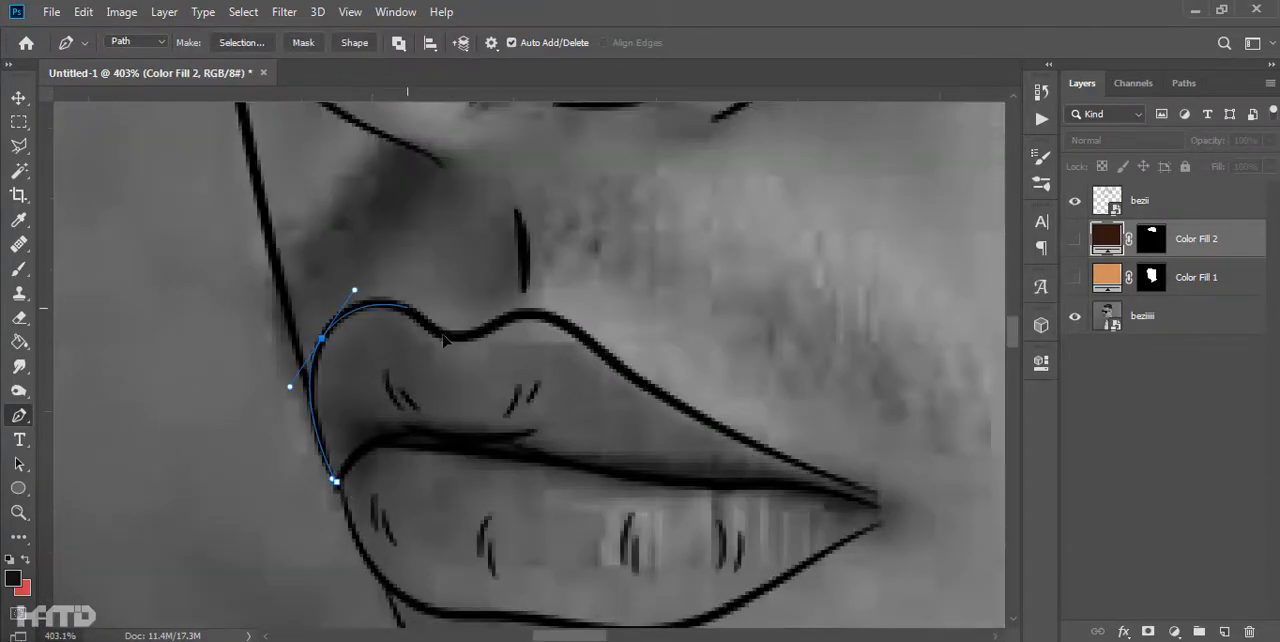
drag(609, 360, 628, 381)
drag(809, 562, 784, 576)
drag(728, 602, 824, 424)
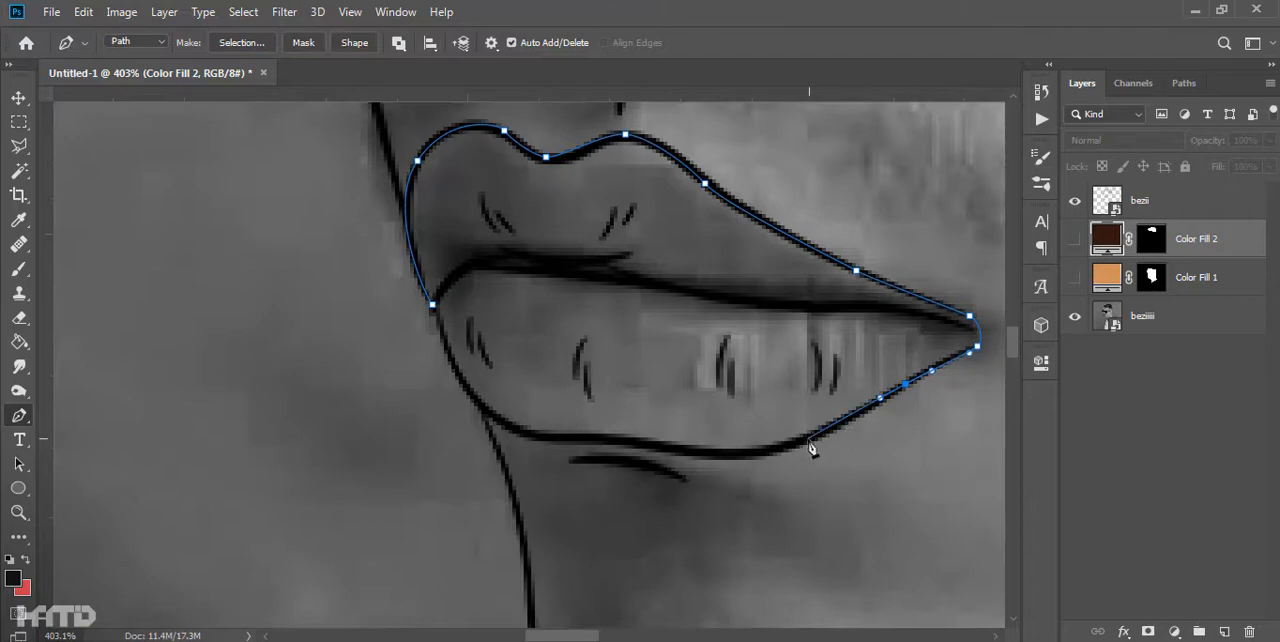
click(432, 303)
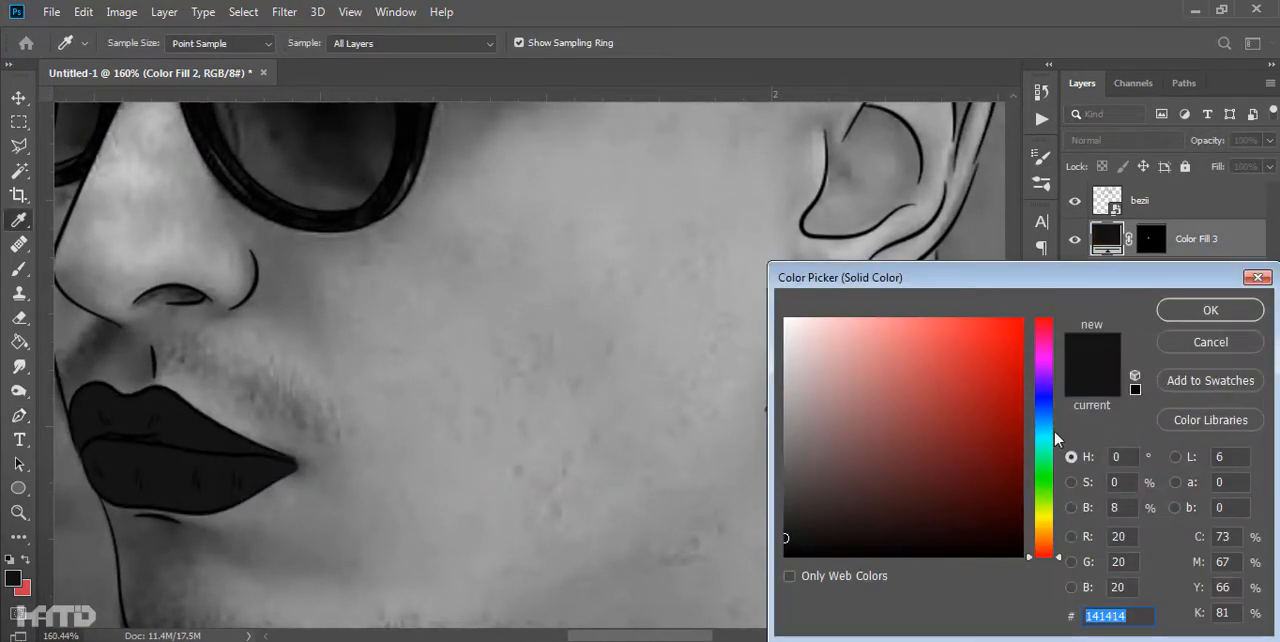
- Fill the lip selection with a light pink solid color layer
click(1044, 537)
drag(977, 456, 971, 374)
click(1042, 549)
click(1042, 554)
mouse_move(905, 350)
mouse_down()
mouse_move(887, 343)
mouse_move(904, 330)
mouse_up()
click(1210, 310)
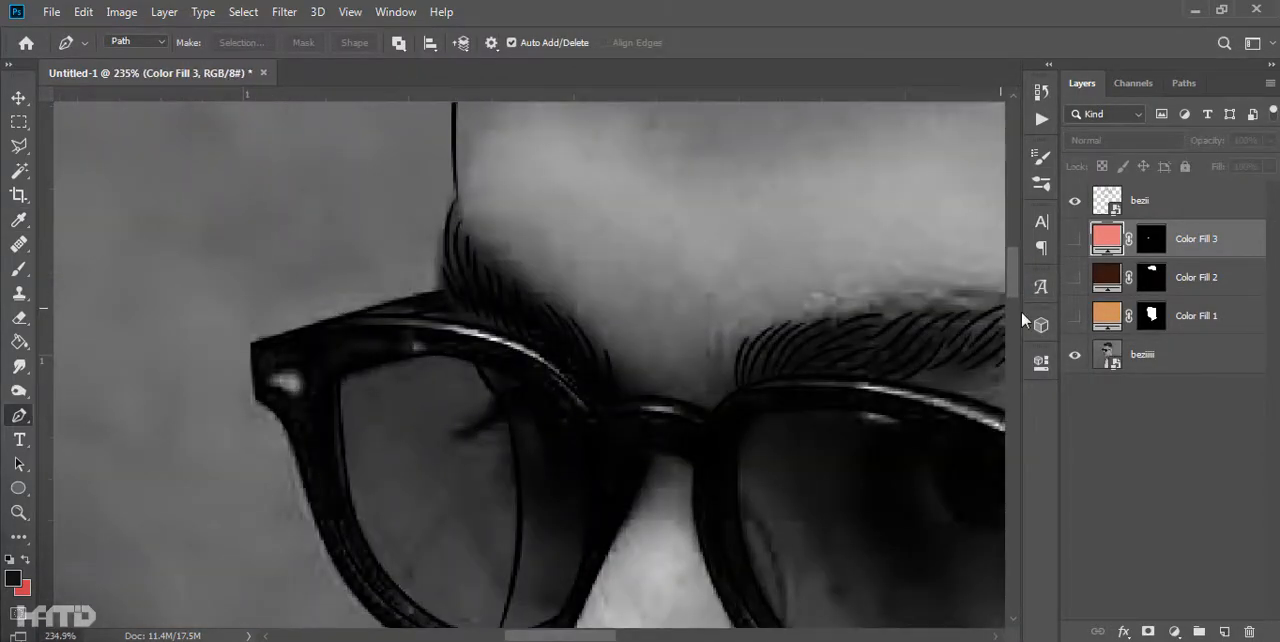
- Hide the photo and color fill layers and start a path around the outer corner of the glasses' far lens
click(1075, 354)
scroll(455, 300, up, 2)
click(440, 281)
drag(267, 325, 252, 330)
click(208, 346)
click(211, 406)
scroll(216, 438, up, 6)
- Continue the Pen path along the far lens's lower rim and up the nose line to the underside of the bridge
drag(302, 515, 314, 560)
scroll(500, 450, down, 10)
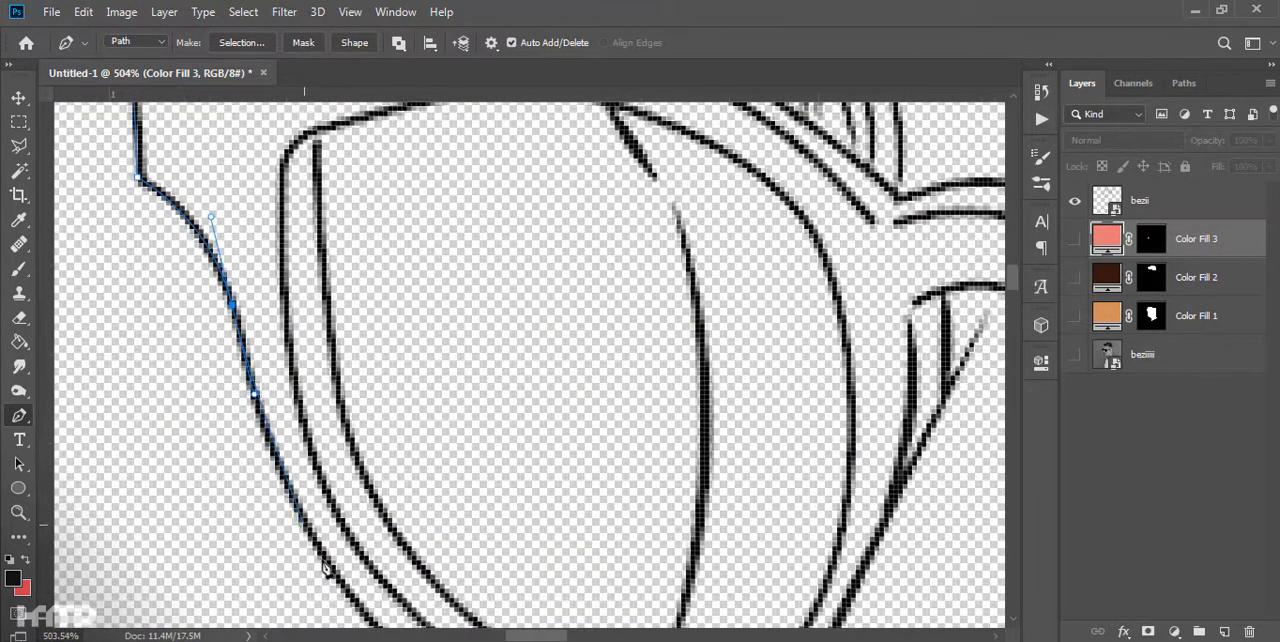
scroll(587, 468, down, 2)
drag(587, 468, 795, 377)
alt+click(587, 468)
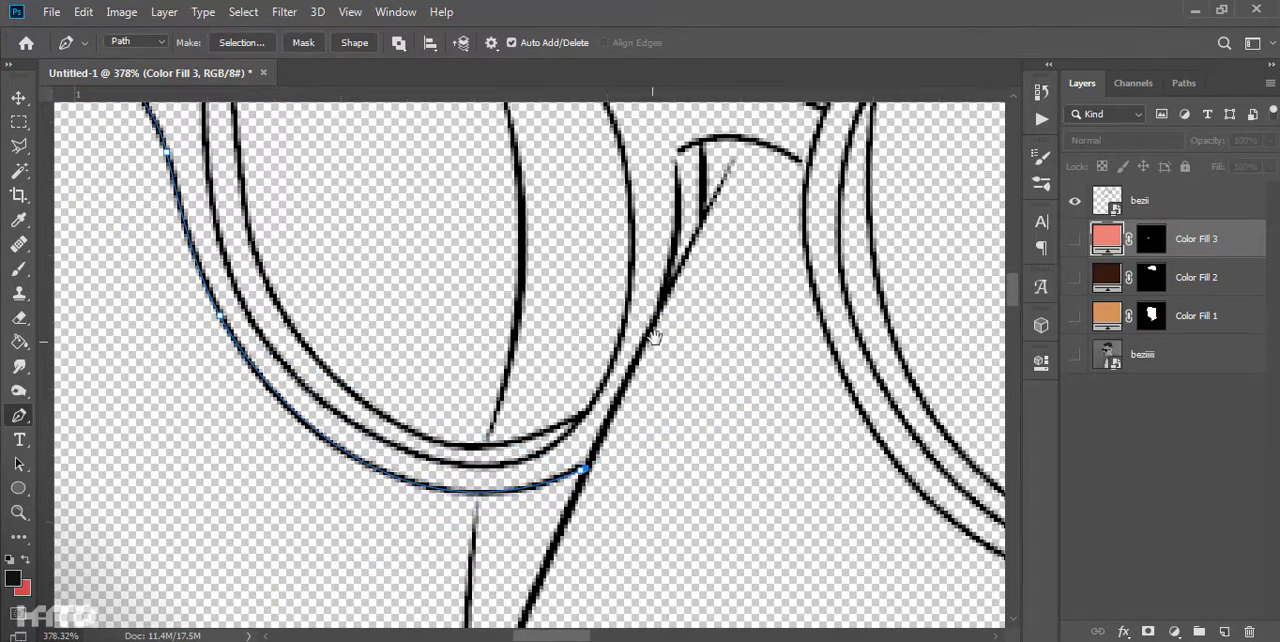
drag(652, 337, 580, 454)
alt+click(735, 281)
scroll(749, 404, up, 2)
- Trace the path down and around the near lens's outer lower rim and up toward the hinge
drag(749, 404, 447, 309)
drag(461, 373, 503, 465)
drag(600, 480, 391, 318)
drag(620, 544, 865, 589)
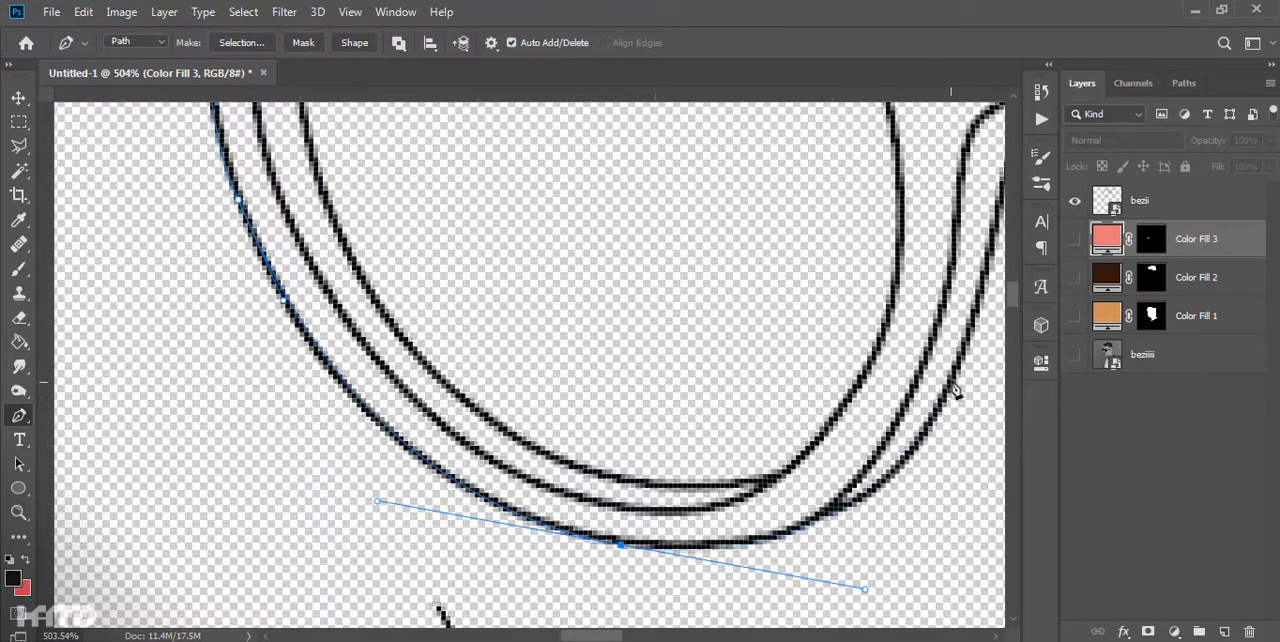
alt+click(620, 544)
drag(893, 475, 984, 384)
drag(984, 384, 778, 520)
- Trace the lower edge of the glasses' temple arm and around its end at the ear
click(877, 221)
drag(877, 222, 129, 404)
click(514, 361)
drag(514, 361, 326, 461)
drag(676, 409, 682, 407)
drag(682, 407, 574, 476)
drag(976, 370, 1040, 362)
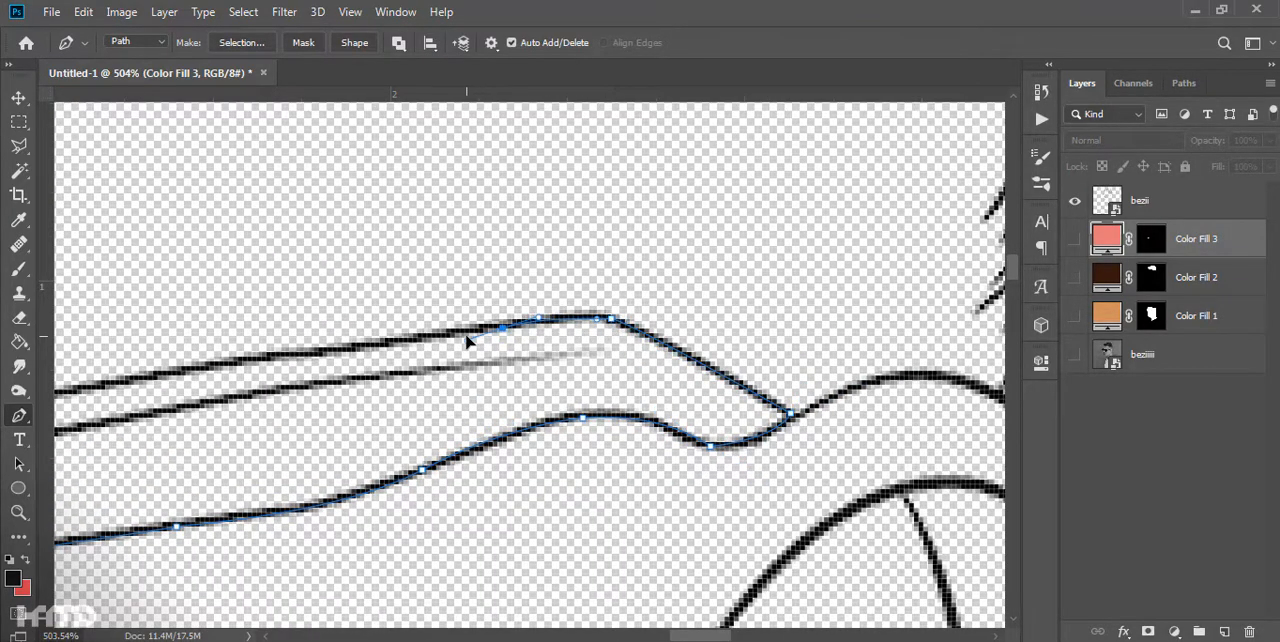
- Trace the upper edge of the temple arm back to the near lens
drag(270, 437, 658, 362)
click(485, 307)
drag(460, 352, 727, 324)
drag(335, 359, 270, 369)
drag(303, 406, 828, 365)
click(568, 356)
- Close the glasses path over the upper rims and bridge and fill it with a dark gray solid color layer
drag(332, 246, 549, 407)
drag(394, 374, 581, 383)
drag(390, 385, 354, 397)
click(296, 456)
drag(72, 440, 224, 386)
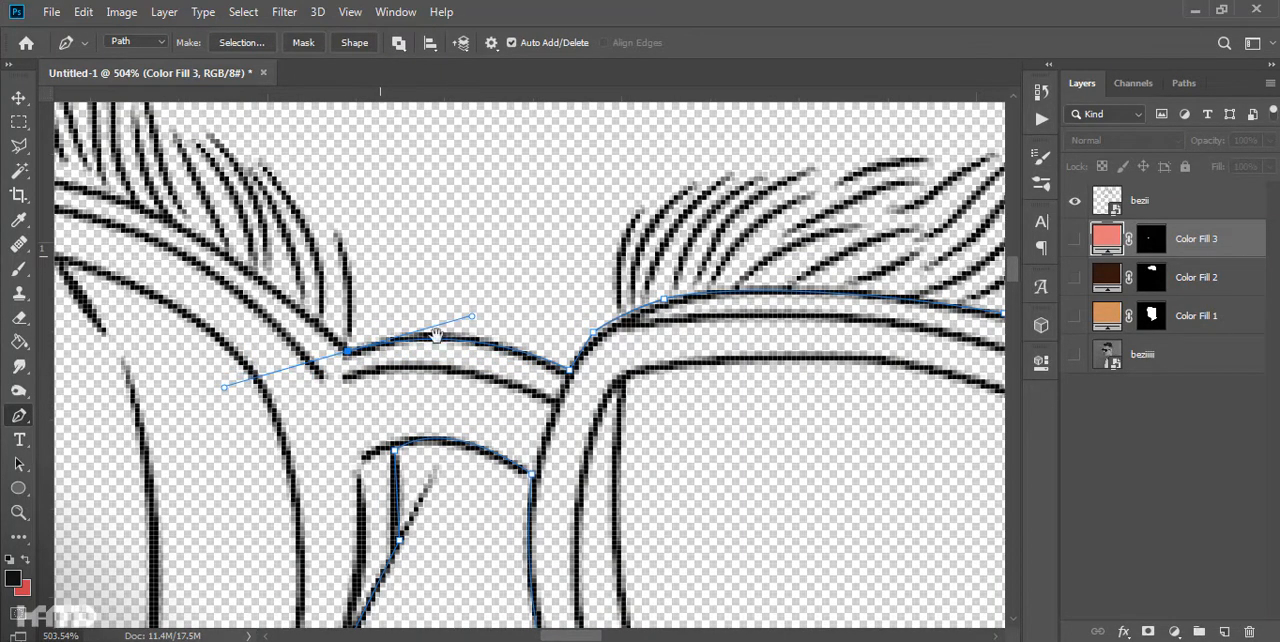
drag(380, 256, 853, 490)
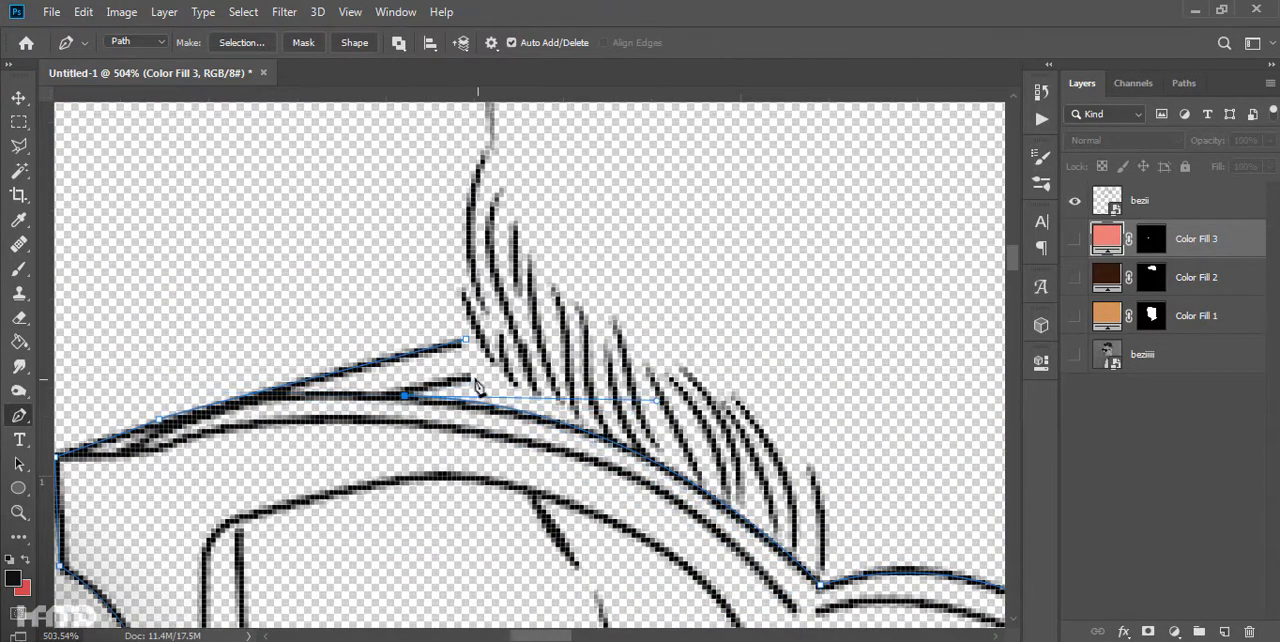
key(ctrl+0)
right_click(750, 487)
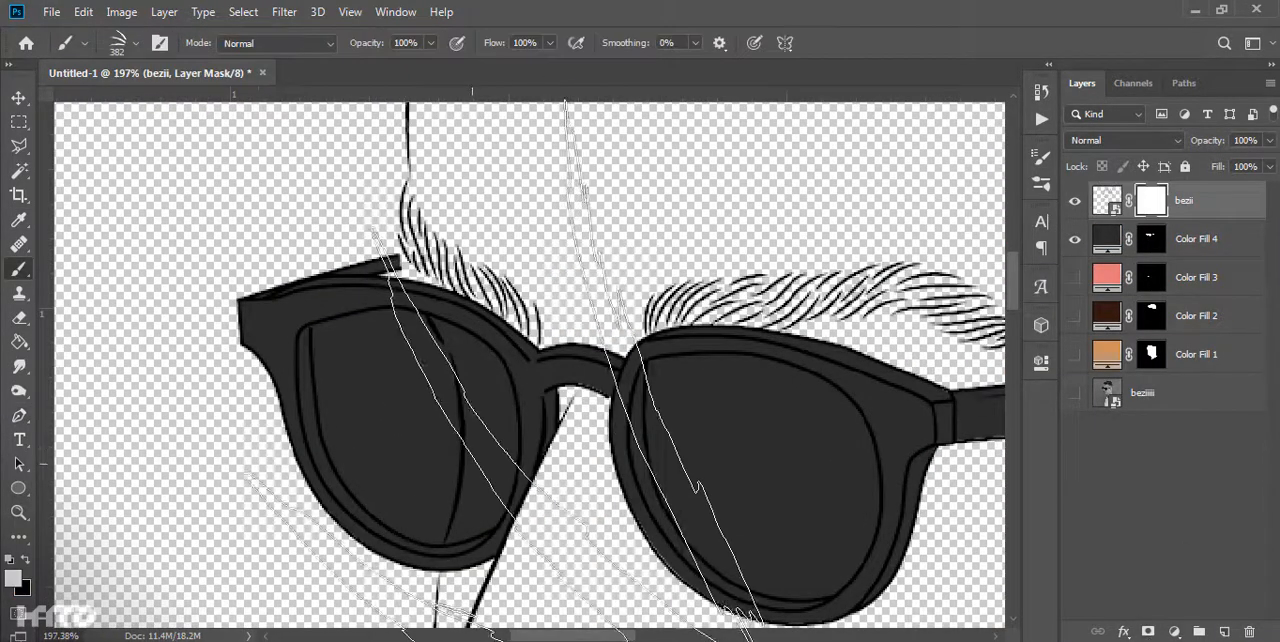
- Paint out the face outline crossing the far lens on the bezii layer mask with a 40 px hard round brush
right_click(318, 445)
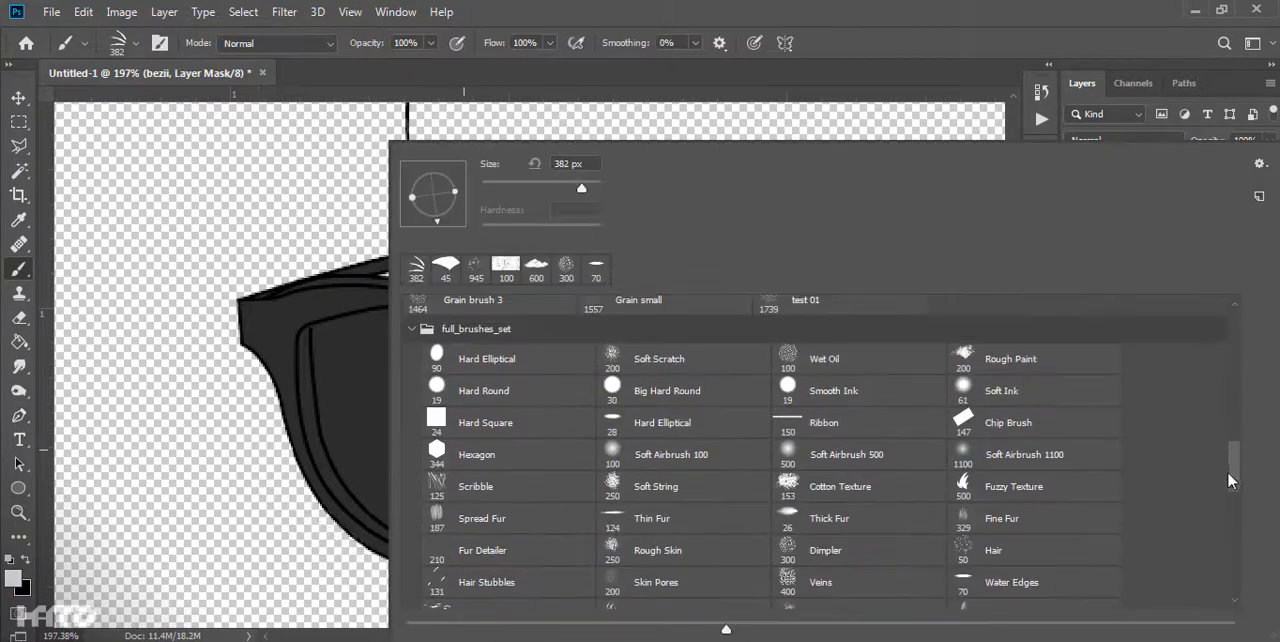
key(Return)
scroll(403, 432, up, 4)
right_click(467, 430)
drag(275, 198, 215, 198)
key(Return)
key(x)
mouse_move(470, 406)
mouse_down()
mouse_move(454, 320)
mouse_move(464, 486)
mouse_up()
scroll(469, 420, down, 6)
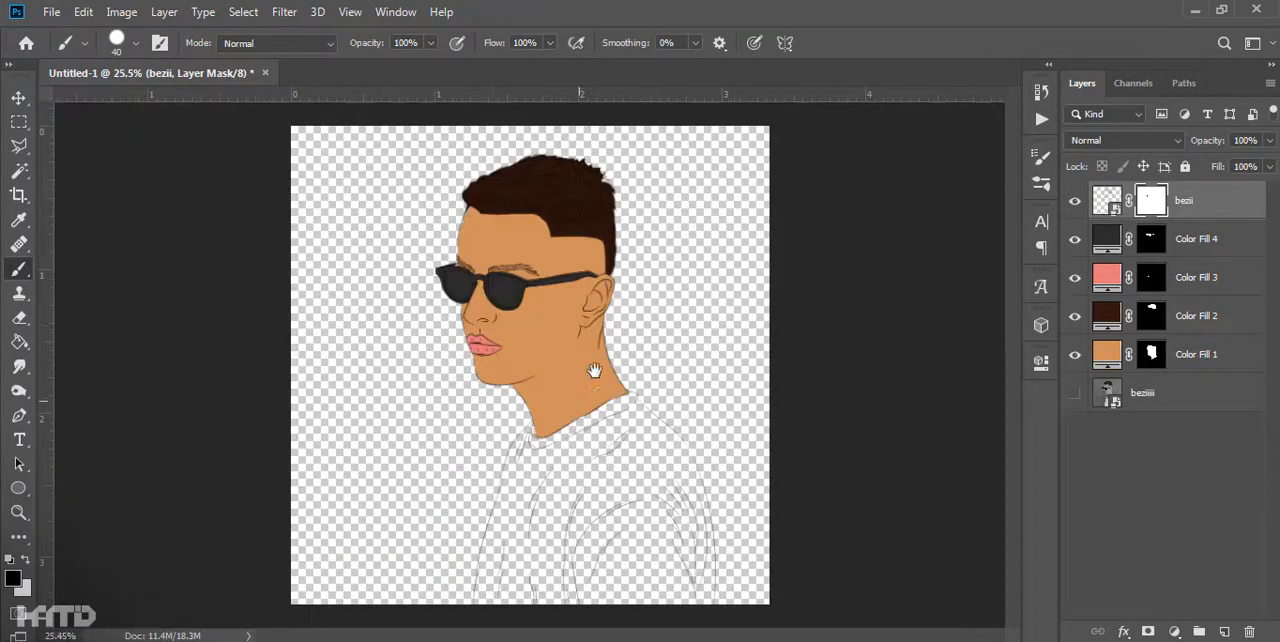
- Show the color fill layers and start a Pen path at the front of the neck, following the front shoulder line
scroll(475, 330, up, 2)
scroll(490, 366, up, 7)
key(p)
scroll(497, 378, up, 2)
click(556, 249)
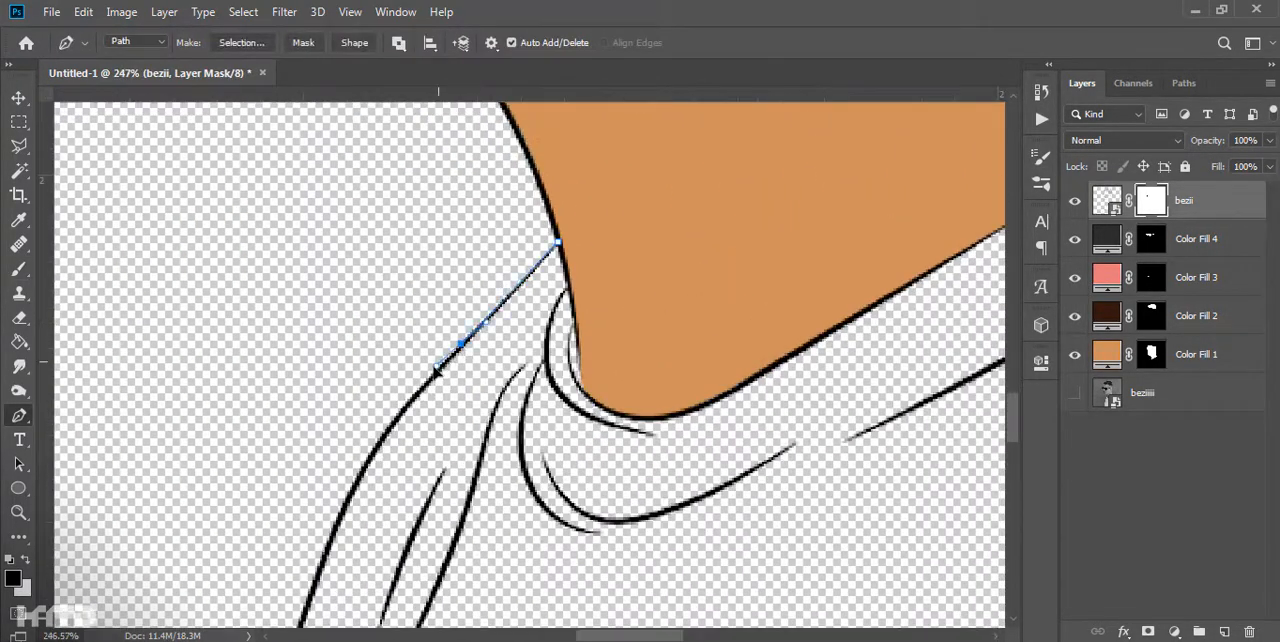
click(343, 520)
drag(343, 522, 520, 178)
click(462, 350)
- Continue the shirt path down the front contour to the bottom edge of the canvas
scroll(487, 300, down, 1)
drag(443, 430, 626, 237)
alt+click(443, 430)
click(569, 430)
drag(513, 592, 576, 311)
drag(563, 396, 555, 421)
drag(522, 484, 553, 289)
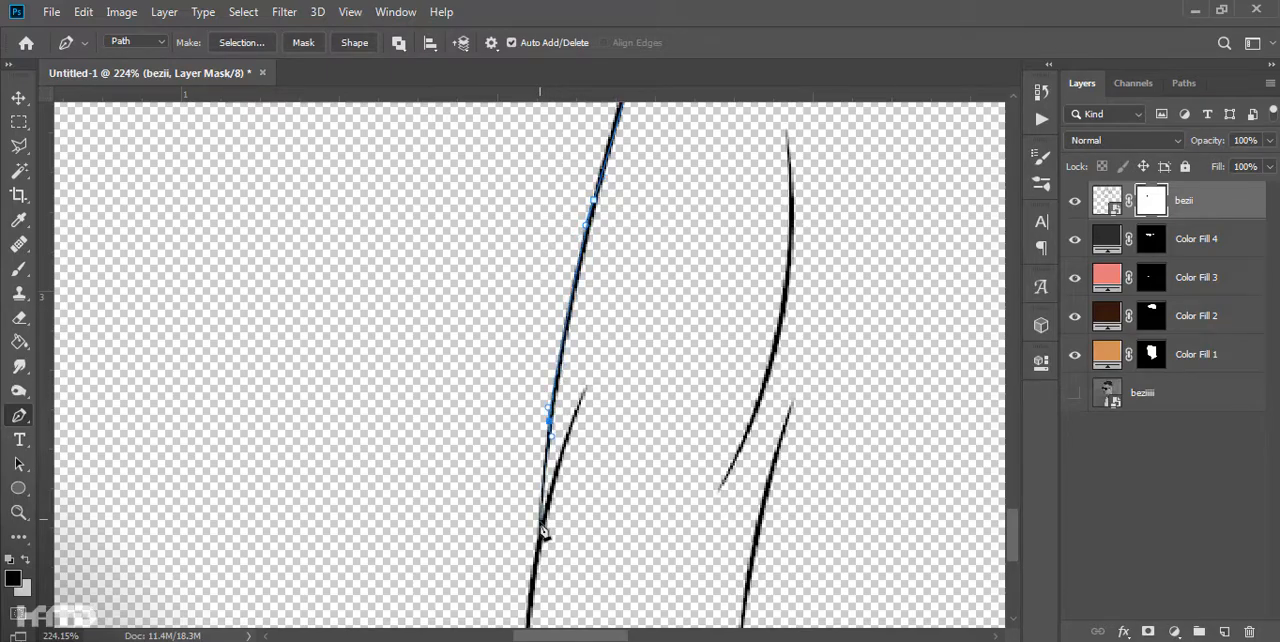
drag(541, 525, 533, 288)
drag(516, 484, 516, 513)
- Run the shirt path along the canvas's bottom edge and up the back of the sleeve
drag(930, 510, 480, 477)
drag(860, 446, 345, 498)
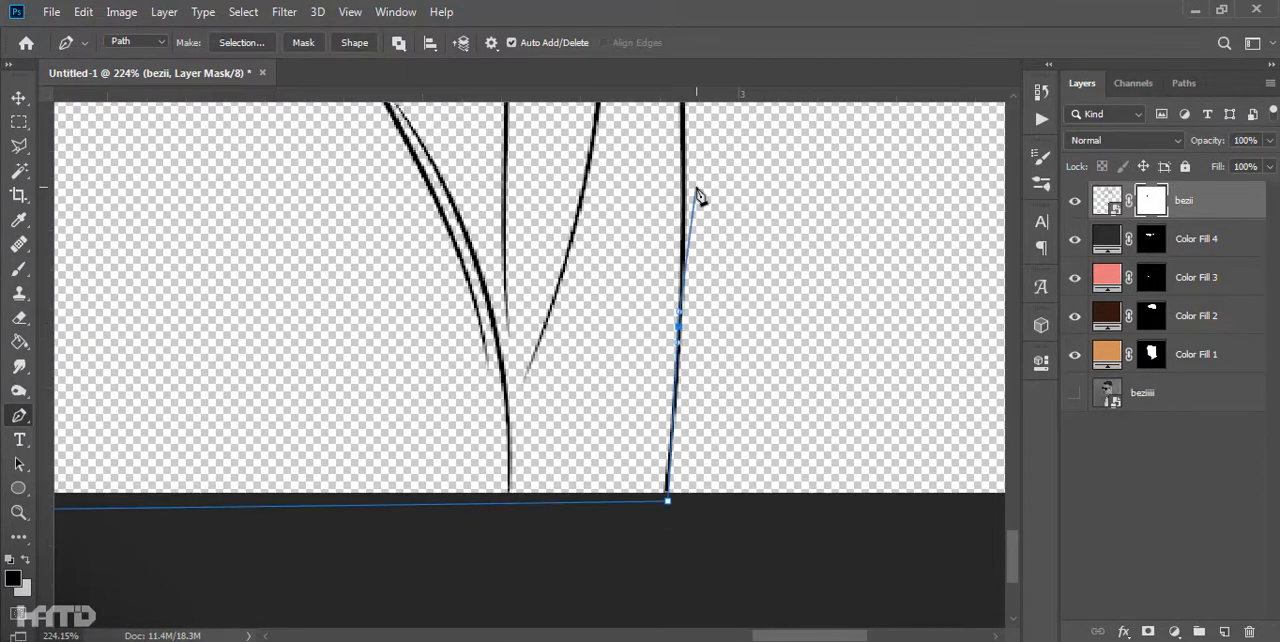
scroll(697, 195, up, 5)
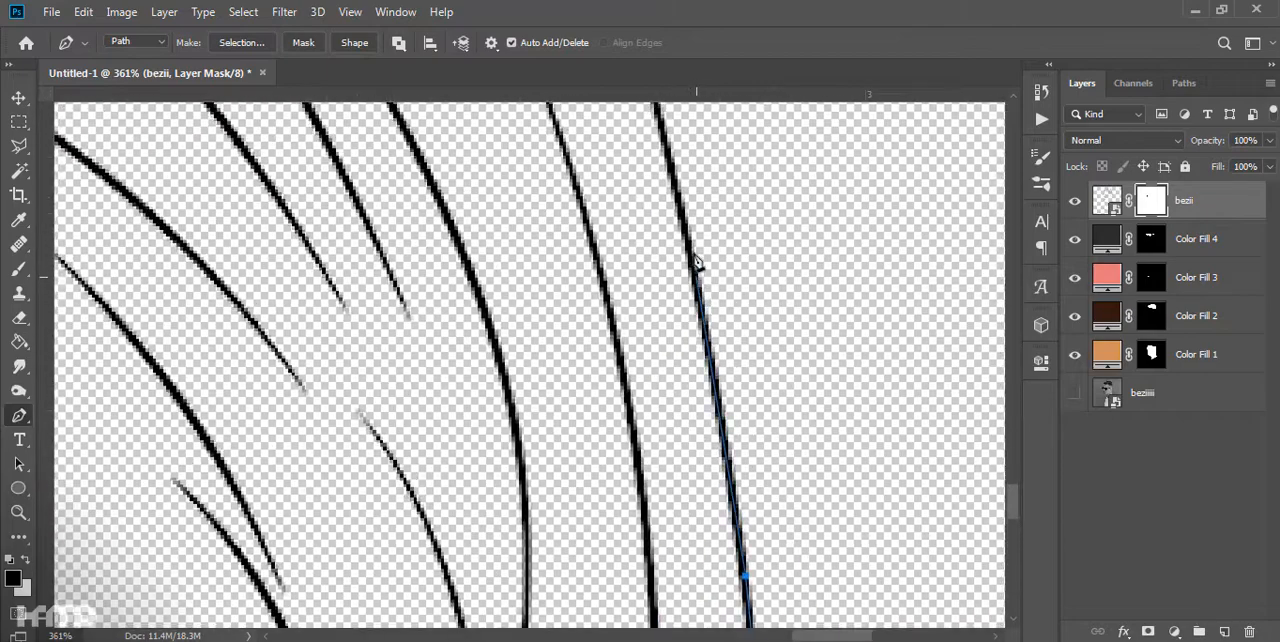
click(695, 258)
drag(697, 262, 717, 445)
click(661, 224)
drag(661, 226, 721, 516)
drag(629, 214, 746, 474)
- Trace the back shoulder line up and around the rear of the collar
drag(636, 286, 597, 225)
drag(600, 228, 896, 541)
drag(711, 387, 561, 260)
click(472, 187)
drag(470, 186, 665, 473)
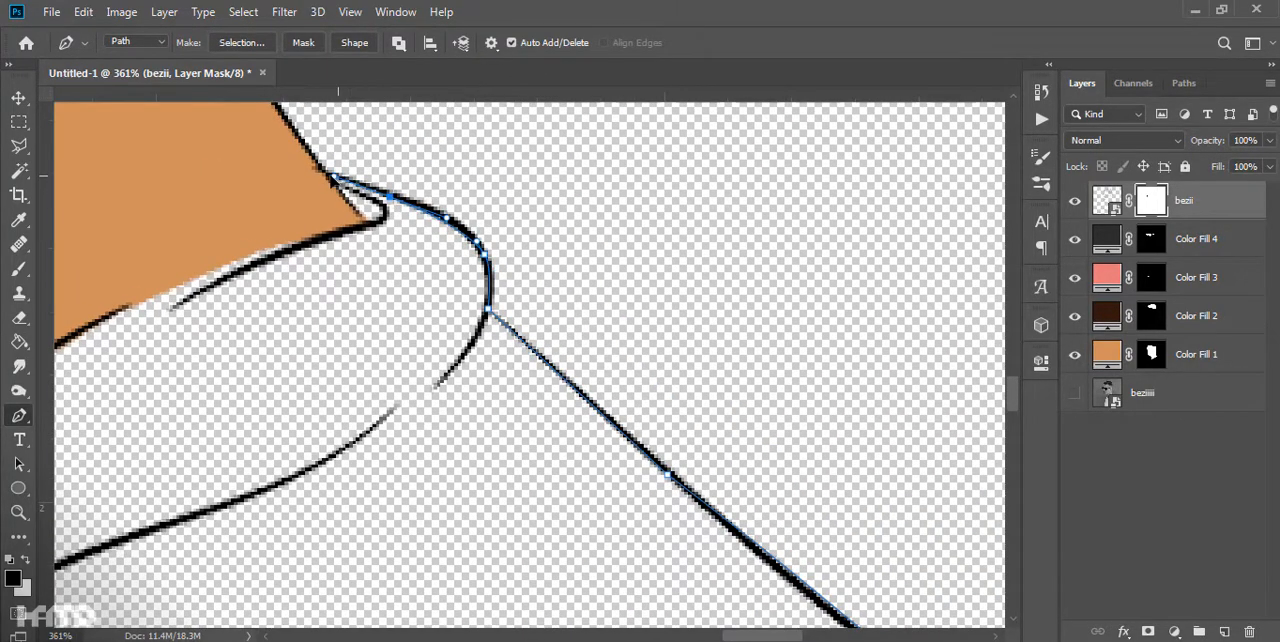
- Close the shirt path along the neckline where the skin meets the collar
drag(330, 302, 923, 263)
drag(604, 310, 792, 174)
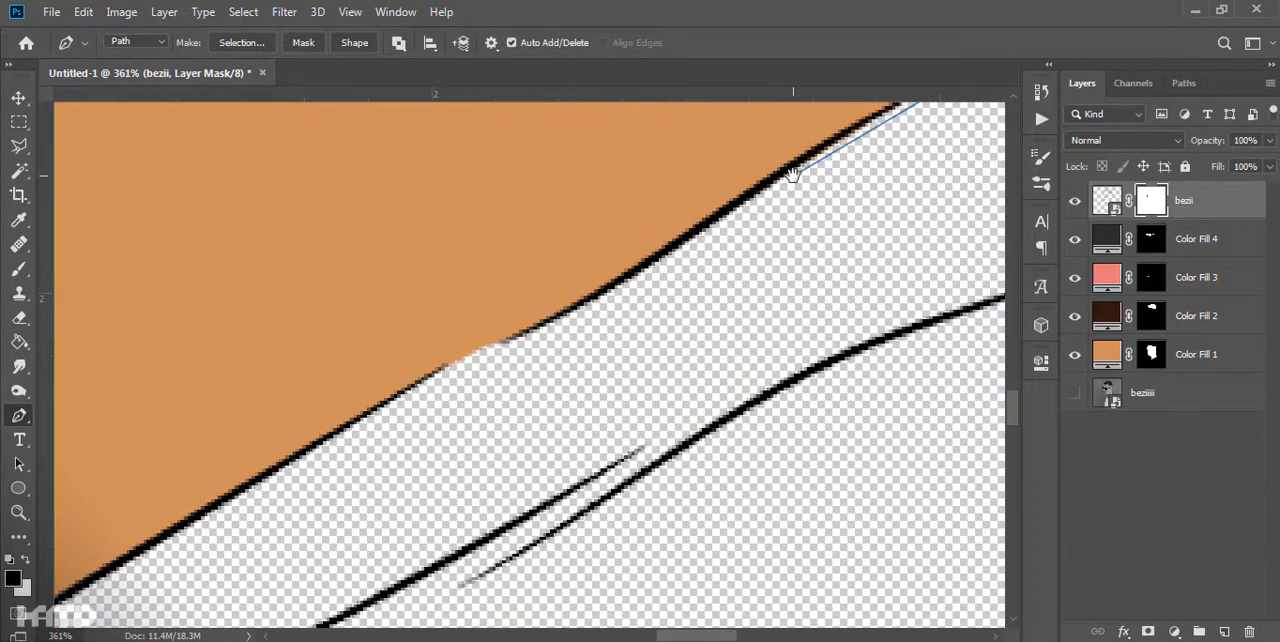
scroll(553, 318, down, 3)
click(531, 305)
drag(531, 306, 783, 248)
click(460, 420)
click(314, 297)
- Convert the shirt path to a selection and fill it with a gray solid color layer above the photo layer
key(ctrl+0)
right_click(637, 427)
click(720, 90)
click(1186, 243)
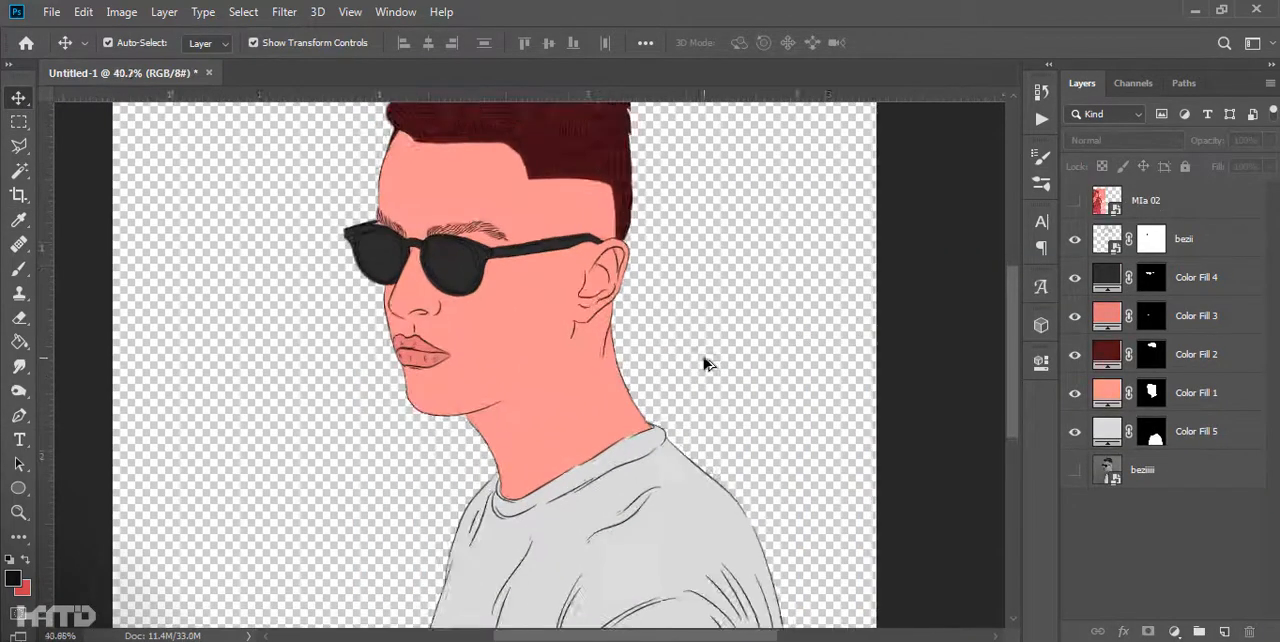
- Duplicate the bezii line art layer, show only the copy and select its layer mask
scroll(703, 363, up, 5)
scroll(678, 200, up, 3)
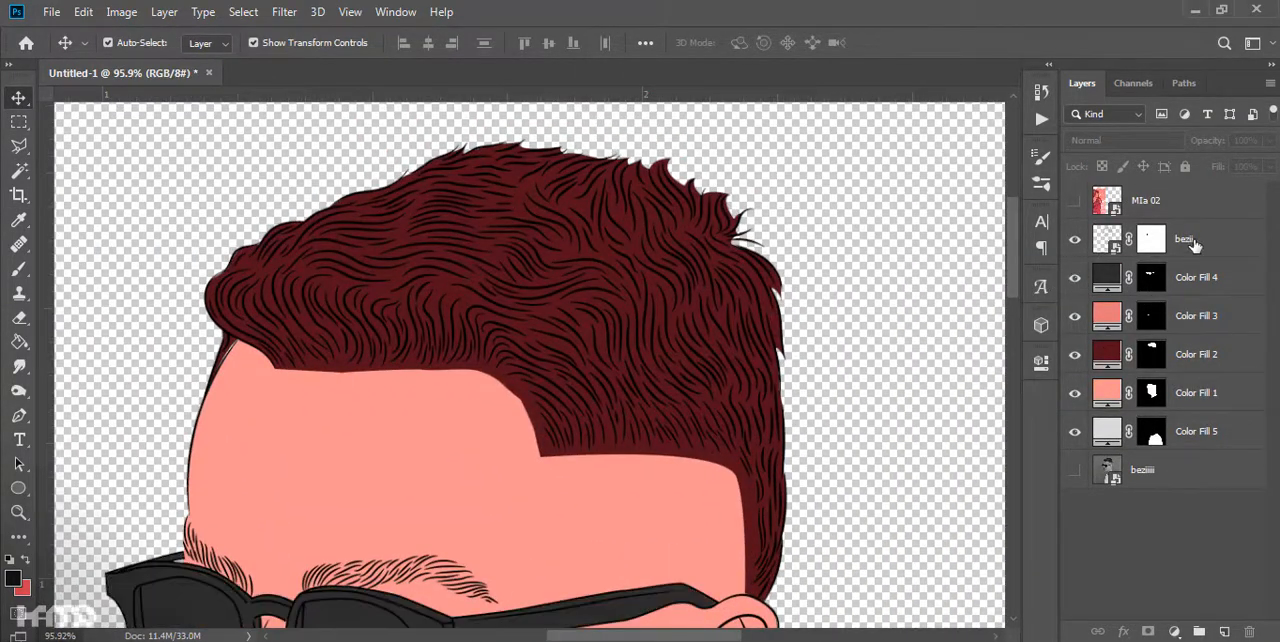
click(1194, 245)
key(ctrl+j)
alt+click(1075, 240)
click(1151, 240)
- Paint black on the copy's mask over the glasses, face, ear, neck and shirt lines, leaving only the hair lines
key(b)
drag(735, 575, 630, 385)
scroll(668, 456, up, 2)
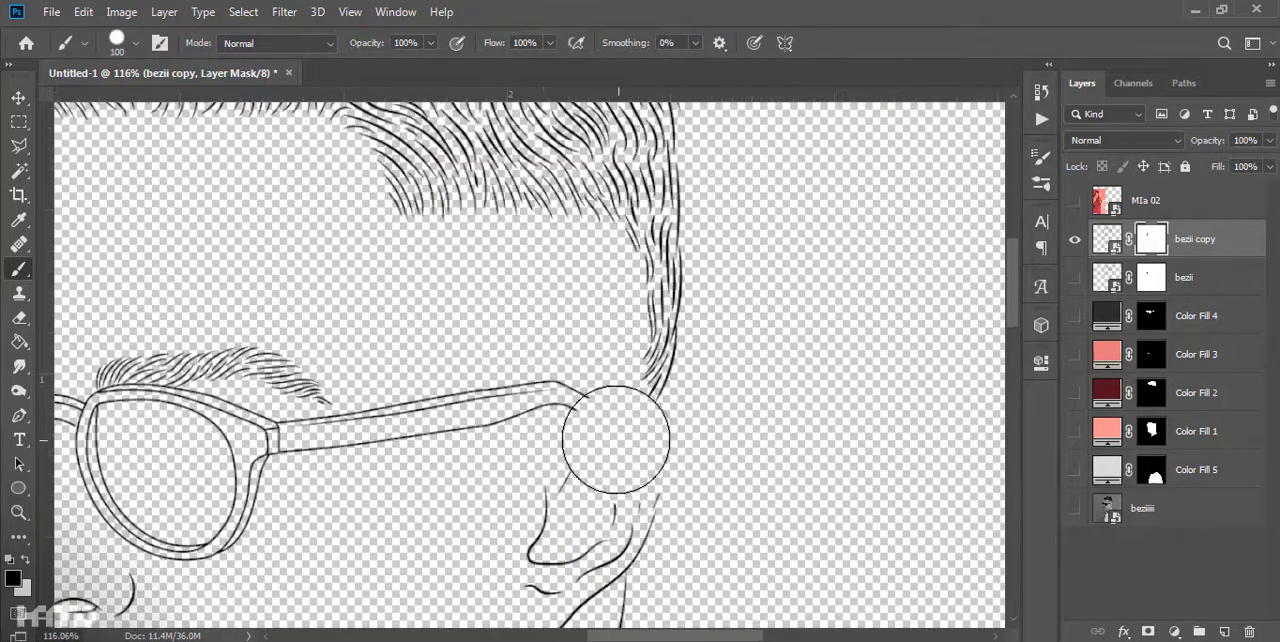
drag(618, 440, 256, 499)
scroll(256, 499, down, 4)
drag(256, 499, 554, 480)
mouse_move(540, 405)
mouse_down()
mouse_move(349, 289)
mouse_move(410, 590)
mouse_up()
scroll(380, 500, down, 5)
drag(363, 446, 590, 430)
scroll(594, 438, down, 6)
scroll(594, 438, down, 2)
key(bracketright)
key(bracketright)
key(bracketright)
key(bracketright)
key(bracketright)
key(bracketright)
drag(600, 545, 676, 453)
- Paint out the hair lines on the original bezii layer's mask
click(1151, 277)
scroll(566, 140, up, 11)
drag(882, 251, 911, 316)
mouse_move(730, 390)
mouse_down()
mouse_move(549, 257)
mouse_move(375, 245)
mouse_up()
scroll(514, 257, down, 8)
click(1075, 240)
scroll(387, 326, up, 18)
scroll(387, 326, down, 13)
key(v)
- Add a light pink Color Overlay to the copied hair line layer
click(720, 283)
scroll(755, 288, down, 2)
double_click(1236, 240)
click(602, 358)
click(1203, 113)
- Show all the color fill layers again and examine the recolored hair lines
click(1074, 428)
click(750, 318)
drag(1075, 352, 1075, 505)
scroll(745, 335, down, 3)
drag(775, 365, 729, 329)
scroll(603, 343, up, 6)
mouse_move(733, 494)
mouse_down()
mouse_move(806, 417)
mouse_move(729, 615)
mouse_up()
scroll(654, 366, up, 7)
- Soften the lower hairline on the Color Fill 2 mask using a grainy 50 px brush
click(600, 348)
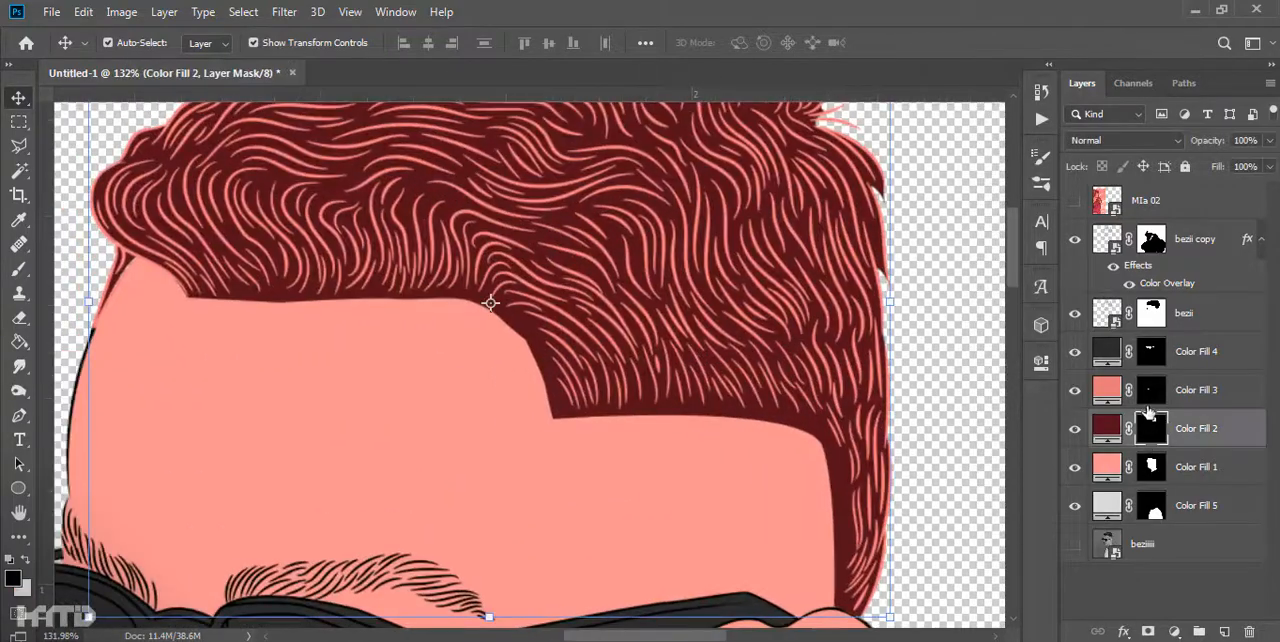
key(b)
right_click(560, 360)
double_click(504, 433)
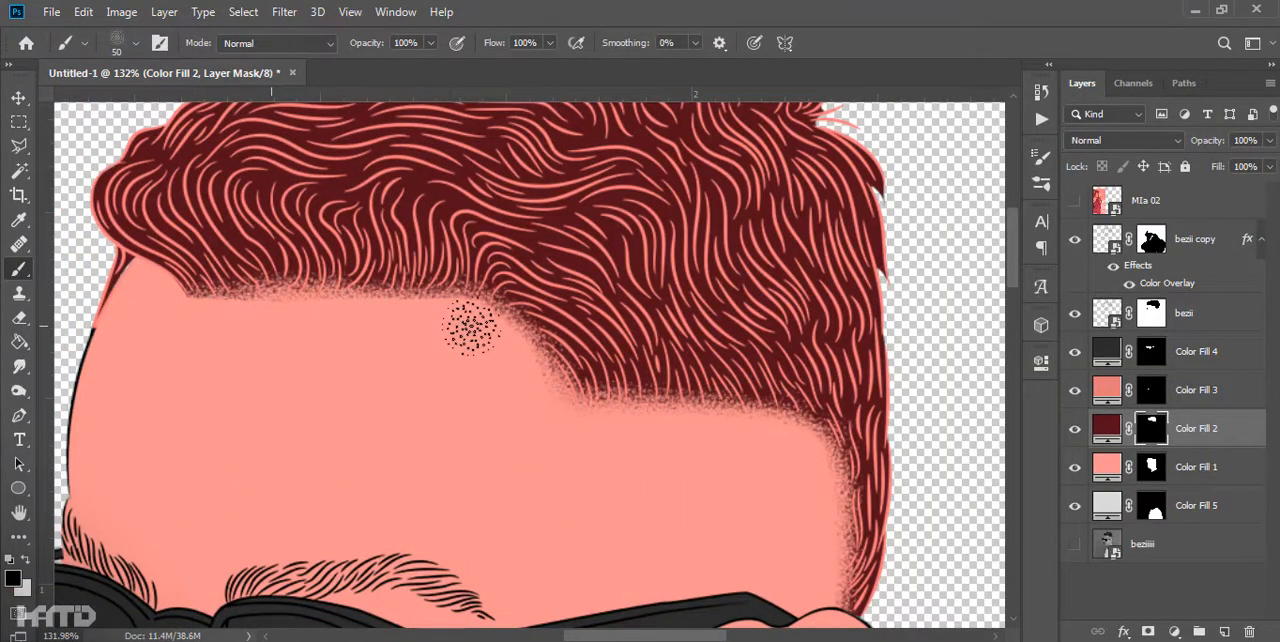
scroll(455, 327, down, 5)
scroll(371, 429, up, 6)
scroll(430, 372, down, 4)
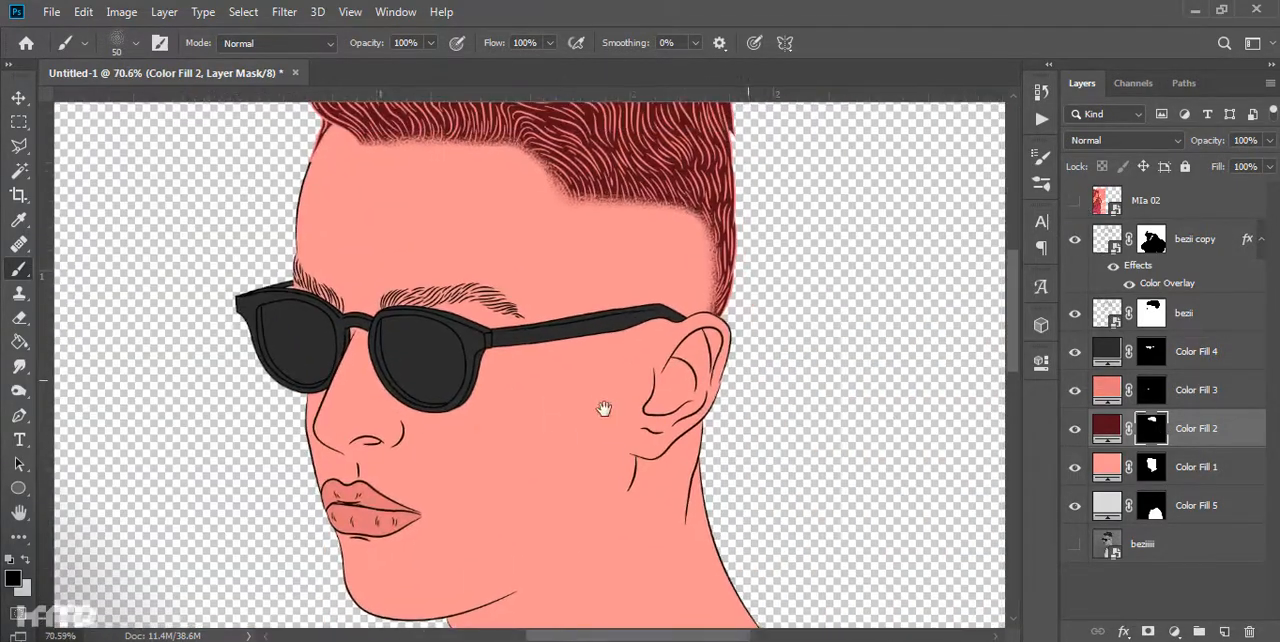
- Add a solid color layer in the skin tone and clip it to Color Fill 1
click(1174, 632)
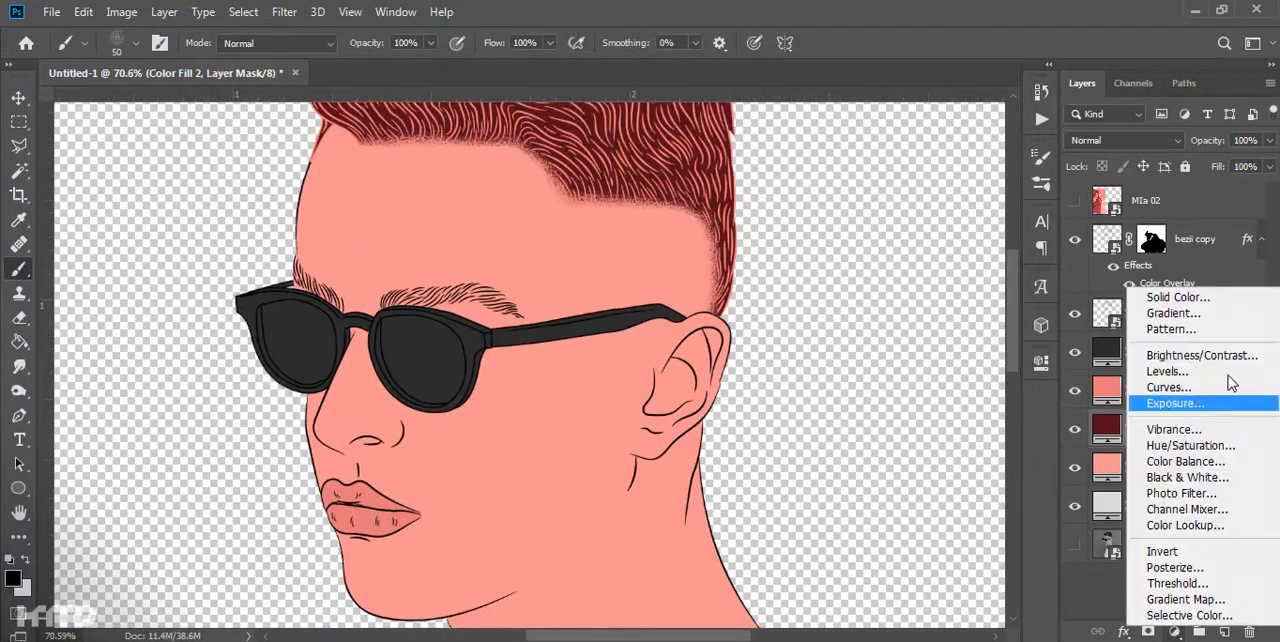
click(1178, 297)
key(Return)
click(1074, 429)
double_click(1107, 428)
click(537, 417)
key(Return)
drag(1192, 430, 1191, 480)
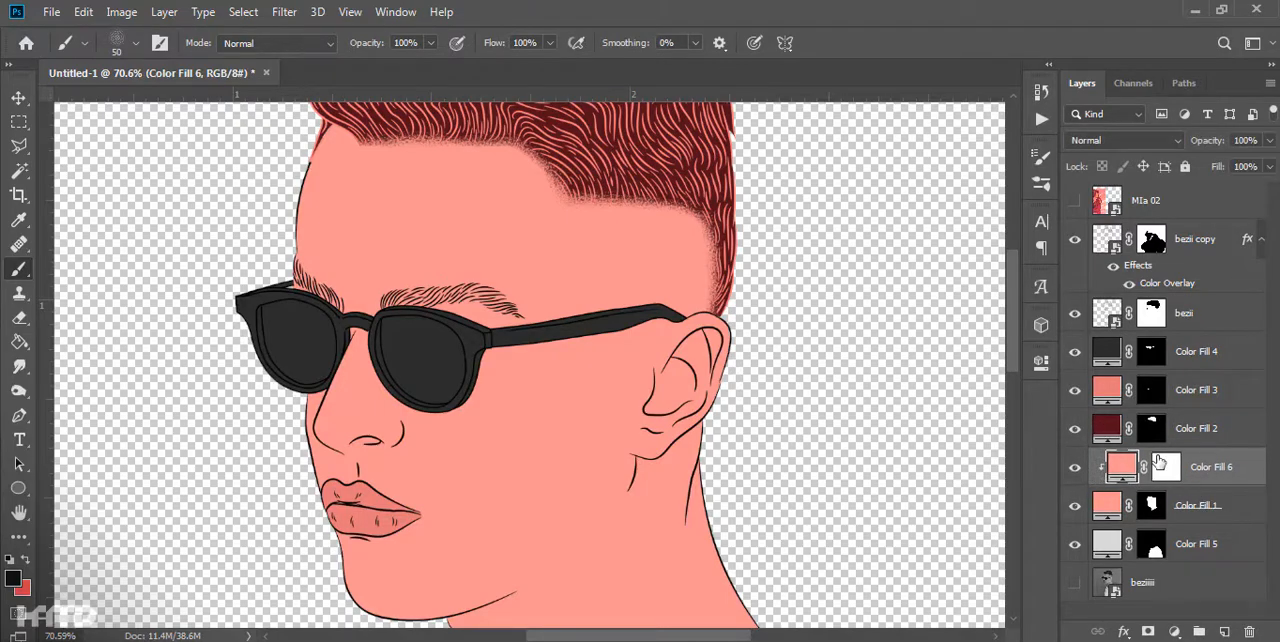
- Change the clipped skin fill to a darker salmon shade and select its layer mask
double_click(1122, 470)
click(909, 366)
key(Return)
click(1166, 470)
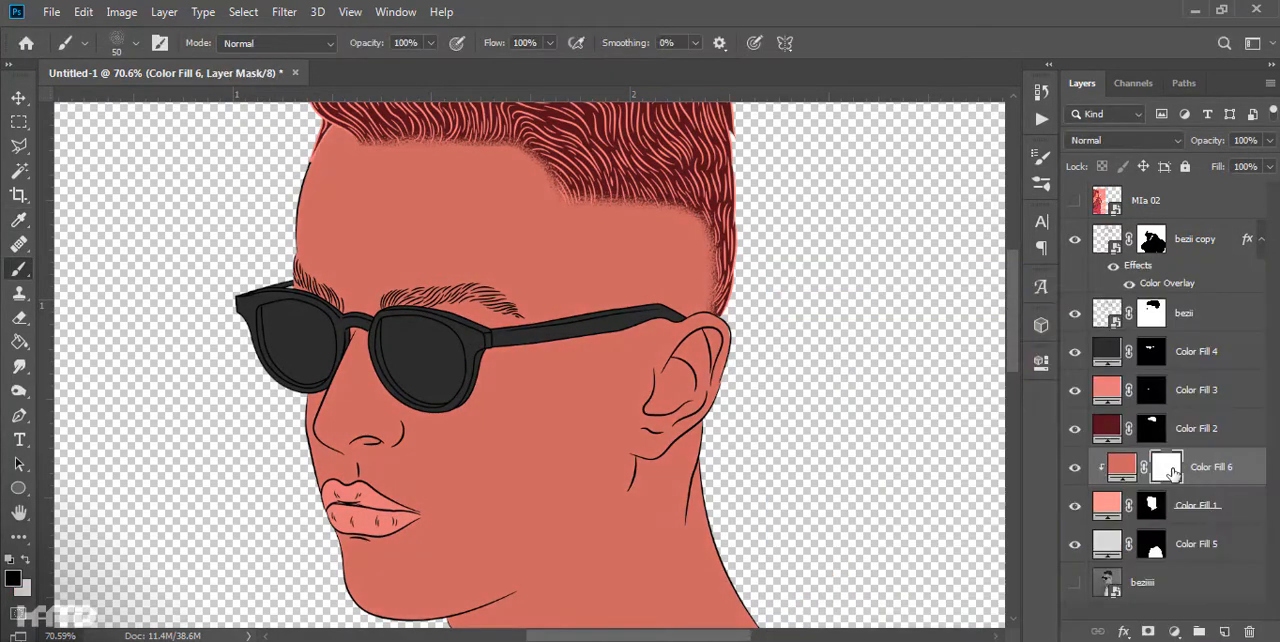
- Invert the Color Fill 6 mask and paint grainy shading over the shaved temple with an 80 px brush
key(ctrl+i)
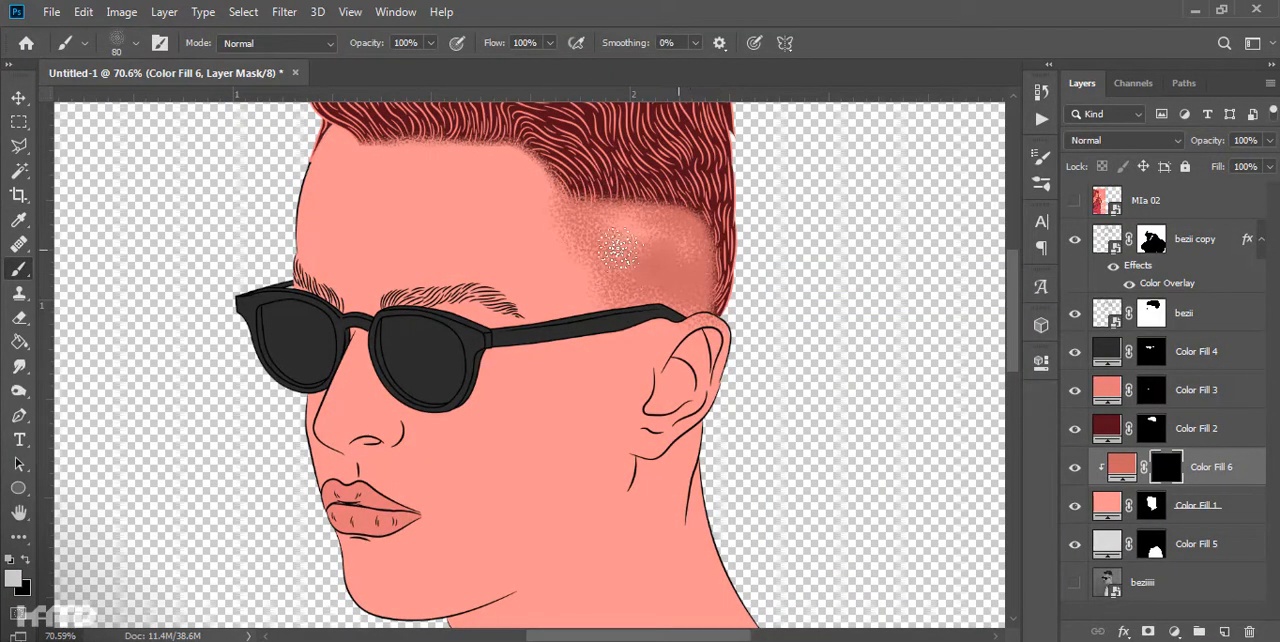
scroll(560, 210, up, 3)
key(x)
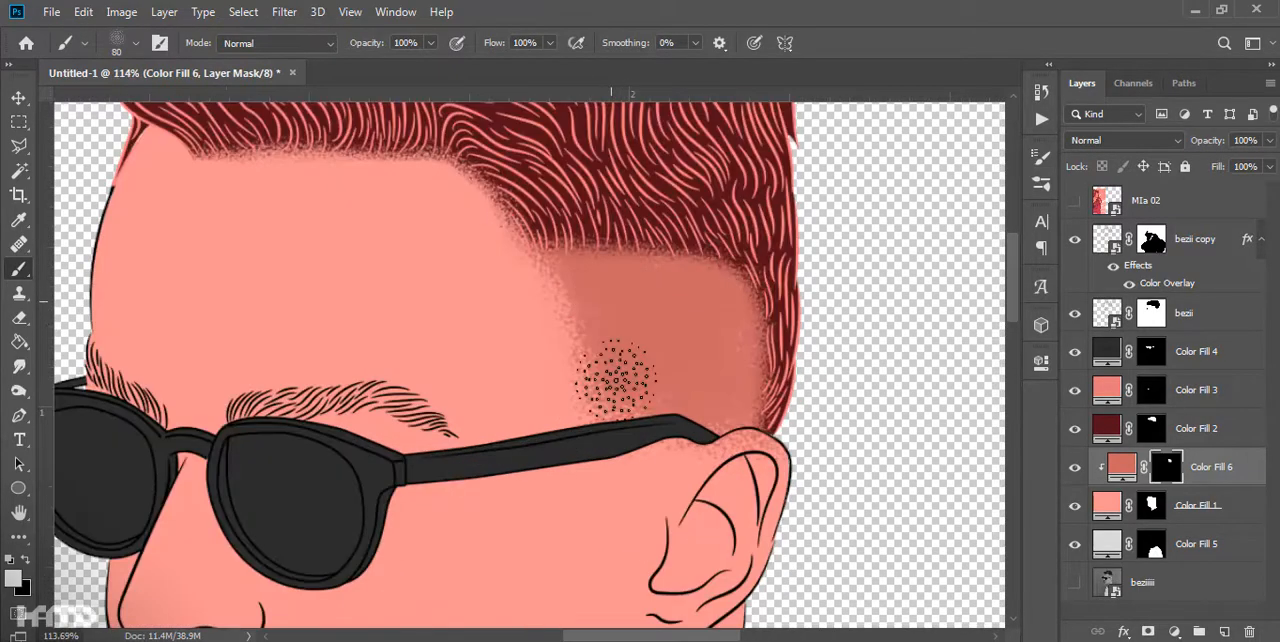
drag(630, 437, 430, 486)
key(ctrl+z)
drag(566, 386, 666, 606)
- Move the beziiii photo layer to the top of the stack and shade the forehead below the hairline on the Color Fill 6 mask
drag(1140, 582, 1135, 190)
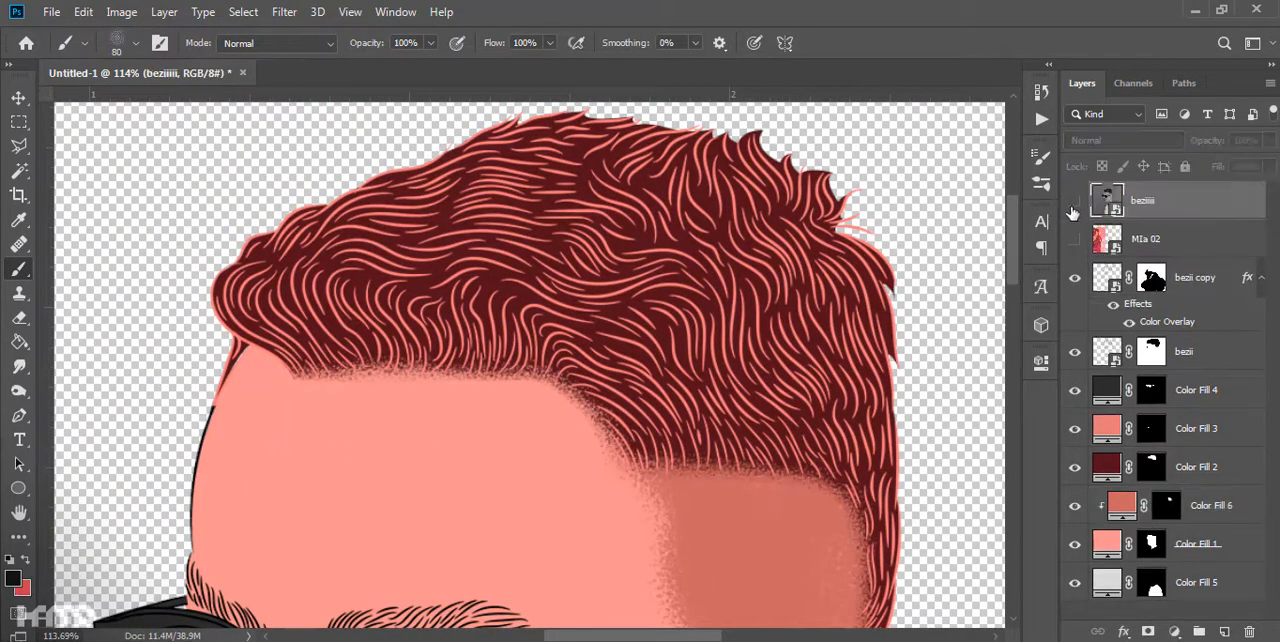
click(1140, 496)
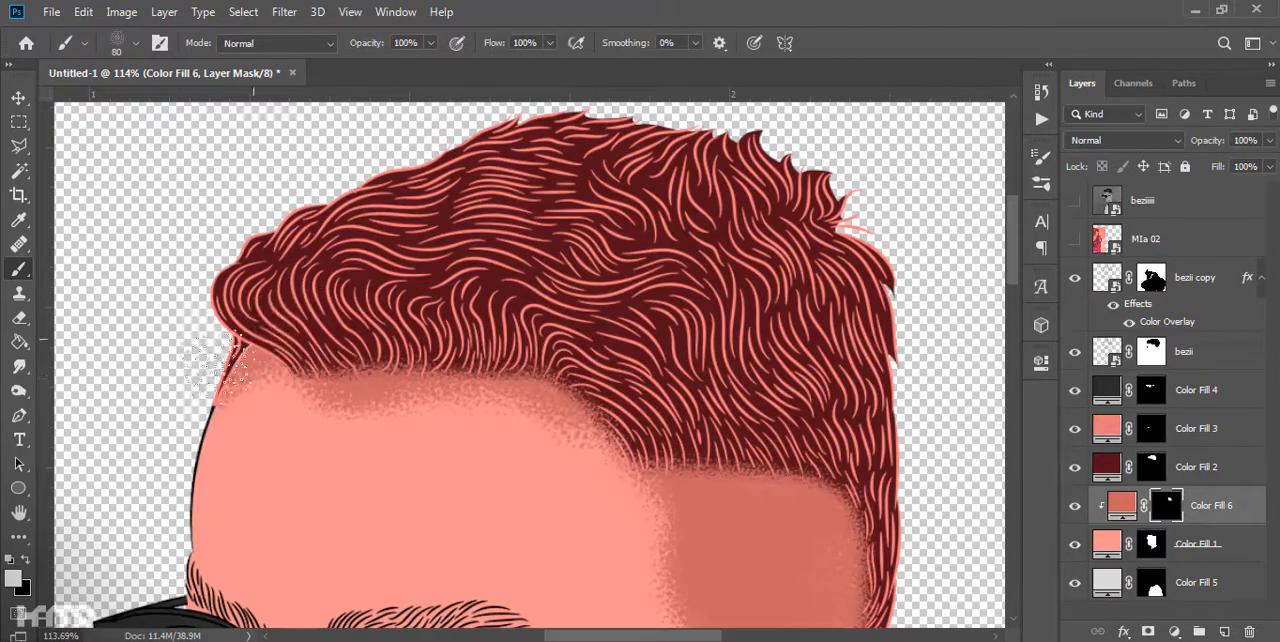
scroll(430, 450, down, 3)
scroll(420, 345, up, 3)
key(x)
drag(563, 520, 350, 482)
drag(500, 492, 466, 383)
scroll(466, 383, down, 3)
drag(346, 520, 268, 344)
- Paint grainy shadows around the sunglasses, below the lens and the temple arm and under the eyebrow
scroll(347, 437, up, 10)
key(x)
drag(423, 363, 340, 350)
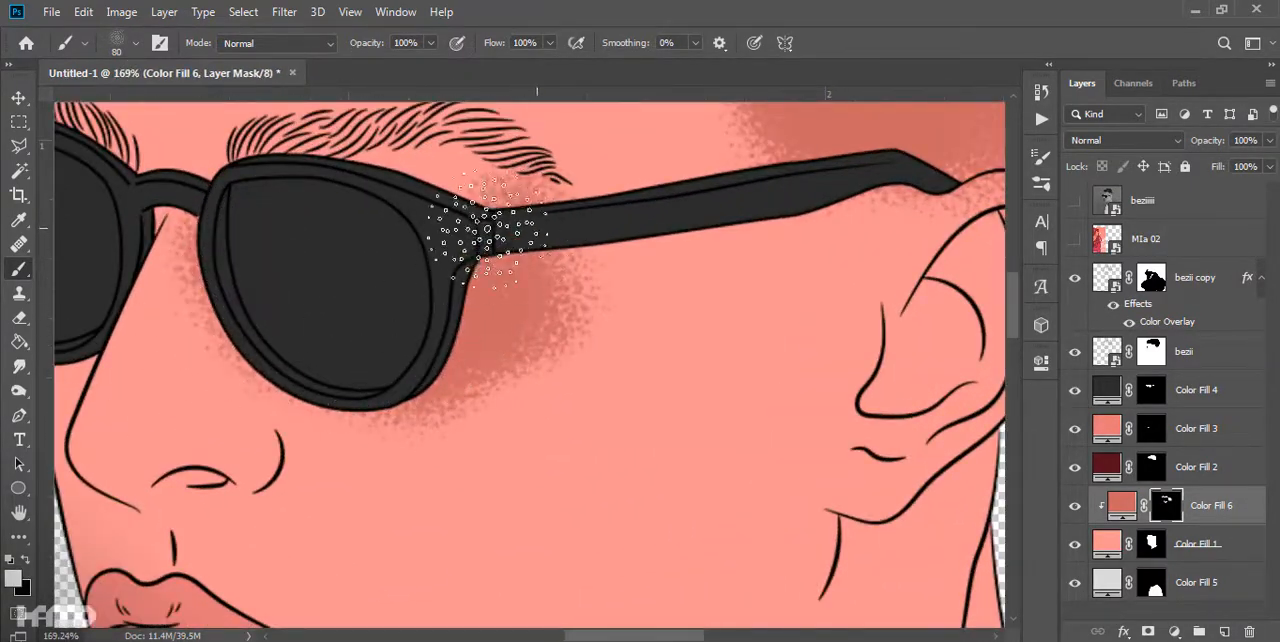
drag(476, 243, 382, 198)
key(x)
key(x)
drag(540, 335, 600, 294)
- Shade the chin, the lower jaw edge and the front of the neck beneath the jaw on the Color Fill 6 mask
key(x)
drag(550, 235, 435, 195)
scroll(636, 346, down, 10)
scroll(620, 360, up, 10)
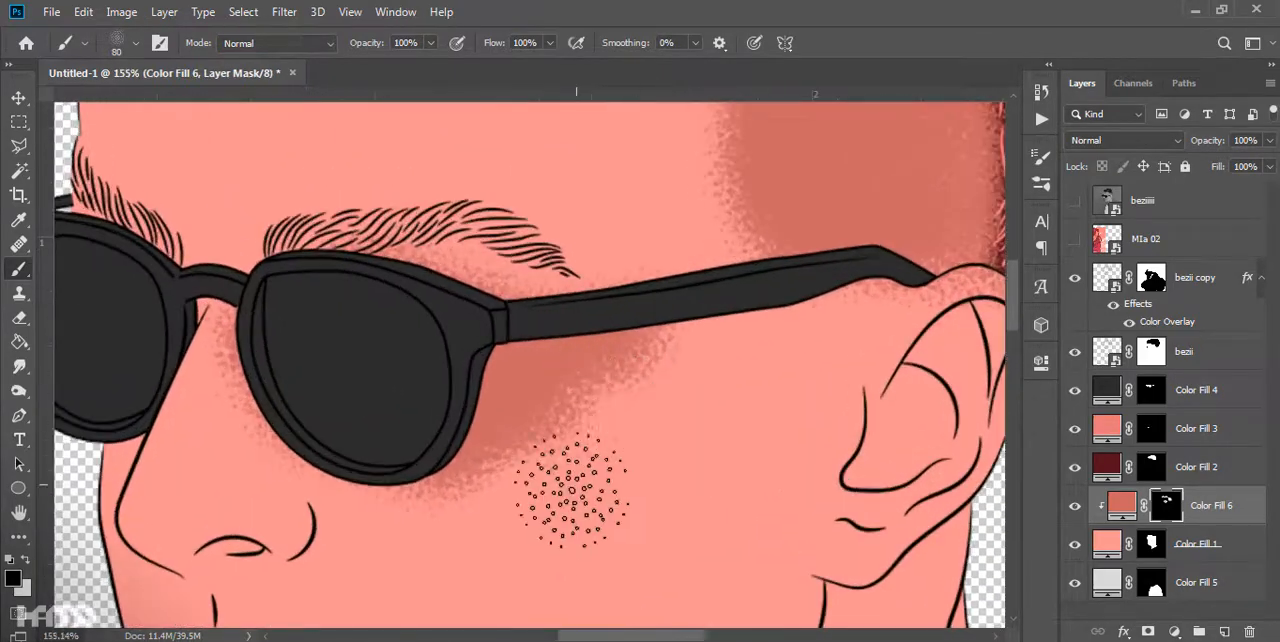
- Soften the edge of the cheek shadow below the sunglasses and compare it with the beziiii photo
drag(545, 450, 460, 505)
scroll(660, 440, down, 10)
drag(689, 449, 632, 423)
click(1075, 203)
click(1075, 203)
scroll(665, 406, up, 10)
key(x)
mouse_move(485, 400)
mouse_down()
mouse_move(495, 450)
mouse_move(666, 551)
mouse_move(845, 485)
mouse_up()
key(x)
mouse_move(800, 442)
mouse_down()
mouse_move(651, 431)
mouse_move(810, 430)
mouse_up()
drag(790, 530, 552, 418)
- Add grainy shading to the nose, the area beside the nostril and the skin above the upper lip
key(x)
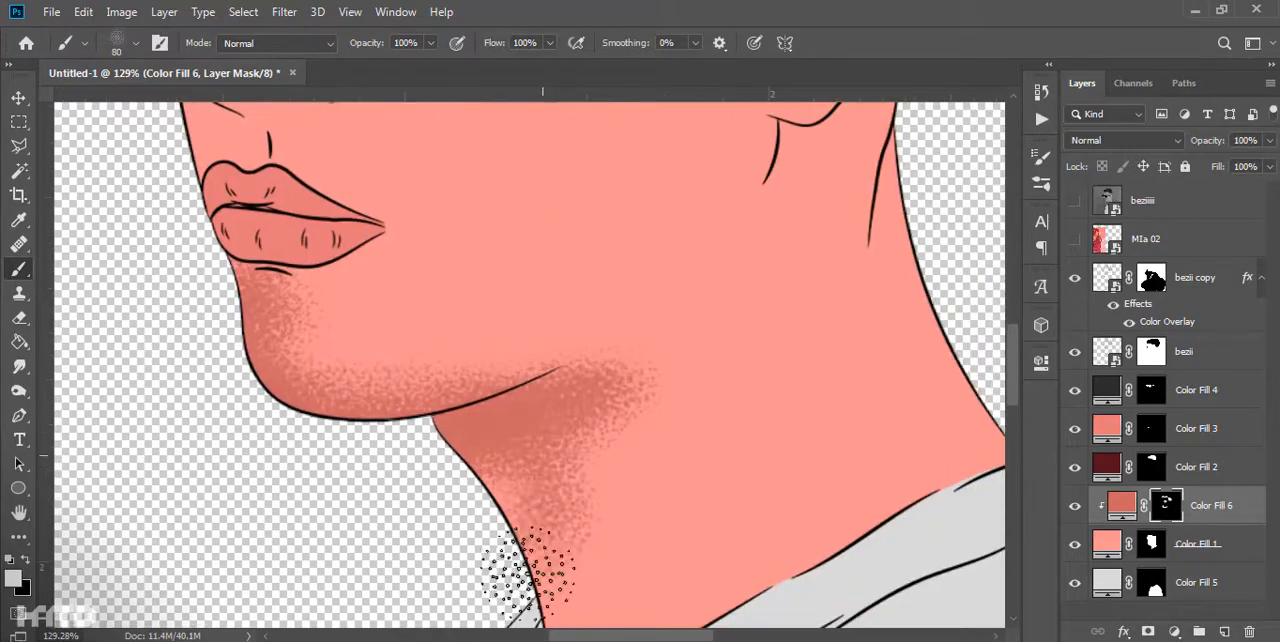
scroll(587, 468, down, 10)
scroll(343, 371, up, 8)
scroll(343, 371, down, 5)
scroll(454, 480, up, 7)
key(x)
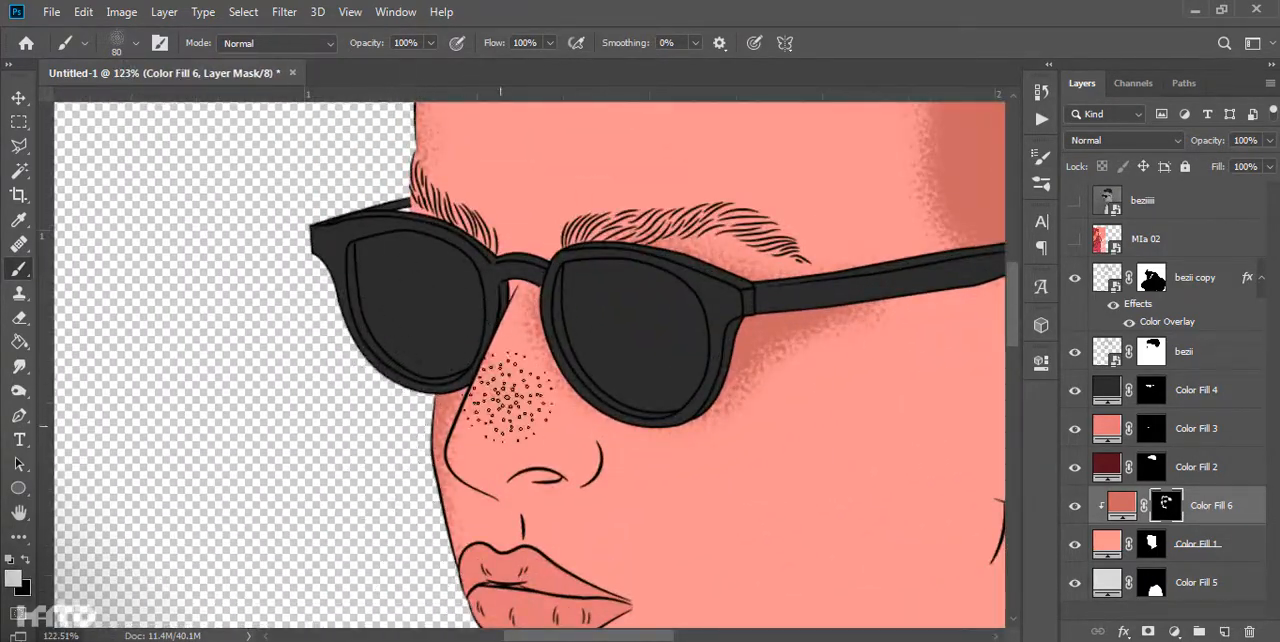
scroll(720, 595, up, 3)
scroll(565, 520, down, 6)
scroll(580, 518, up, 4)
drag(515, 420, 531, 500)
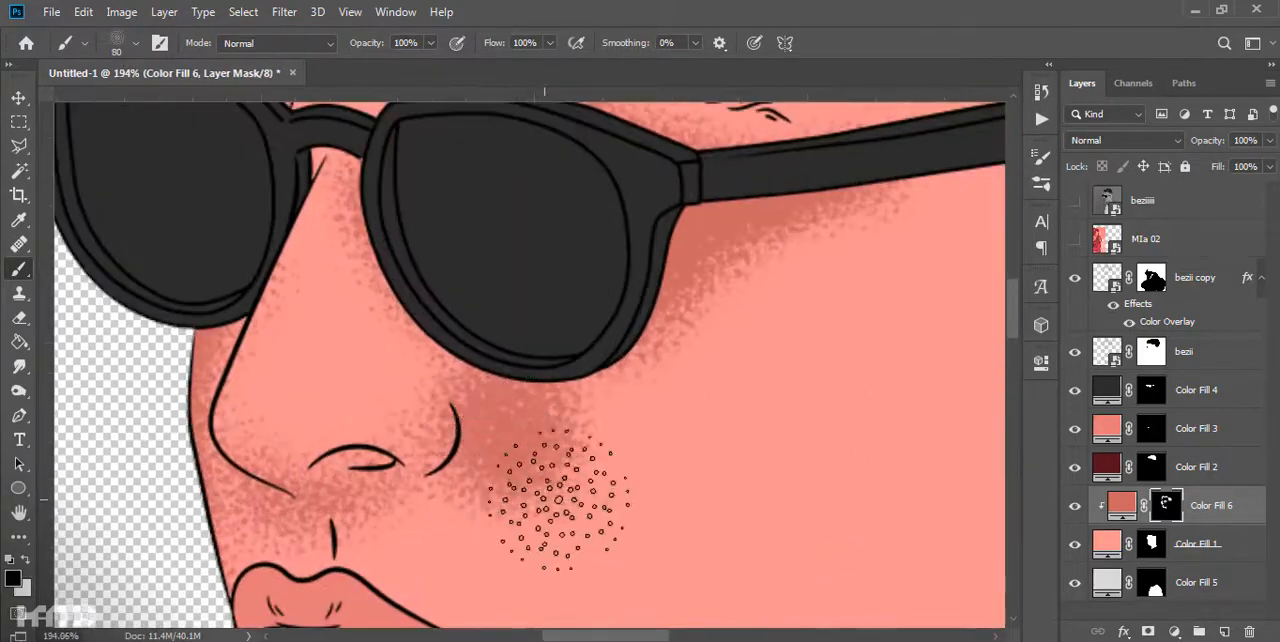
- Check the nose and cheek shading against the beziiii reference photo
scroll(660, 430, down, 8)
scroll(690, 422, down, 2)
click(1074, 201)
click(1064, 206)
click(1064, 206)
scroll(636, 458, up, 4)
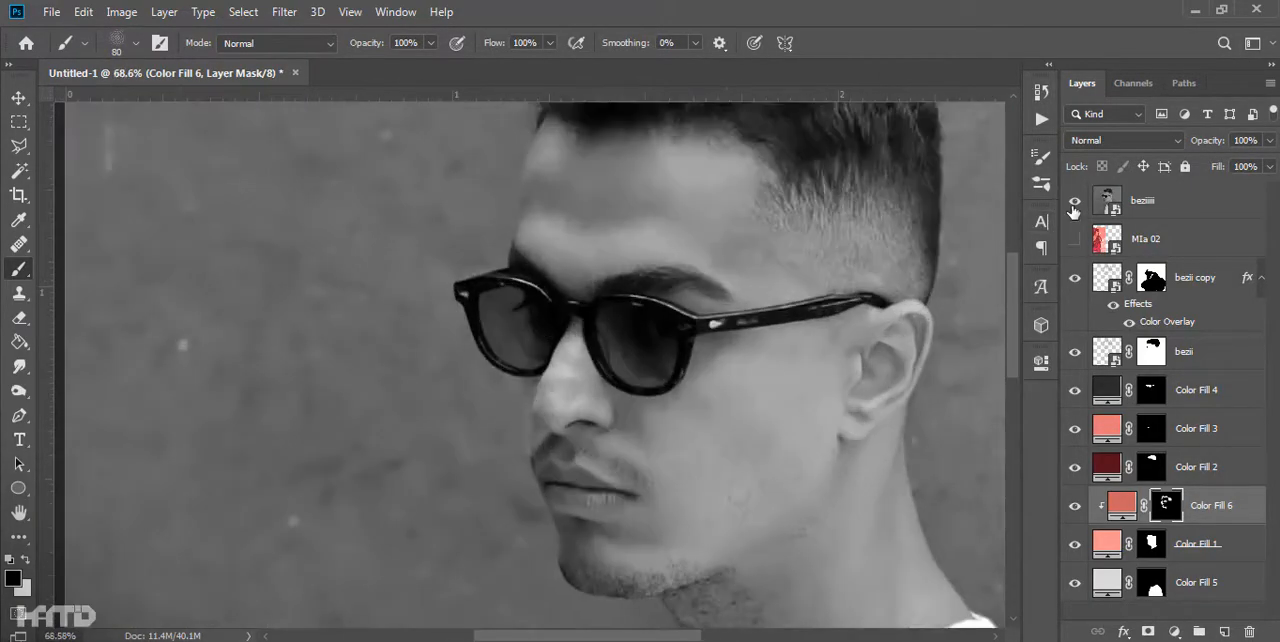
click(1075, 205)
- Add a near-black solid color layer above Color Fill 6, invert its mask and clip it to the skin fill
scroll(835, 555, up, 4)
click(1174, 631)
click(1170, 304)
click(1210, 310)
click(1153, 515)
key(ctrl+i)
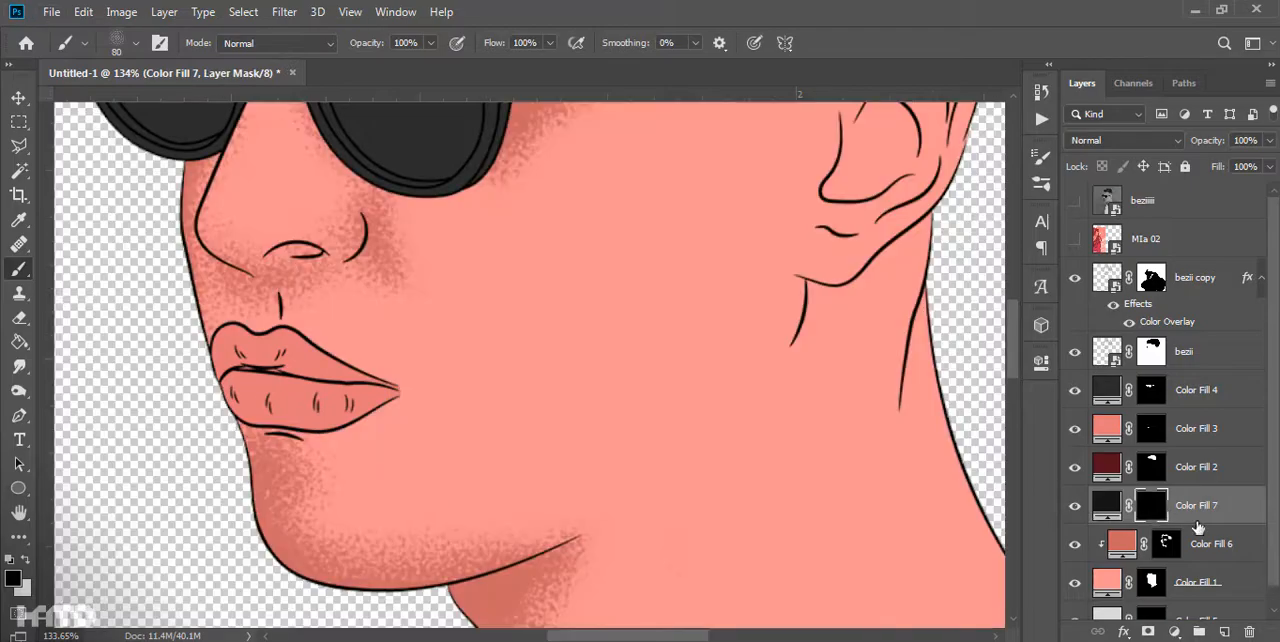
alt+click(1182, 523)
- Paint grainy black stubble along the chin and jawline on the Color Fill 7 mask
drag(287, 508, 261, 458)
key(x)
scroll(293, 485, down, 2)
scroll(293, 485, up, 2)
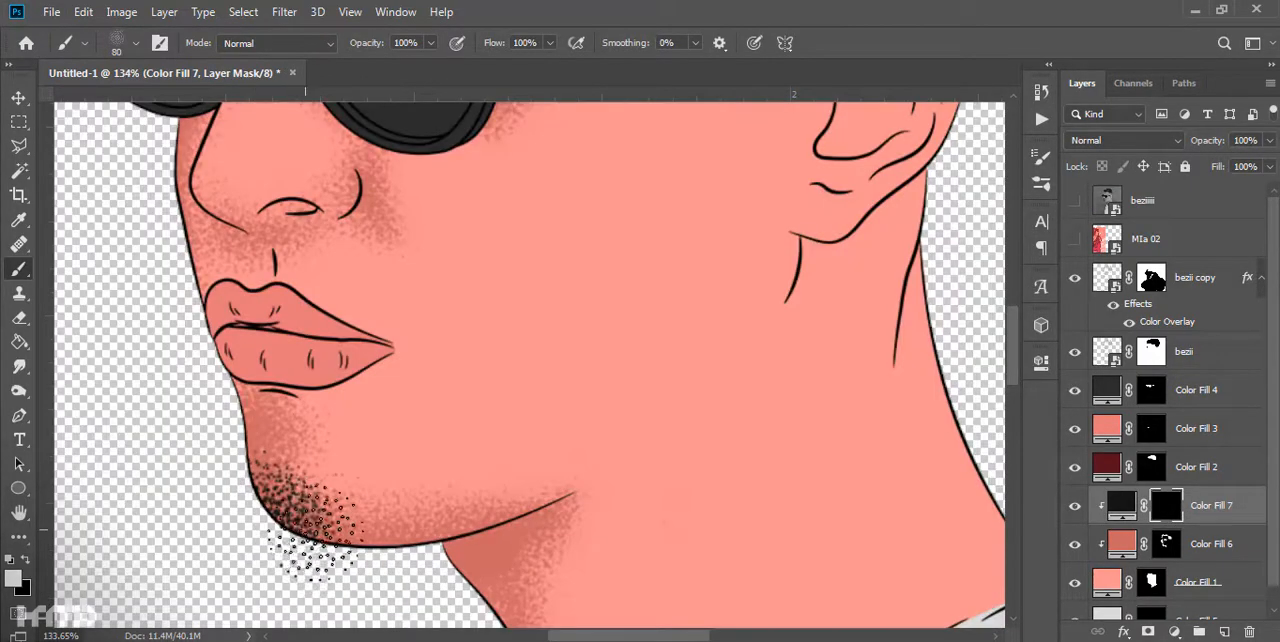
drag(572, 566, 600, 520)
scroll(731, 454, down, 17)
scroll(492, 350, up, 19)
click(1074, 201)
click(1074, 201)
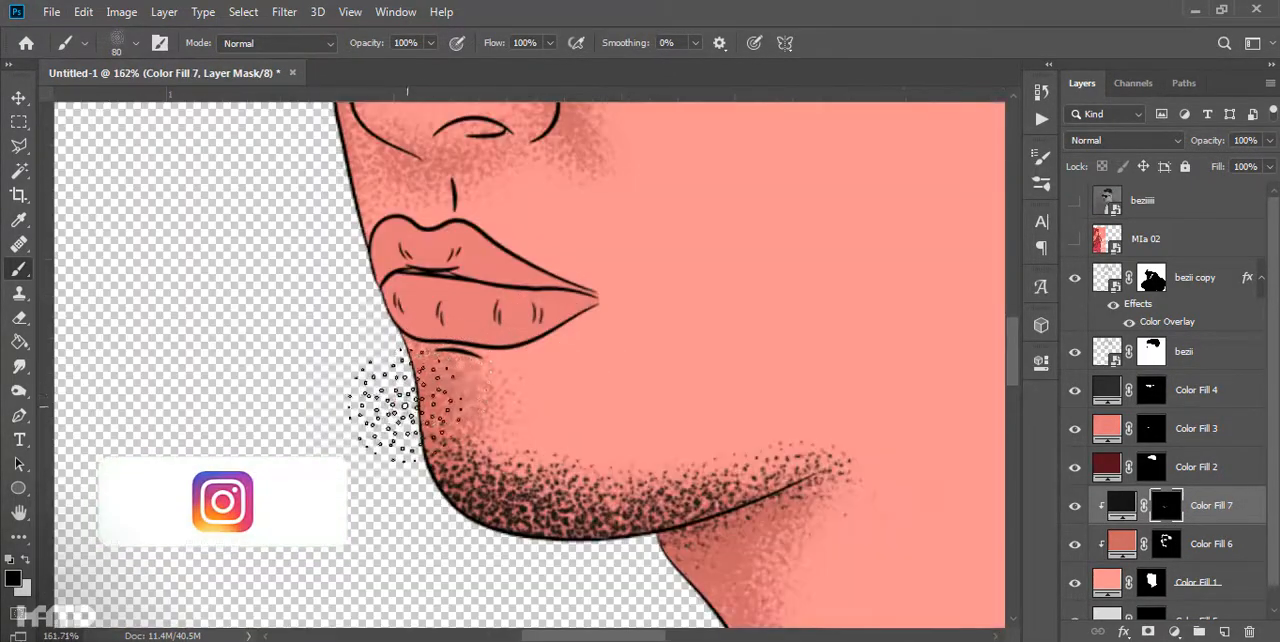
- Paint a black stubble moustache above the upper lip and thin it out, then touch up the jaw stubble
scroll(515, 391, down, 6)
scroll(557, 420, up, 6)
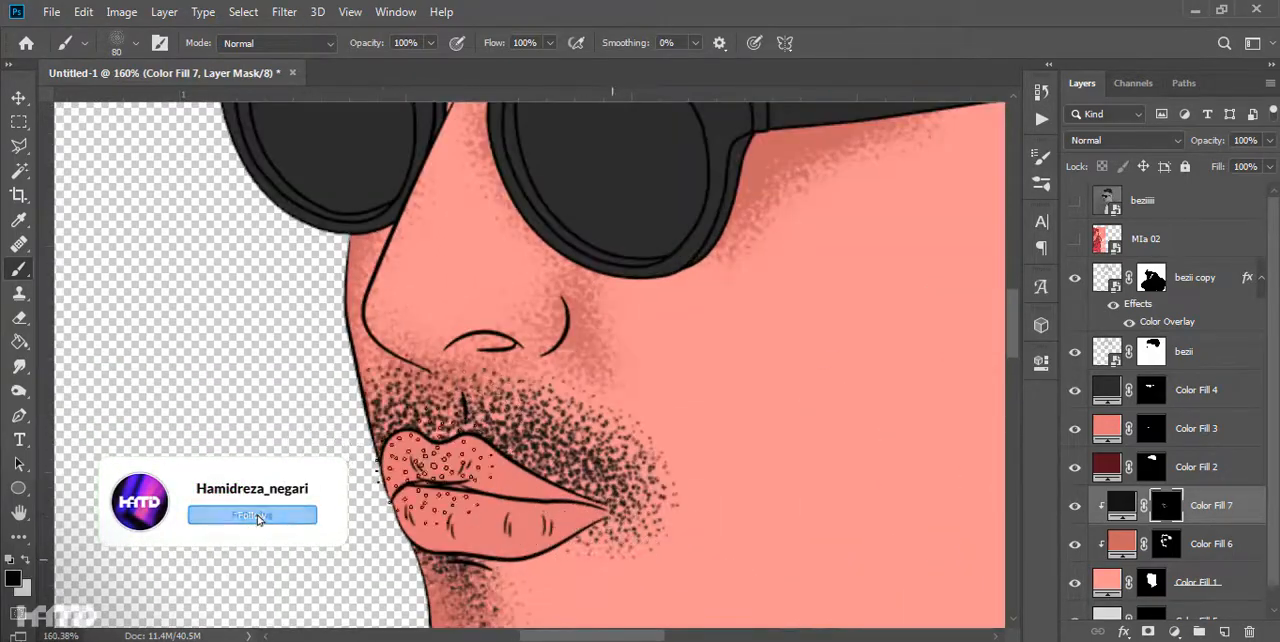
scroll(648, 420, down, 8)
scroll(528, 360, up, 8)
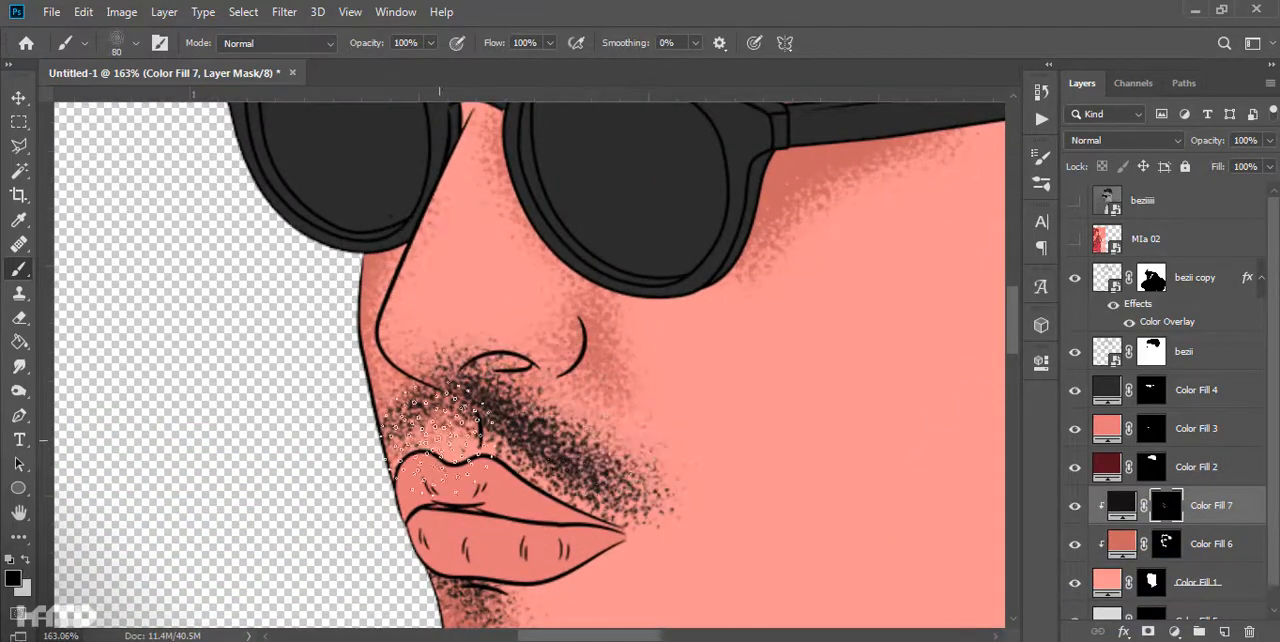
scroll(440, 440, down, 6)
scroll(490, 355, up, 5)
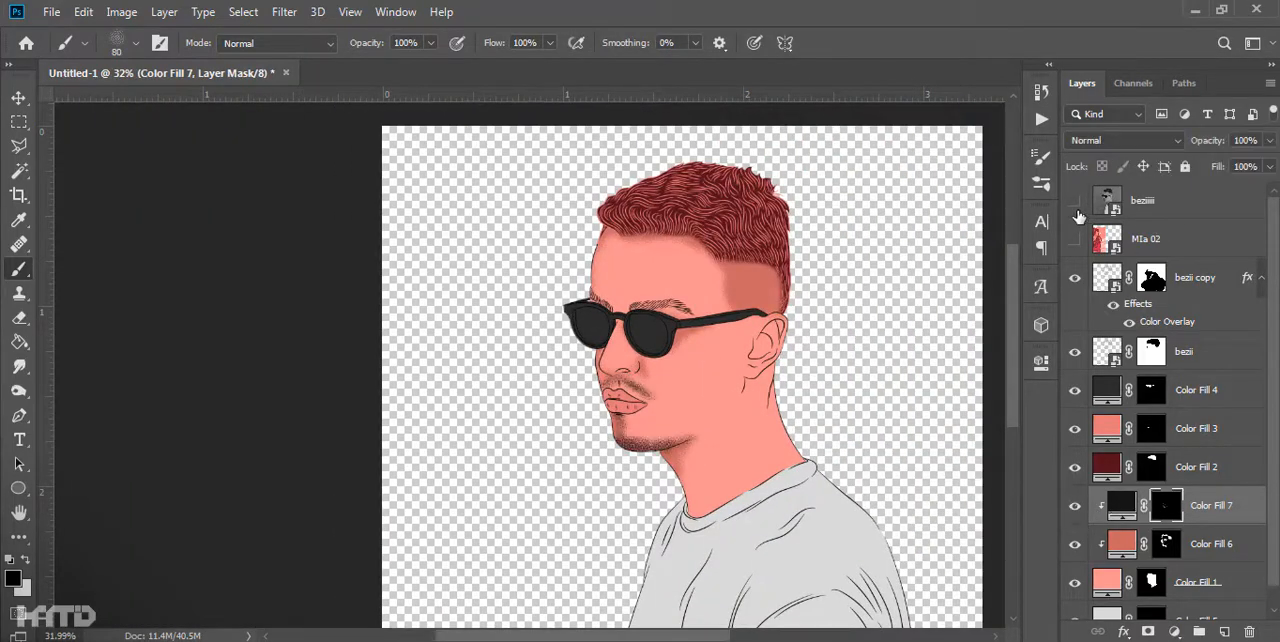
scroll(645, 473, up, 10)
key(x)
drag(694, 436, 716, 432)
scroll(560, 440, down, 10)
scroll(588, 228, up, 7)
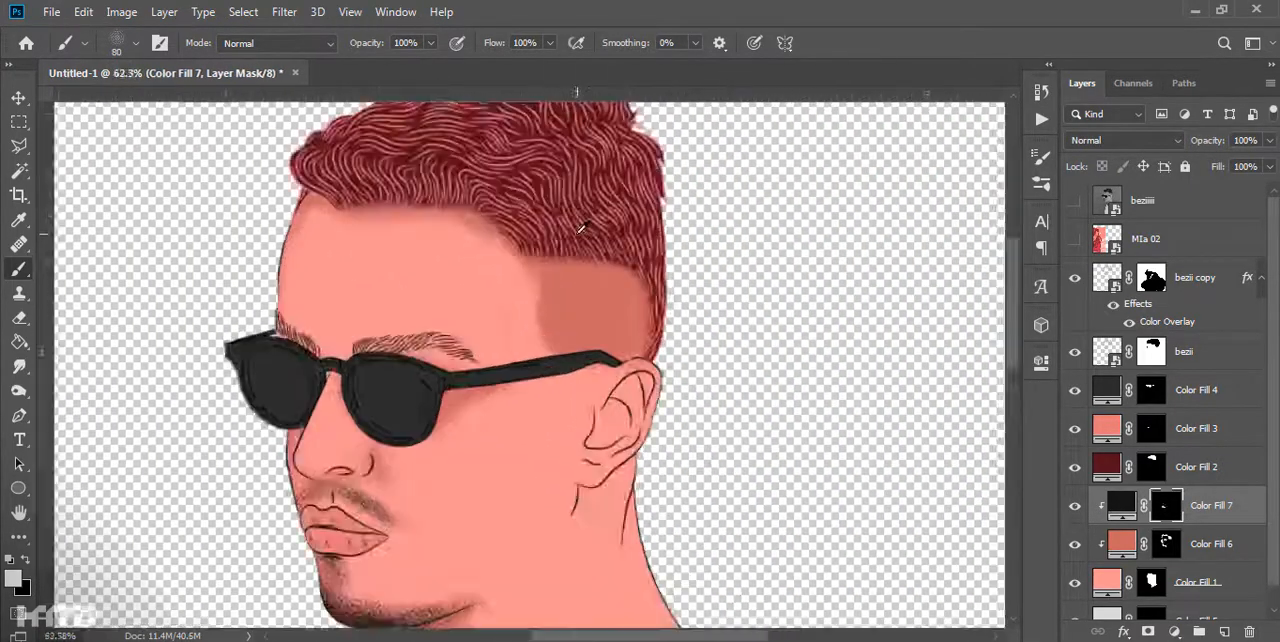
- Paint dark red beard stubble on the chin and jaw using the Color Fill 2 mask
drag(672, 360, 613, 186)
click(1150, 467)
drag(250, 530, 370, 565)
scroll(366, 440, down, 2)
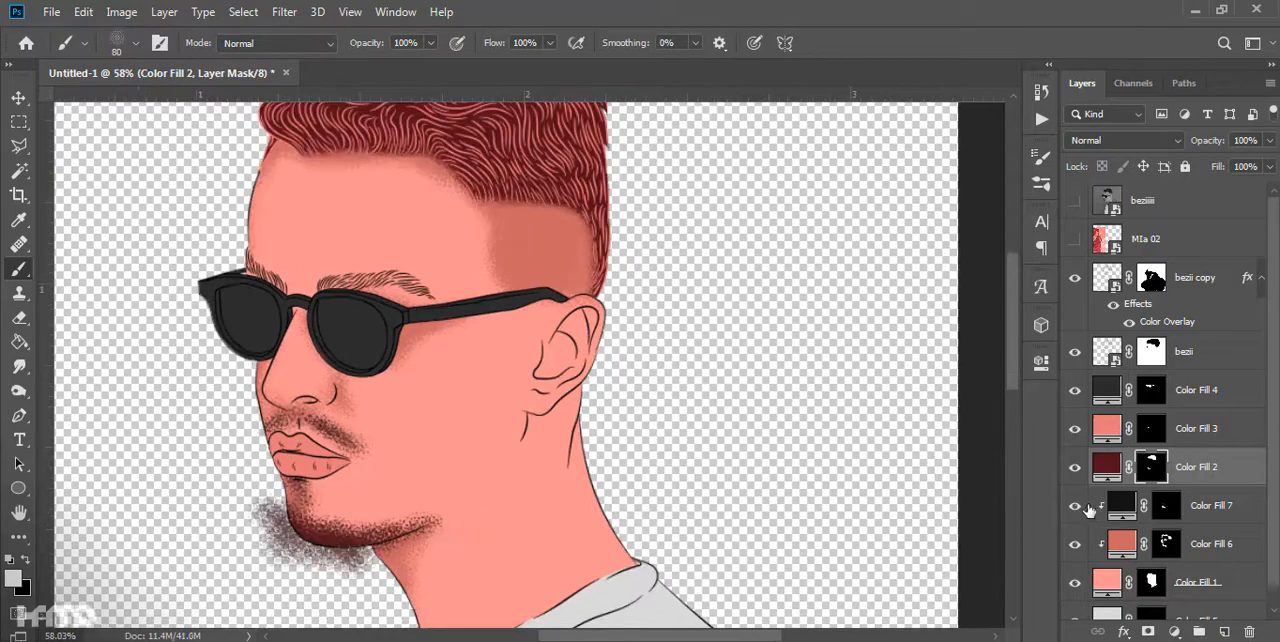
- Delete the black stubble layer Color Fill 7
alt+click(1228, 483)
key(ctrl+z)
click(1218, 504)
key(Delete)
- Load the Color Fill 1 mask as an inverted selection and erase the beard overspill outside the chin on the Color Fill 2 mask
scroll(412, 473, down, 1)
ctrl+click(1151, 545)
key(ctrl+shift+i)
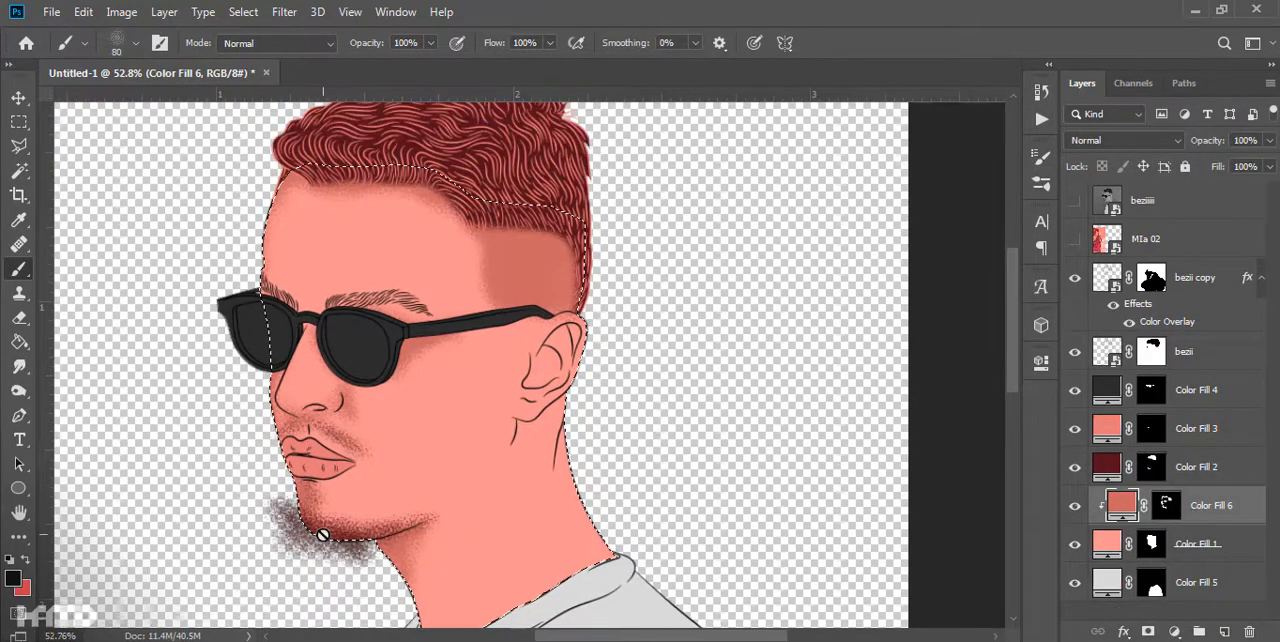
key(e)
click(1166, 505)
click(1151, 467)
drag(368, 556, 277, 510)
key(ctrl+d)
- Examine the whole portrait with the dark red beard and compare it with the beziiii photo
scroll(477, 511, down, 6)
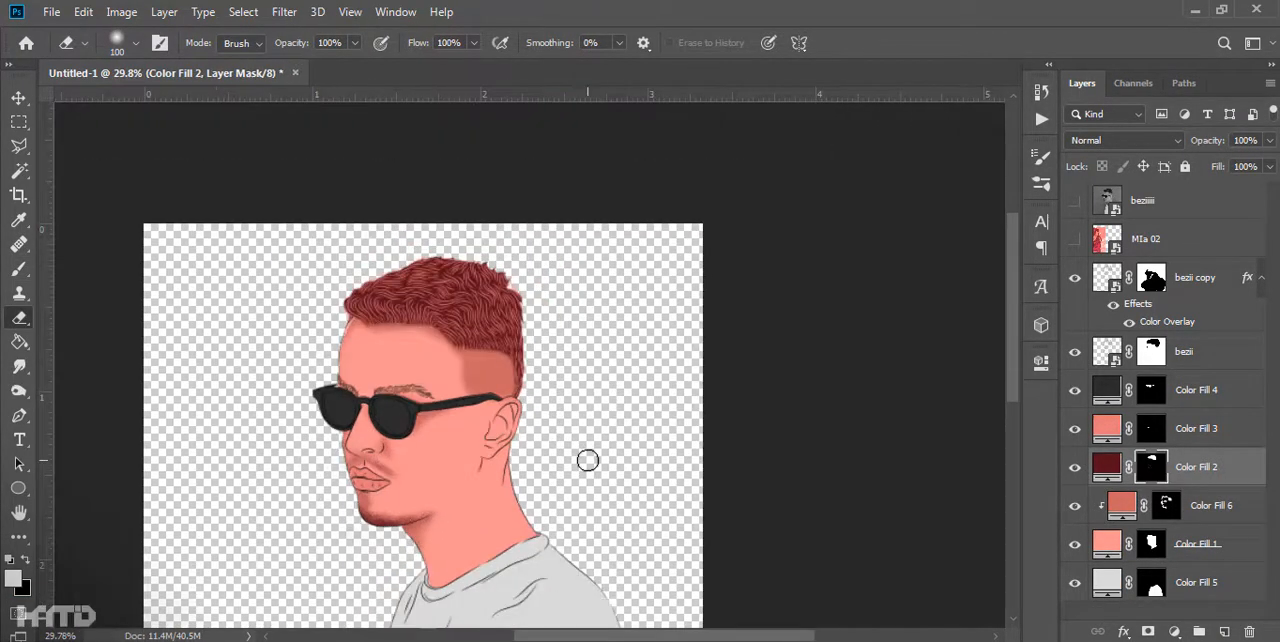
drag(415, 485, 499, 369)
scroll(495, 375, up, 7)
scroll(505, 344, down, 5)
drag(583, 314, 603, 420)
scroll(603, 420, up, 1)
drag(643, 472, 569, 366)
click(1075, 201)
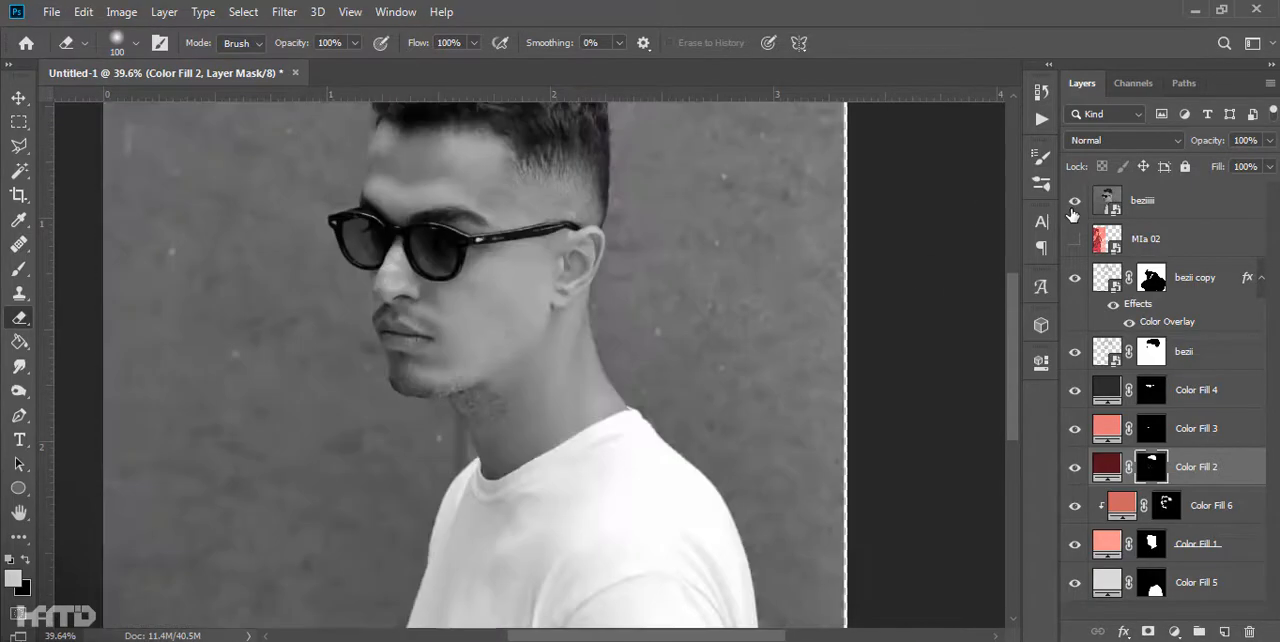
click(1075, 201)
- Shade the jawline from the chin up toward the ear on the Color Fill 6 mask with the grainy brush
scroll(580, 371, up, 8)
key(b)
click(1166, 505)
scroll(350, 388, up, 2)
drag(415, 437, 464, 414)
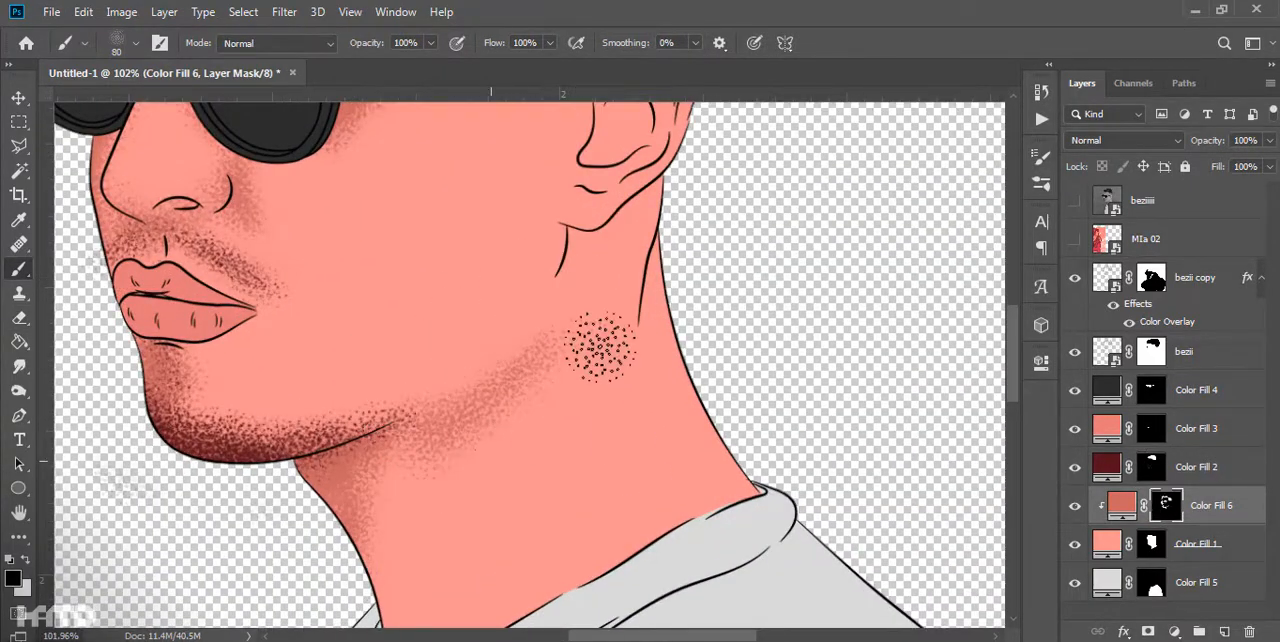
scroll(600, 345, down, 5)
scroll(565, 318, up, 4)
scroll(498, 452, up, 2)
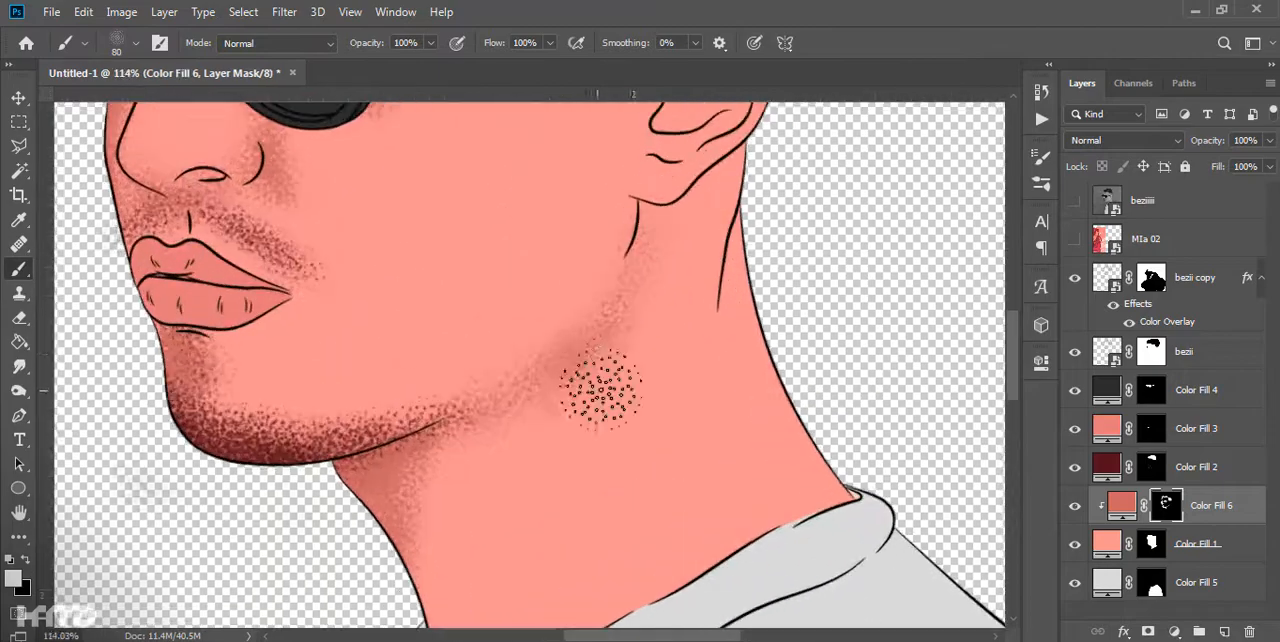
- Shade the front and back edges of the neck down to the shirt collar on the Color Fill 6 mask
scroll(557, 251, down, 4)
scroll(634, 354, left, 2)
key(x)
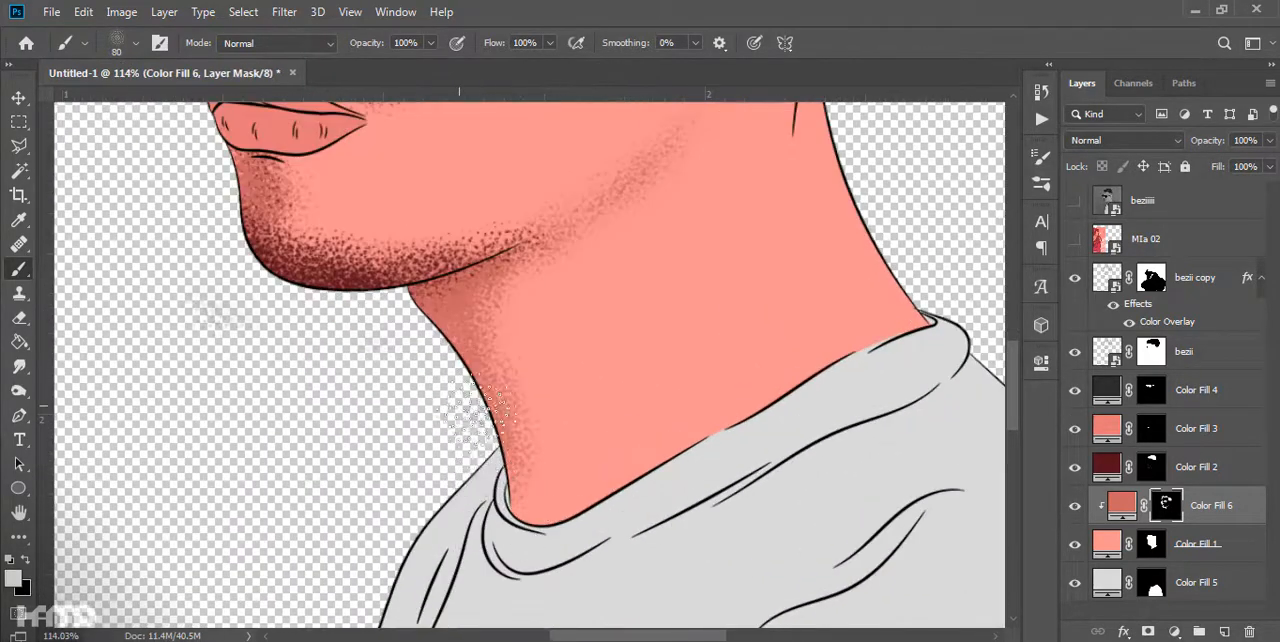
drag(820, 425, 905, 255)
drag(914, 249, 709, 351)
drag(655, 165, 626, 279)
scroll(626, 279, up, 2)
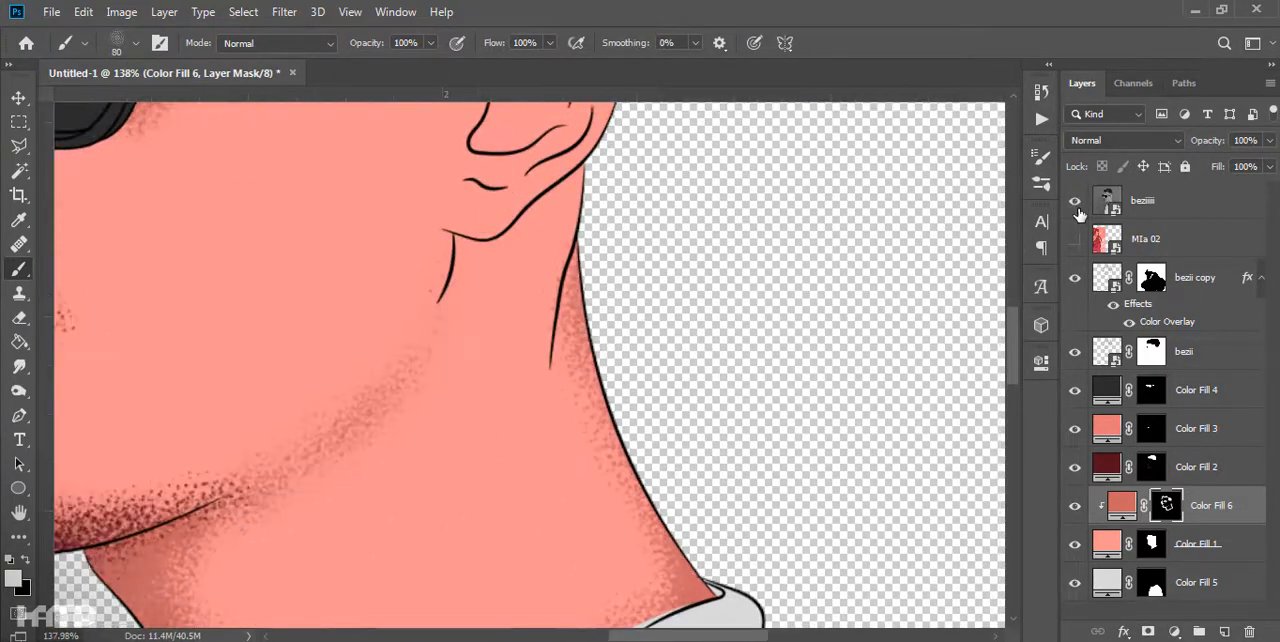
- Select the area under the earlobe beside the jaw line and paint a grainy shadow inside it
click(1076, 204)
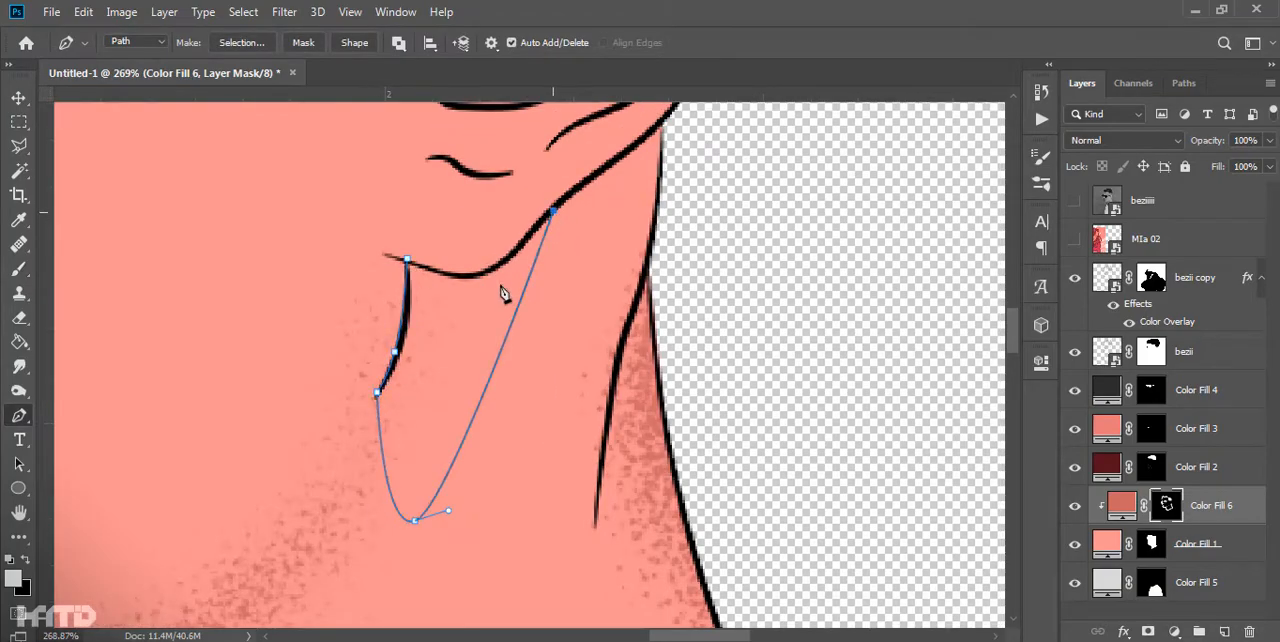
right_click(432, 229)
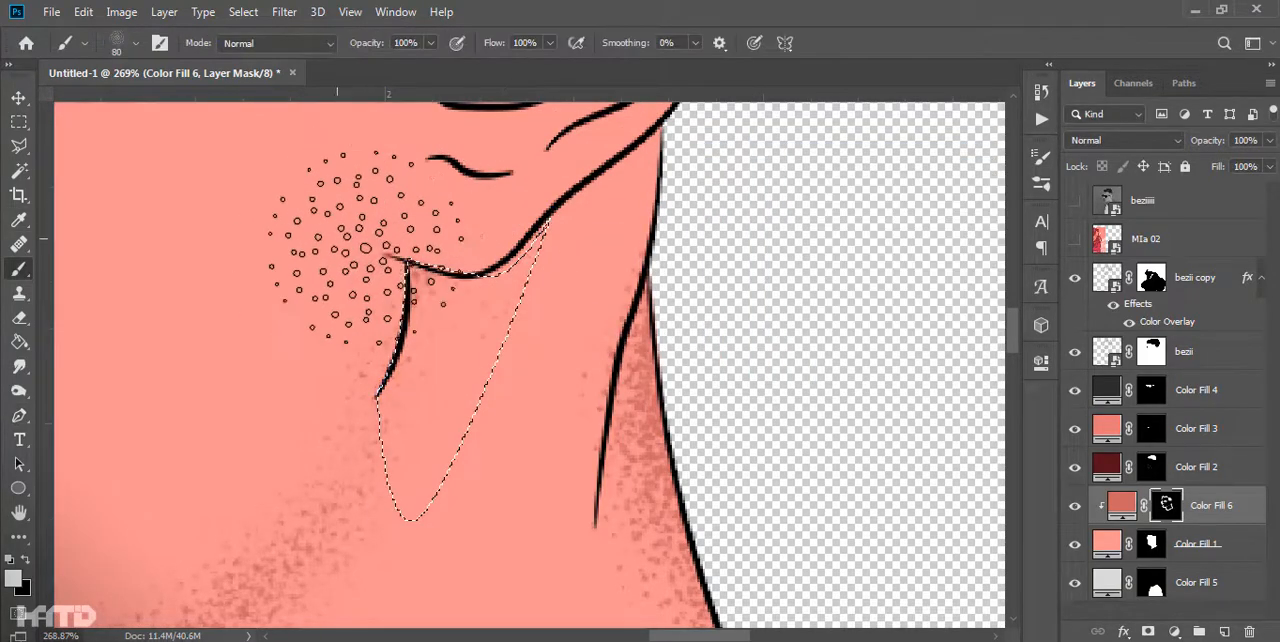
drag(343, 223, 623, 266)
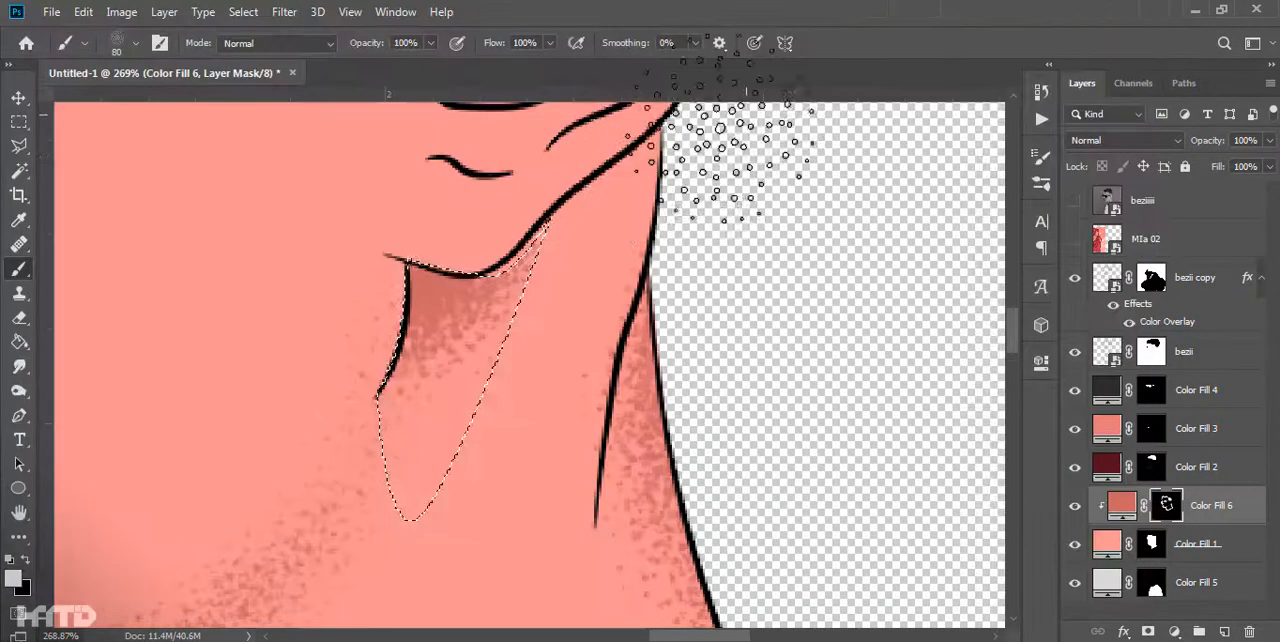
- Save the document as bezi lei 01.psd
key(ctrl+s)
click(500, 43)
double_click(266, 150)
double_click(240, 189)
click(235, 405)
text(be)
key(Down)
click(211, 401)
key(BackSpace)
key(BackSpace)
key(BackSpace)
key(Return)
key(Return)
- Trace the ear's inner fold with the Pen tool and shade the inside of the ear on the Color Fill 6 mask
scroll(632, 283, down, 8)
scroll(636, 277, up, 8)
key(p)
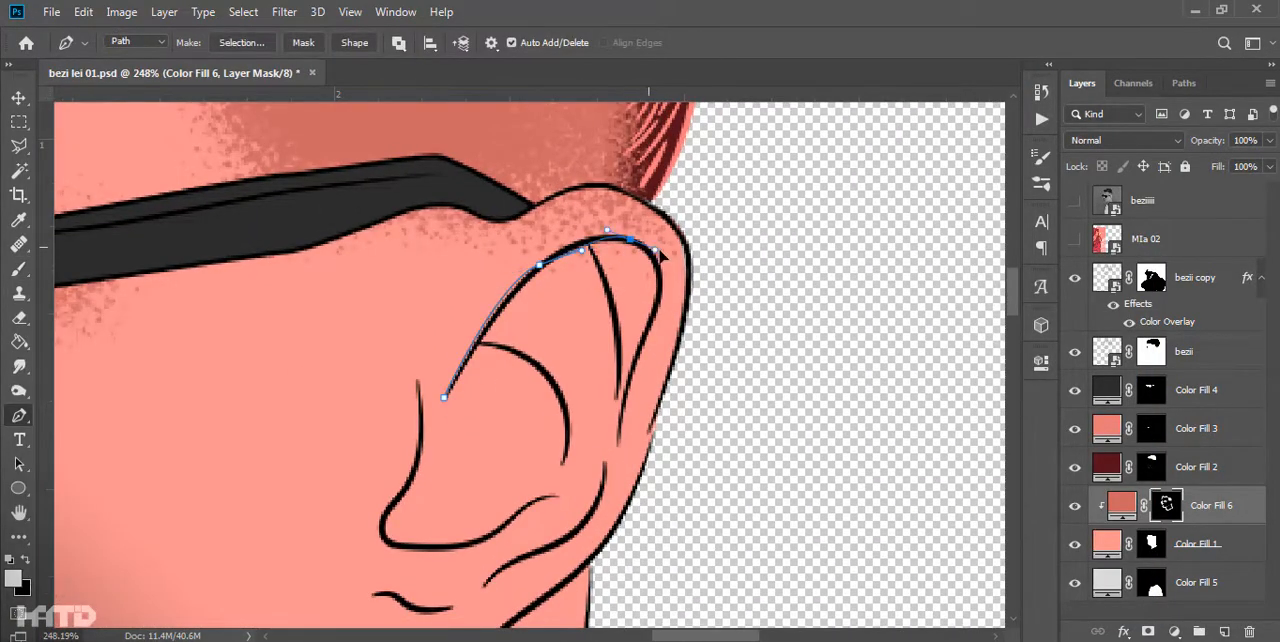
right_click(466, 136)
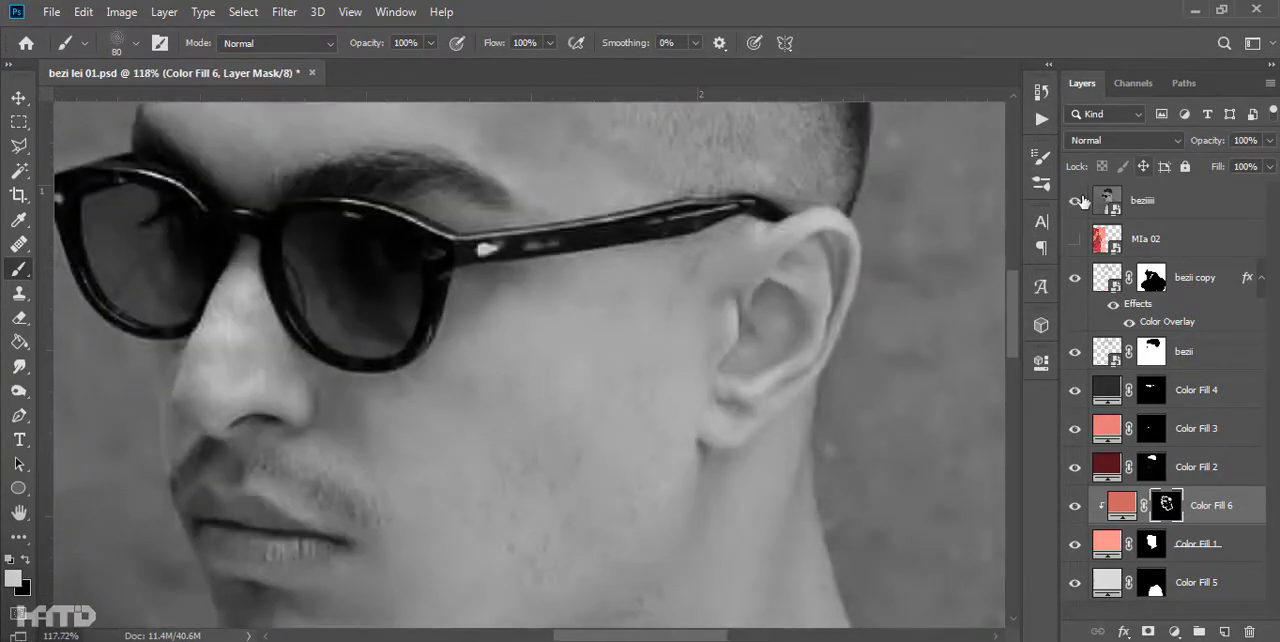
click(1079, 202)
key(x)
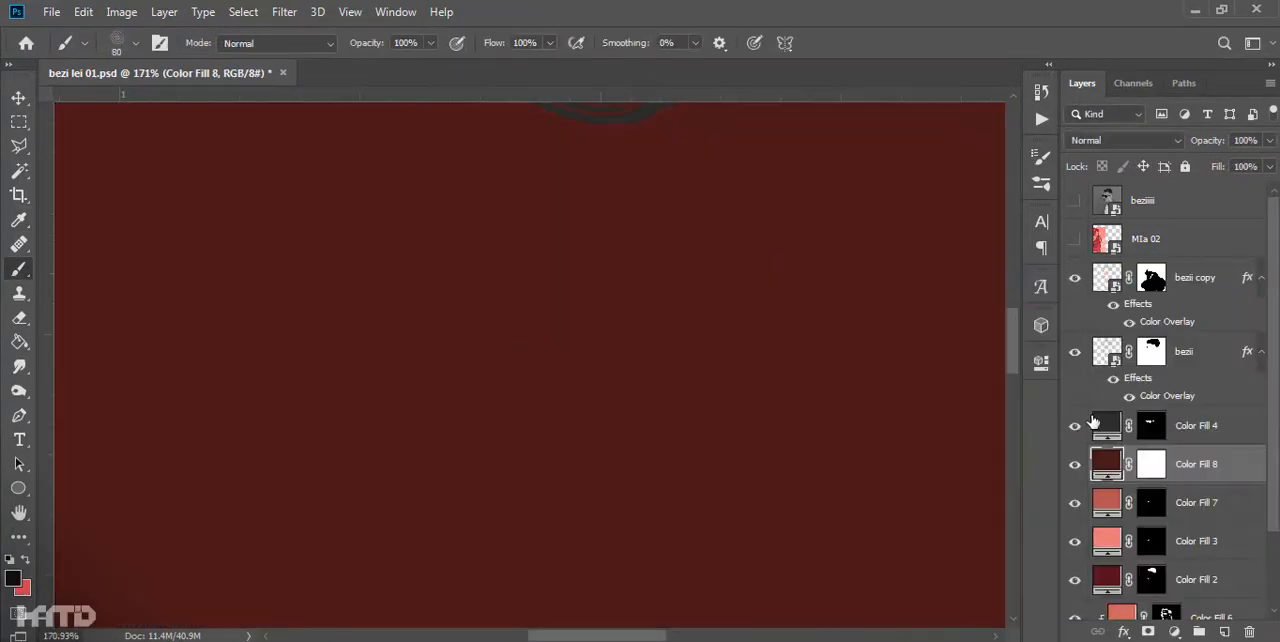
- Add a dark red-brown solid color layer above Color Fill 7 and invert its mask to black
click(1151, 464)
key(ctrl+i)
key(ctrl+i)
key(ctrl+i)
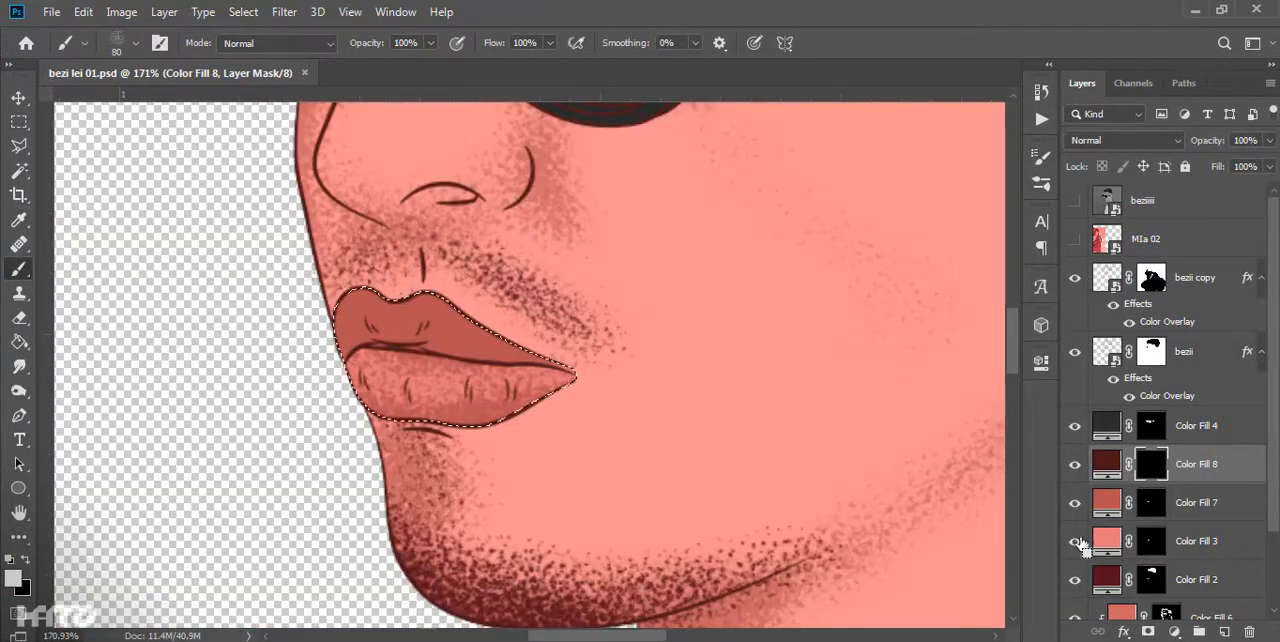
scroll(494, 209, up, 3)
drag(551, 304, 442, 253)
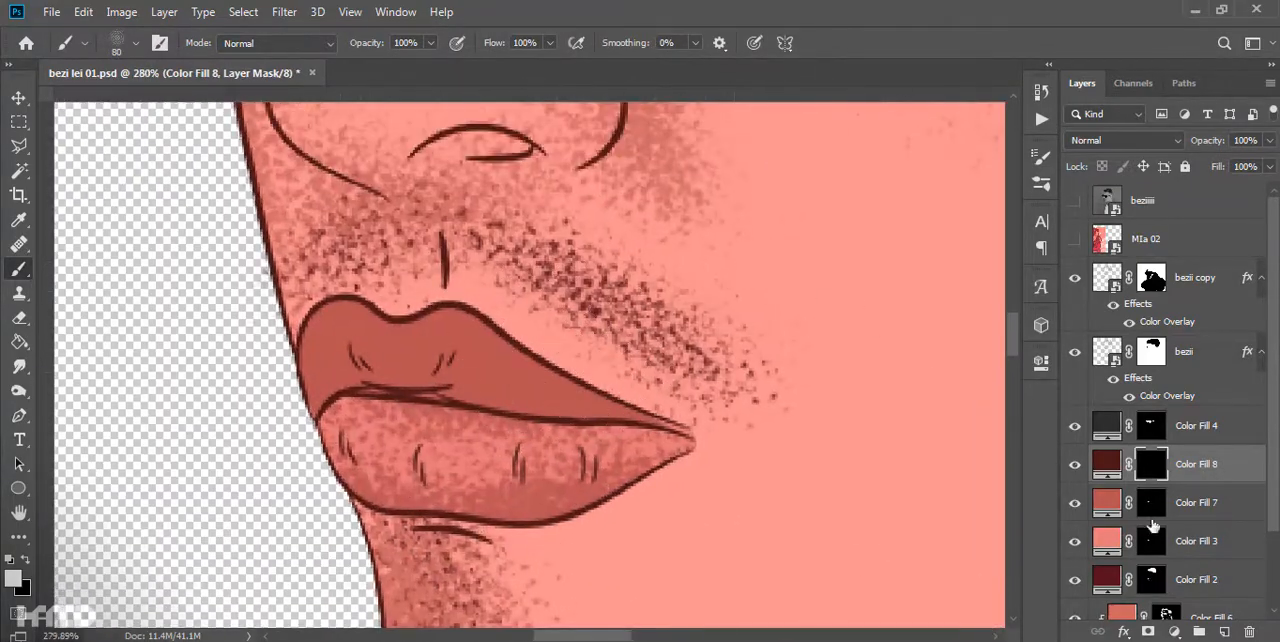
- Subtract the lower lip from the lips selection with the Lasso tool and darken the upper lip on the Color Fill 8 mask
right_click(19, 146)
click(100, 146)
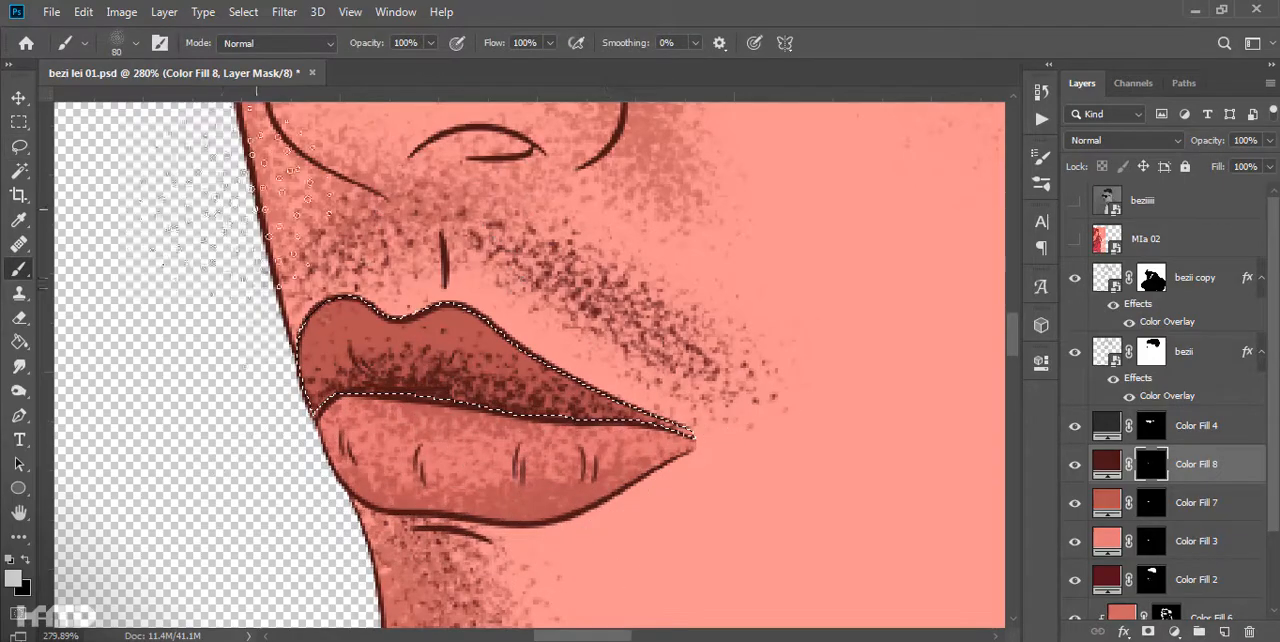
key(ctrl+0)
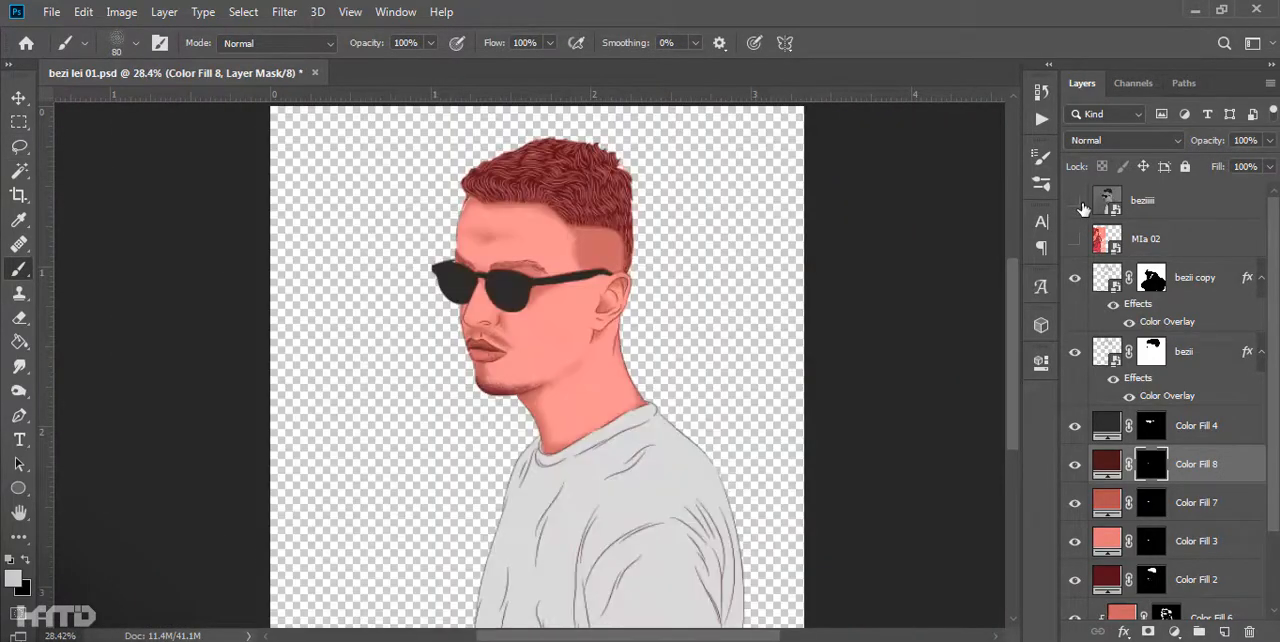
- Check the shading against the beziiii photo and return to the Color Fill 6 mask with a black brush
click(1075, 201)
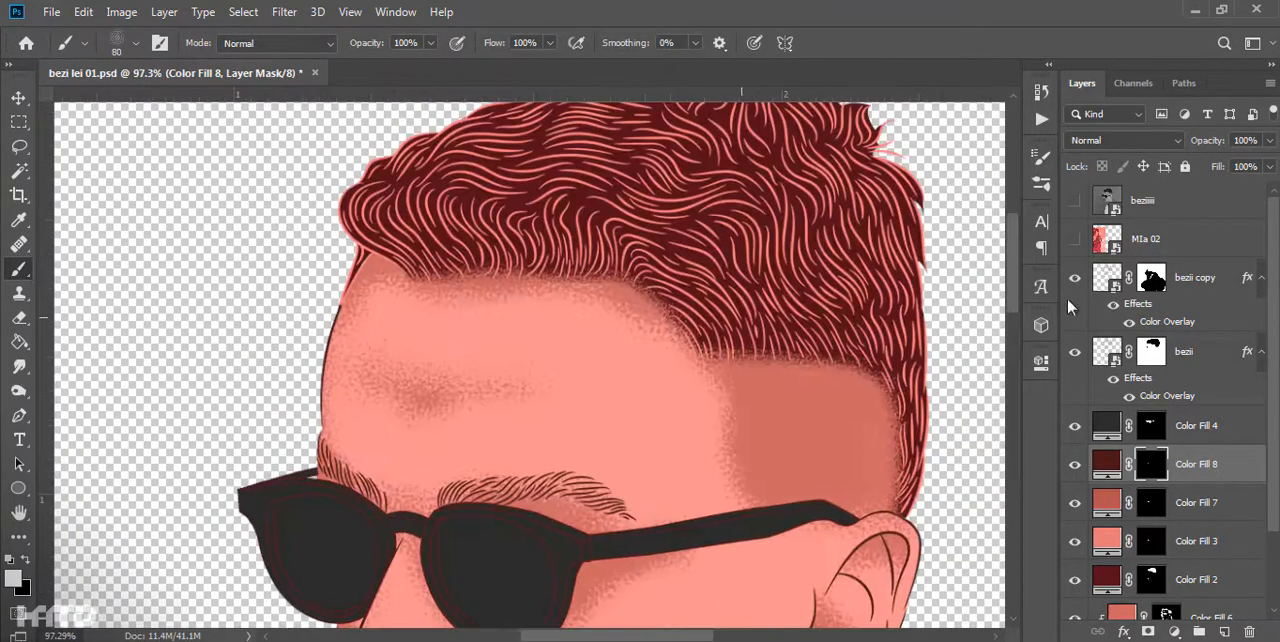
scroll(589, 301, down, 5)
key(z)
drag(440, 235, 509, 229)
key(b)
key(x)
scroll(643, 269, down, 6)
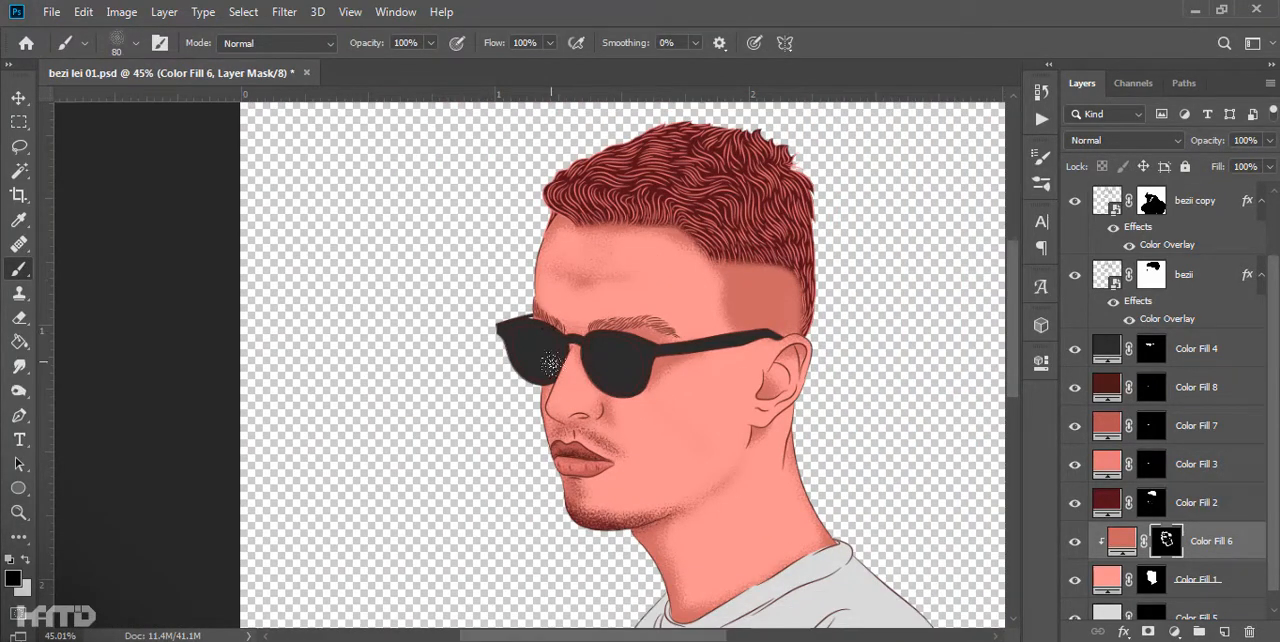
- Build up grainy shading along the neck edge below the ear on the Color Fill 6 mask
scroll(549, 351, up, 6)
scroll(420, 505, down, 7)
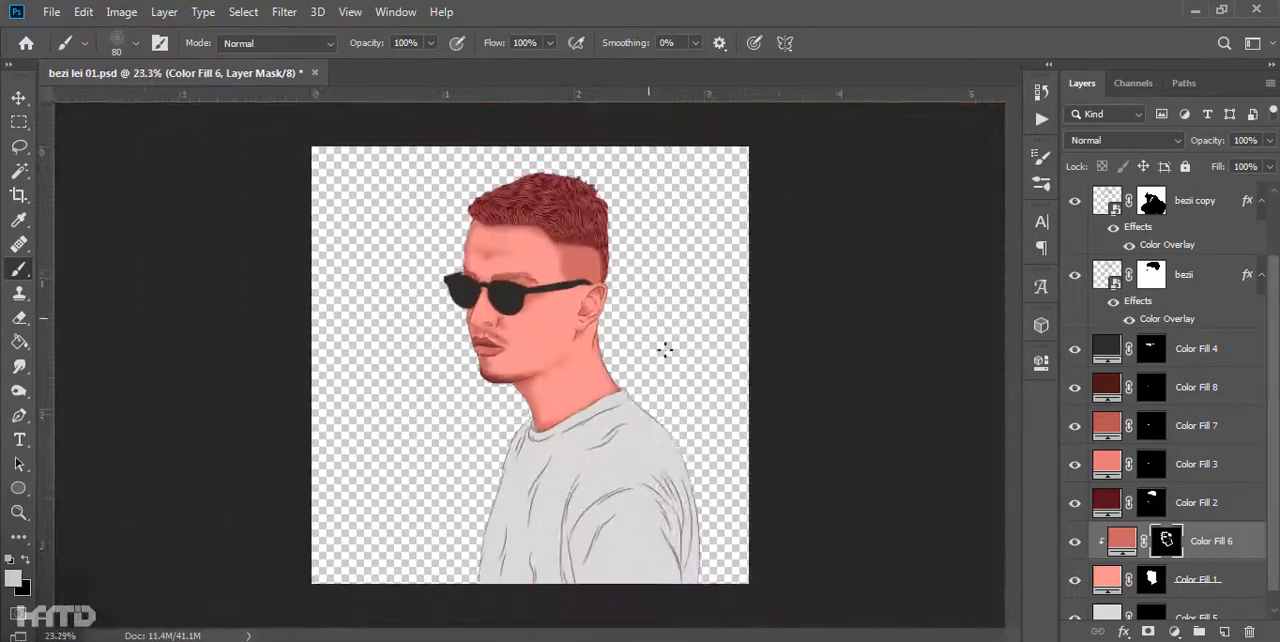
scroll(540, 395, up, 5)
drag(516, 565, 611, 450)
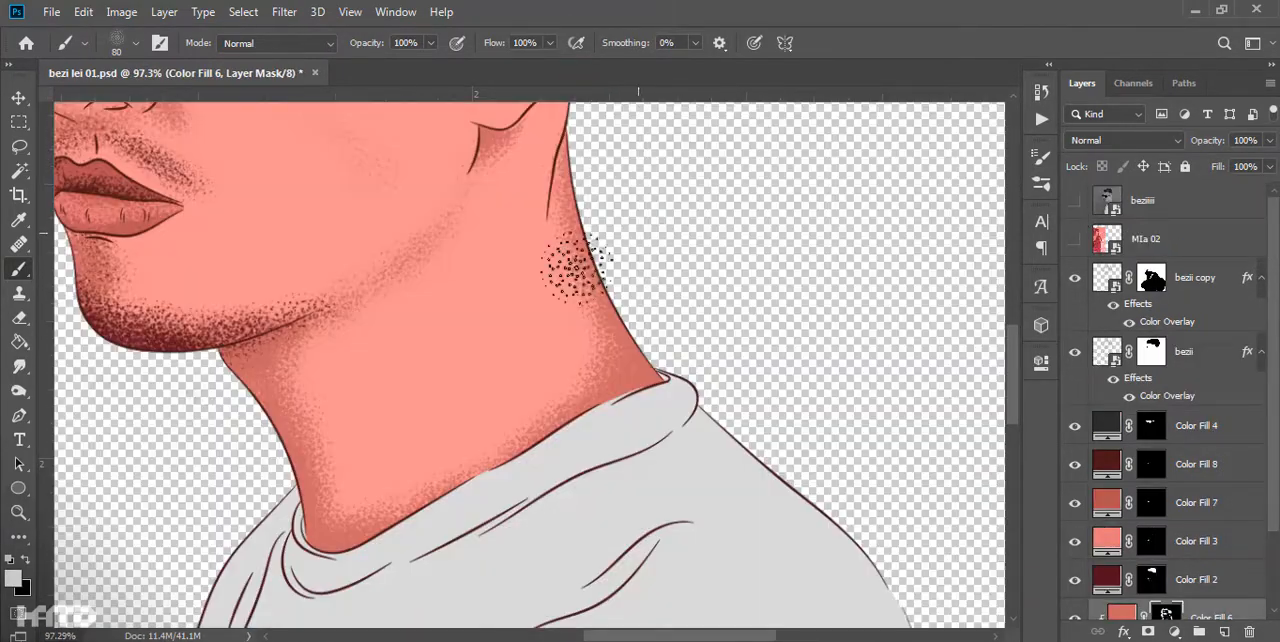
scroll(548, 318, down, 6)
scroll(646, 337, up, 7)
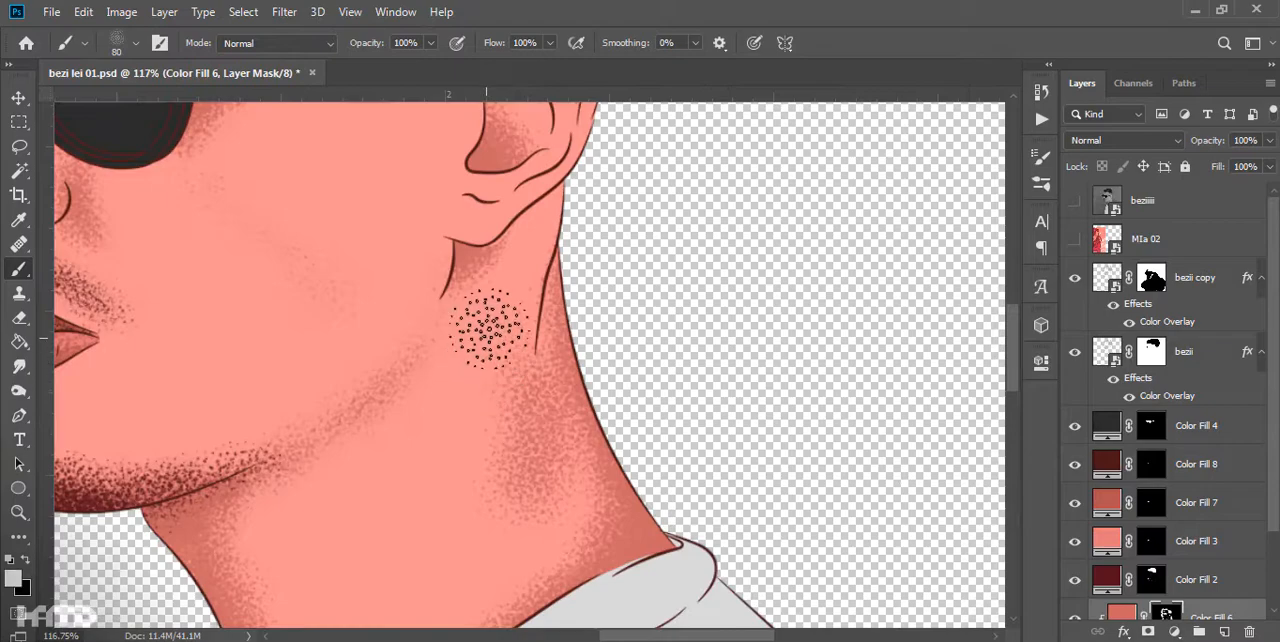
drag(474, 435, 546, 281)
- Stipple dark shading on the neck beneath the chin on the Color Fill 2 mask, checking against the beziiii photo
click(1071, 201)
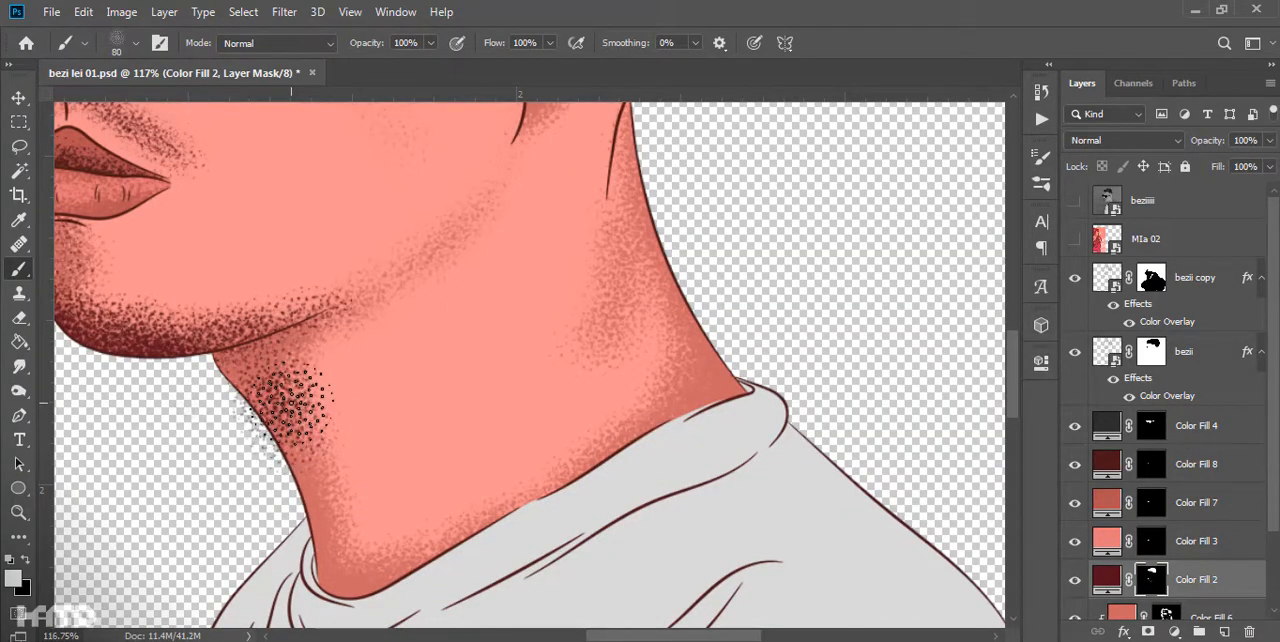
scroll(290, 388, down, 3)
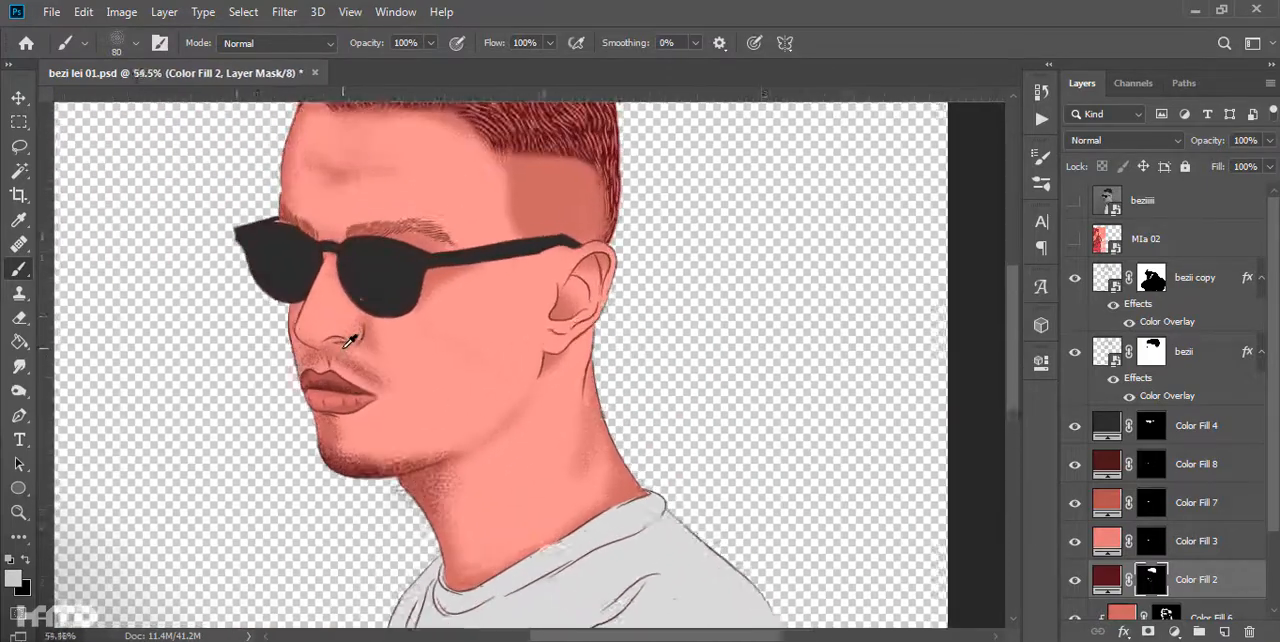
click(1075, 201)
click(1077, 203)
scroll(412, 388, up, 5)
- Select an area of the face with a path, shade inside it, clear the selection and return to the Color Fill 6 mask
drag(301, 316, 128, 530)
right_click(338, 306)
click(449, 308)
key(Return)
key(b)
scroll(1152, 543, down, 2)
click(1166, 541)
key(ctrl+d)
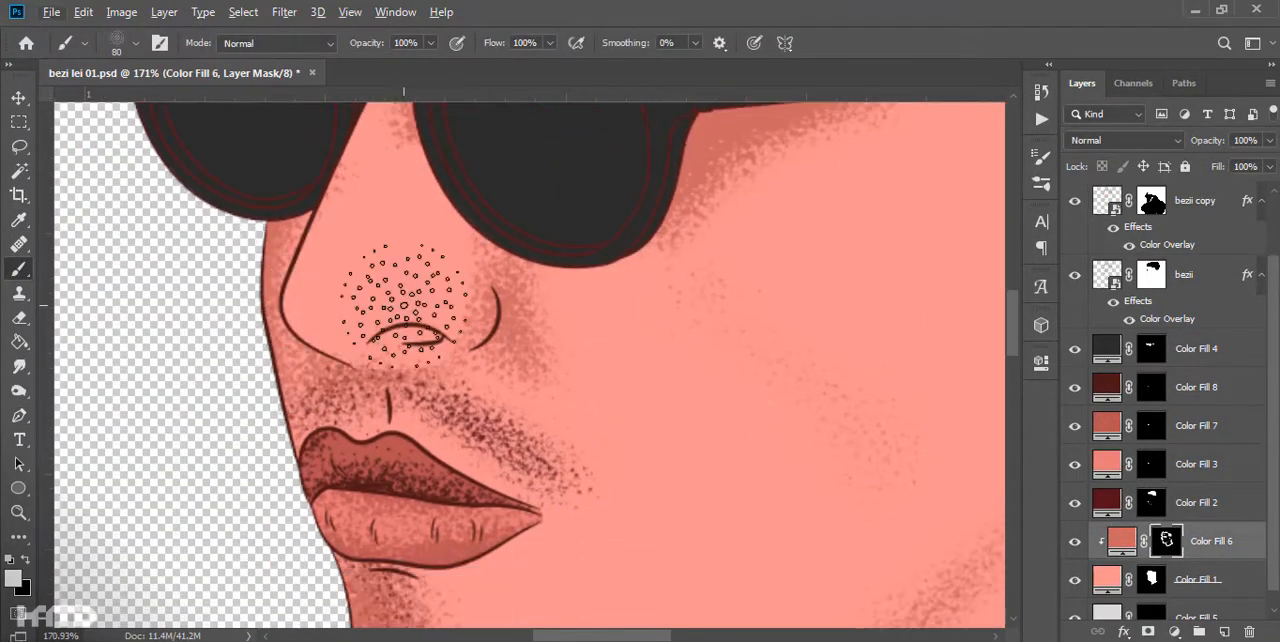
- Shade the nose on the Color Fill 6 mask with the grainy brush
scroll(404, 305, down, 5)
scroll(404, 330, up, 4)
scroll(404, 330, down, 4)
click(1121, 541)
scroll(408, 328, up, 4)
- Trace the nostril with the Pen tool, convert it to a selection and fill it dark on the Color Fill 2 mask
click(1151, 503)
scroll(440, 452, down, 4)
scroll(430, 485, up, 4)
scroll(508, 434, up, 3)
key(p)
scroll(510, 437, up, 3)
click(578, 433)
drag(520, 459, 493, 457)
drag(443, 459, 432, 458)
key(ctrl+Return)
key(b)
scroll(551, 357, down, 8)
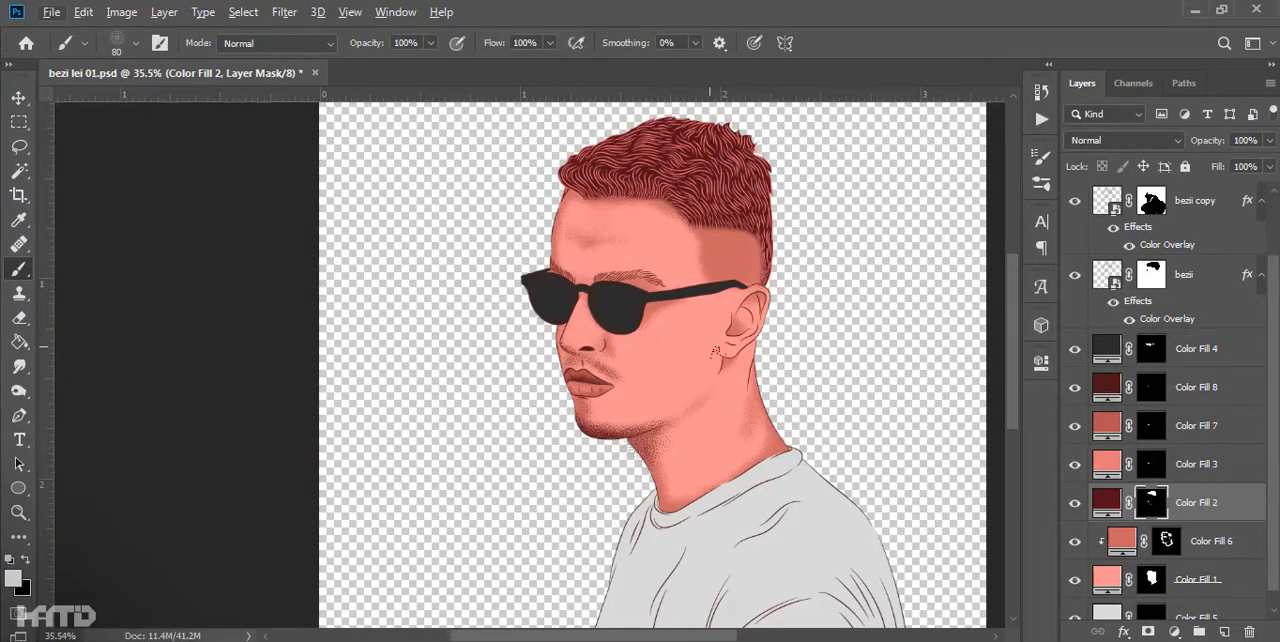
- Stipple beard shading along the chin and mustache on the Color Fill 2 mask and compare it with the beziiii photo
scroll(593, 402, up, 6)
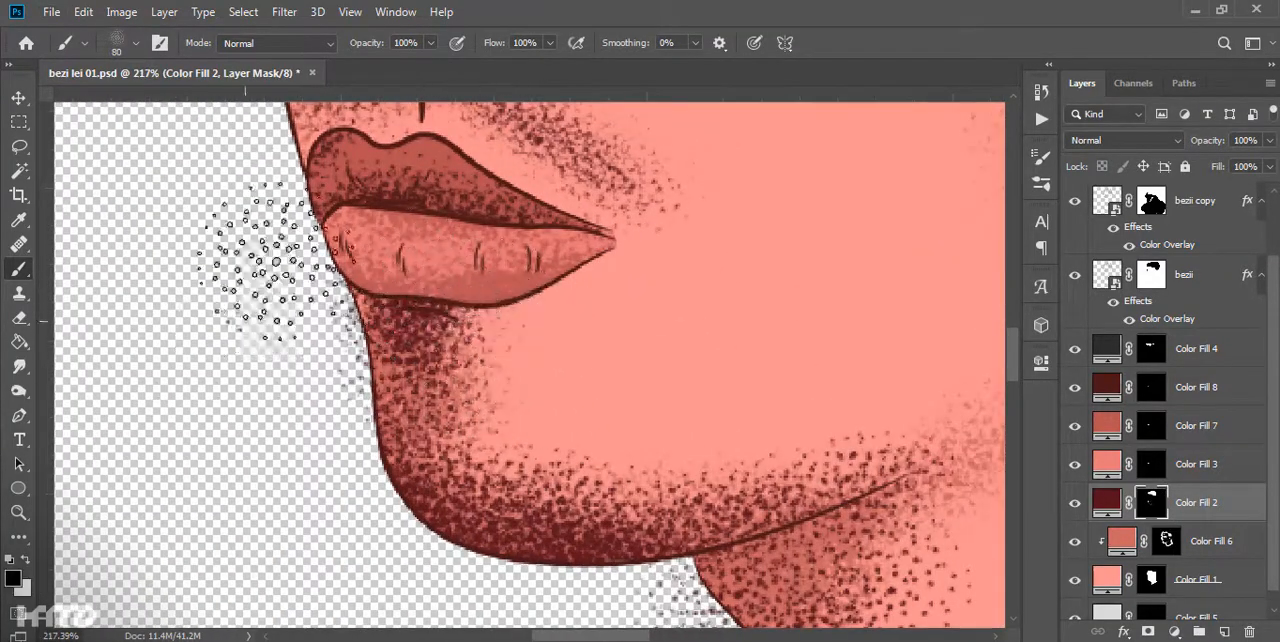
scroll(760, 343, down, 7)
scroll(491, 333, up, 5)
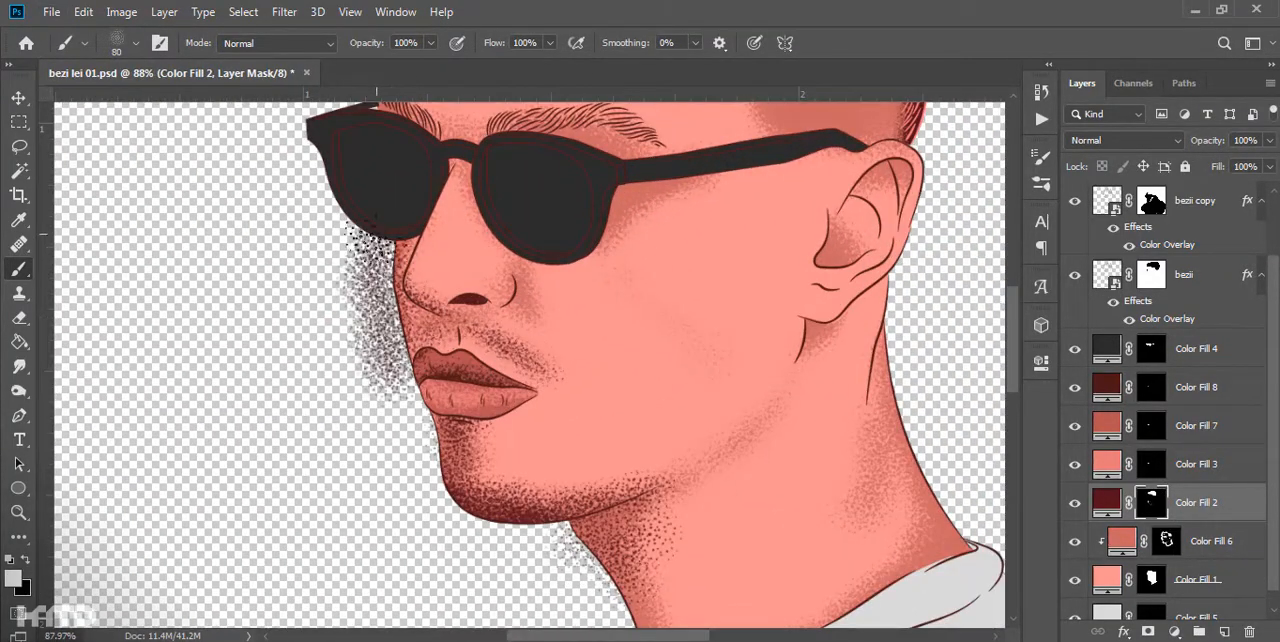
scroll(590, 222, down, 5)
scroll(1090, 260, up, 3)
click(1075, 203)
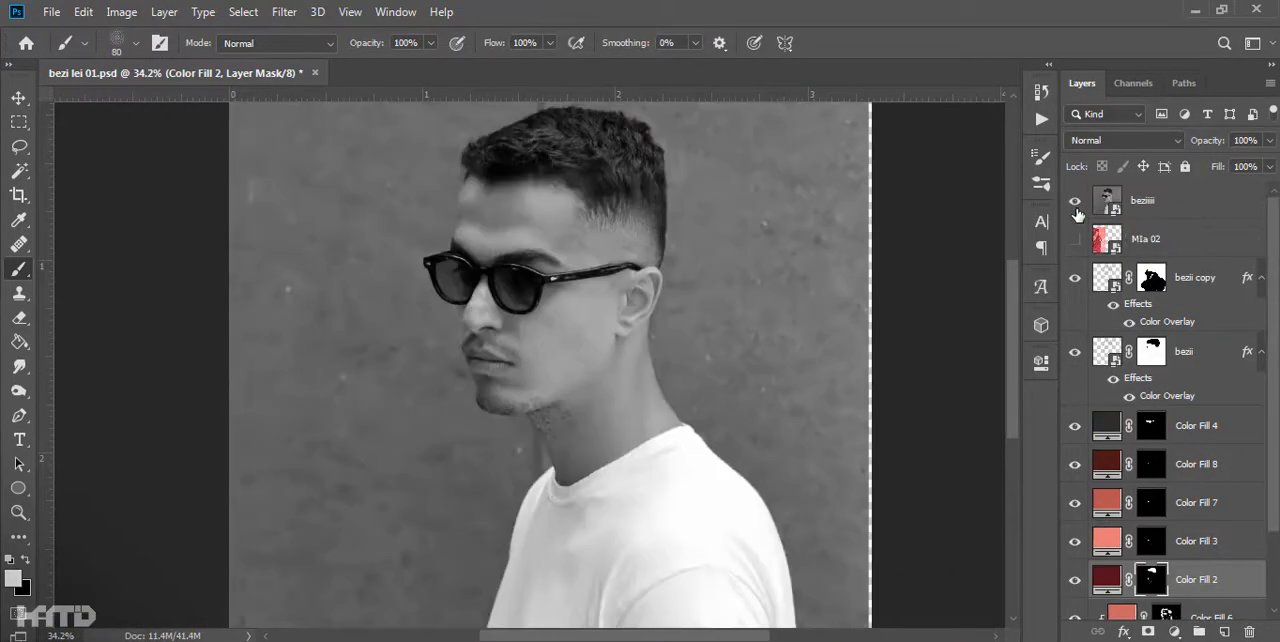
click(1075, 203)
- Shade the skin below the lips and adjust the shading above the eyebrows on the Color Fill 6 mask
scroll(570, 384, up, 4)
click(1205, 614)
scroll(670, 429, up, 8)
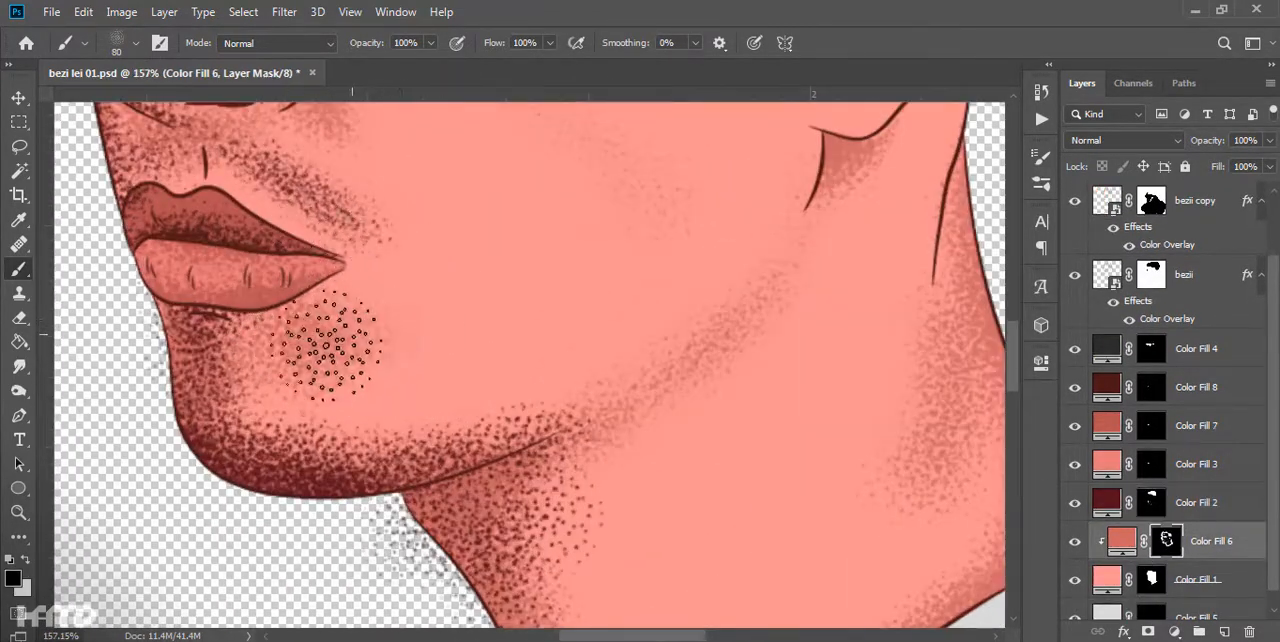
scroll(436, 358, down, 6)
scroll(470, 340, up, 5)
key(x)
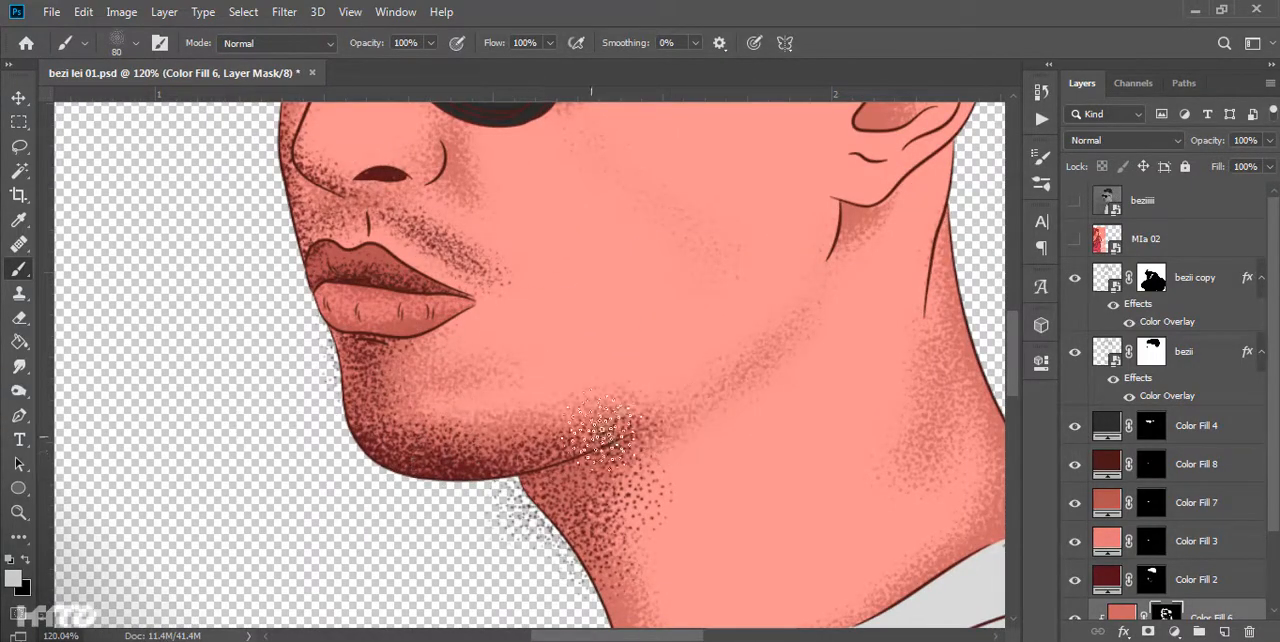
scroll(668, 335, down, 5)
scroll(723, 357, up, 4)
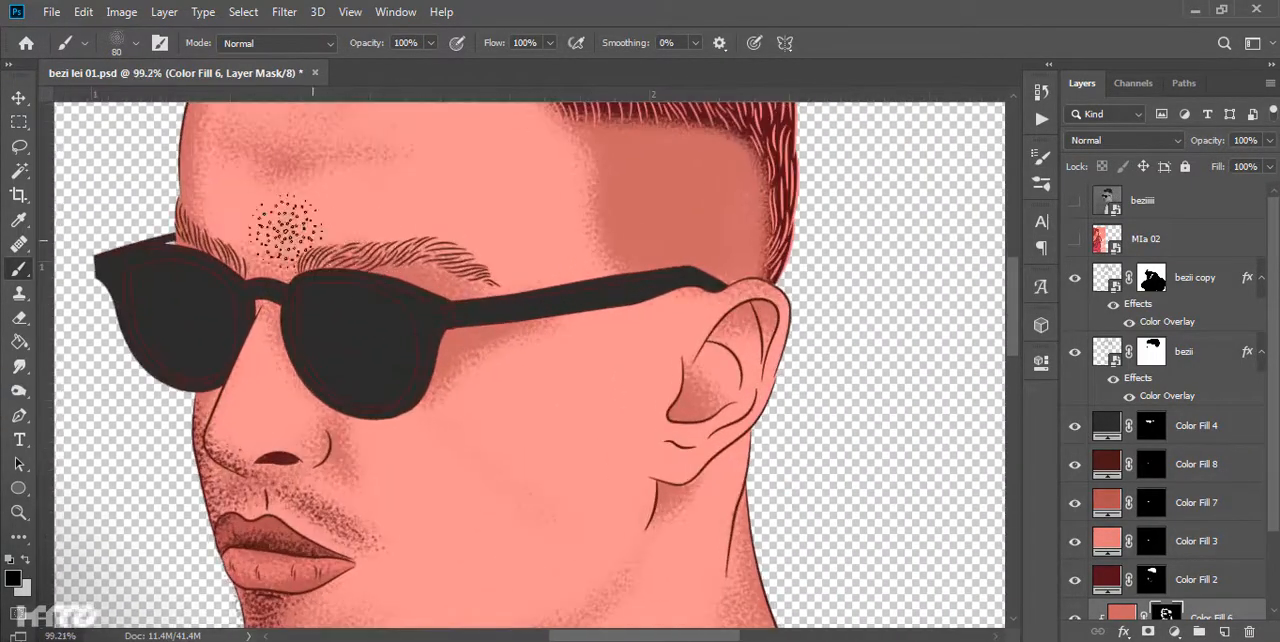
- Recolor the glasses fill on Color Fill 4 to bright sky blue
key(v)
scroll(1083, 390, down, 1)
double_click(1106, 387)
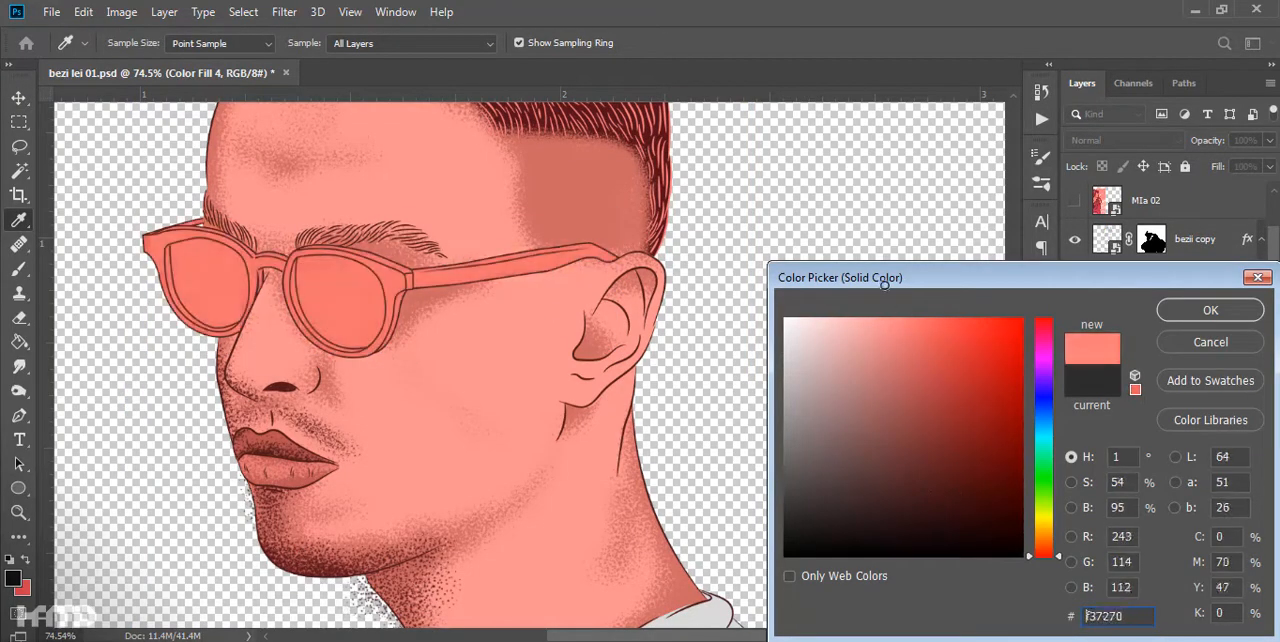
drag(1049, 415, 1047, 432)
click(963, 340)
click(977, 320)
click(1210, 310)
scroll(520, 400, down, 5)
click(640, 400)
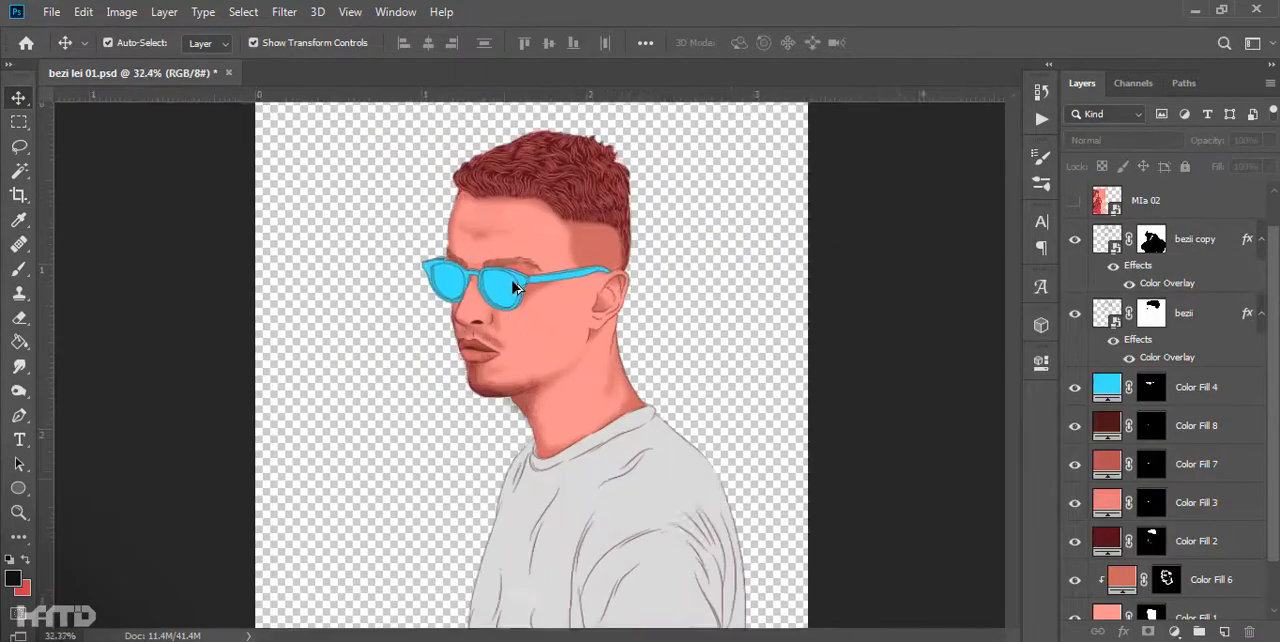
- Hide Color Fill 4 and refine the grainy shading around the glasses arm and ear on the Color Fill 6 mask
scroll(560, 300, up, 5)
drag(642, 360, 698, 376)
scroll(698, 376, up, 4)
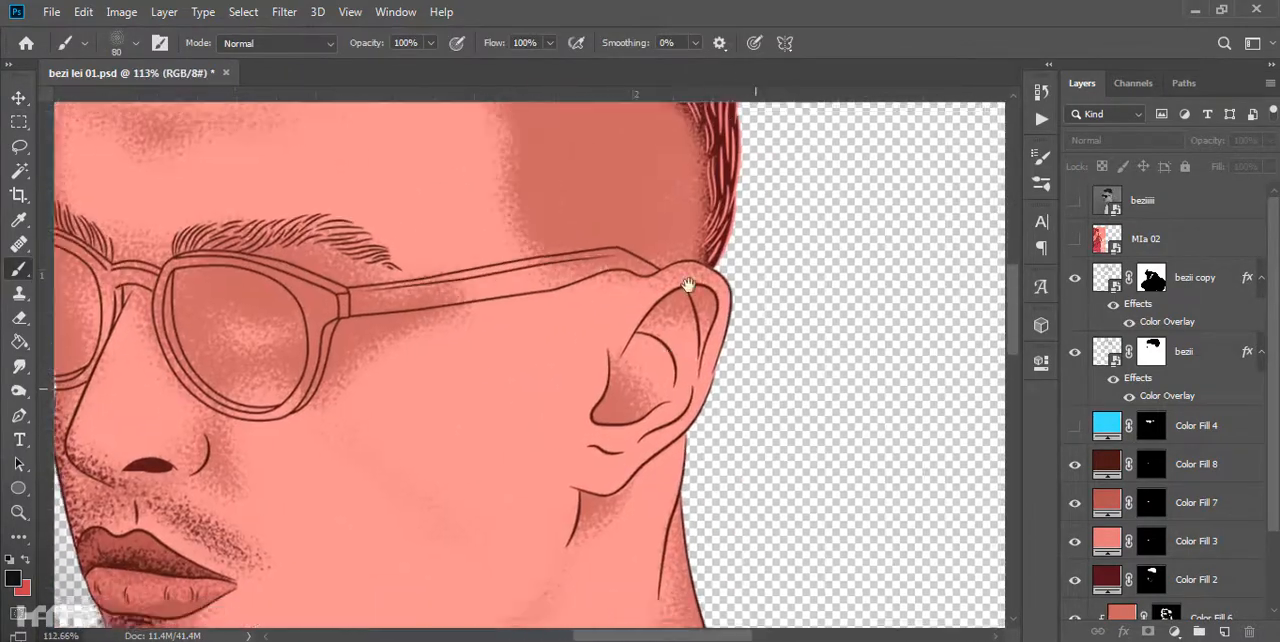
drag(689, 285, 646, 220)
scroll(646, 220, up, 4)
scroll(490, 264, up, 2)
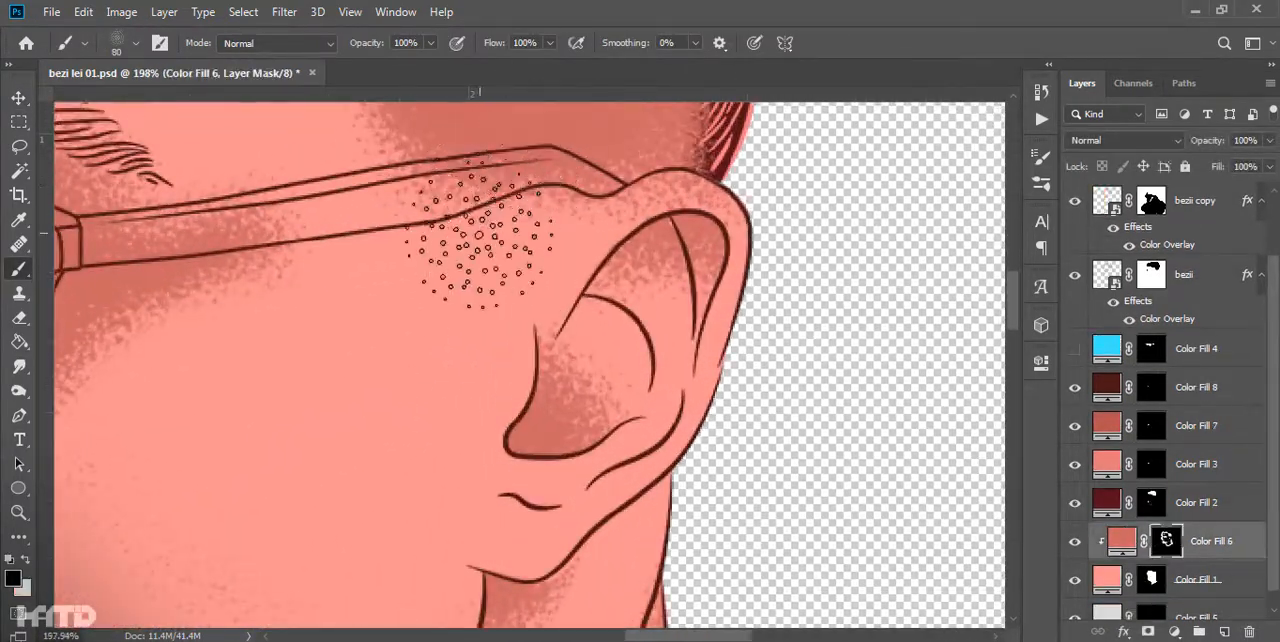
scroll(478, 250, up, 1)
key(x)
scroll(497, 395, down, 4)
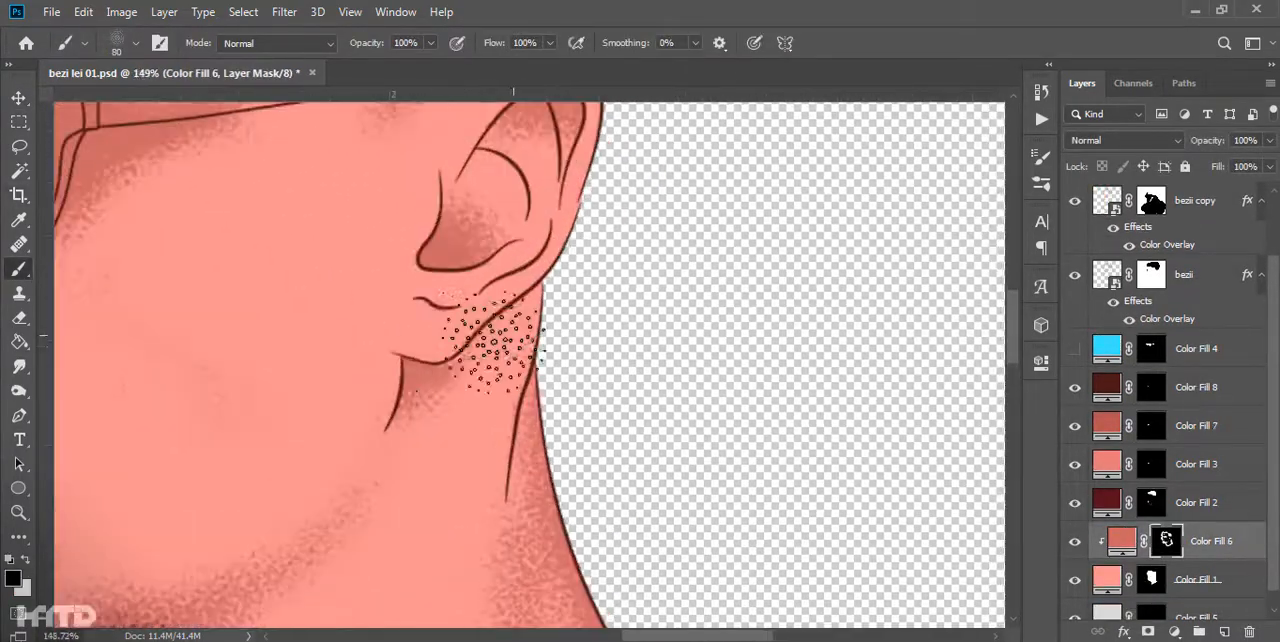
scroll(640, 320, up, 5)
- Trace the lower ear folds with the Pen tool and shade the earlobe inside the resulting selection on the Color Fill 6 mask
key(p)
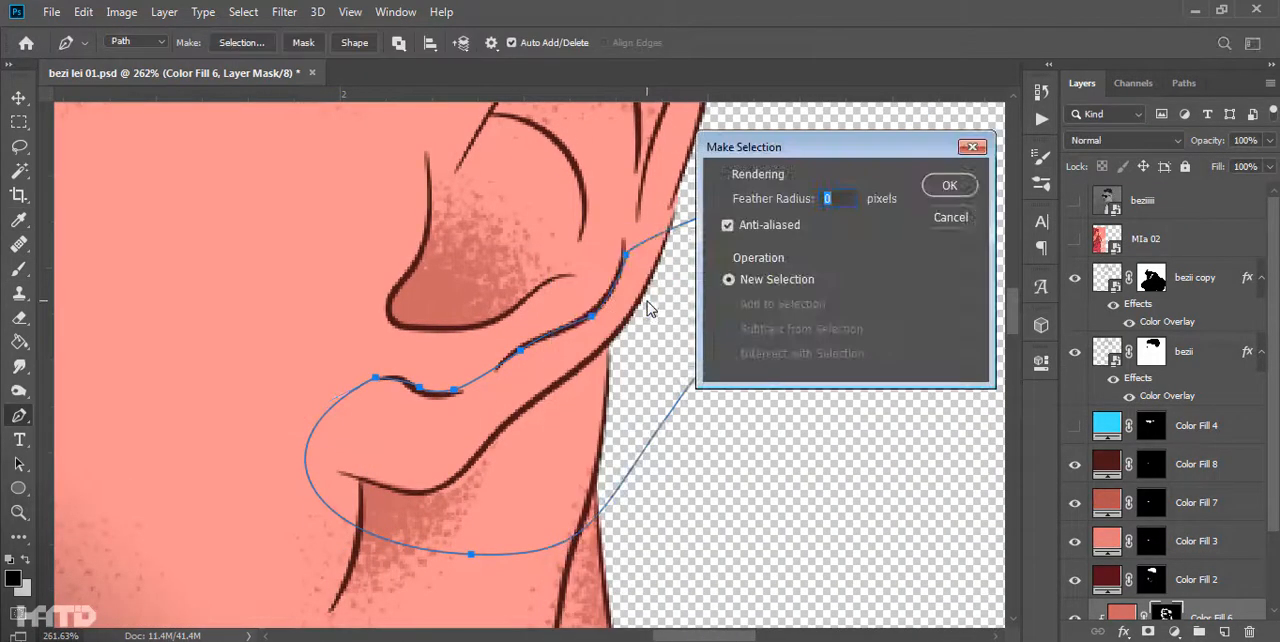
key(Return)
key(b)
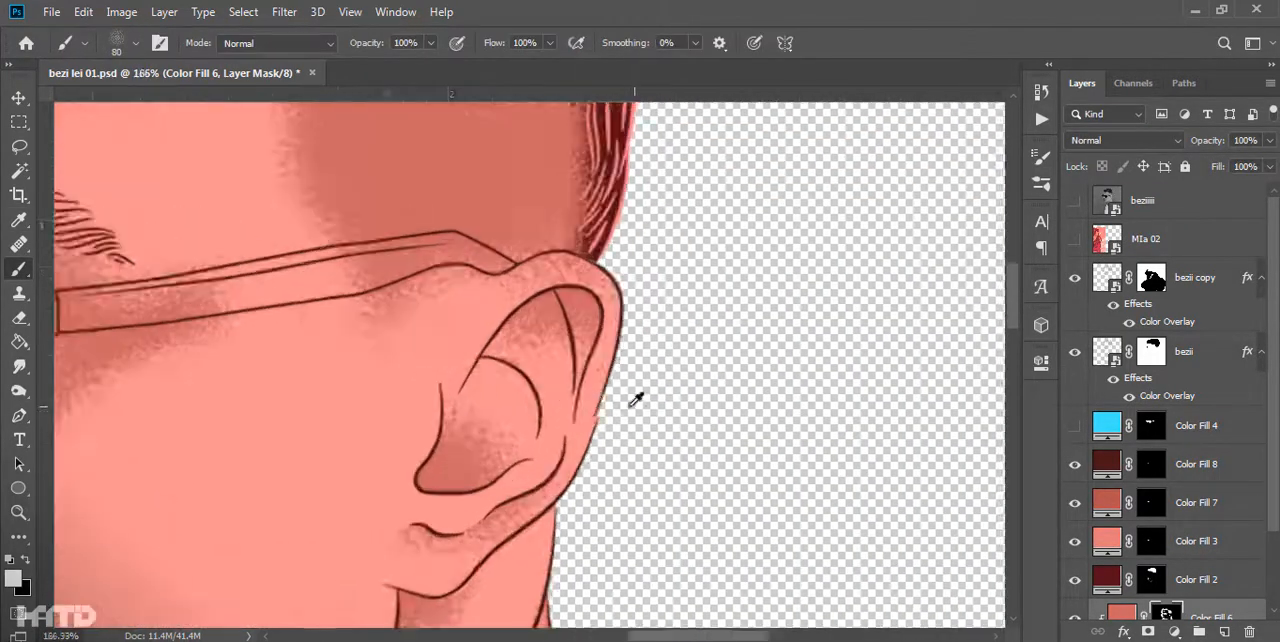
scroll(634, 320, up, 2)
drag(642, 412, 686, 374)
scroll(690, 330, down, 3)
drag(609, 384, 585, 312)
- Trace a closed path along the back edge of the earlobe and shade the neck behind it
key(p)
scroll(520, 452, up, 3)
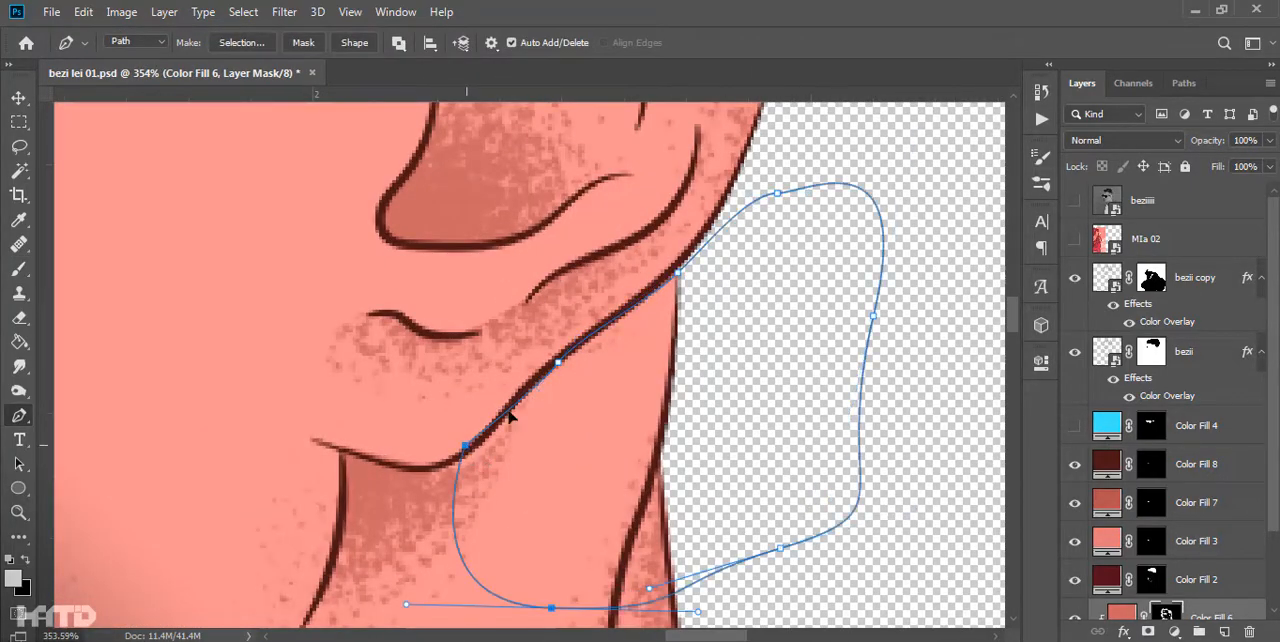
key(ctrl+Return)
key(b)
scroll(600, 350, down, 8)
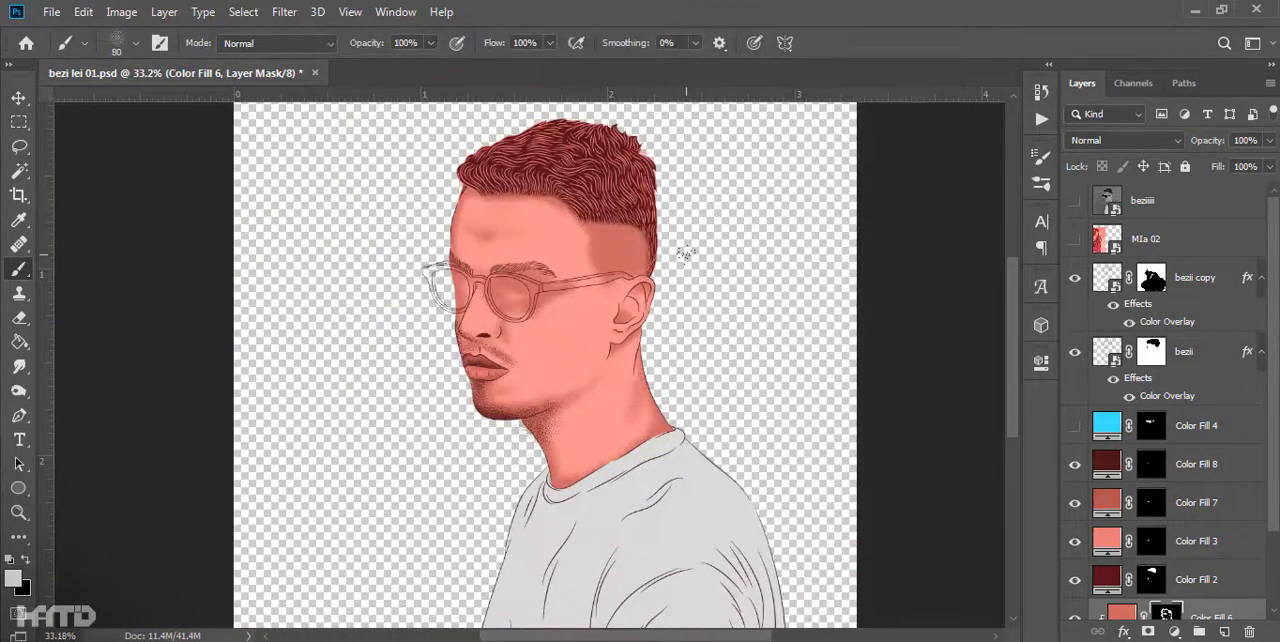
- Clean up stray stippling outside the face on the Color Fill 2 mask with a black brush
scroll(462, 268, up, 12)
click(1151, 580)
key(x)
scroll(462, 290, down, 12)
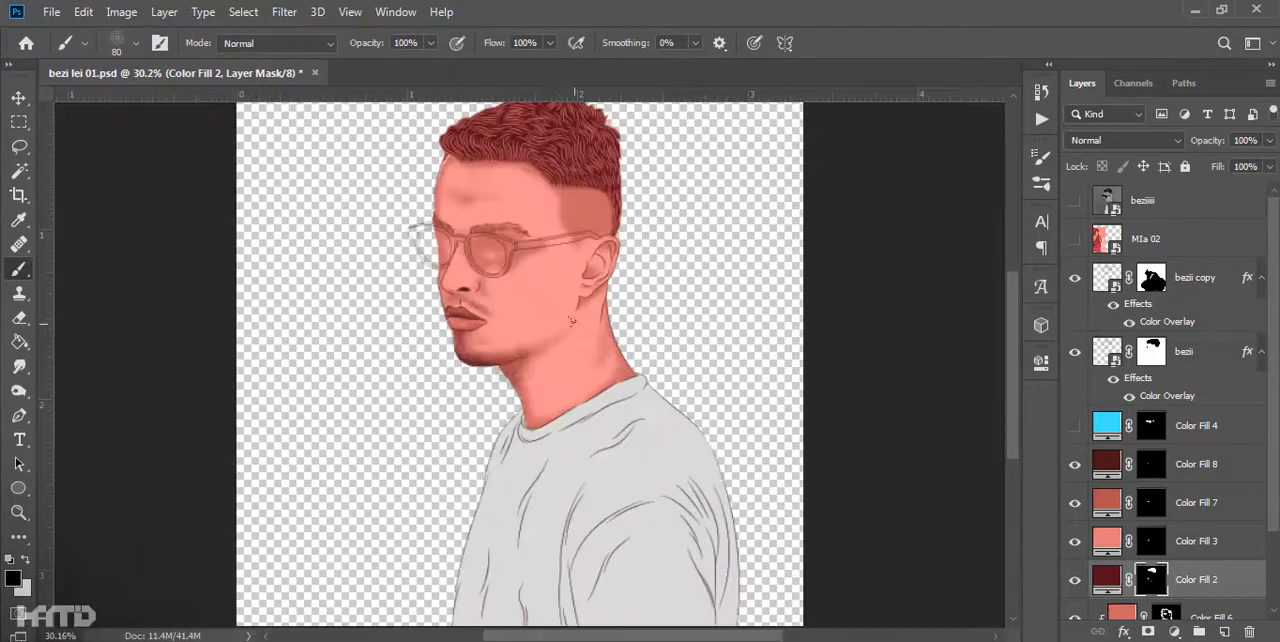
scroll(452, 304, up, 10)
scroll(1120, 590, down, 1)
- Load the skin mask as a selection and try brushing the area under the nose on the Color Fill 1 mask
ctrl+click(1164, 580)
click(1151, 608)
ctrl+click(1151, 600)
key(x)
scroll(440, 290, up, 1)
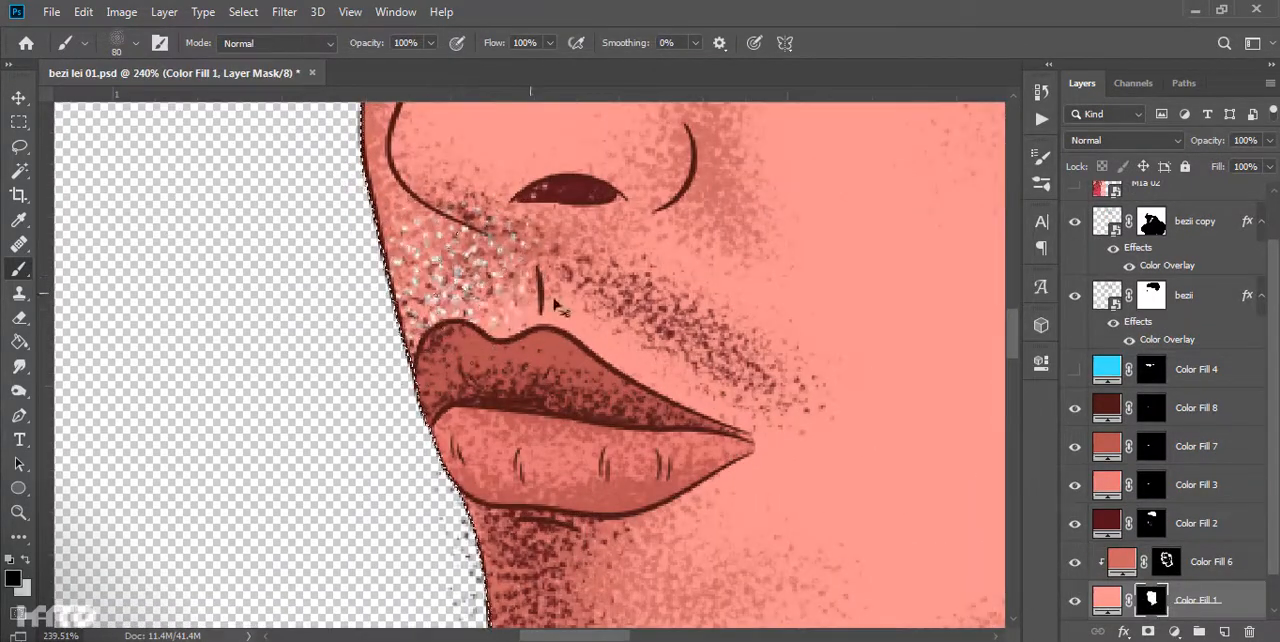
key(ctrl+z)
- Examine the hair up close and compare it with the beziiii photo
scroll(470, 152, down, 14)
scroll(571, 500, up, 8)
scroll(745, 452, down, 7)
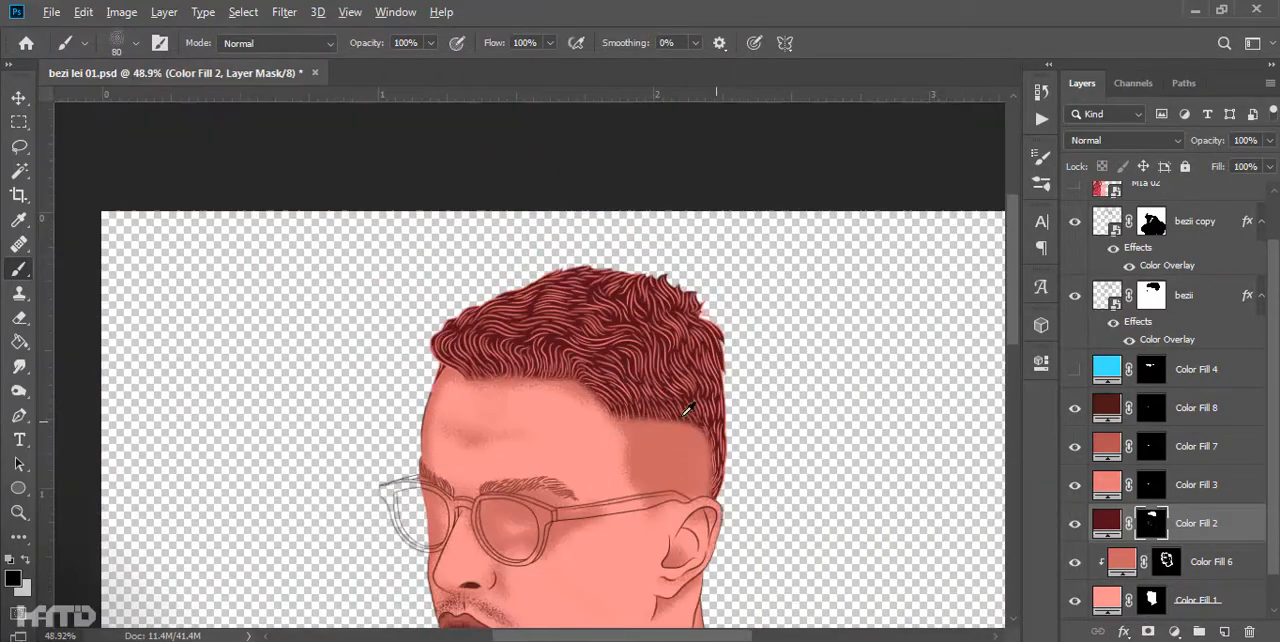
scroll(600, 360, up, 9)
scroll(1177, 352, up, 2)
click(1075, 203)
click(1075, 203)
scroll(1184, 490, down, 3)
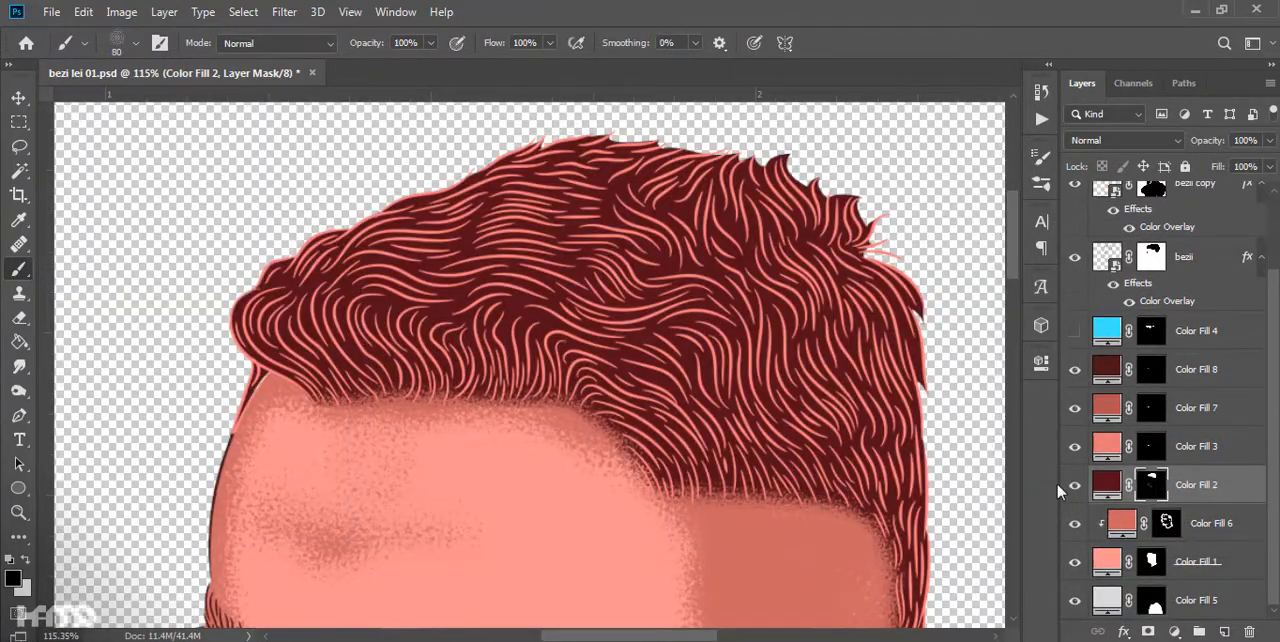
- Add a very dark maroon solid color layer directly above Color Fill 2
key(i)
click(15, 580)
key(Escape)
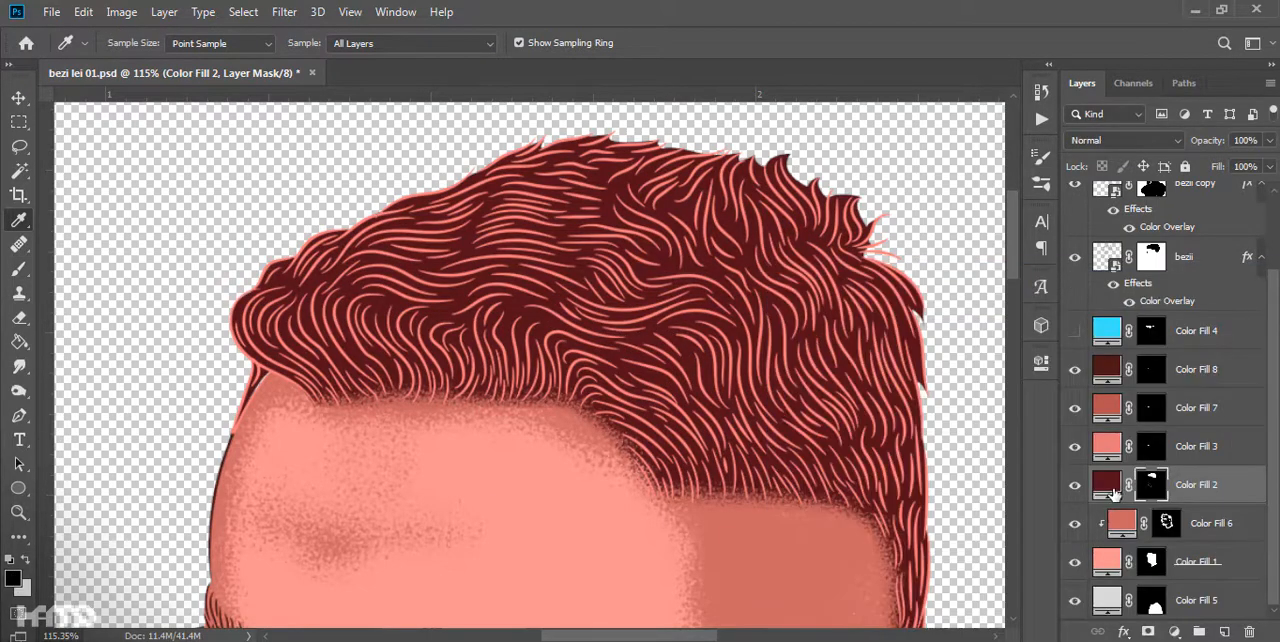
click(1175, 632)
click(1172, 297)
click(1000, 497)
click(1211, 309)
- Turn the Color Fill 9 mask black and load the Color Fill 2 mask as a selection
click(1075, 485)
click(1142, 490)
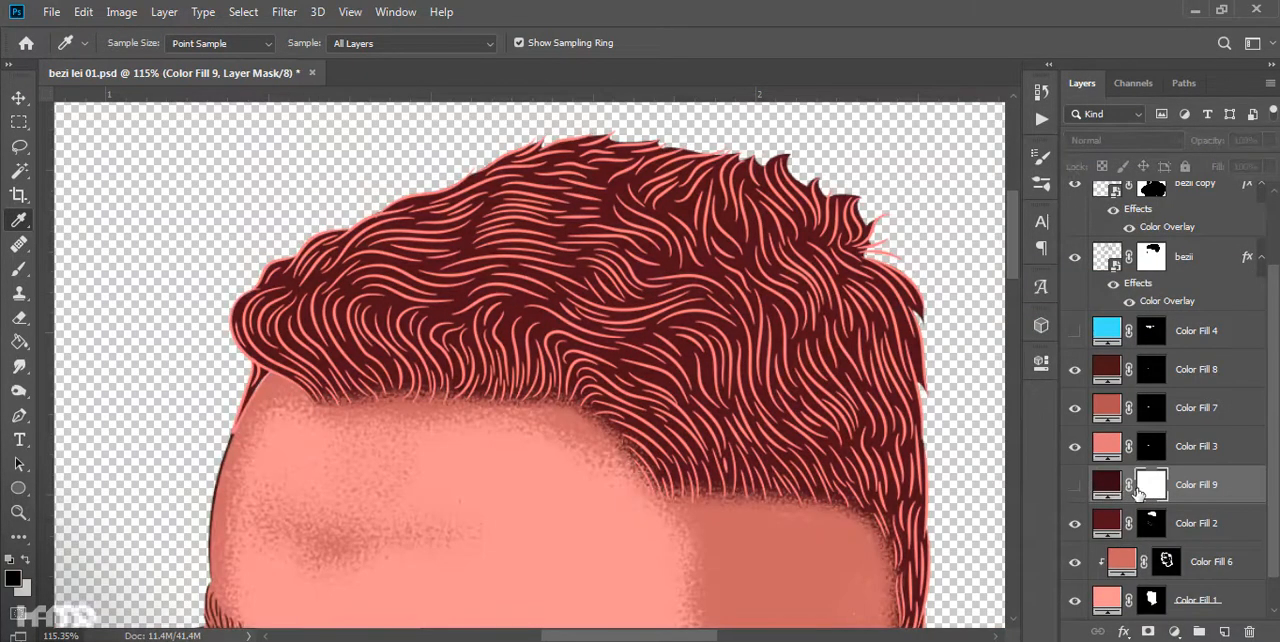
ctrl+click(1153, 522)
scroll(515, 417, up, 2)
- Brush dark shading along the hairline and across the top and back of the hair on the Color Fill 9 mask, and deselect
drag(535, 402, 294, 353)
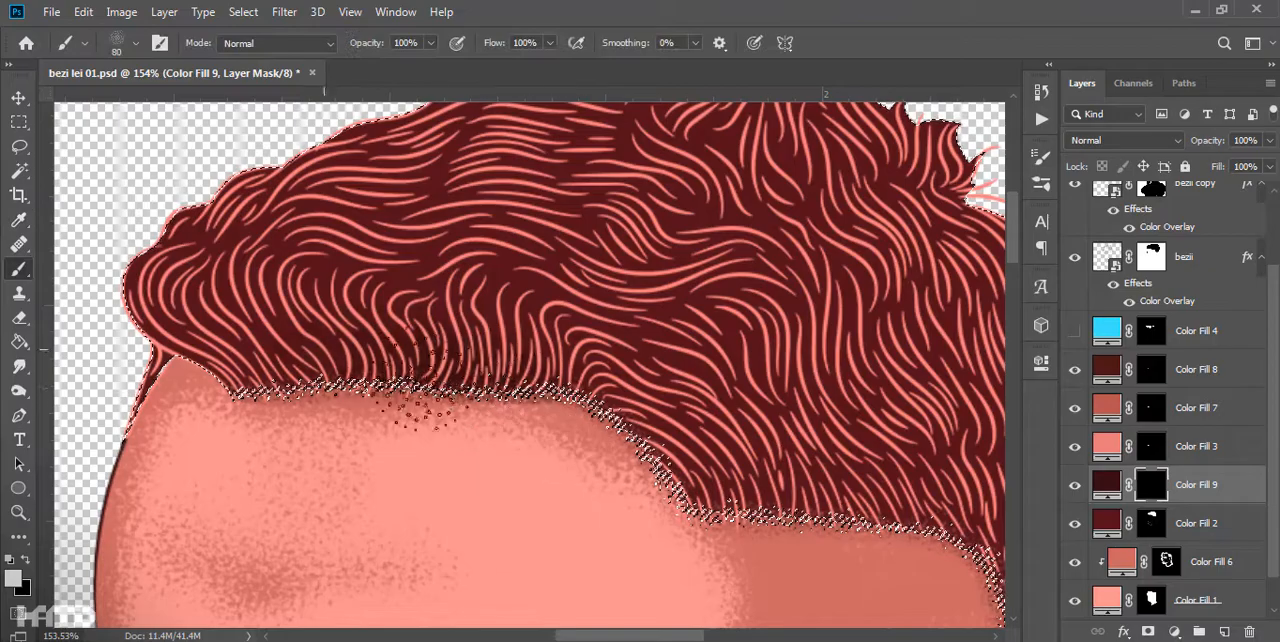
key(ctrl+d)
scroll(665, 290, down, 5)
scroll(690, 240, up, 4)
drag(700, 215, 720, 383)
ctrl+click(1166, 561)
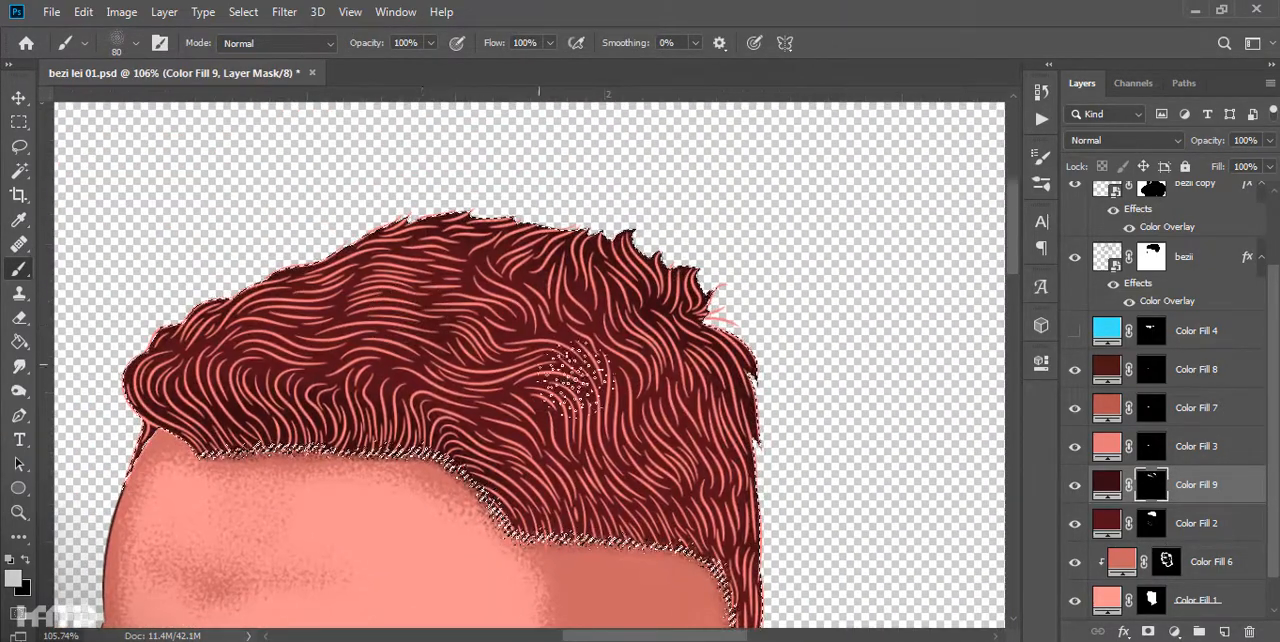
key(ctrl+d)
scroll(670, 410, down, 10)
scroll(664, 340, up, 4)
scroll(1163, 299, up, 3)
- Change the Color Overlay of the bezii copy hair lines to a darker red
double_click(1158, 325)
click(993, 149)
drag(1045, 551, 1044, 558)
drag(930, 374, 928, 380)
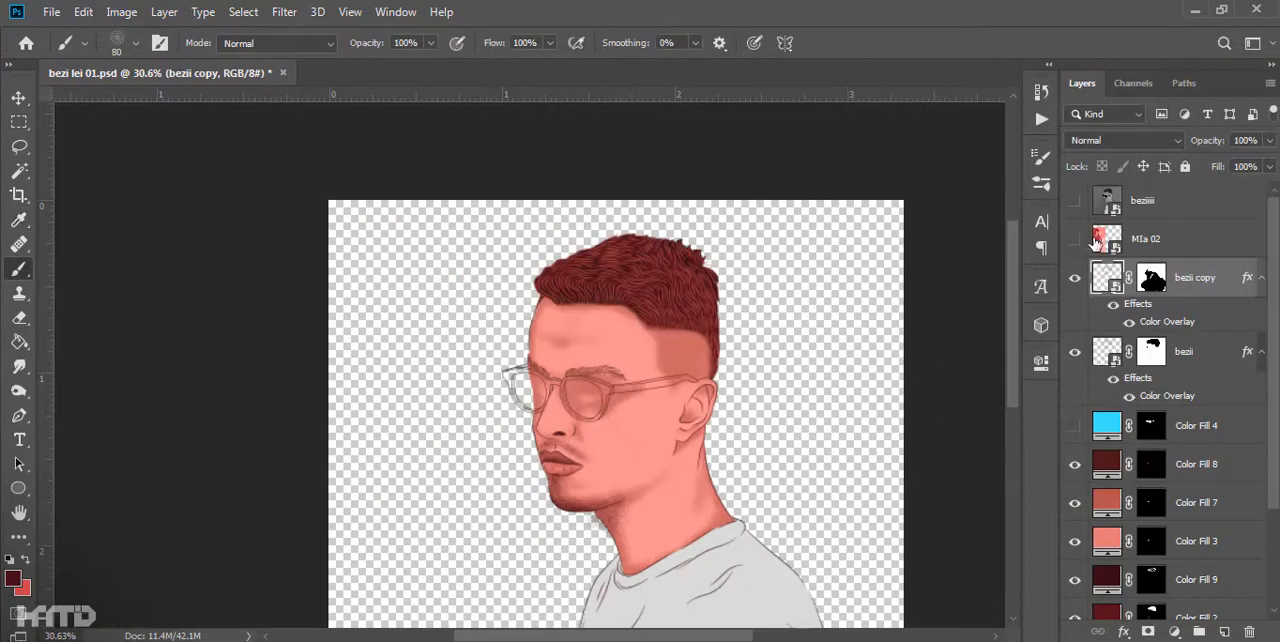
- Show Color Fill 4 and set the glasses color to dark gray
double_click(1107, 424)
drag(796, 545, 714, 531)
key(Return)
- Examine the shading on the head, neck and shirt up close
scroll(651, 369, up, 14)
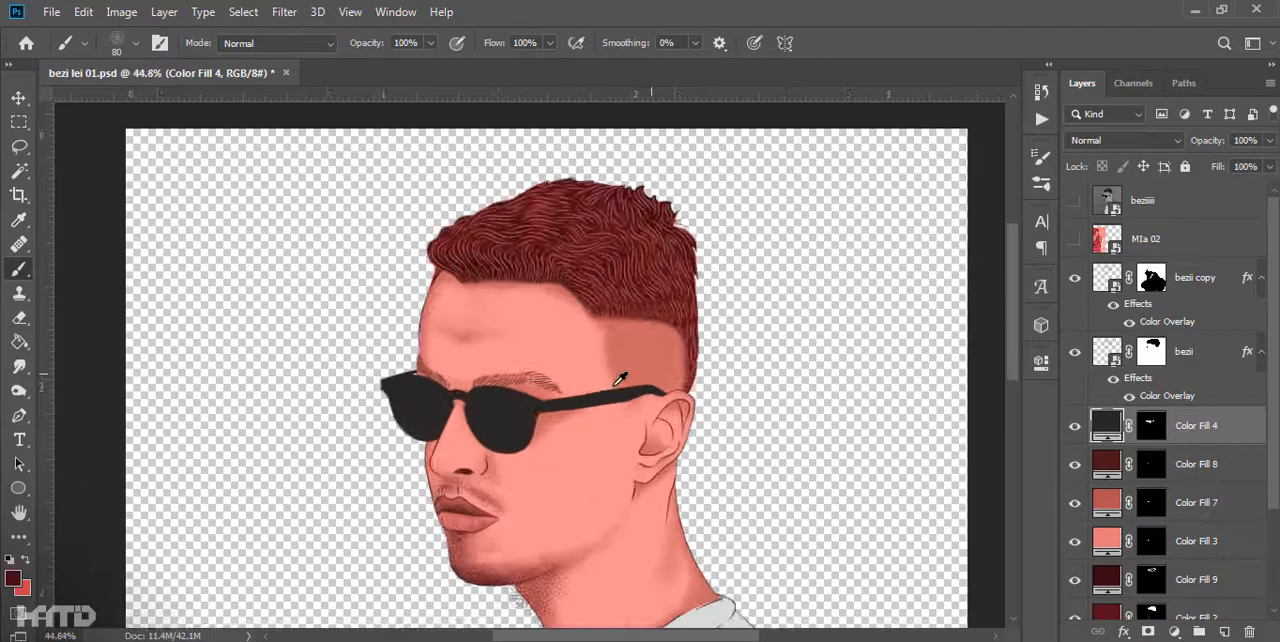
drag(592, 422, 642, 396)
scroll(642, 396, up, 6)
scroll(648, 263, down, 17)
drag(580, 440, 597, 311)
drag(624, 480, 582, 393)
scroll(582, 393, up, 3)
scroll(518, 356, up, 1)
drag(518, 356, 410, 184)
key(v)
click(930, 400)
scroll(1194, 466, down, 4)
- Add a medium gray solid color layer above the shirt's Color Fill 5 and invert its mask to black
click(1200, 603)
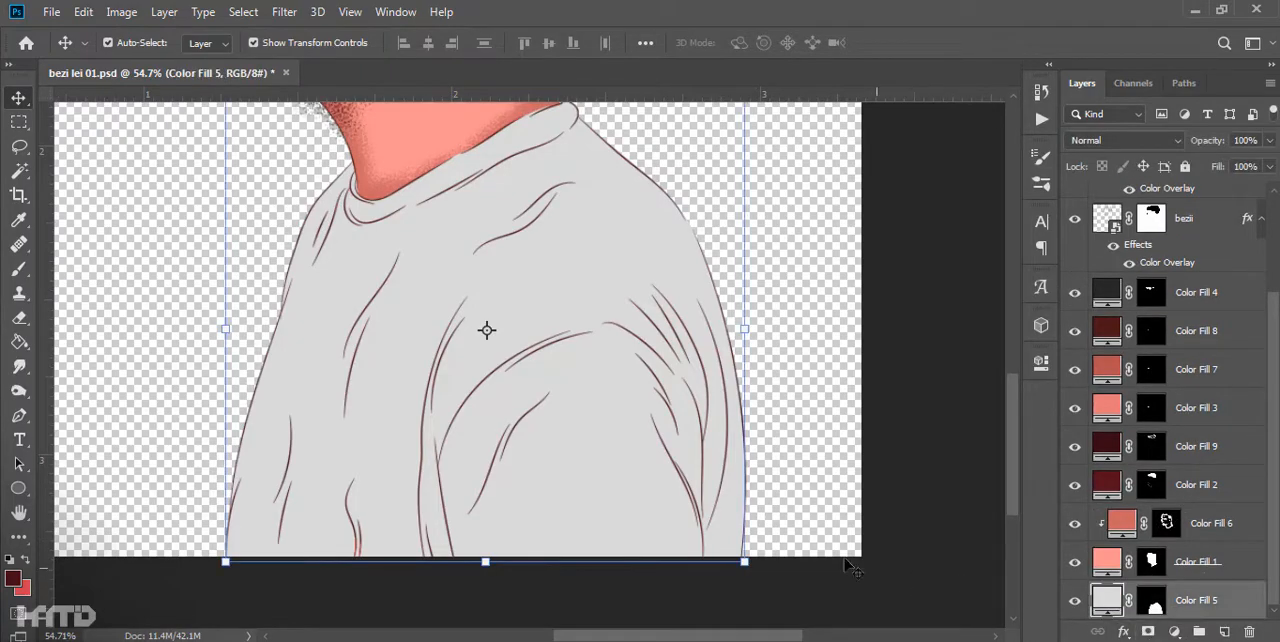
key(i)
click(1174, 631)
click(1180, 306)
drag(788, 355, 763, 405)
click(1209, 309)
click(1153, 600)
key(ctrl+i)
scroll(526, 388, up, 5)
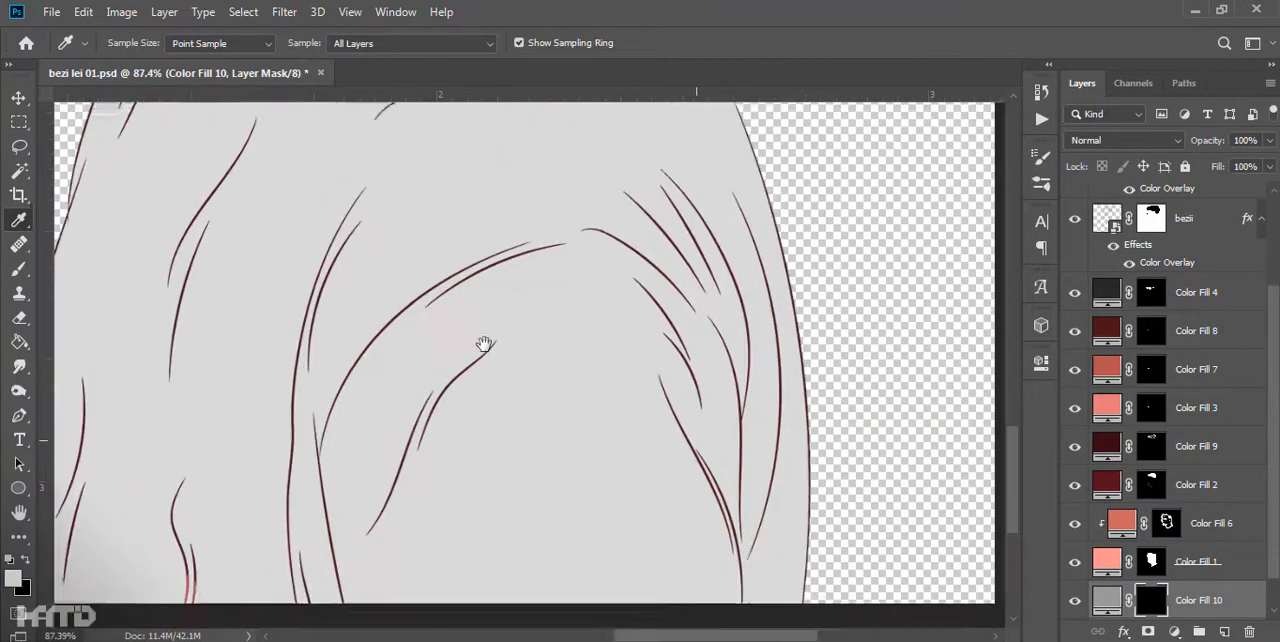
- Select the strip along the shirt's rear edge with a pen path and brush grainy gray shading onto Color Fill 10's mask
drag(555, 378, 345, 275)
key(p)
scroll(615, 519, up, 2)
click(648, 160)
click(648, 351)
click(857, 266)
drag(806, 477, 754, 523)
click(666, 456)
click(666, 409)
right_click(634, 400)
click(734, 97)
key(b)
drag(540, 458, 527, 545)
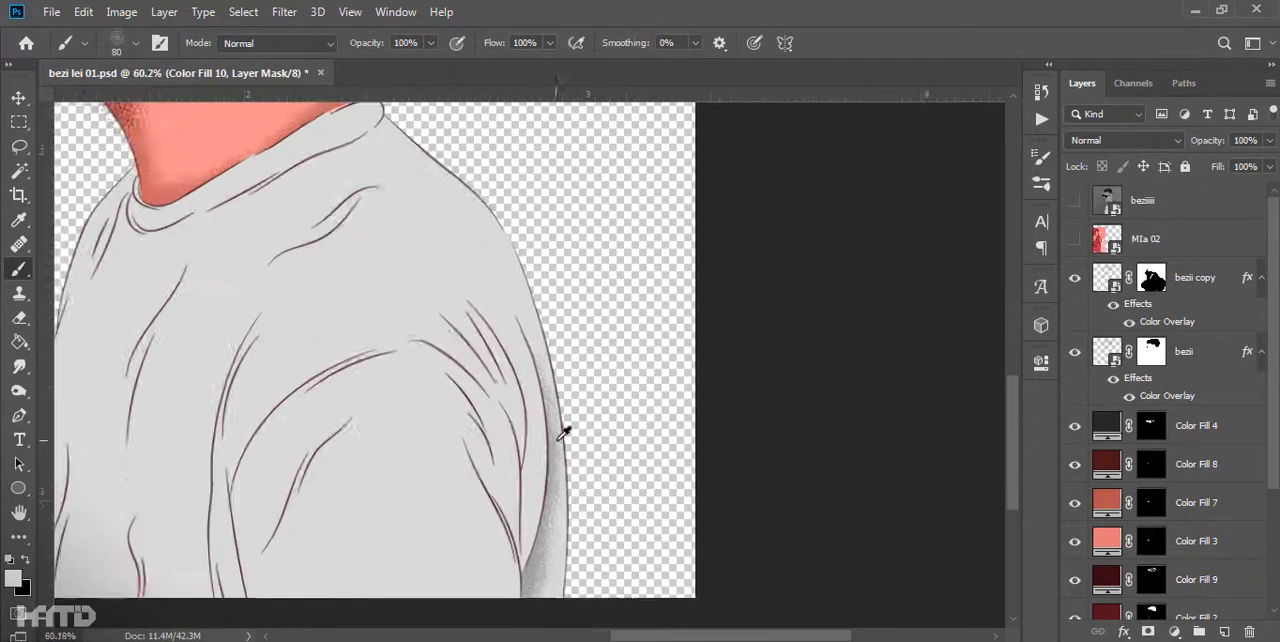
- Outline the folds at the back of the sleeve with a pen path, select them and brush in gray grain shading
scroll(543, 429, up, 4)
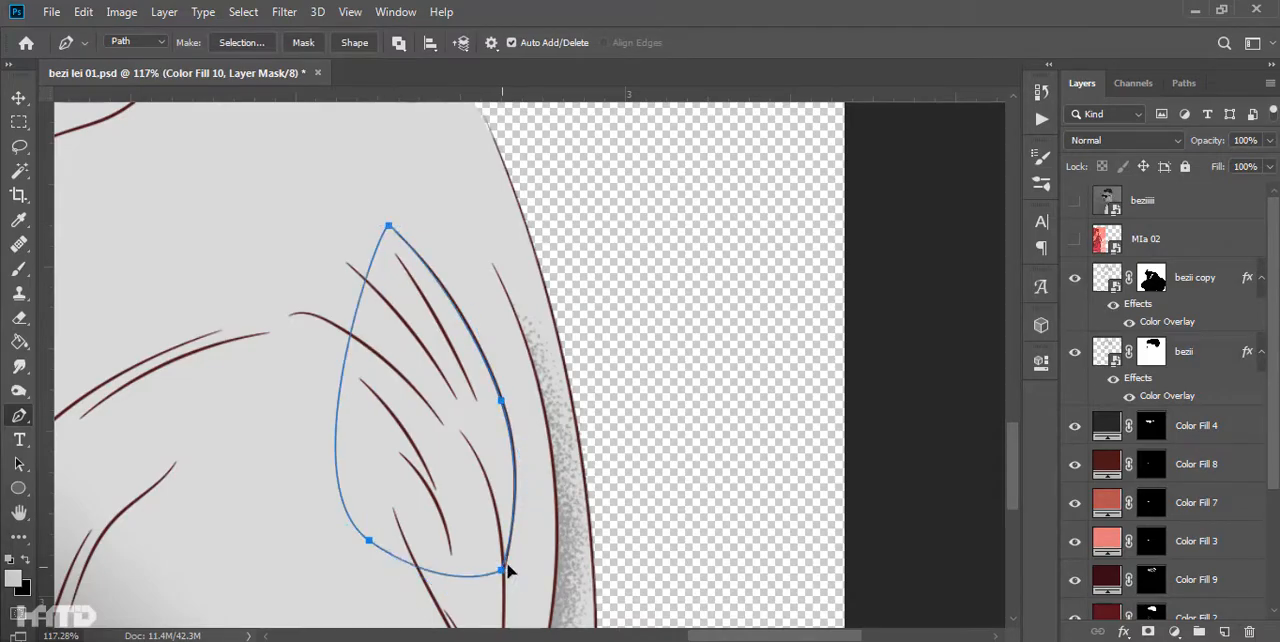
key(ctrl+Return)
key(b)
drag(480, 290, 520, 335)
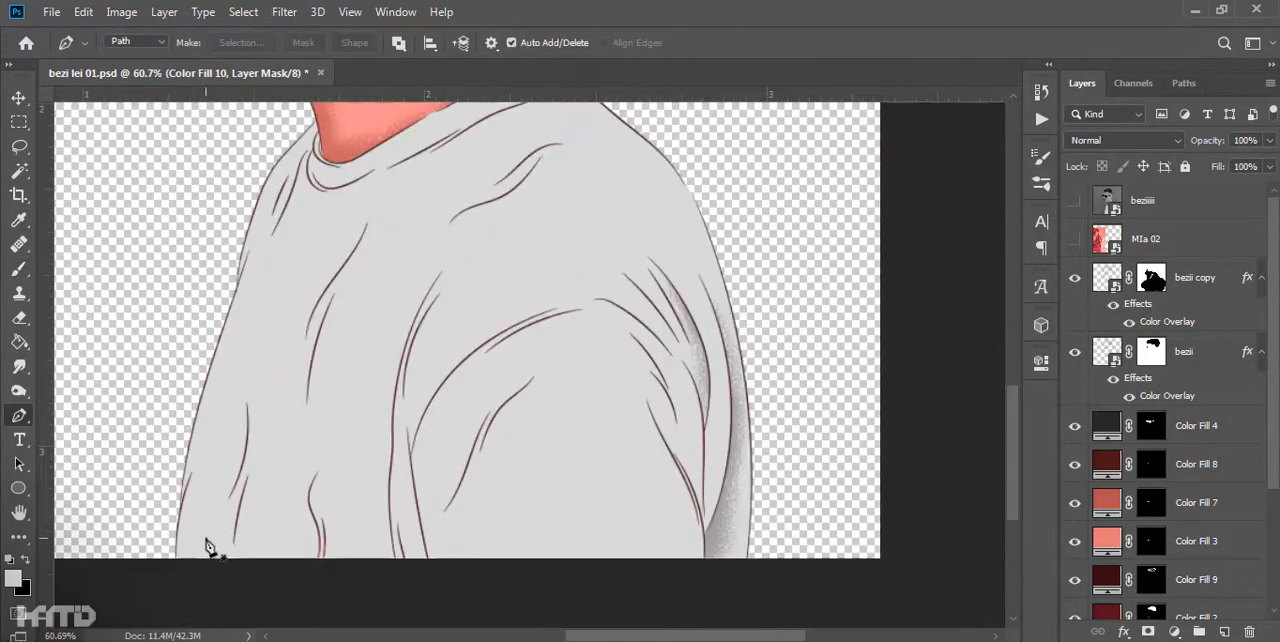
- Trace the area below the collar band with a pen path, make a selection from it and undo the test brush stroke
scroll(613, 322, up, 5)
right_click(590, 228)
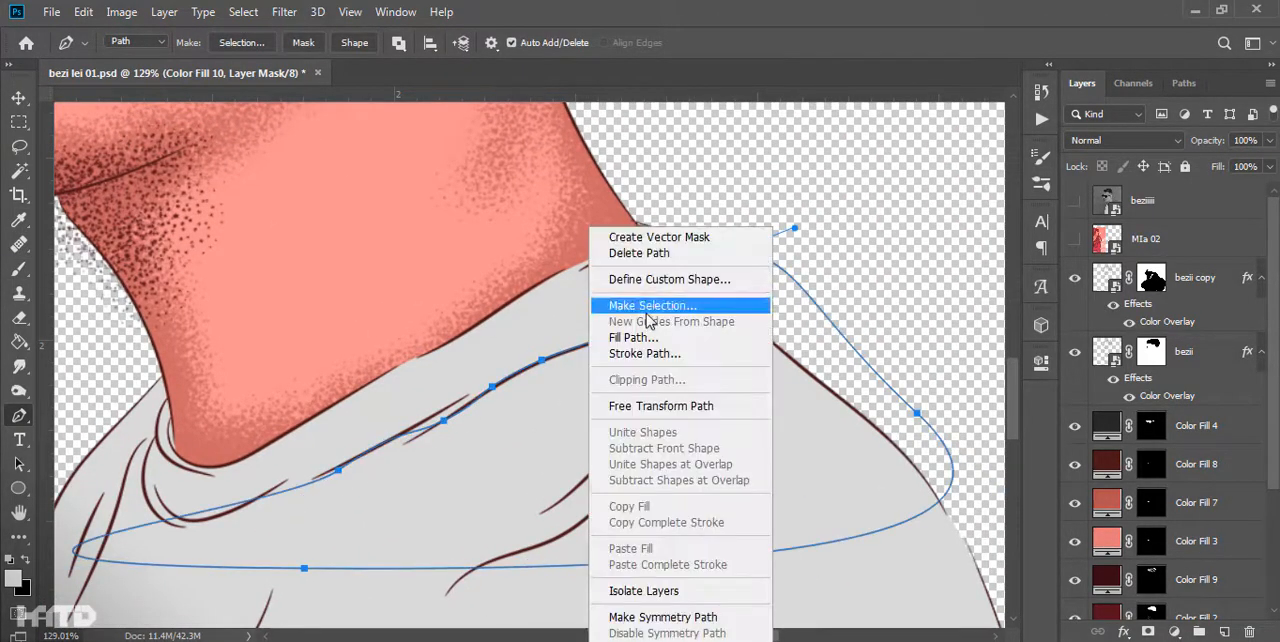
click(651, 298)
key(Return)
key(b)
drag(640, 305, 870, 370)
key(ctrl+z)
- Clip Color Fill 10 to the shirt's Color Fill 5 and stipple gray shading under the collar inside the selection
scroll(1214, 526, down, 5)
ctrl+click(1106, 610)
key(ctrl+z)
alt+click(1200, 580)
mouse_move(645, 300)
mouse_down()
mouse_move(948, 380)
mouse_move(360, 440)
mouse_up()
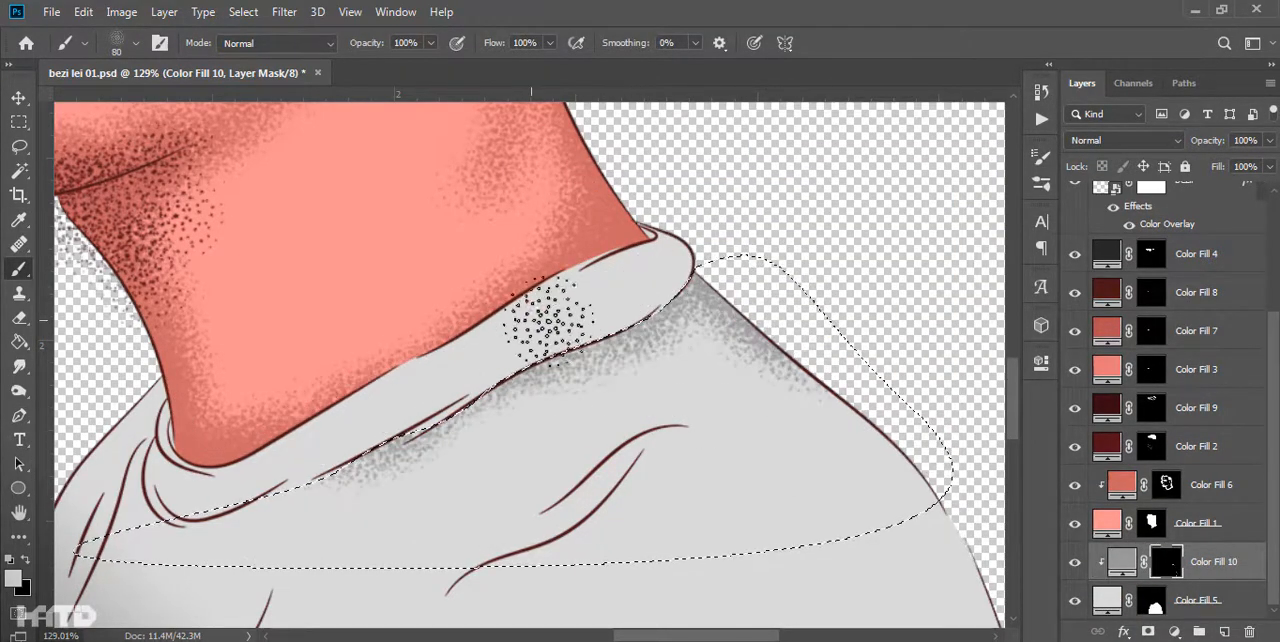
key(ctrl+d)
- Brush grainy gray shading onto the collar band along the neck and down the shirt's front shoulder and front edge
scroll(597, 340, down, 10)
scroll(580, 337, up, 10)
mouse_move(770, 275)
mouse_down()
mouse_move(309, 483)
mouse_move(234, 488)
mouse_up()
drag(234, 488, 420, 338)
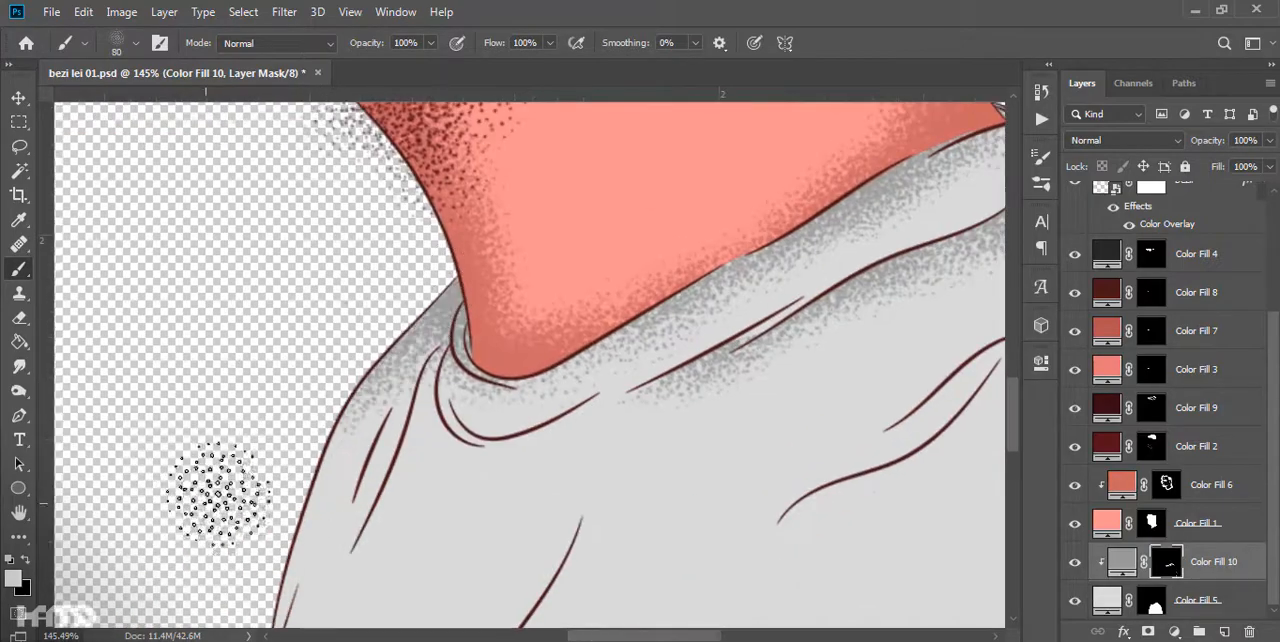
drag(355, 394, 255, 498)
scroll(556, 200, down, 10)
scroll(562, 230, up, 8)
drag(537, 225, 508, 271)
drag(470, 400, 470, 293)
drag(500, 200, 415, 580)
scroll(440, 590, down, 8)
scroll(610, 437, up, 8)
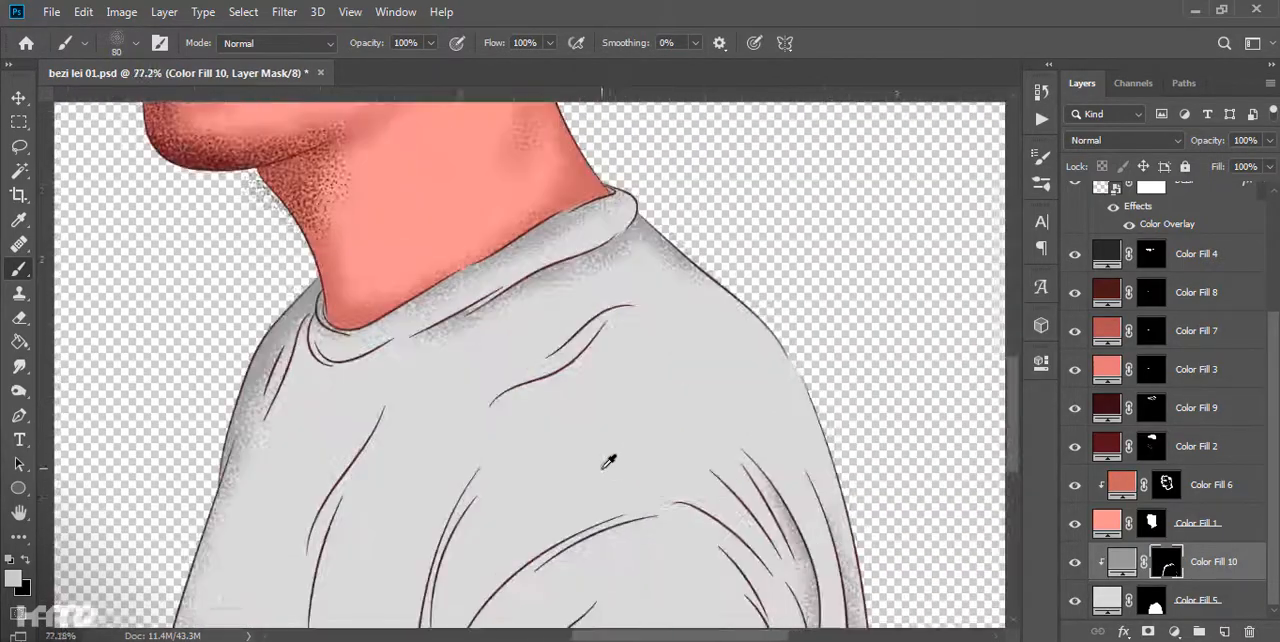
- Select the area above the upper shoulder crease with a pen path, stipple gray shading along it and deselect
scroll(560, 338, up, 8)
key(p)
drag(734, 179, 766, 468)
right_click(720, 228)
click(790, 308)
key(Return)
key(b)
drag(680, 215, 617, 271)
key(ctrl+d)
- Outline the lower shoulder crease with a pen path and brush gray grain shading beneath it
key(p)
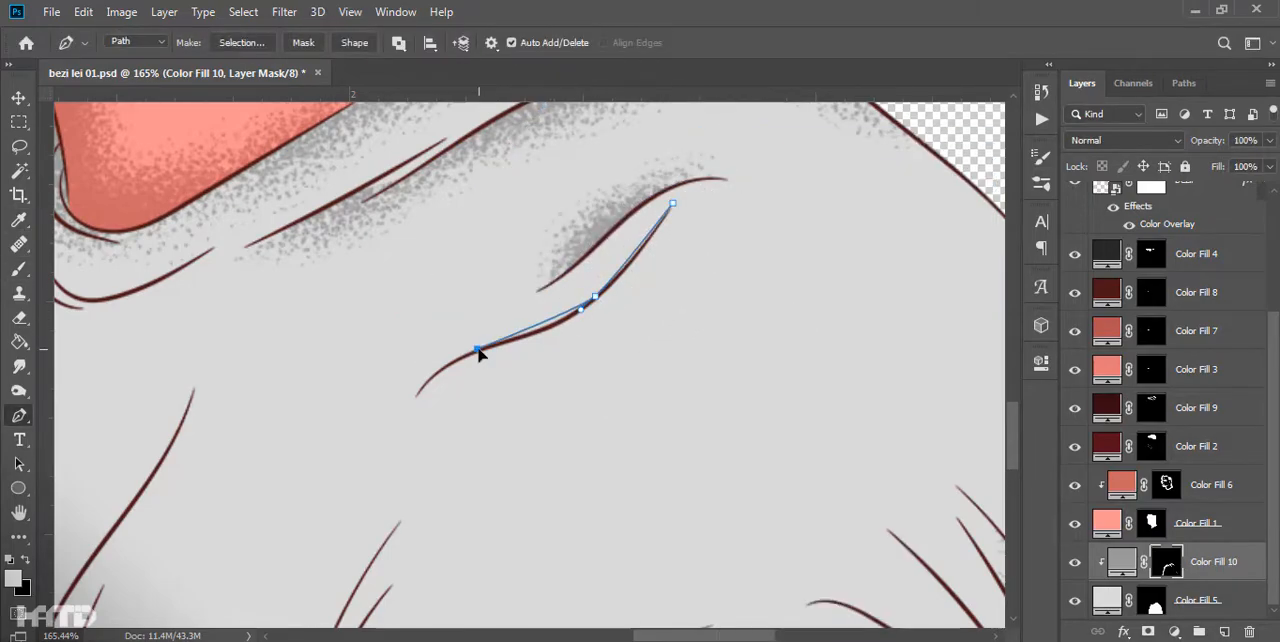
key(b)
scroll(729, 241, down, 10)
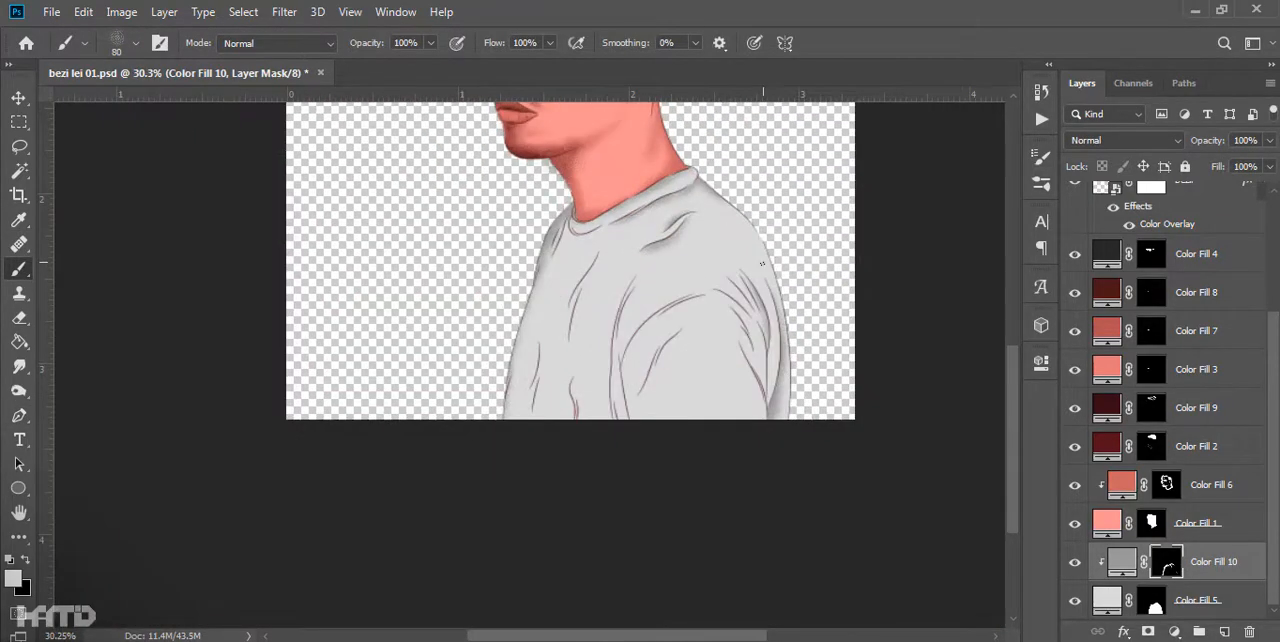
- Trace the long fold between chest and sleeve with a pen path, select its chest side and fill it with grainy shading
key(p)
scroll(762, 263, up, 8)
drag(543, 401, 537, 505)
key(space)
drag(537, 505, 543, 425)
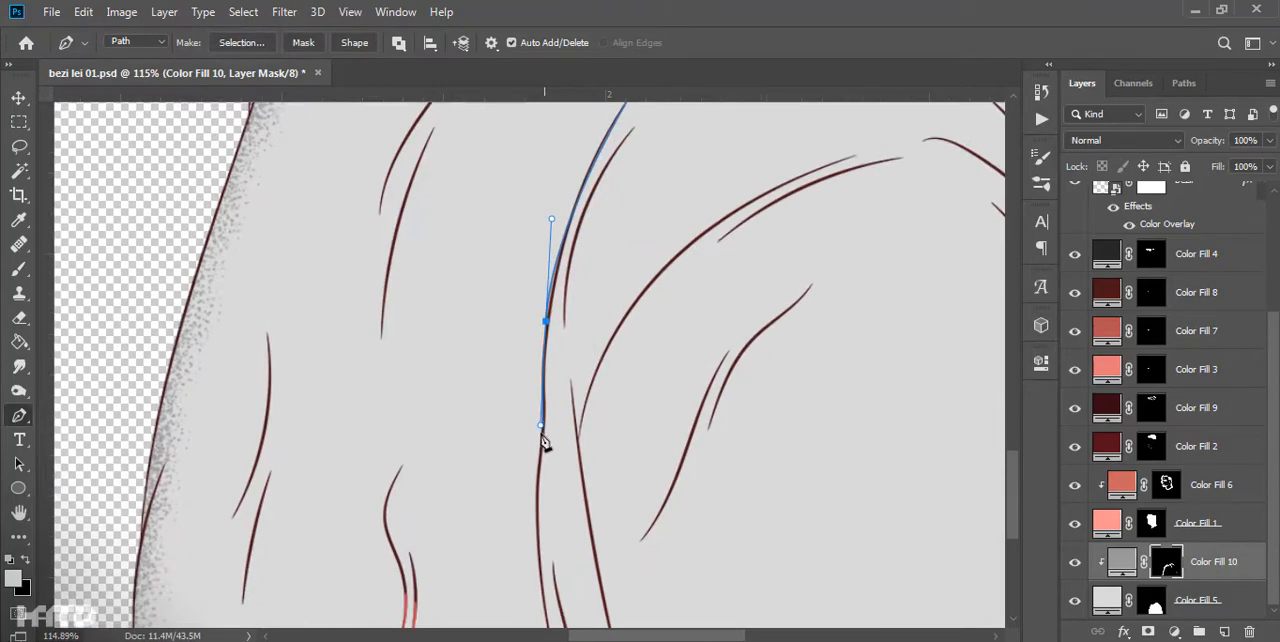
scroll(539, 481, down, 3)
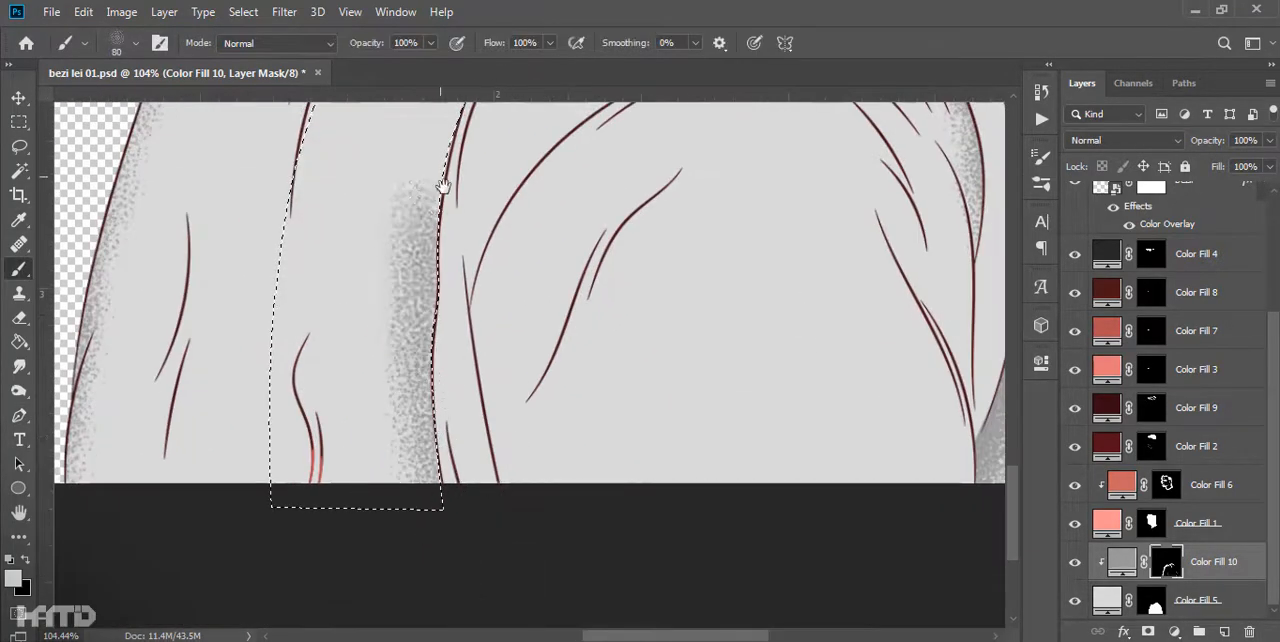
scroll(443, 187, down, 4)
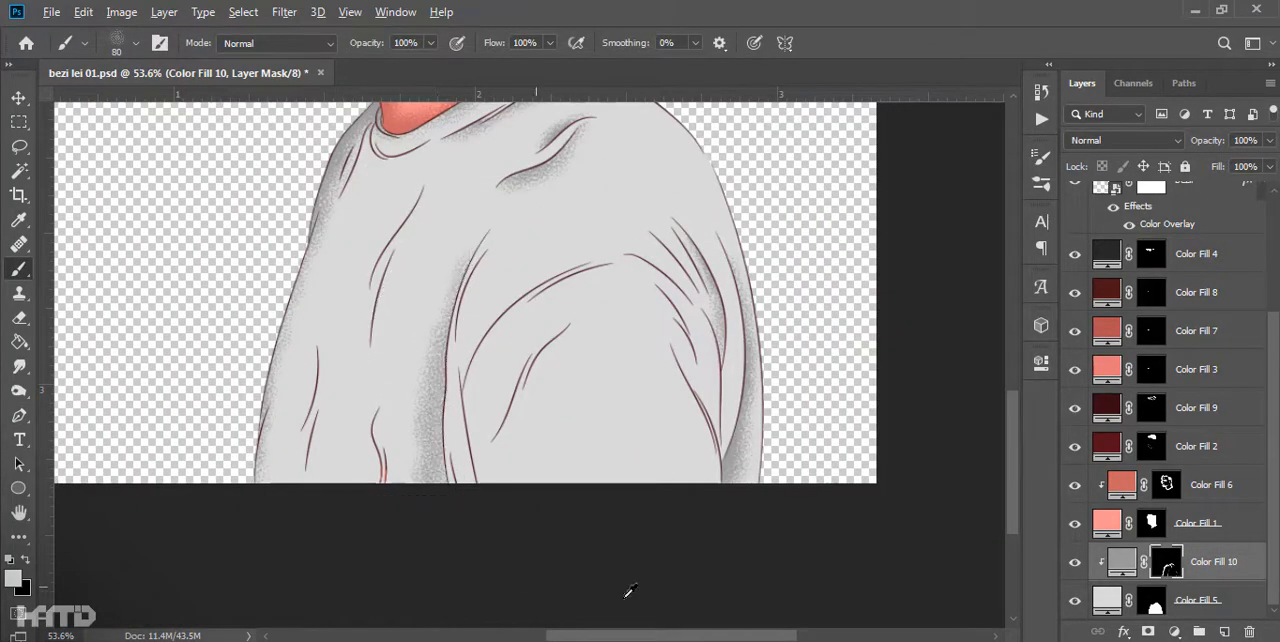
- Stipple gray shading along the chest folds and inside the upper sleeve crease, alternating black and white on the mask
scroll(523, 580, down, 7)
scroll(634, 560, up, 12)
key(x)
mouse_move(630, 290)
mouse_down()
mouse_move(548, 515)
mouse_move(572, 360)
mouse_up()
key(x)
mouse_move(463, 604)
mouse_down()
mouse_move(503, 455)
mouse_move(495, 590)
mouse_up()
key(x)
drag(515, 400, 463, 500)
drag(533, 590, 543, 462)
scroll(740, 360, up, 1)
key(x)
drag(763, 300, 700, 370)
key(x)
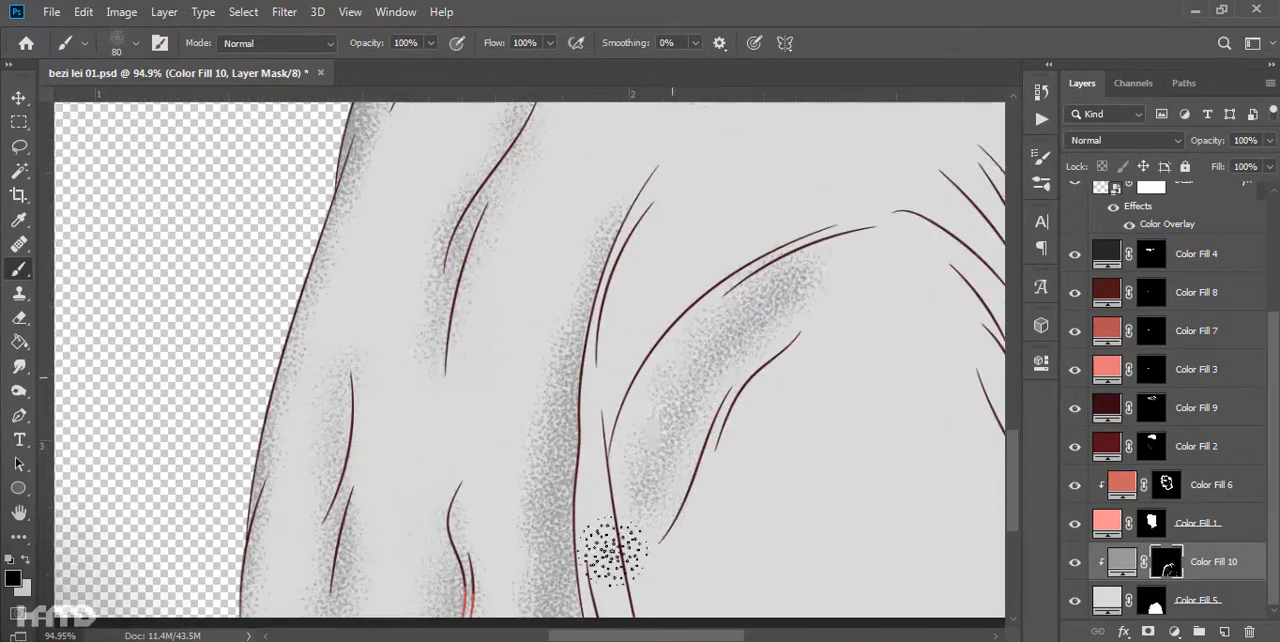
- Build up and soften the gray grain shading across the lower sleeve and its creases, alternating black and white
drag(622, 512, 700, 385)
key(x)
drag(908, 403, 551, 523)
drag(605, 300, 630, 485)
key(x)
drag(631, 446, 603, 503)
drag(541, 369, 597, 445)
mouse_move(638, 525)
mouse_down()
mouse_move(527, 332)
mouse_move(523, 203)
mouse_up()
- Refine the grainy shading on the shirt's front folds by adding and erasing grain, and fit the whole image in view
scroll(545, 325, down, 4)
key(x)
drag(446, 238, 448, 415)
key(x)
drag(390, 300, 368, 420)
mouse_move(463, 140)
mouse_down()
mouse_move(498, 506)
mouse_move(503, 449)
mouse_up()
scroll(589, 575, down, 2)
key(x)
key(ctrl+0)
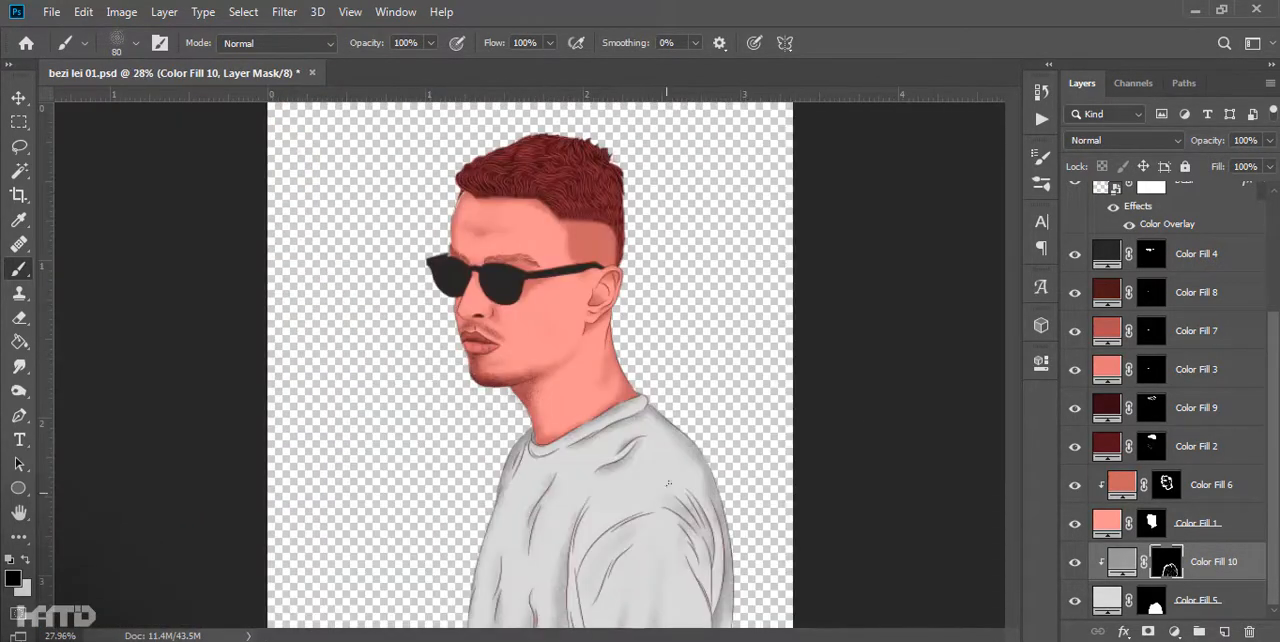
- Duplicate Color Fill 10, recolor the copy to a light gray and reset its mask to solid black
scroll(565, 600, up, 4)
key(ctrl+j)
alt+click(1150, 580)
double_click(1124, 562)
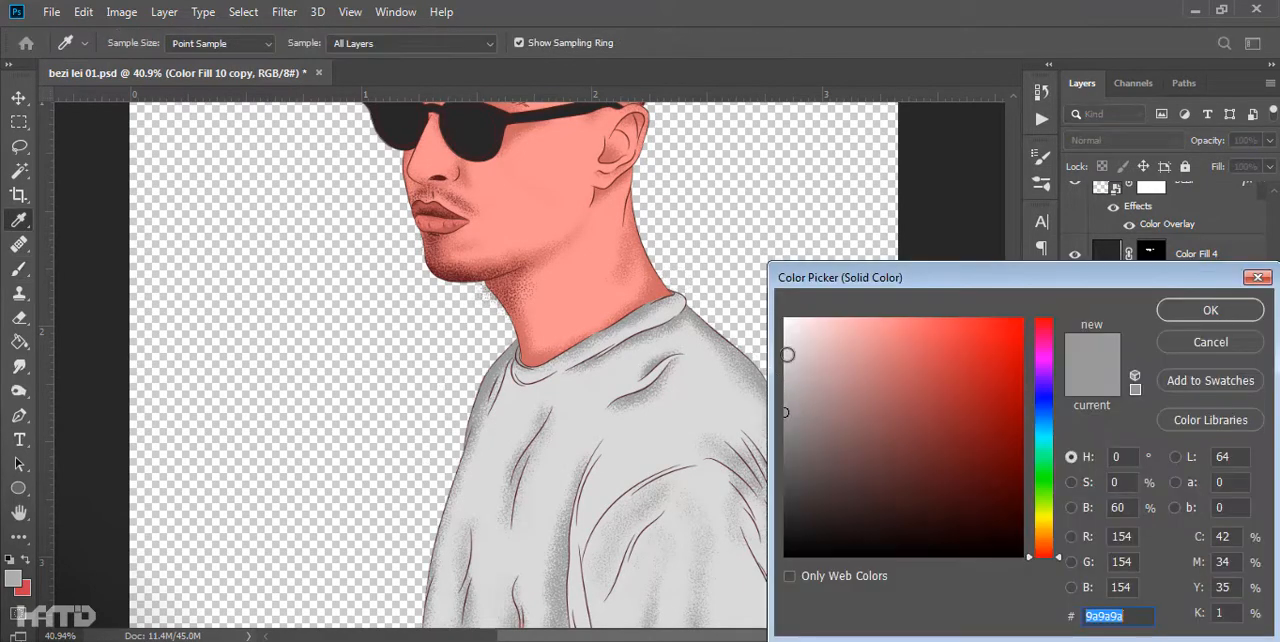
click(782, 356)
key(Return)
scroll(790, 380, down, 2)
key(Delete)
key(ctrl+d)
key(ctrl+i)
- Lighten the fill color of Color Fill 10 copy to near white
scroll(560, 440, up, 7)
double_click(1121, 561)
click(782, 336)
key(Return)
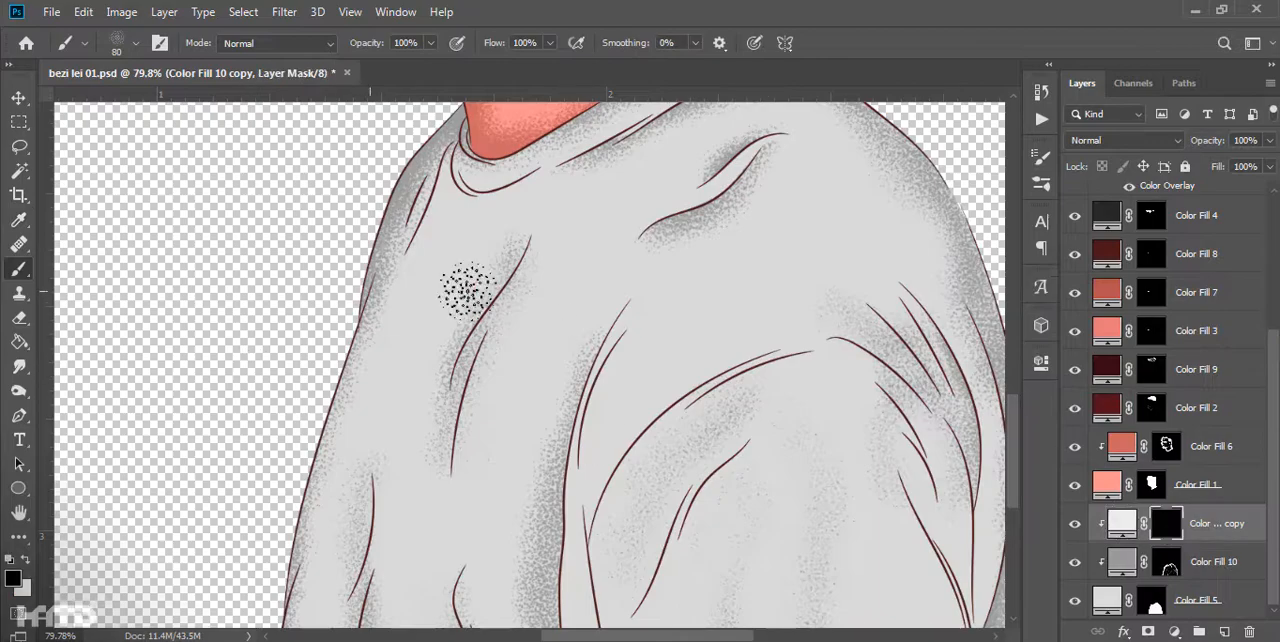
- Paint soft light highlights onto the chest and lower sleeve in the mask of Color Fill 10 copy
drag(790, 322, 720, 320)
key(x)
drag(412, 302, 412, 390)
drag(412, 392, 440, 390)
drag(409, 354, 373, 279)
drag(710, 435, 708, 520)
drag(787, 440, 788, 520)
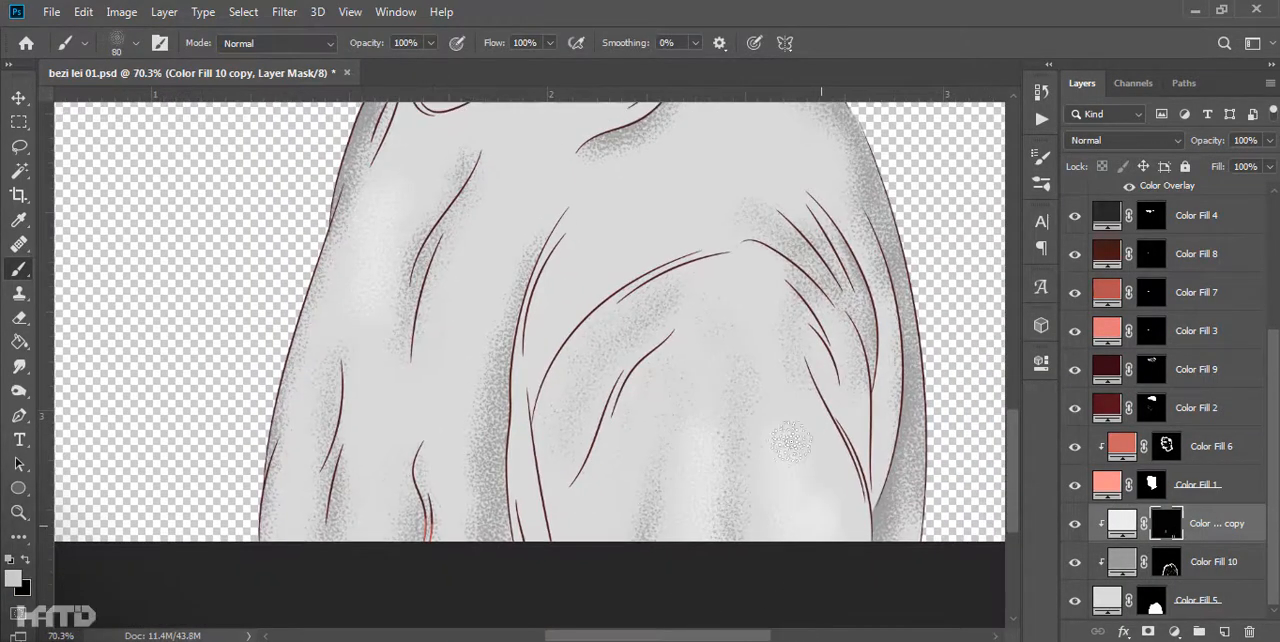
drag(566, 298, 511, 470)
drag(539, 355, 523, 454)
- Add more light highlights to the upper shirt and trim the excess with black on the mask
scroll(534, 320, up, 6)
mouse_move(563, 489)
mouse_down()
mouse_move(483, 229)
mouse_move(690, 110)
mouse_up()
key(x)
drag(440, 300, 320, 566)
key(x)
scroll(660, 193, down, 12)
key(v)
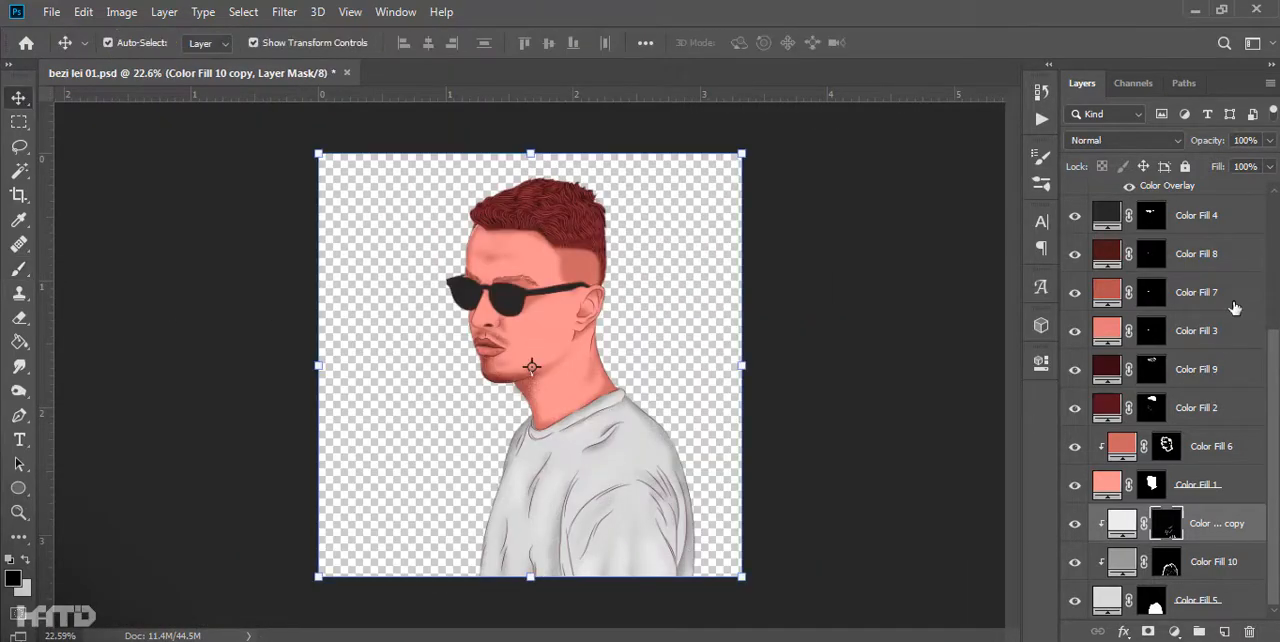
- Duplicate the bezii line layer as bezii copy 2 and hide the original bezii layer
scroll(1186, 366, up, 8)
click(1186, 362)
click(1152, 352)
click(1075, 427)
scroll(650, 465, up, 6)
- Mask out the shirt lines on bezii copy 2 with a hard round black brush at size 175
key(b)
click(660, 338)
click(152, 390)
scroll(190, 376, down, 4)
key(])
key(])
key(])
key(])
key(])
key(])
key(])
key(])
key(])
key(])
key(])
key(])
key(])
key(])
key(])
mouse_move(632, 482)
mouse_down()
mouse_move(529, 389)
mouse_move(402, 441)
mouse_up()
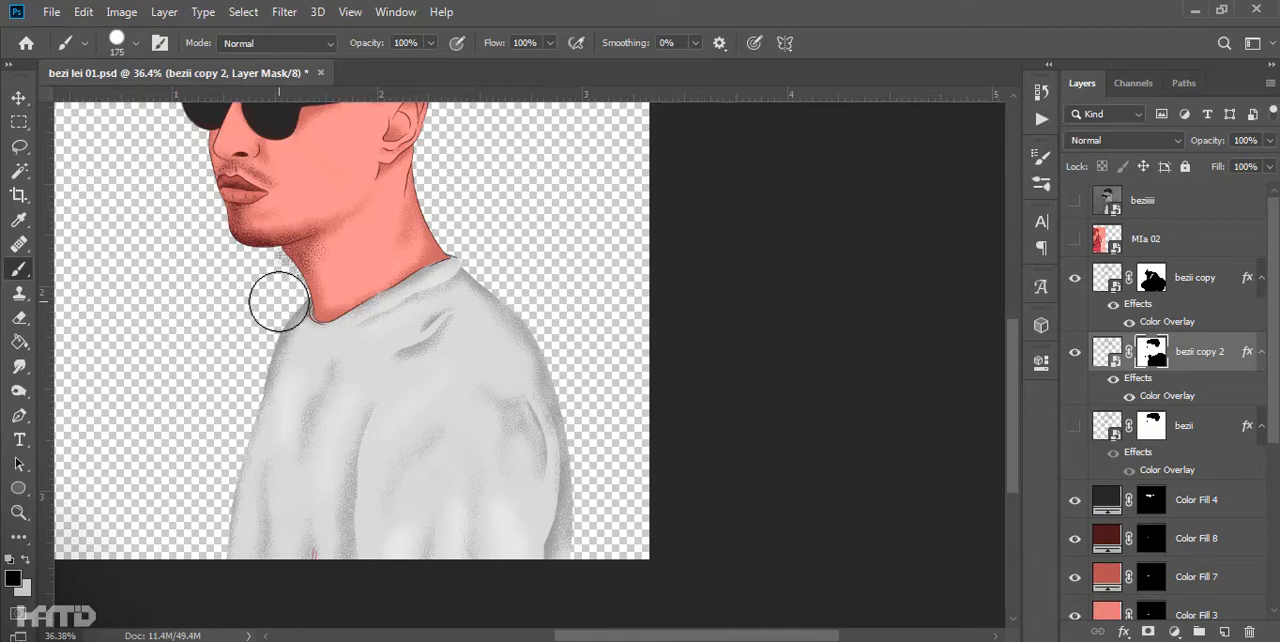
- Show bezii, mask out its face, ear and neck lines so it keeps the shirt lines, and turn bezii copy 2 back on
click(1075, 427)
click(1075, 352)
click(1152, 426)
drag(427, 214, 528, 445)
scroll(528, 445, up, 5)
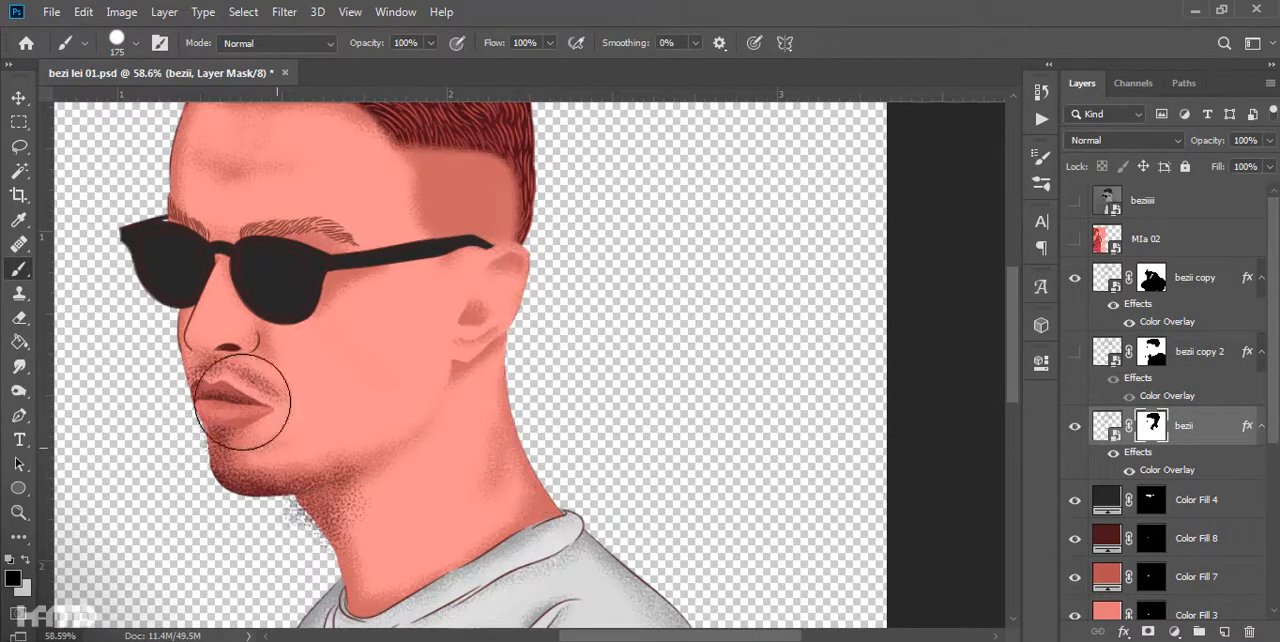
drag(296, 451, 215, 330)
drag(400, 250, 422, 347)
click(1075, 352)
drag(603, 450, 559, 234)
- Set the Color Overlay of the bezii copy 2 face lines to very dark gray 212121
double_click(1183, 467)
click(993, 148)
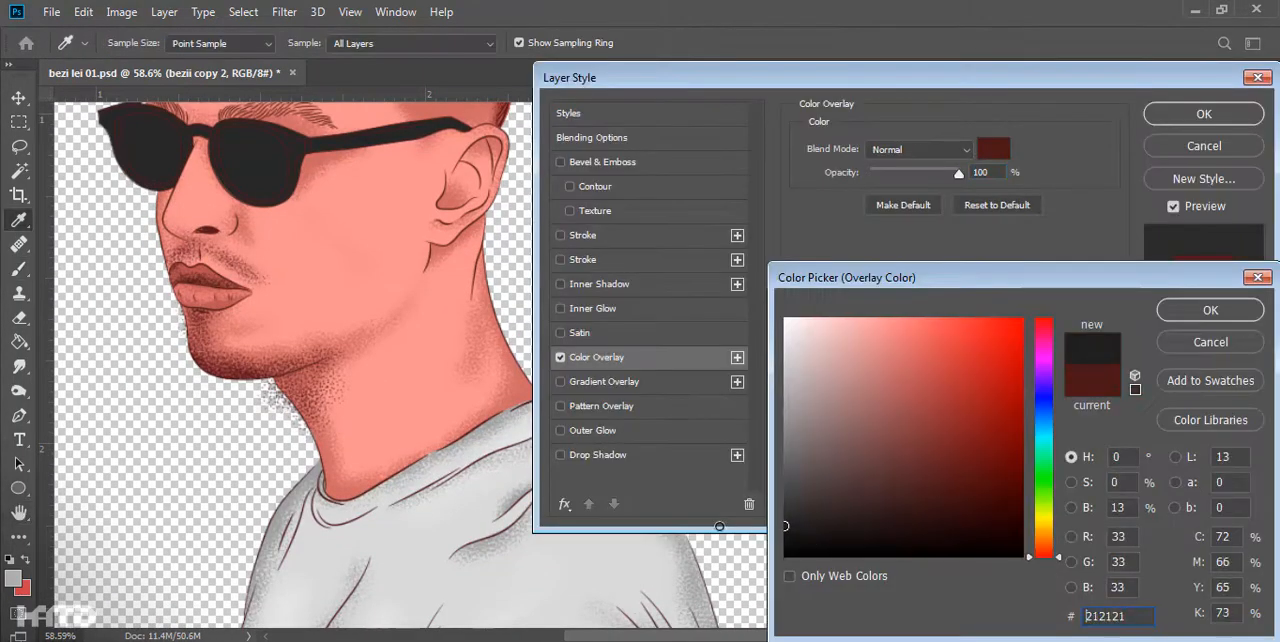
click(1210, 310)
click(1204, 114)
- Set the Color Overlay of the bezii shirt lines to dark gray 353535
double_click(1203, 392)
click(993, 148)
drag(797, 522, 769, 510)
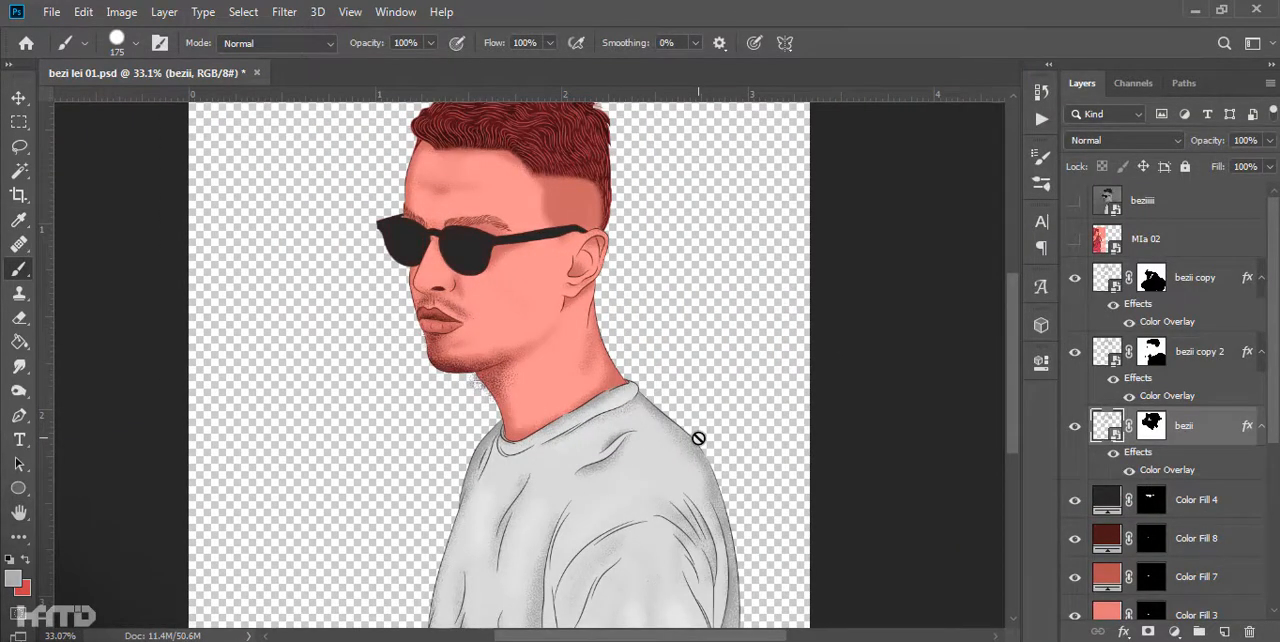
- Duplicate the bezii copy 2 line layer and hide the duplicate
scroll(500, 170, up, 9)
click(1192, 359)
key(ctrl+j)
click(1075, 352)
- Mask out the sunglasses lines on bezii copy 2 with a black brush reduced to size 25
click(1151, 426)
scroll(665, 318, up, 7)
key(bracketleft)
key(bracketleft)
key(bracketleft)
key(bracketleft)
key(bracketleft)
key(bracketleft)
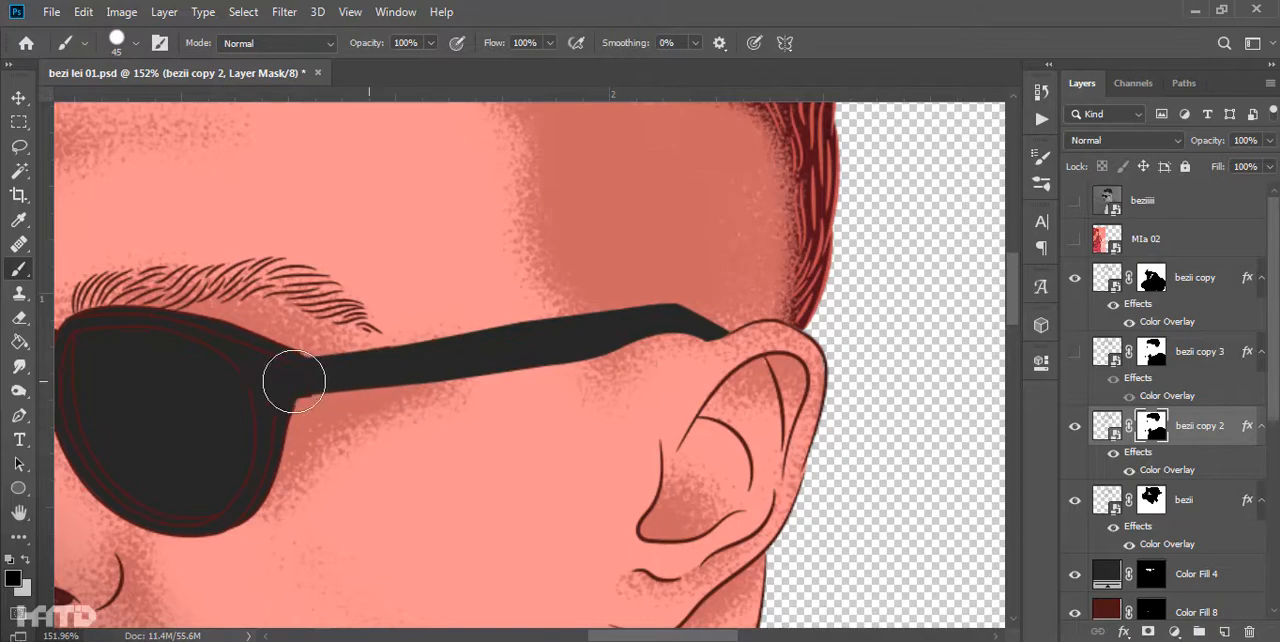
drag(309, 381, 639, 426)
drag(632, 422, 391, 439)
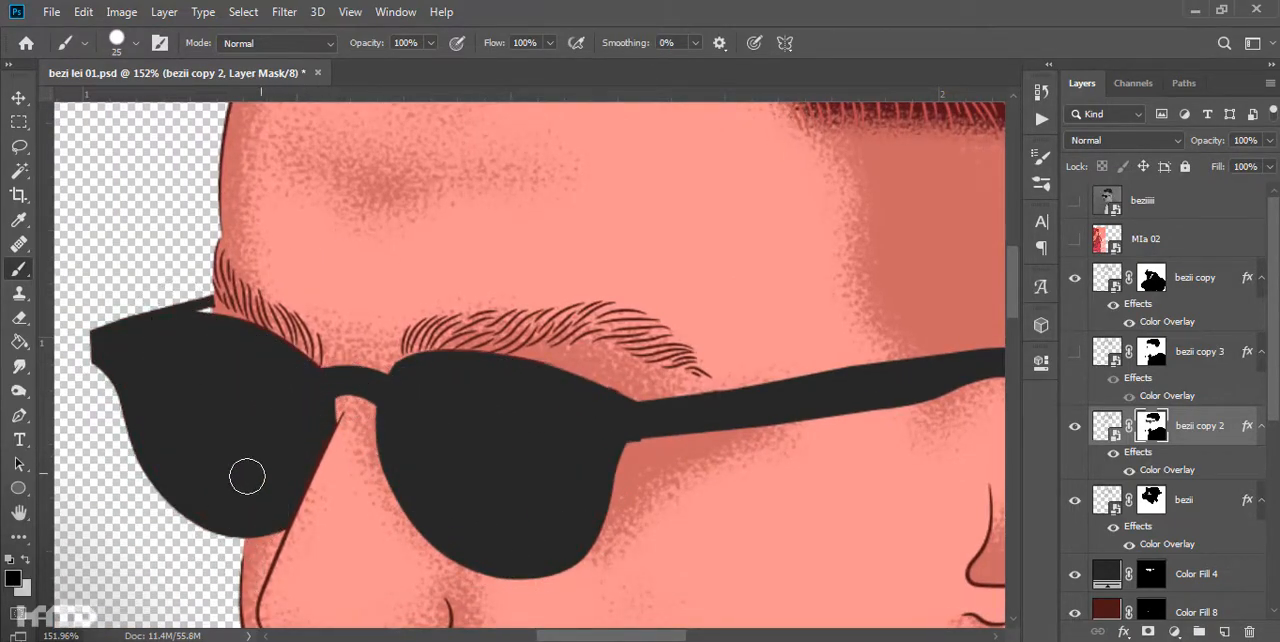
scroll(1175, 434, down, 5)
scroll(1178, 368, up, 3)
- Show bezii copy 3 with bezii copy 2 and bezii hidden, and mask out its eyebrow lines around the glasses
click(1075, 275)
click(1075, 349)
click(1075, 423)
click(1151, 275)
scroll(707, 324, down, 5)
scroll(697, 316, up, 5)
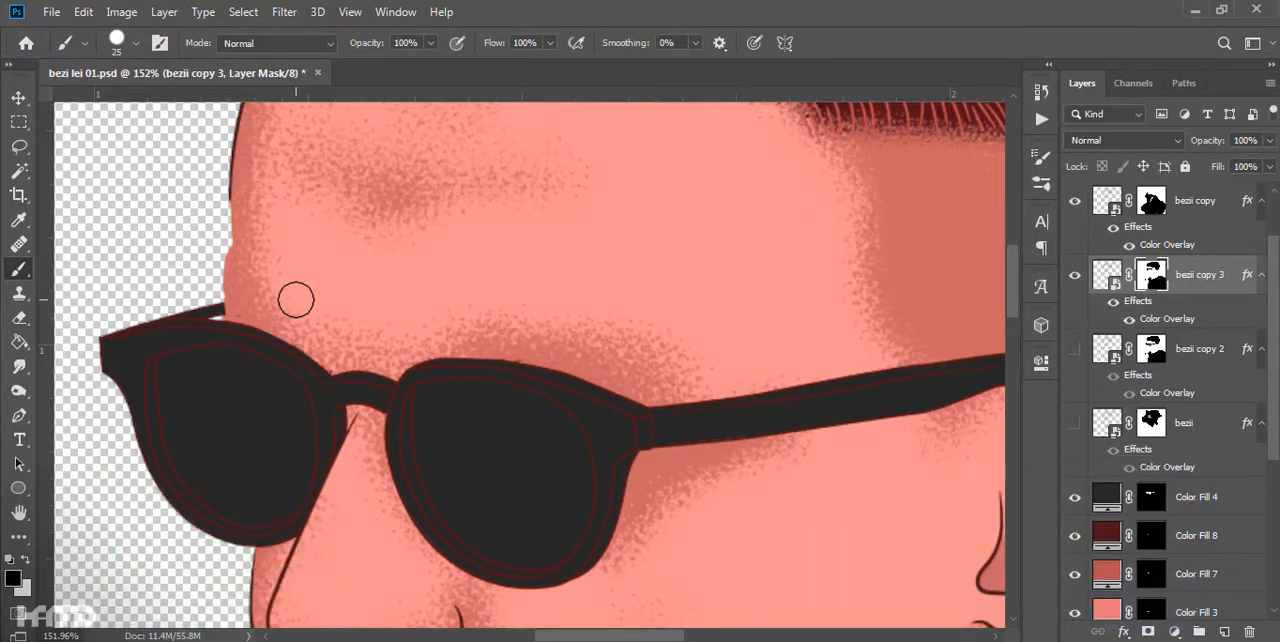
scroll(326, 590, up, 2)
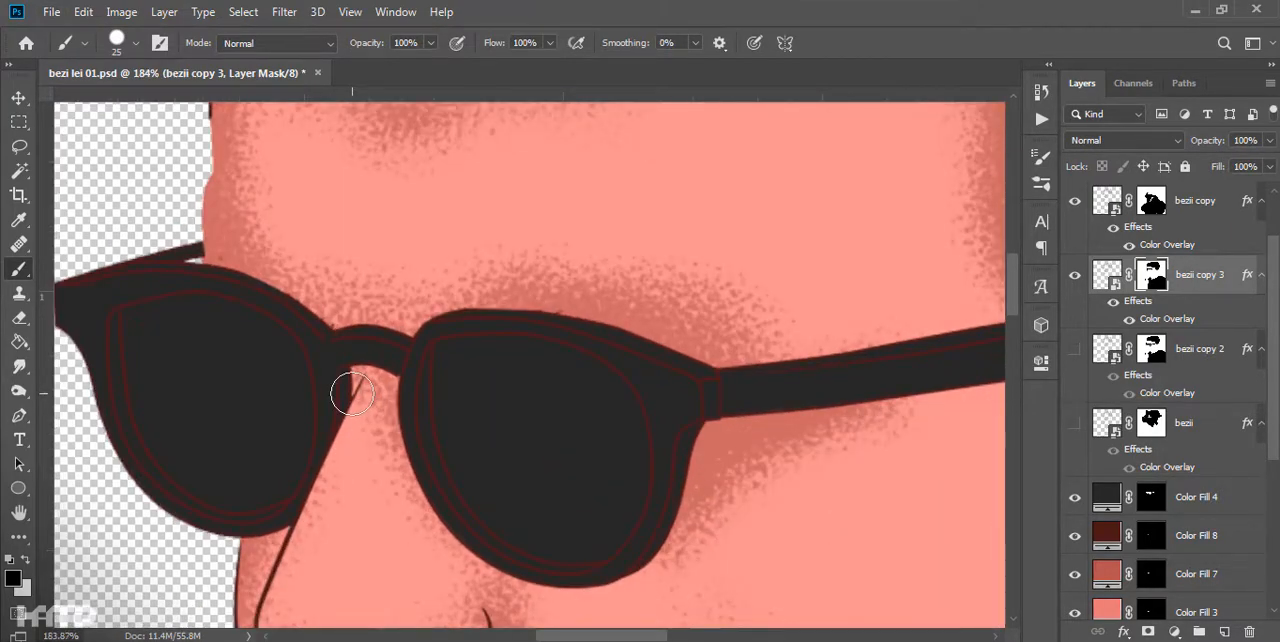
scroll(352, 394, down, 5)
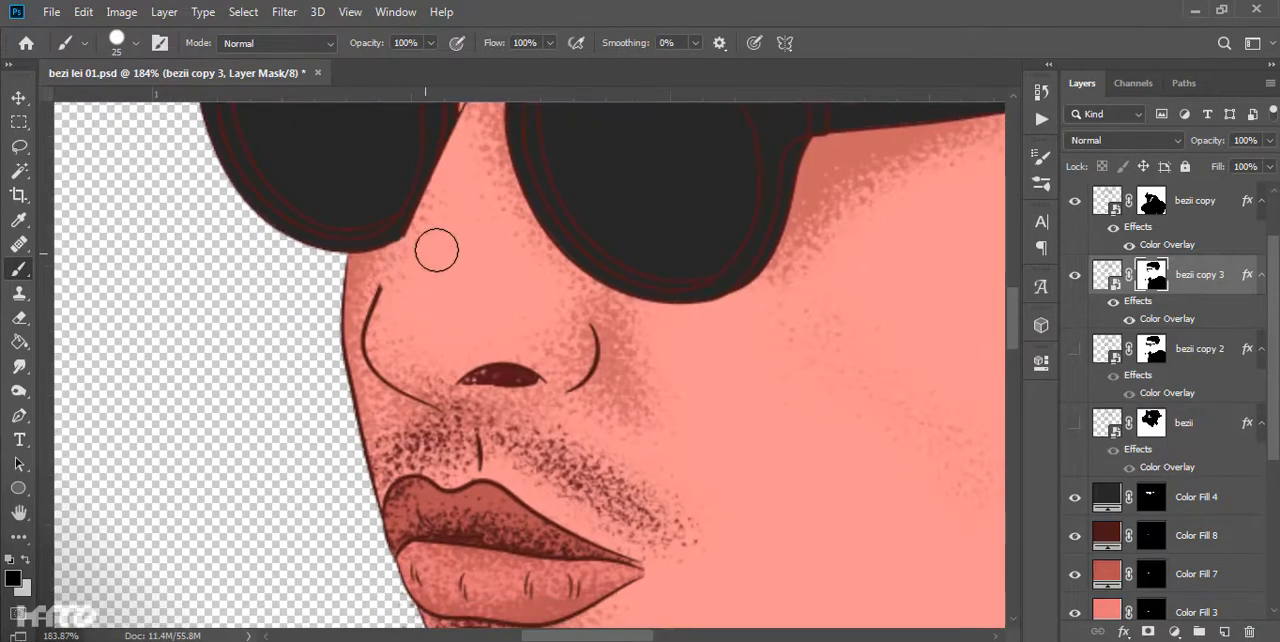
- Mask out the remaining nose, mouth, ear, neck and forehead lines on bezii copy 3 so it keeps only the glasses lines
scroll(487, 376, down, 13)
key(bracketright)
key(bracketright)
key(bracketright)
key(bracketright)
key(bracketright)
key(bracketright)
key(bracketright)
key(bracketright)
key(bracketright)
key(bracketright)
key(bracketright)
key(bracketright)
key(bracketright)
drag(772, 530, 589, 471)
scroll(674, 417, up, 9)
mouse_move(674, 417)
mouse_down()
mouse_move(557, 594)
mouse_move(547, 640)
mouse_up()
key(bracketleft)
key(bracketleft)
key(bracketleft)
key(bracketleft)
drag(560, 347, 609, 257)
drag(350, 210, 760, 607)
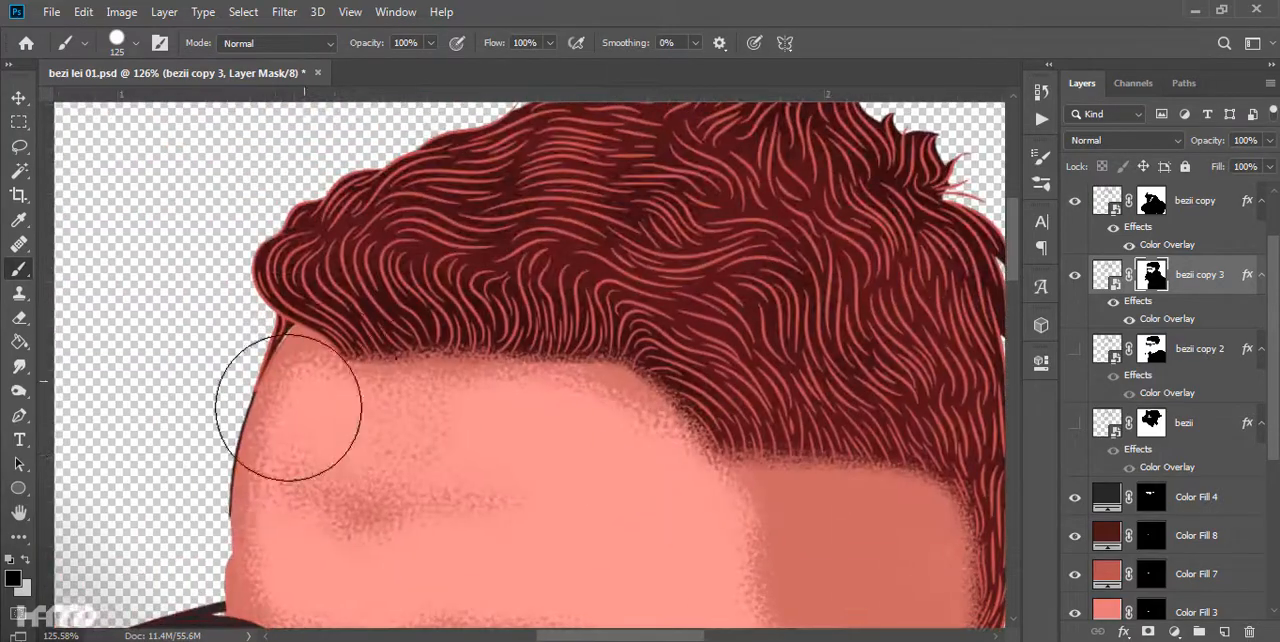
- Turn bezii copy 2 and bezii back on and set the Color Overlay of the bezii copy 3 glasses lines to 101010
scroll(329, 394, down, 7)
click(1075, 349)
click(1075, 423)
double_click(1167, 319)
click(993, 149)
click(785, 505)
click(785, 543)
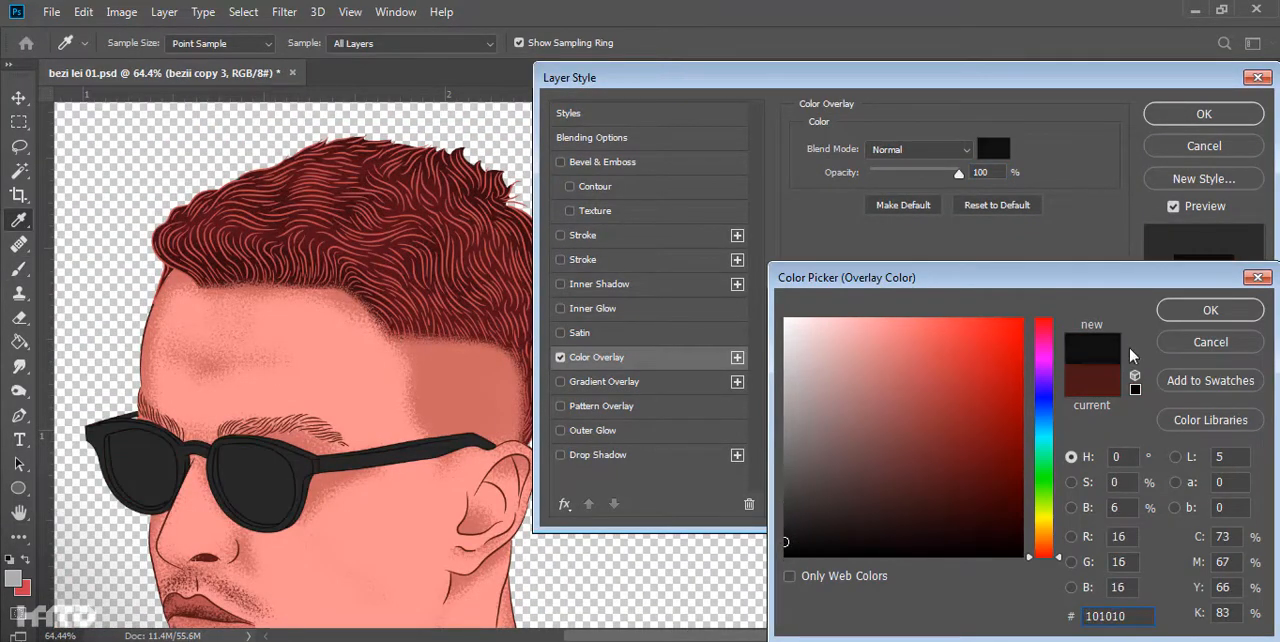
click(1210, 310)
click(1204, 114)
- Group all line and color fill layers from the bottom fill up to bezii copy, and save the document
scroll(674, 457, down, 8)
drag(674, 457, 557, 306)
scroll(584, 420, up, 2)
key(v)
scroll(1223, 526, down, 6)
click(1192, 600)
scroll(1191, 527, up, 7)
shift+click(1195, 277)
key(ctrl+g)
scroll(878, 365, up, 3)
key(ctrl+s)
- Add a new Overlay-mode layer filled with 50% gray above Group 1 and clip it to the group
scroll(610, 190, down, 3)
drag(600, 185, 670, 410)
scroll(543, 294, up, 8)
scroll(540, 290, down, 5)
alt+click(1223, 631)
click(463, 337)
click(450, 545)
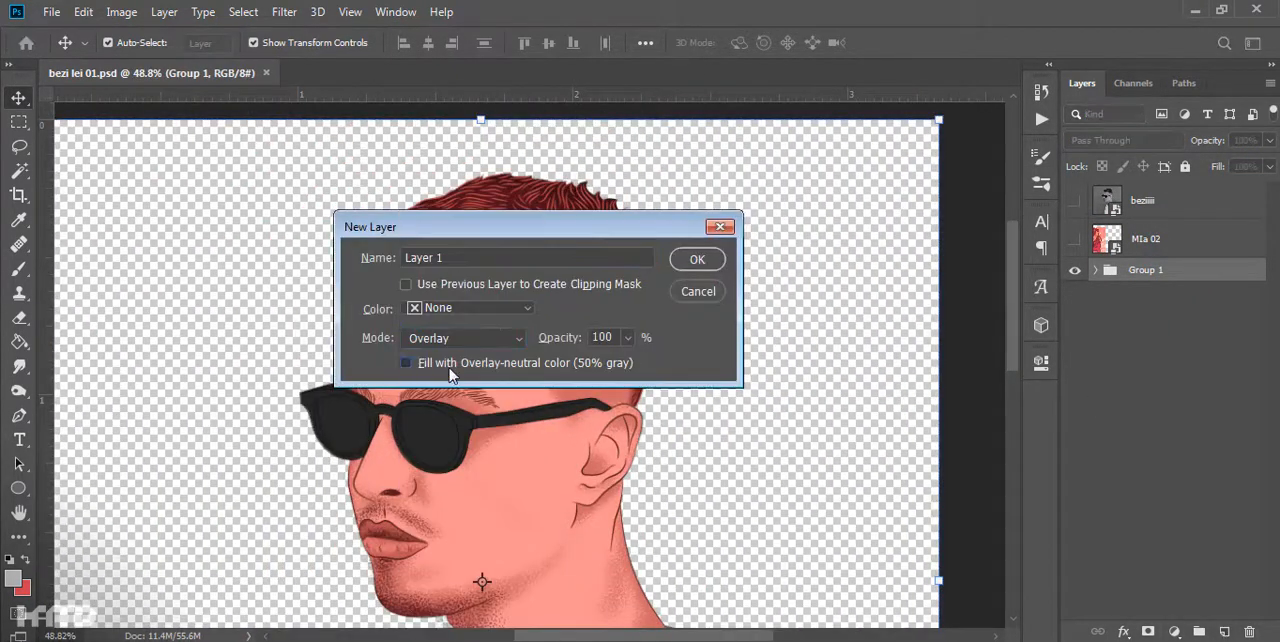
click(411, 364)
click(694, 260)
scroll(533, 398, up, 4)
alt+click(1134, 296)
scroll(568, 318, up, 5)
scroll(568, 322, down, 6)
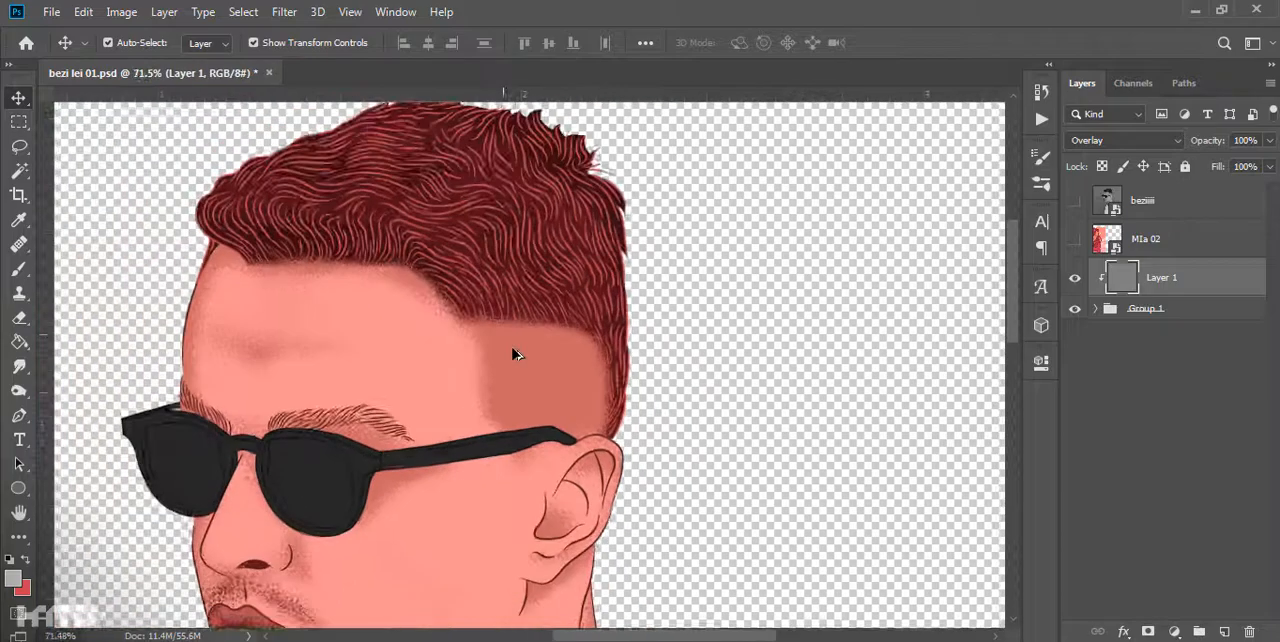
scroll(537, 549, up, 3)
- Move the gray Overlay layer into Group 1, clipped above the Color Fill 6 skin shading
key(o)
scroll(321, 407, up, 3)
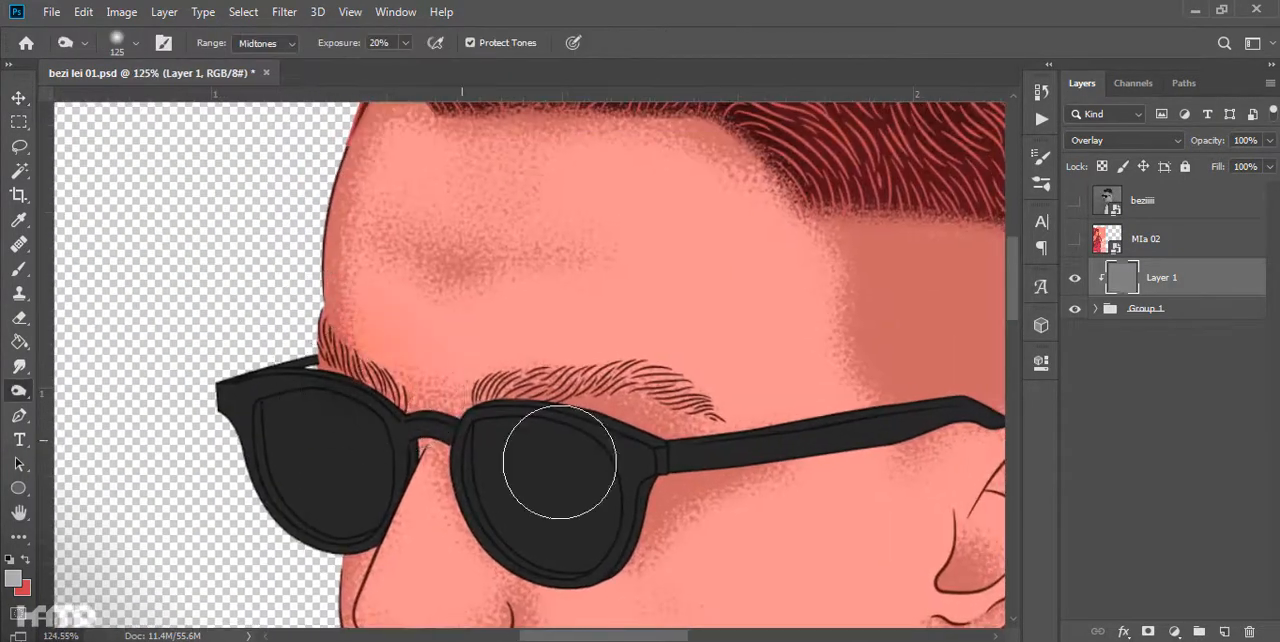
click(1097, 310)
drag(1190, 279, 1222, 427)
alt+click(1228, 427)
- Burn soft shadows onto the face, side hair fade and neck on Layer 1, using Midtones at 20% exposure
drag(360, 600, 262, 348)
drag(491, 520, 368, 366)
drag(754, 365, 691, 446)
drag(757, 200, 614, 625)
scroll(697, 283, down, 6)
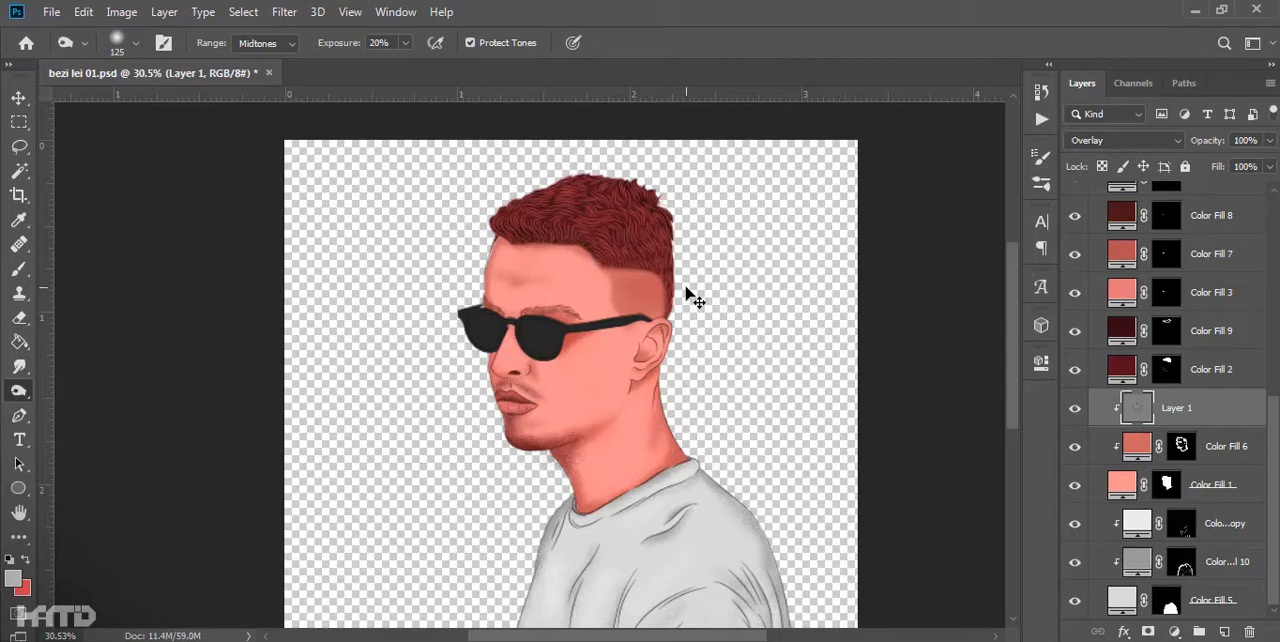
scroll(548, 313, up, 5)
scroll(514, 443, down, 3)
scroll(532, 335, up, 2)
drag(668, 525, 586, 338)
scroll(586, 342, down, 2)
scroll(611, 329, up, 3)
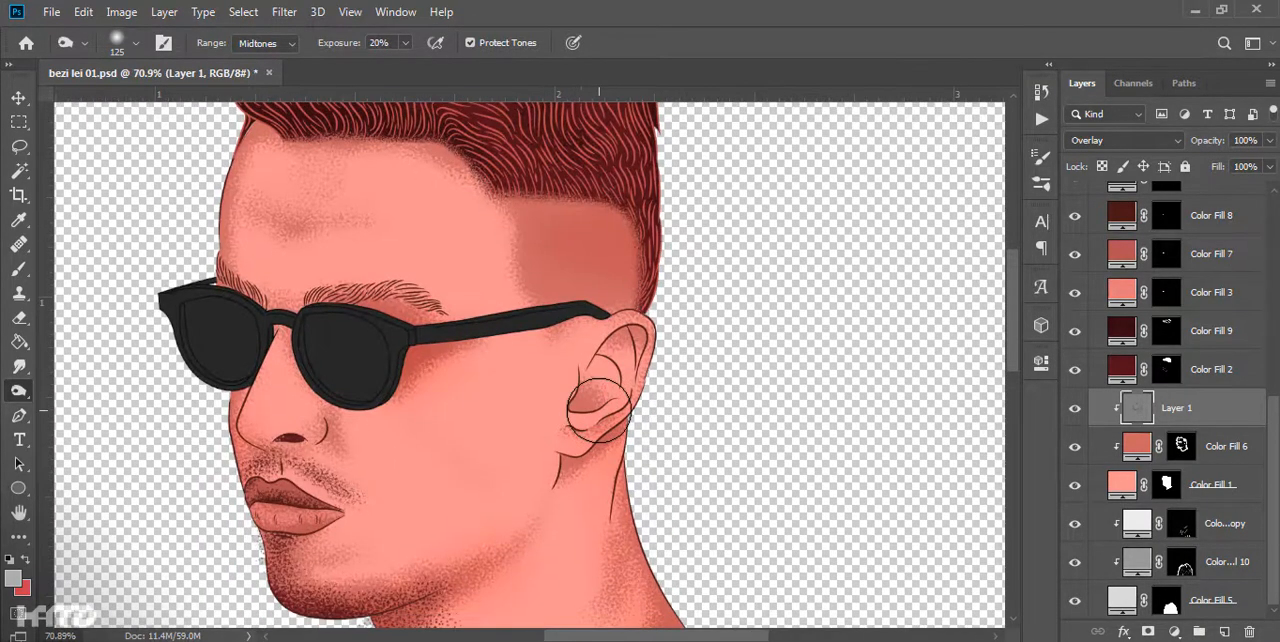
- Add a clipped light pink Solid Color fill above Color Fill 6, based on the sampled skin tone, and invert its mask
click(1148, 453)
key(i)
click(528, 508)
click(1175, 632)
click(1200, 240)
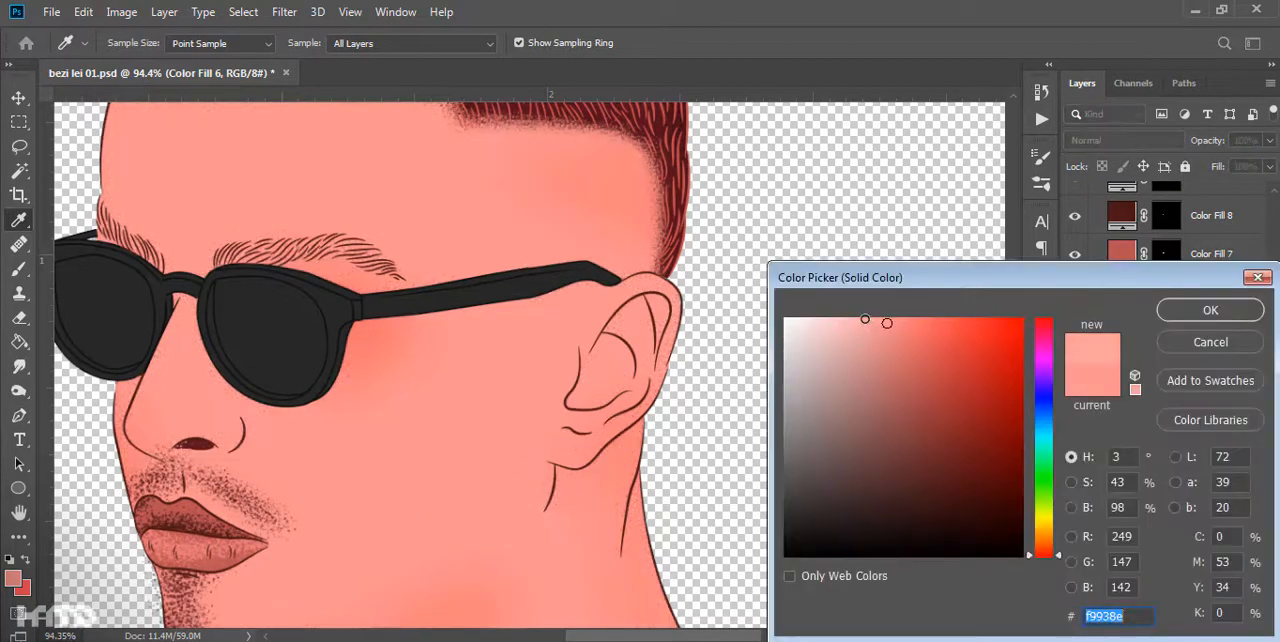
click(869, 319)
click(1209, 309)
key(ctrl+i)
- Paint grainy highlights on the cheek through the Color Fill 11 mask with a stipple brush
key(b)
right_click(491, 455)
double_click(1035, 425)
key(x)
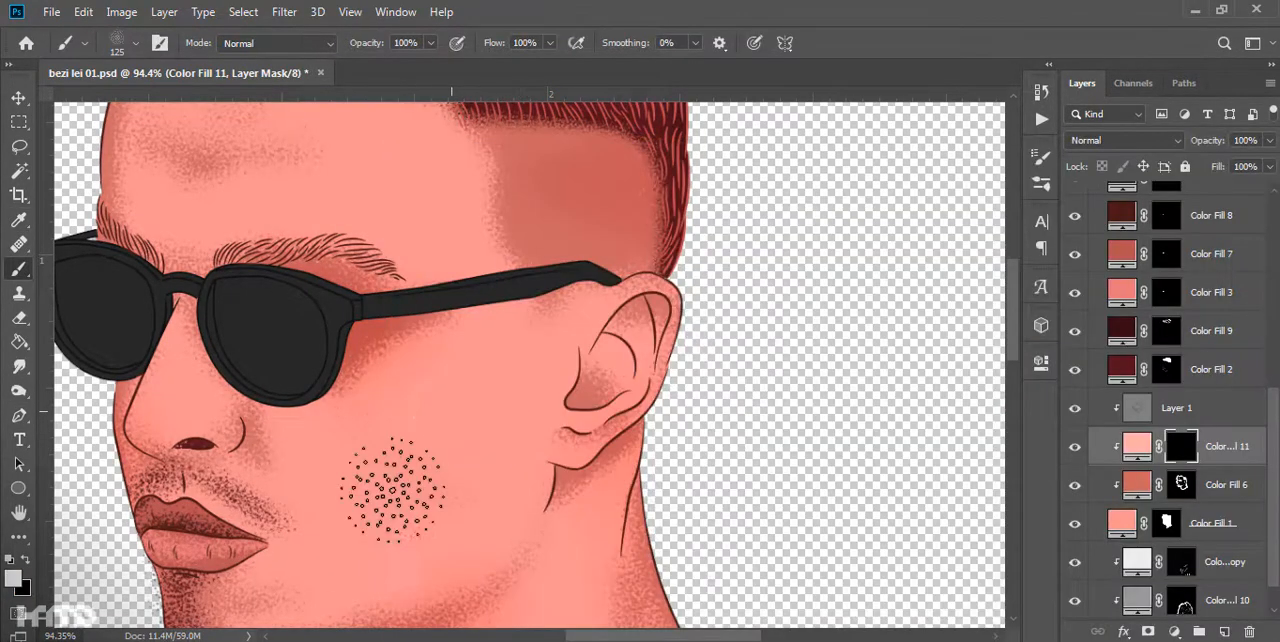
drag(435, 427, 477, 497)
scroll(451, 469, up, 1)
key(bracketleft)
mouse_move(400, 562)
mouse_down()
mouse_move(451, 469)
mouse_move(480, 346)
mouse_move(488, 390)
mouse_up()
- Paint and clean up grainy forehead highlights on the Color Fill 11 mask, checking against the reference photo
key(x)
scroll(488, 390, down, 3)
scroll(507, 432, up, 3)
scroll(1092, 174, up, 5)
click(1076, 202)
click(1076, 202)
key(x)
key(x)
scroll(497, 330, up, 3)
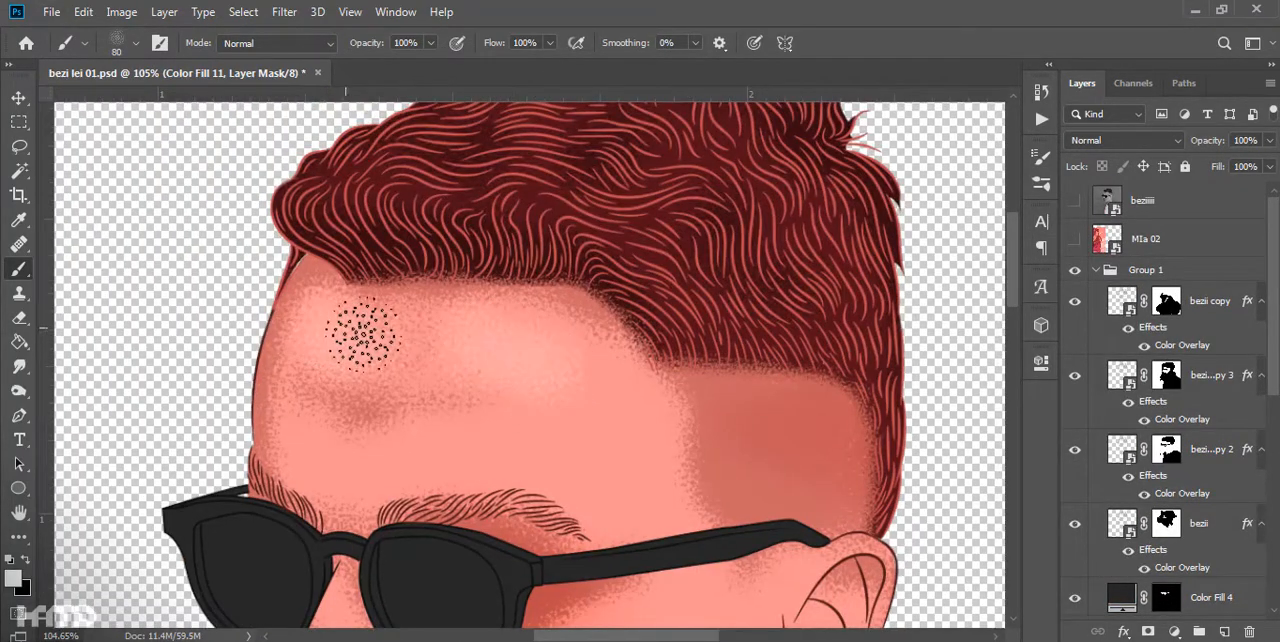
drag(359, 333, 348, 324)
scroll(400, 375, down, 6)
scroll(209, 240, up, 6)
key(x)
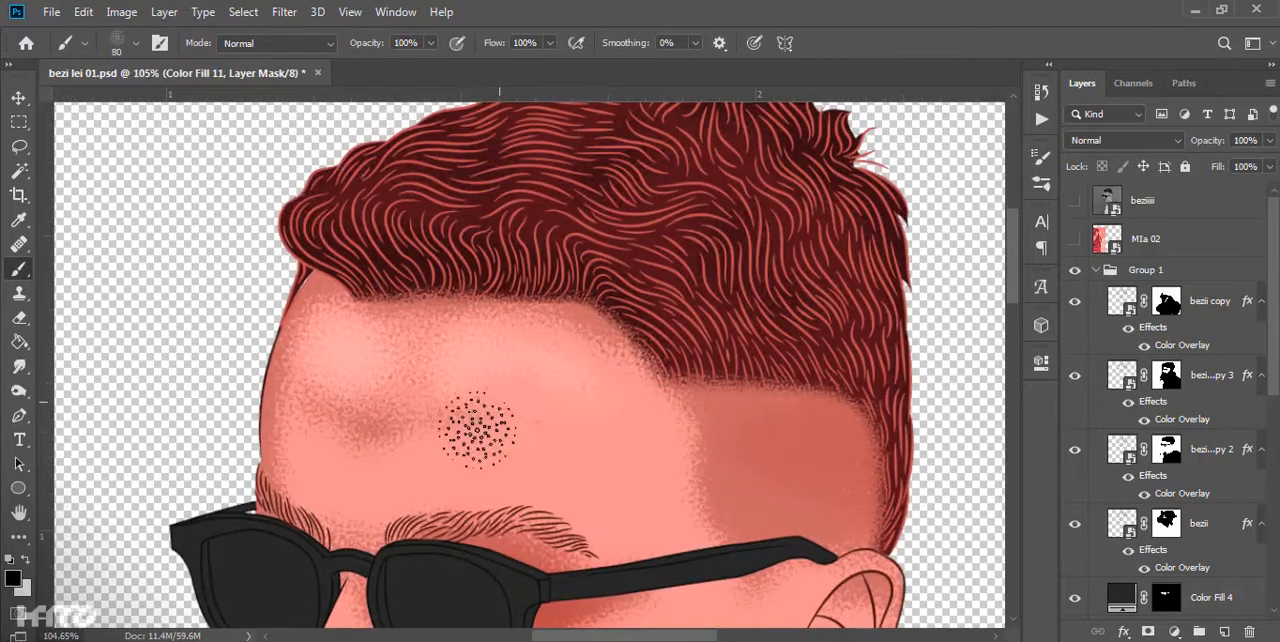
- Set the Color Fill 11 opacity to 41% and add grainy highlights along the cheek and jaw
scroll(535, 422, down, 12)
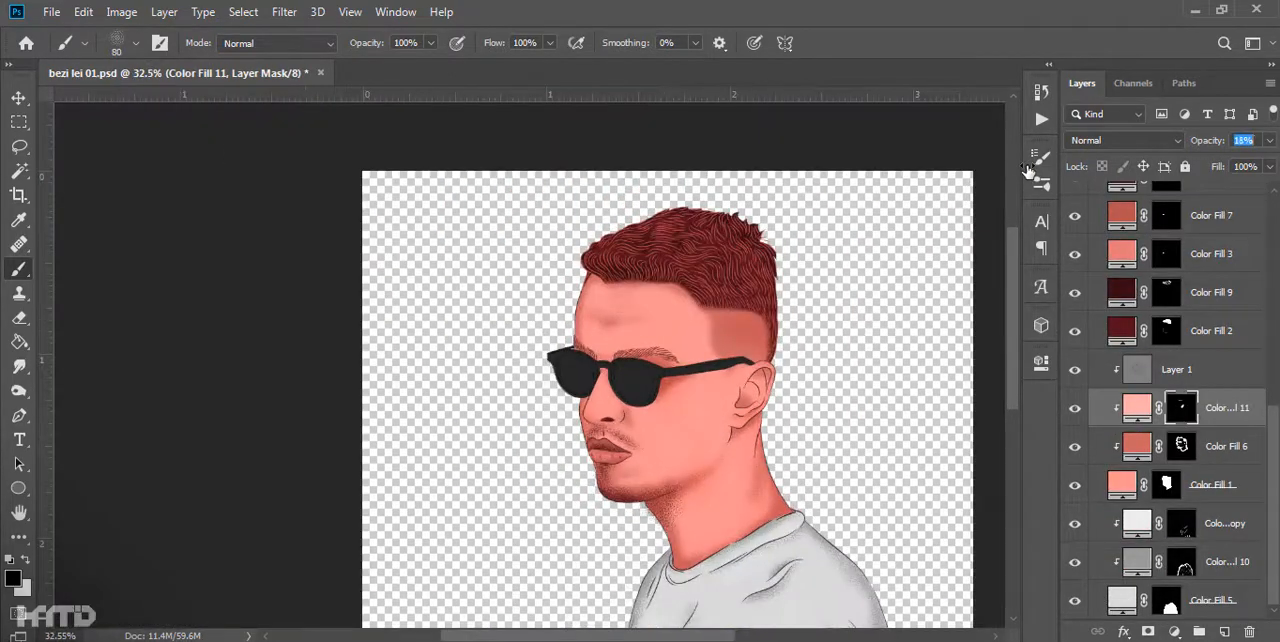
scroll(643, 423, up, 12)
key(x)
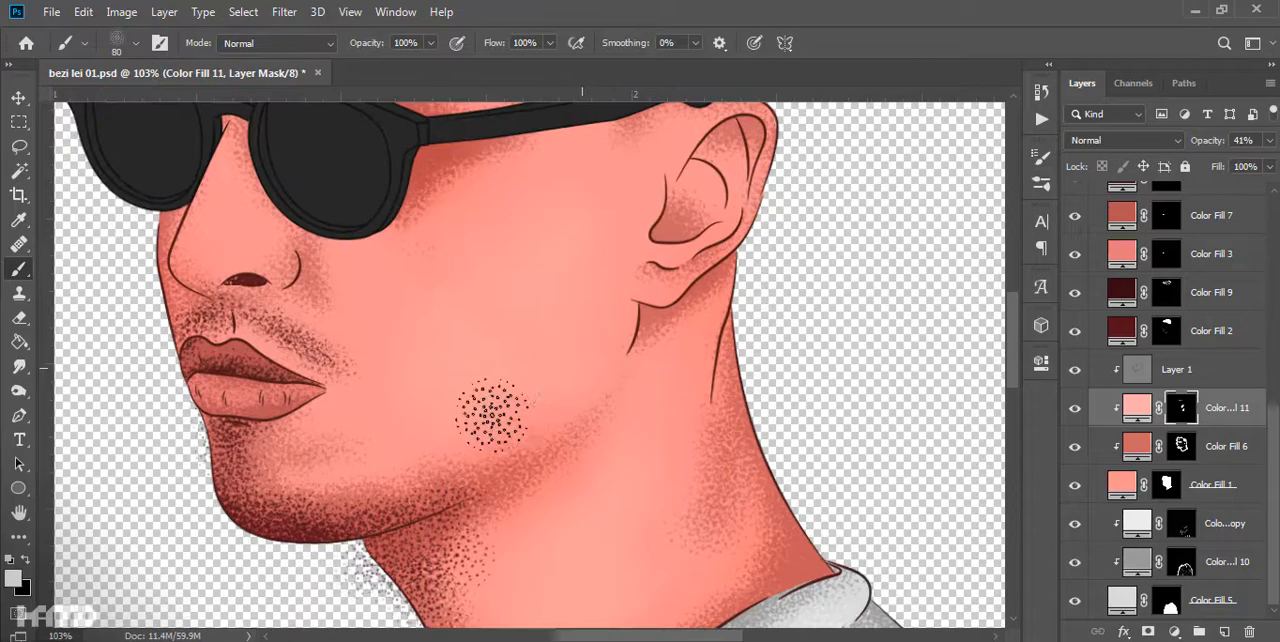
scroll(363, 337, down, 13)
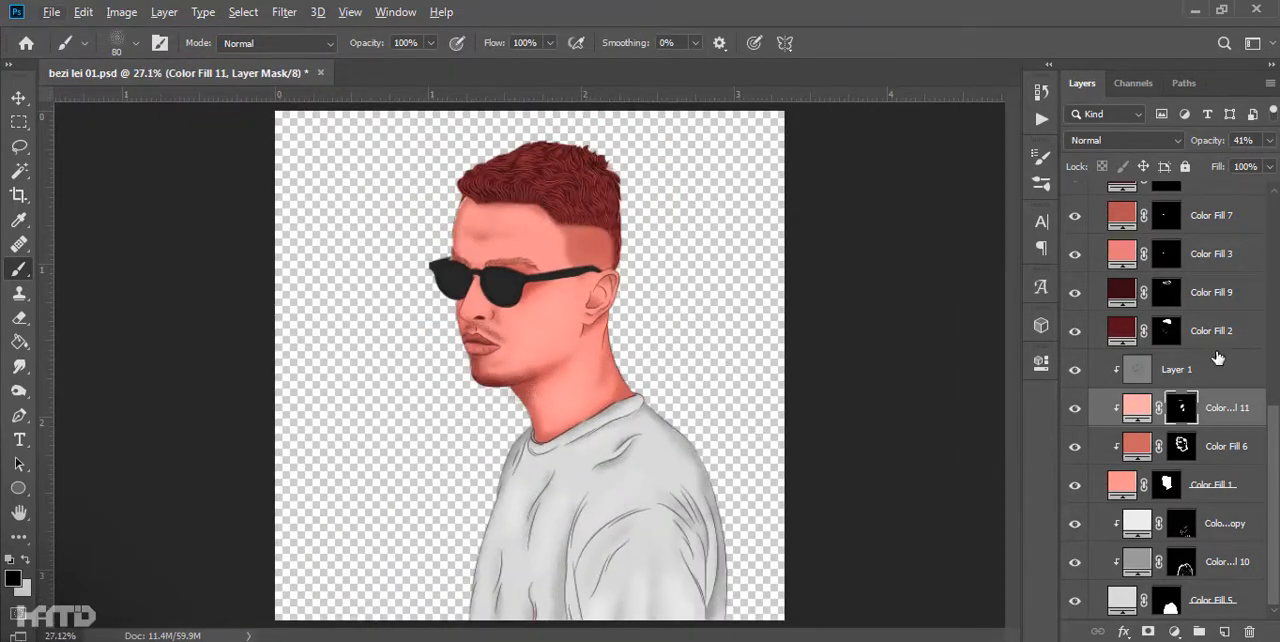
- Stipple dark hair grain over the side fade above the ear on the Color Fill 2 mask, using the size 80 brush
click(1216, 336)
scroll(594, 212, up, 16)
key(x)
scroll(730, 485, down, 10)
scroll(745, 474, up, 9)
scroll(732, 500, up, 3)
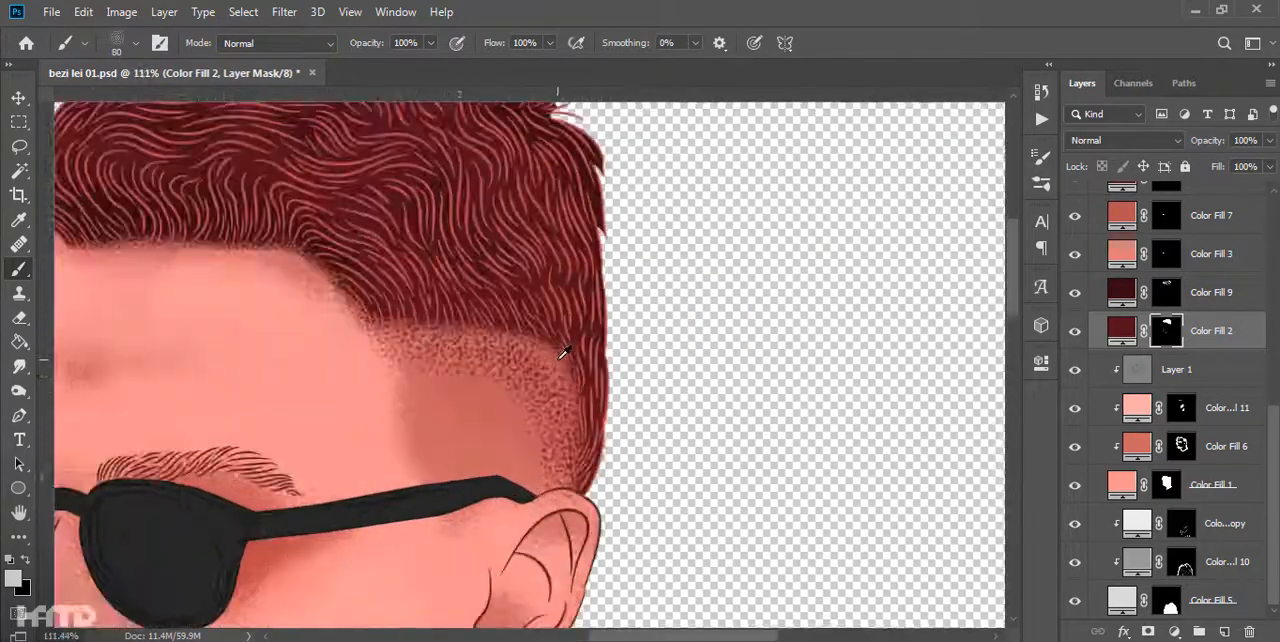
scroll(545, 330, down, 12)
scroll(632, 378, up, 12)
scroll(733, 383, up, 4)
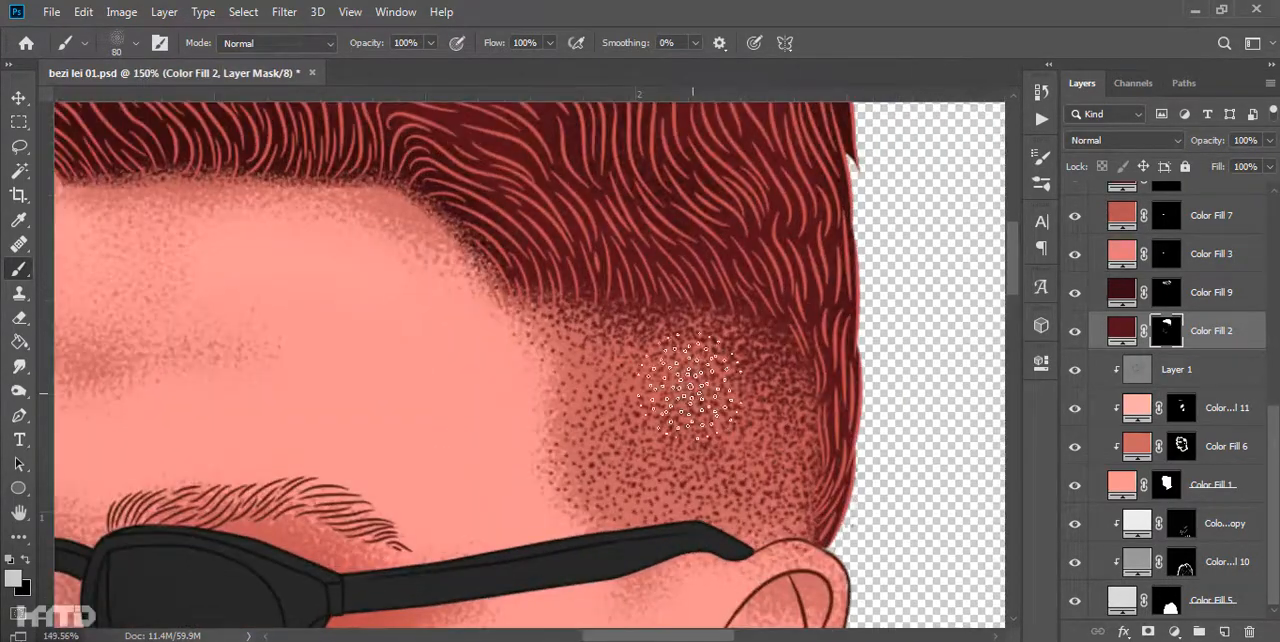
- Stipple dark hair grain along the front hairline on the Color Fill 2 mask
scroll(778, 392, down, 10)
scroll(725, 380, up, 9)
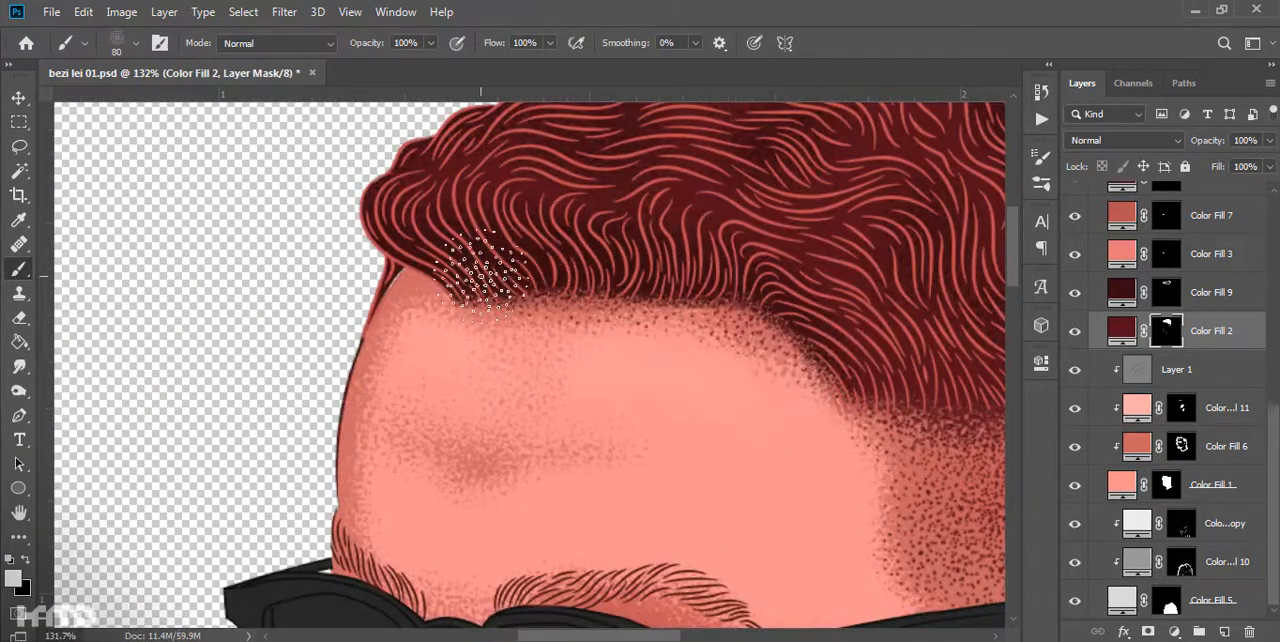
scroll(580, 270, down, 6)
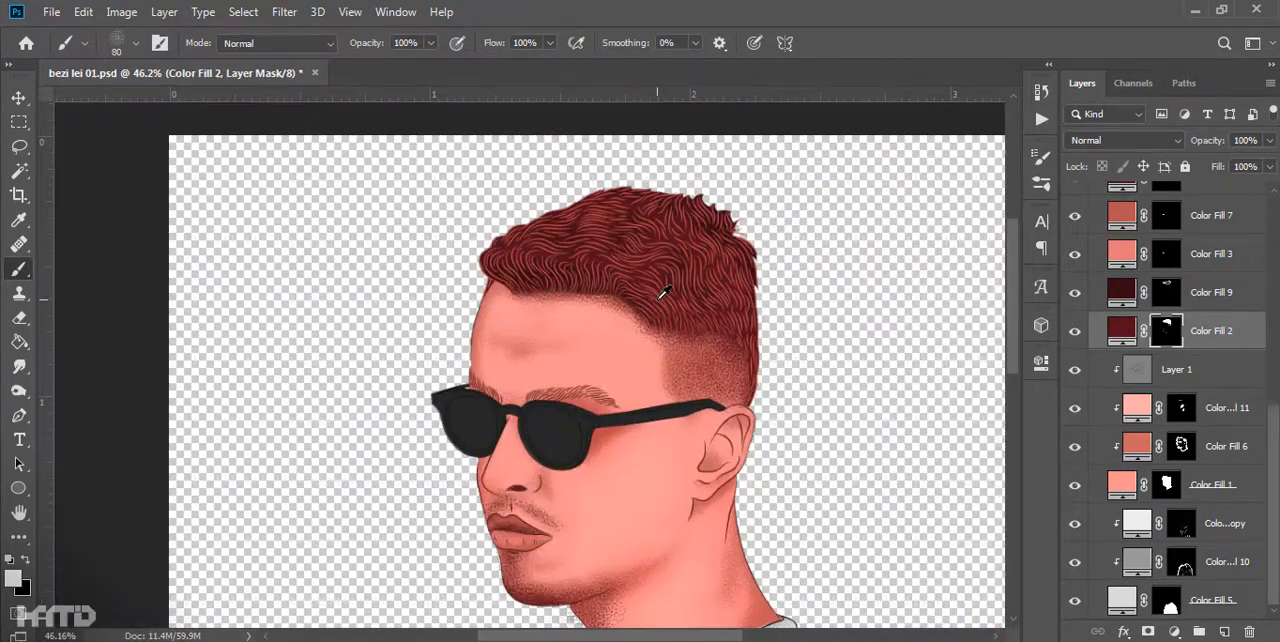
- Add a near-black Solid Color fill clipped to the Color Fill 4 glasses layer and invert its mask
scroll(663, 292, up, 7)
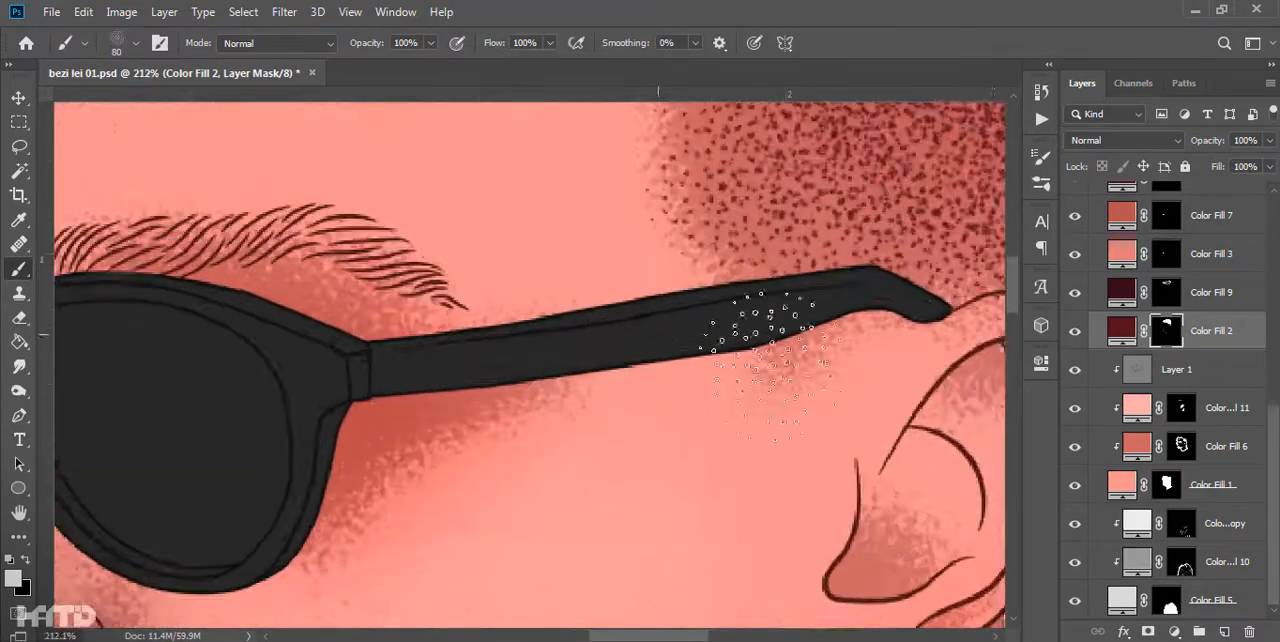
scroll(1225, 261, up, 3)
click(1225, 272)
click(1174, 632)
click(1168, 298)
click(883, 534)
click(1211, 308)
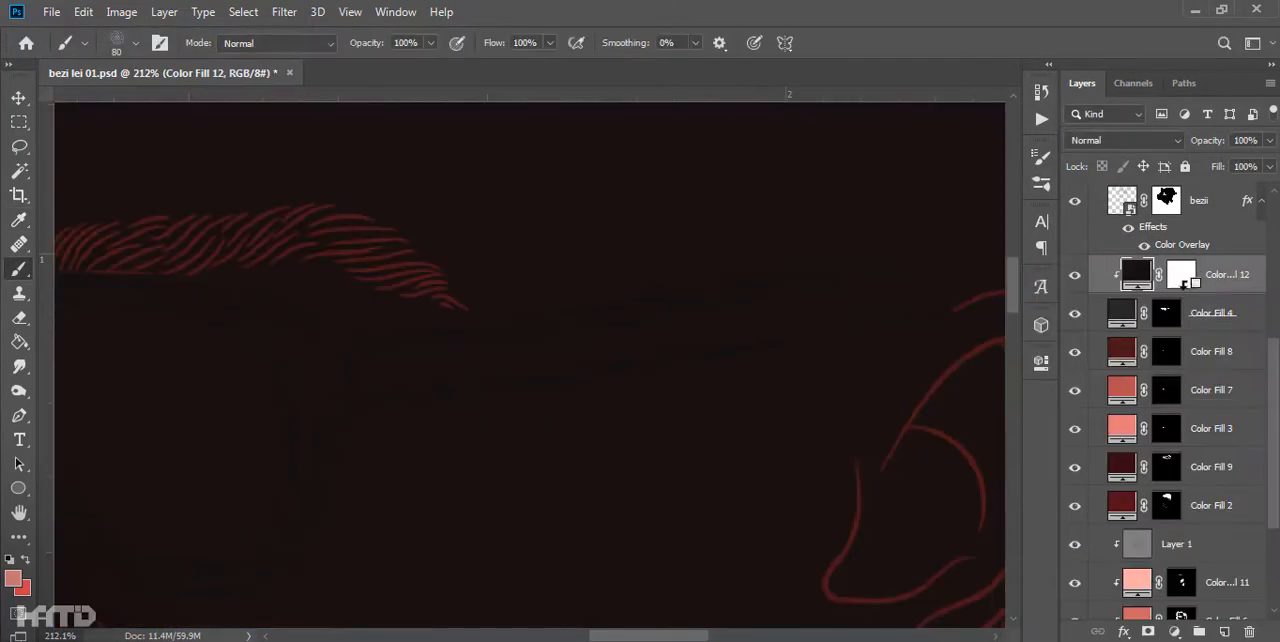
alt+click(1214, 292)
key(ctrl+i)
- Paint grainy dark shadows on the glasses temple, lens edges and lower rims through the Color Fill 12 mask
drag(594, 443, 893, 395)
mouse_move(449, 588)
mouse_down()
mouse_move(949, 357)
mouse_move(1003, 514)
mouse_up()
mouse_move(480, 400)
mouse_down()
mouse_move(423, 543)
mouse_move(274, 460)
mouse_up()
scroll(640, 416, down, 8)
scroll(640, 416, up, 5)
drag(625, 375, 694, 529)
scroll(694, 529, down, 2)
drag(770, 349, 386, 303)
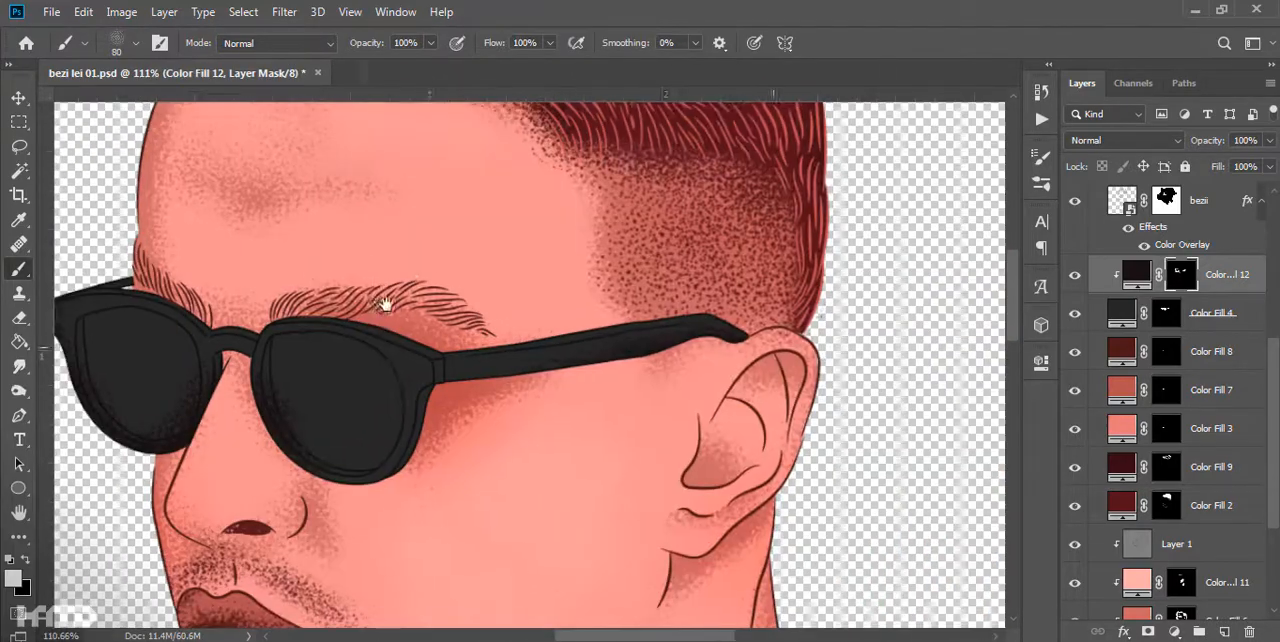
- Add a medium gray Solid Color fill clipped above Color Fill 12 on the glasses
scroll(440, 430, up, 2)
click(1174, 631)
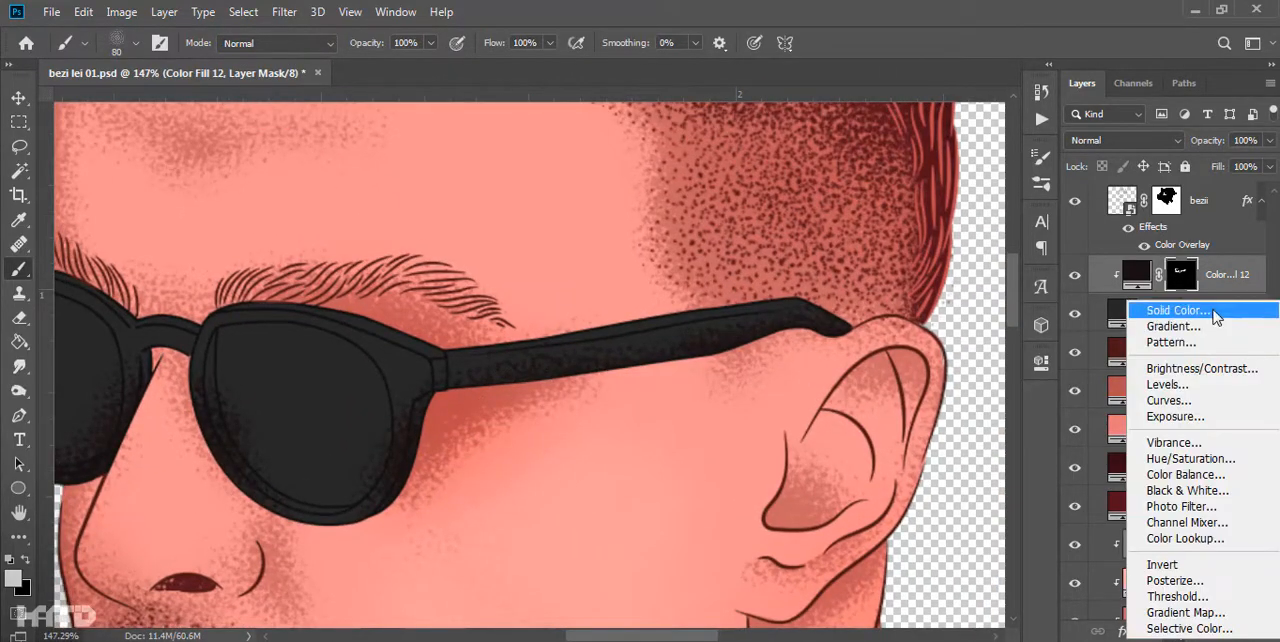
click(1143, 221)
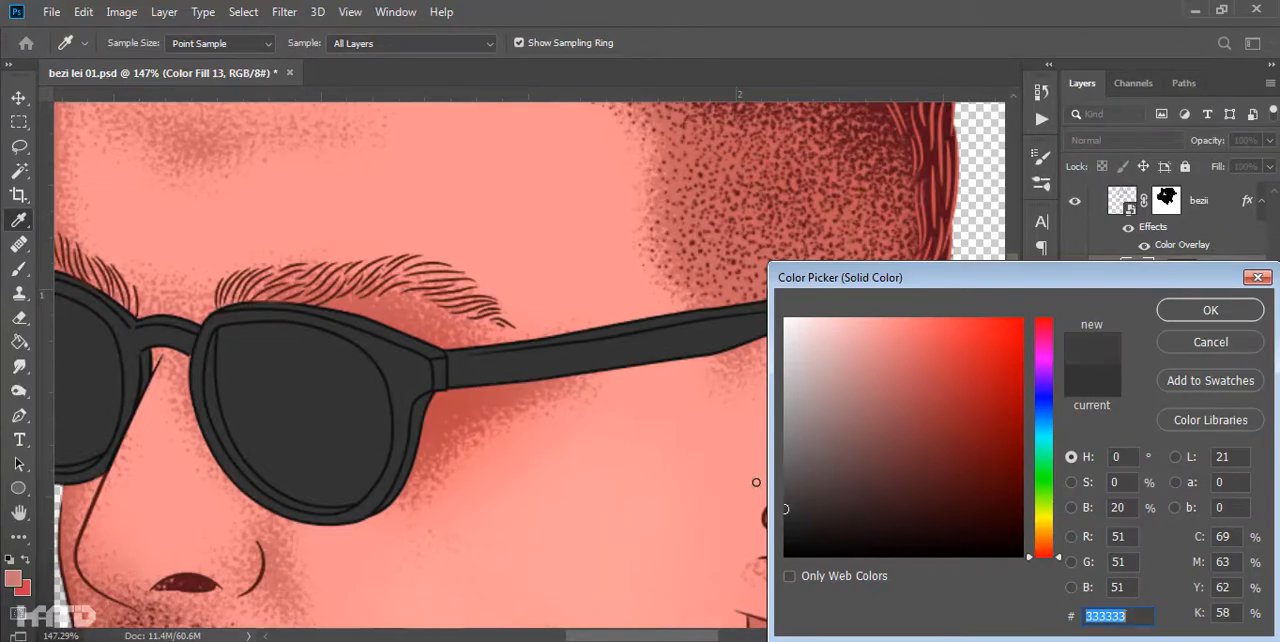
drag(756, 482, 757, 474)
click(1210, 310)
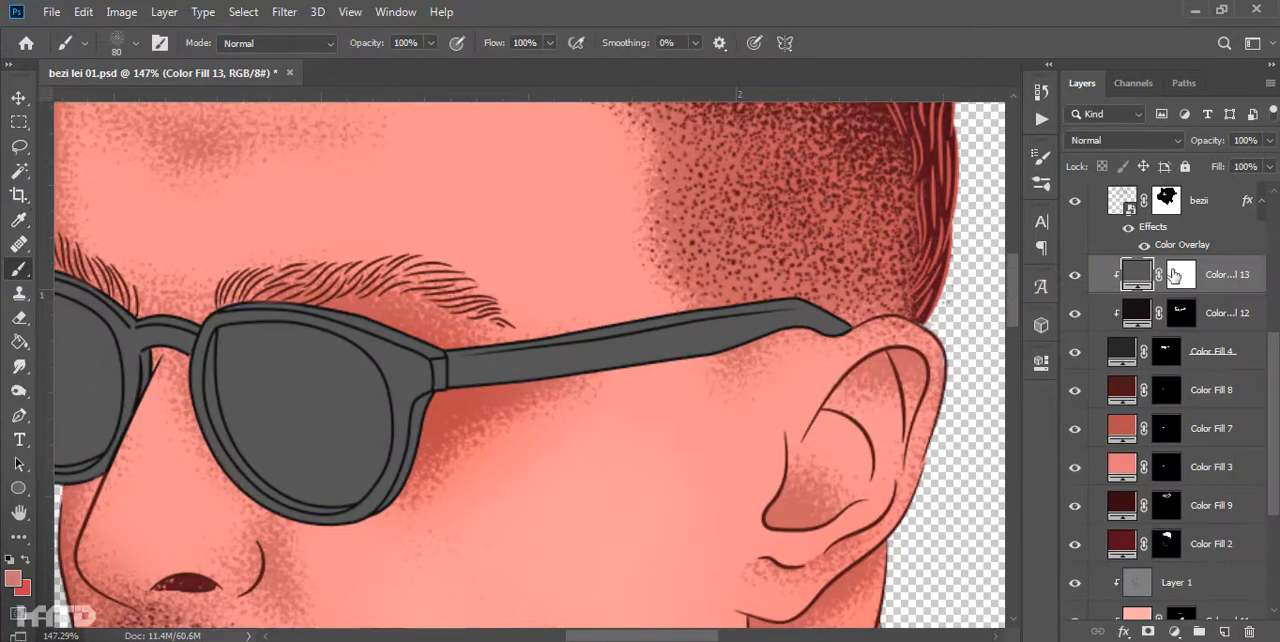
- Invert the Color Fill 13 mask and paint grainy gray highlights along the upper edges of the glasses frame
click(1176, 276)
key(ctrl+i)
drag(360, 265, 245, 270)
drag(108, 252, 415, 332)
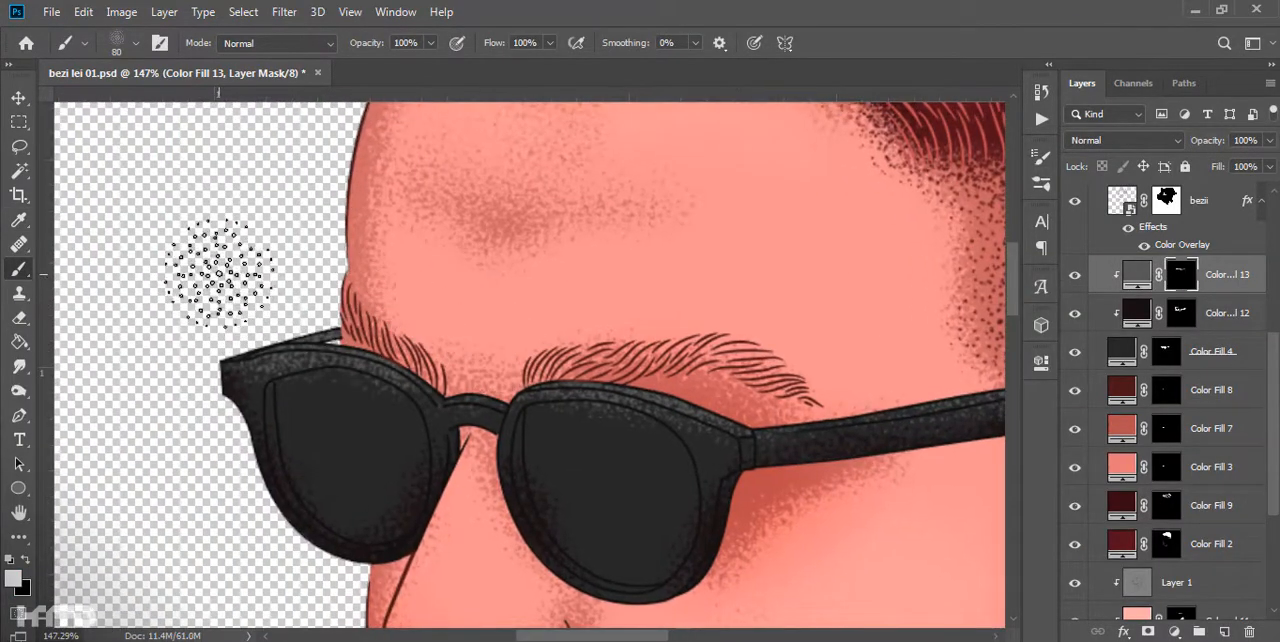
- Paint a grainy gray highlight inside a Pen-path selection along the lower rim of the lens nearest the ear on the Color Fill 13 mask
scroll(555, 537, up, 8)
drag(555, 537, 368, 427)
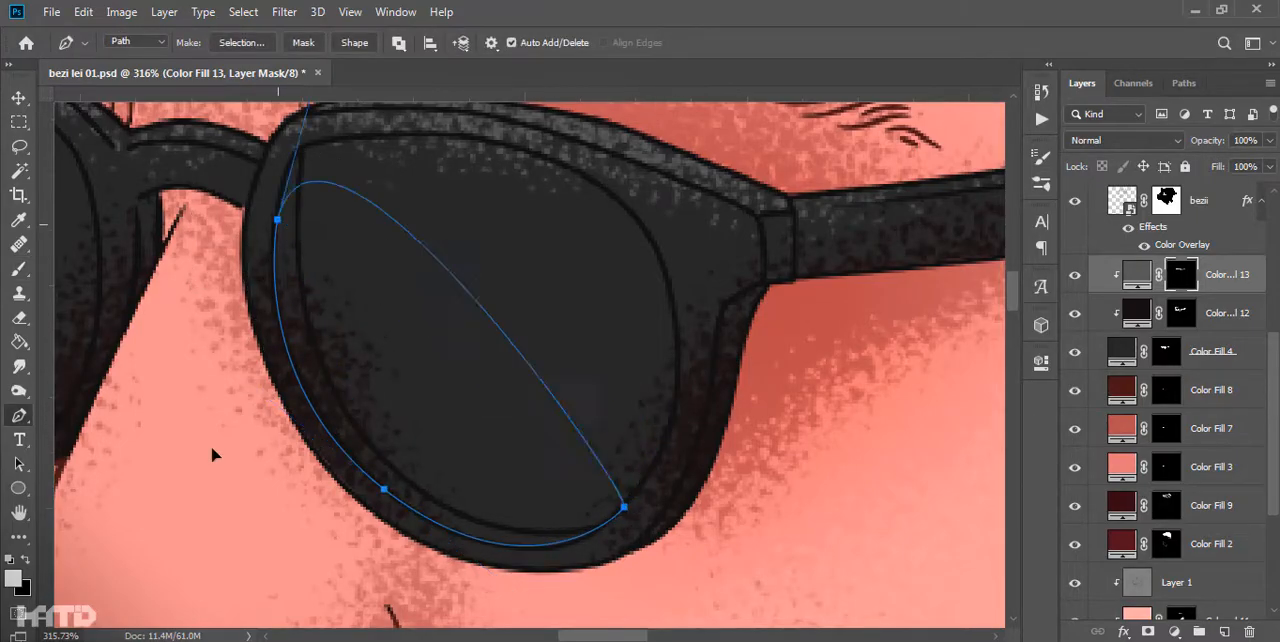
key(ctrl+Return)
key(b)
drag(500, 528, 325, 385)
key(ctrl+d)
- Select the lower rim of the far lens with a Pen path and paint a matching grainy gray highlight there
scroll(487, 400, down, 6)
drag(566, 420, 785, 402)
scroll(423, 428, up, 8)
key(p)
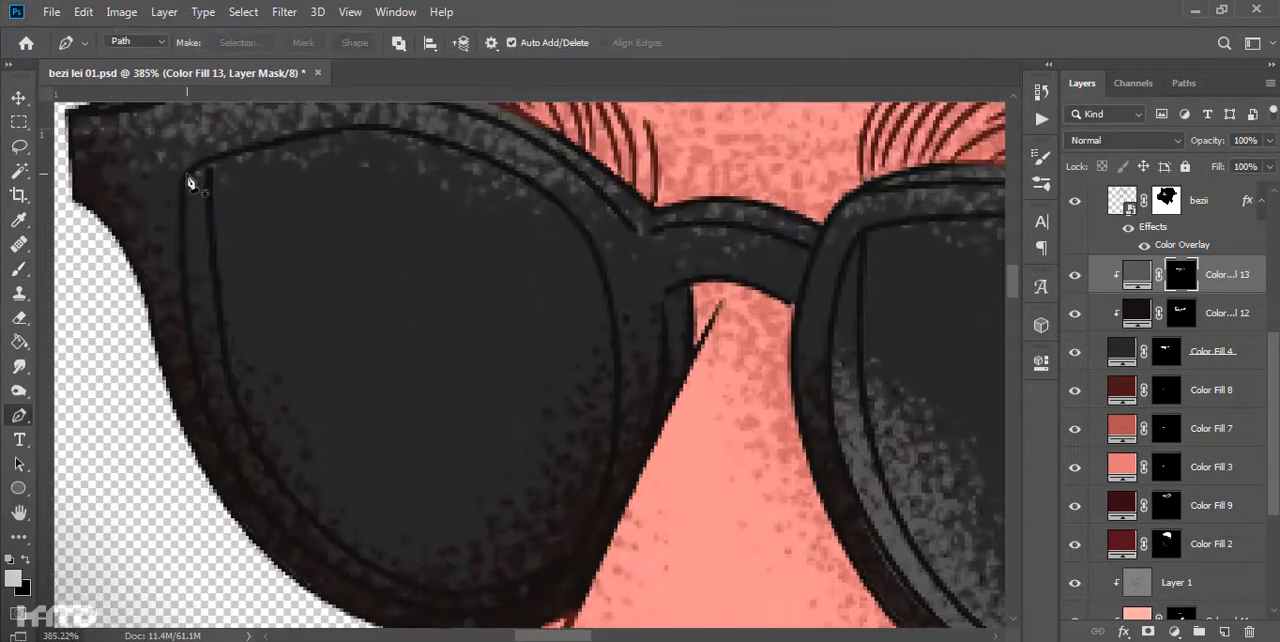
click(188, 175)
key(ctrl+Return)
key(b)
drag(205, 300, 423, 514)
key(ctrl+d)
scroll(423, 514, down, 10)
- Lower the opacity of the Color Fill 12 shadow layer on the glasses to 65%
drag(985, 370, 717, 380)
scroll(675, 375, up, 3)
scroll(617, 403, down, 8)
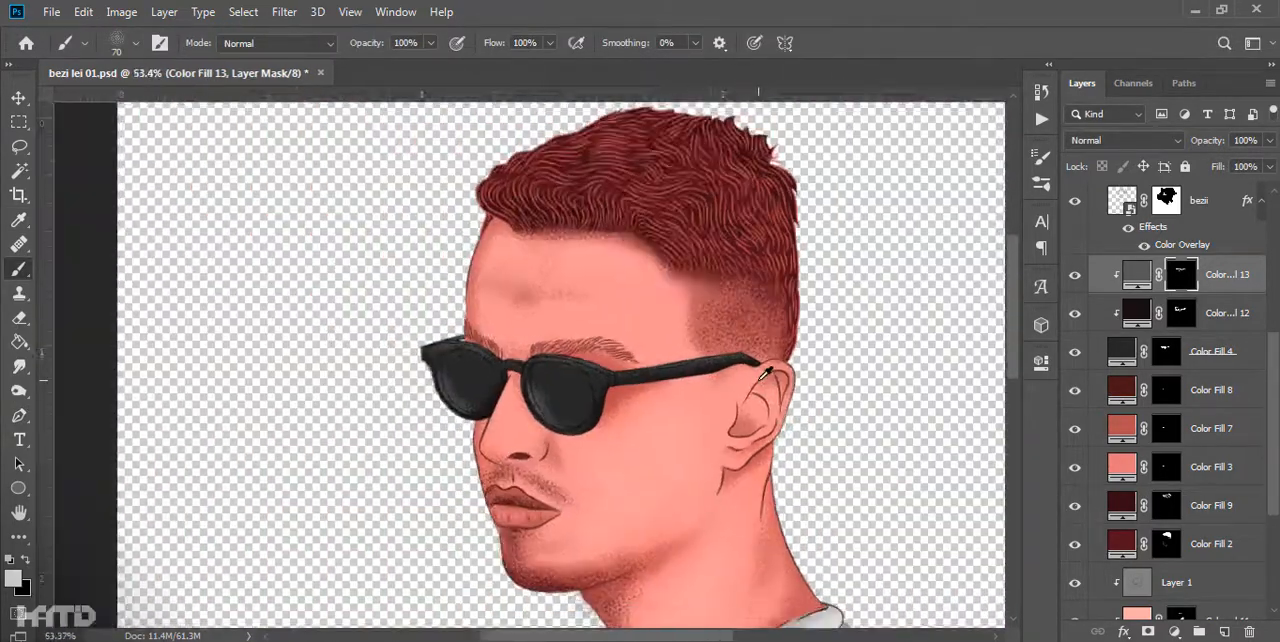
scroll(715, 410, up, 2)
scroll(1194, 405, up, 2)
click(1140, 391)
scroll(703, 440, up, 5)
drag(1207, 141, 933, 154)
scroll(480, 372, up, 11)
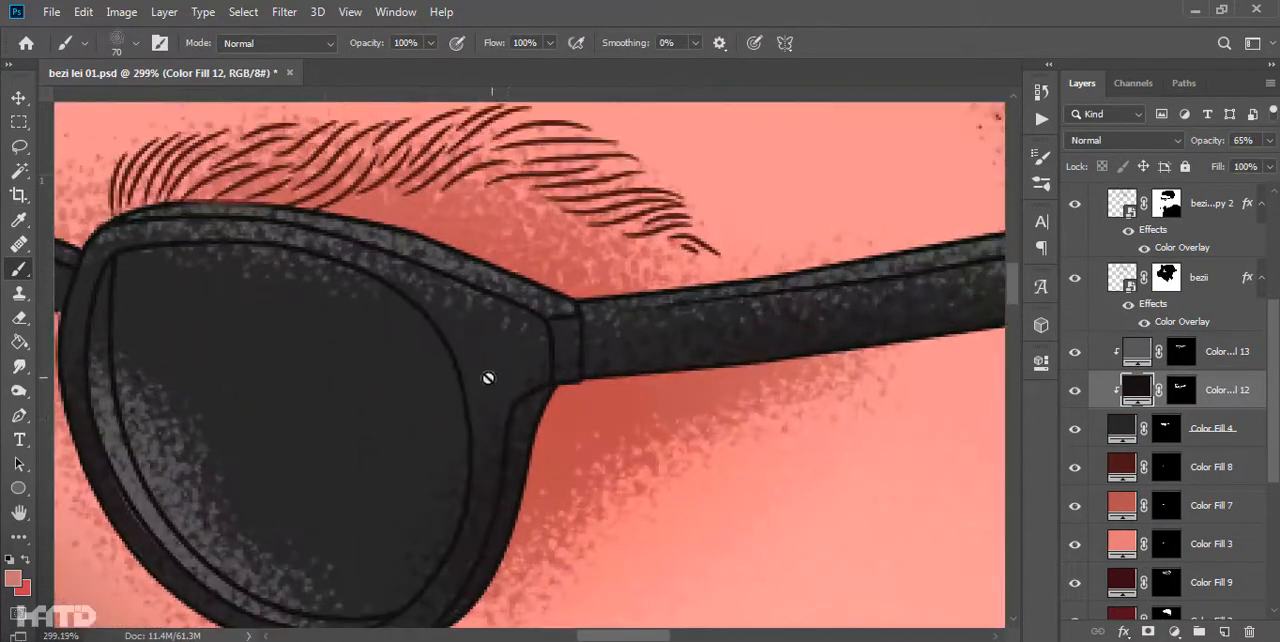
scroll(700, 375, down, 10)
- Target Color Fill 13 and trace the inner outline of the far lens with the Pen tool
scroll(624, 384, up, 2)
click(1237, 358)
scroll(185, 303, up, 4)
key(p)
scroll(183, 298, up, 4)
click(201, 280)
right_click(217, 378)
click(196, 305)
drag(224, 470, 238, 507)
drag(514, 384, 511, 374)
drag(493, 336, 485, 320)
drag(431, 286, 420, 282)
- Trace the inner outline of the near lens with the Pen tool and convert both lens paths into a selection
drag(739, 410, 354, 275)
drag(322, 207, 332, 362)
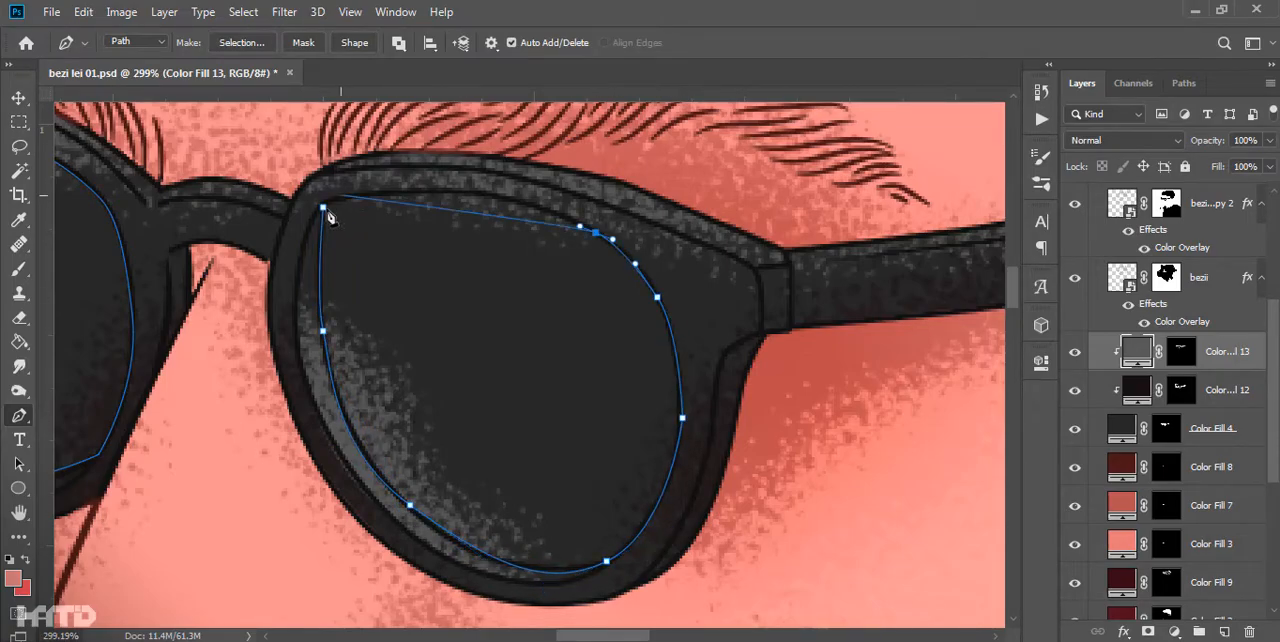
drag(322, 207, 220, 250)
scroll(428, 331, down, 10)
drag(434, 331, 452, 353)
key(ctrl+Return)
- Fill the selected lenses with a #161616 Solid Color layer above Color Fill 13 and save the document
click(1174, 631)
click(1165, 299)
drag(791, 431, 742, 537)
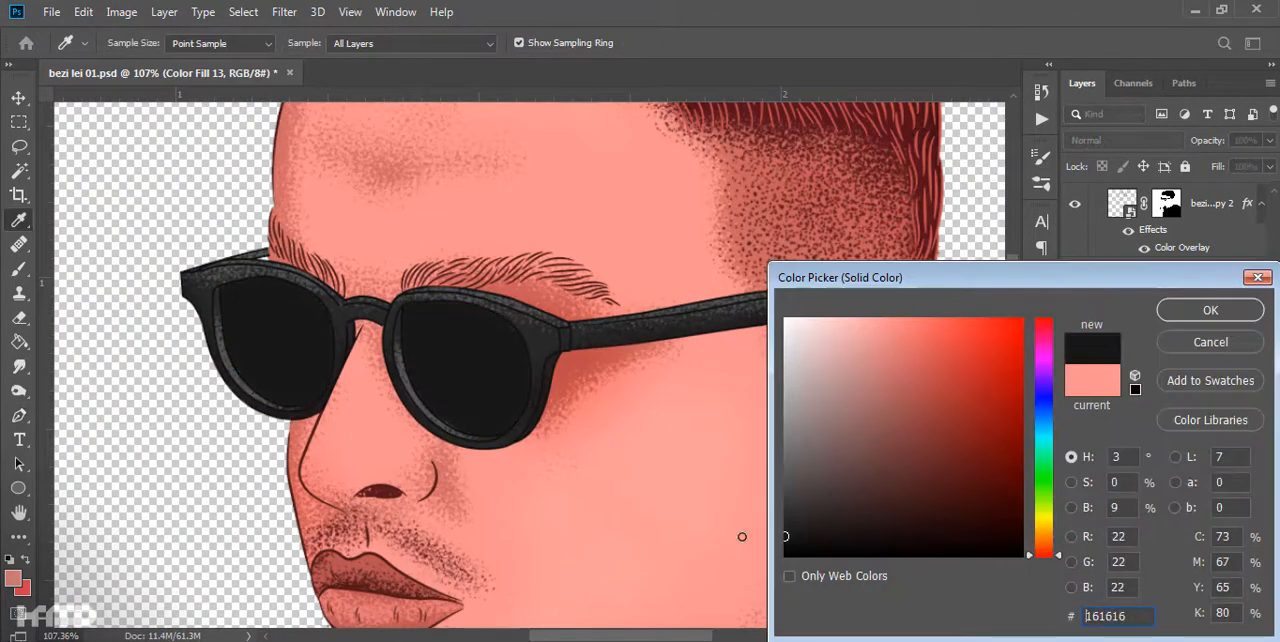
click(1210, 310)
scroll(663, 326, down, 14)
key(ctrl+s)
- Switch to the Brush tool and choose the rough-edged 25 px brush preset for the lens reflections
scroll(661, 338, up, 14)
scroll(514, 337, up, 2)
drag(514, 337, 542, 394)
scroll(542, 394, up, 2)
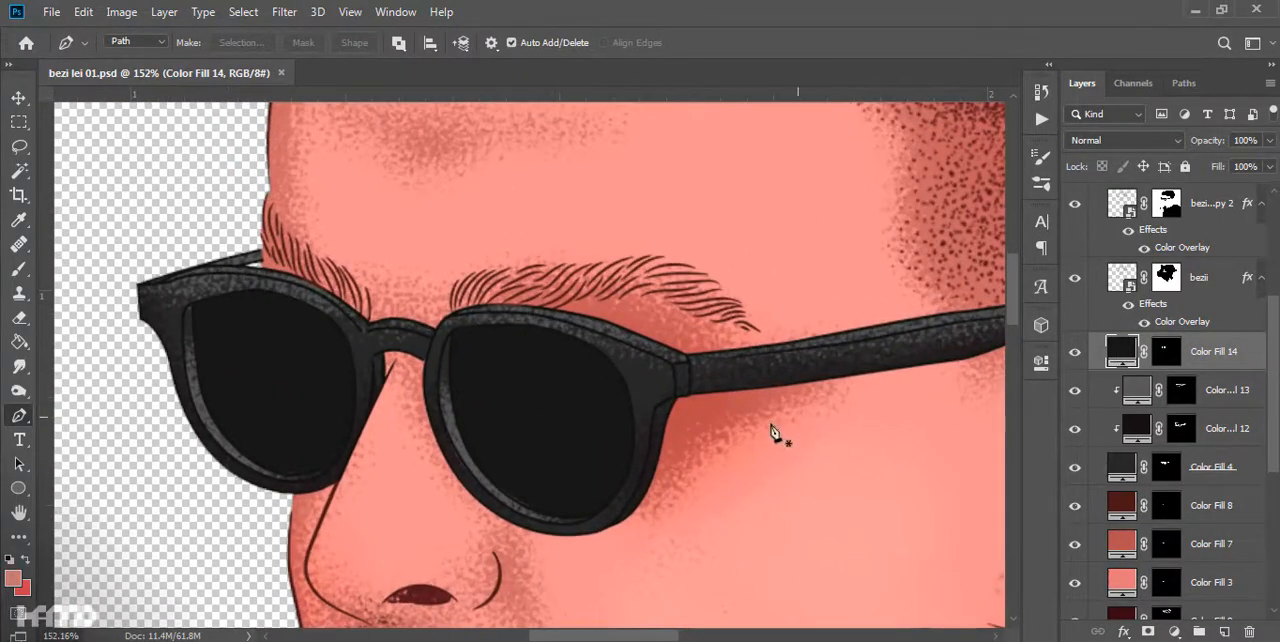
key(b)
right_click(800, 427)
click(838, 534)
key(Return)
- Add a white Solid Color fill above Color Fill 14 and invert its mask to hide it
click(1174, 631)
click(1175, 301)
drag(840, 355, 780, 312)
click(1184, 314)
key(ctrl+i)
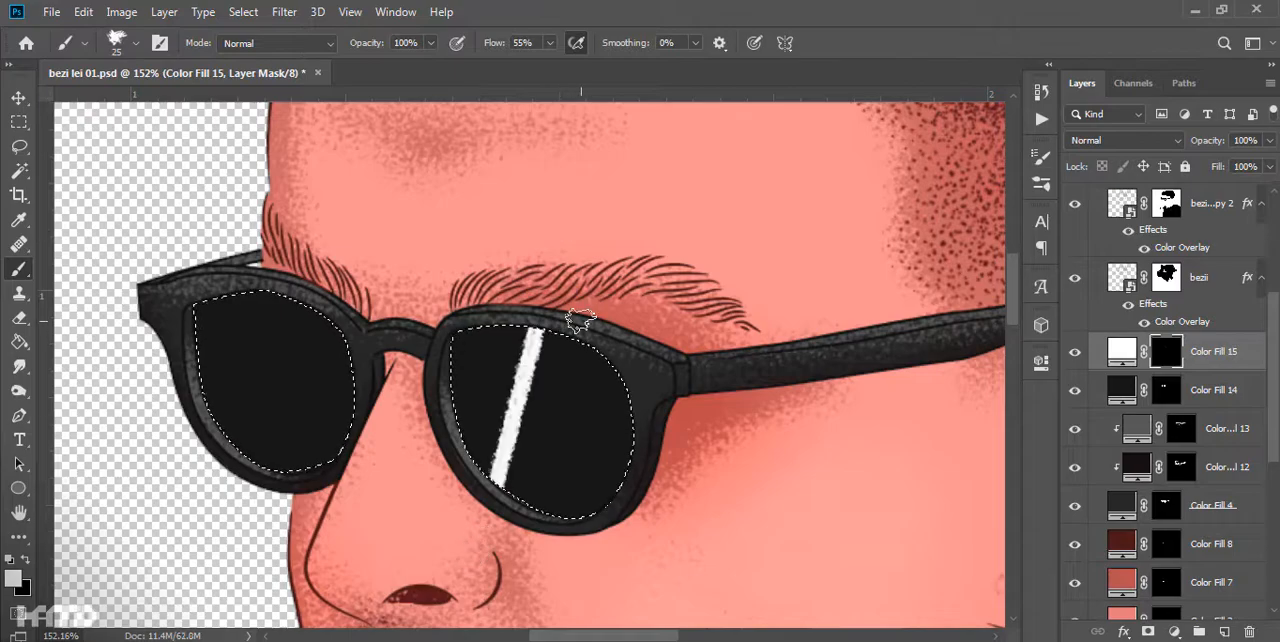
- Undo the slanted reflection and paint two vertical white stripes on the near lens within the lens selection
scroll(507, 537, down, 5)
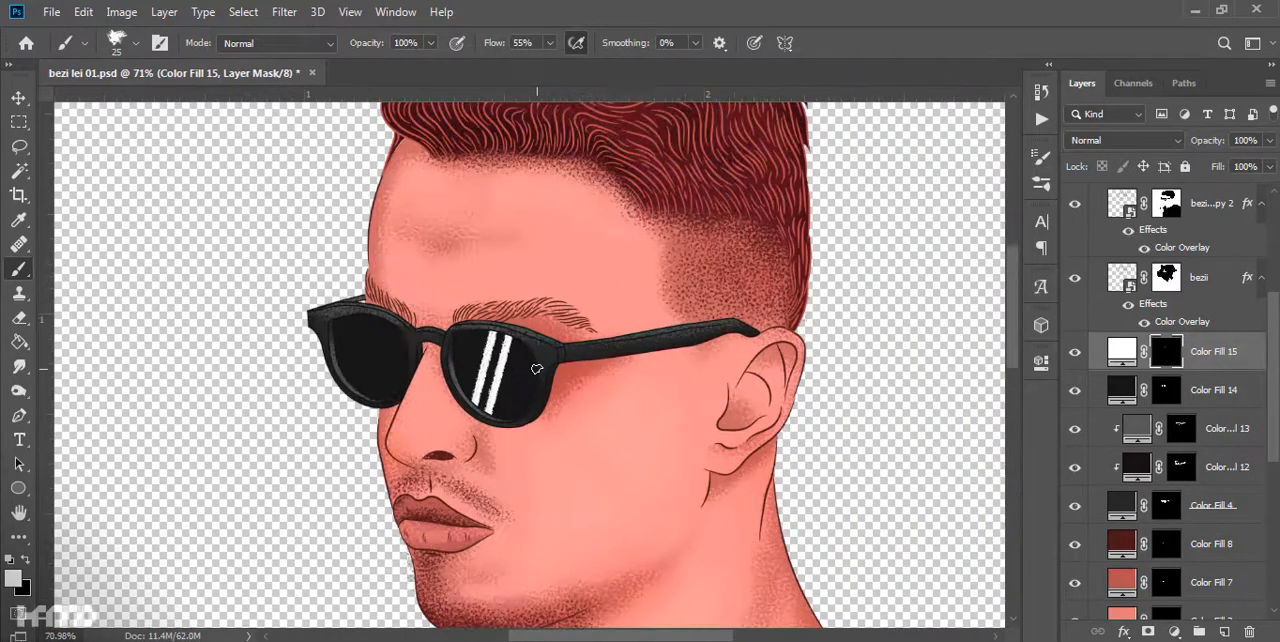
key(ctrl+z)
scroll(490, 330, up, 2)
scroll(318, 400, down, 1)
drag(309, 262, 309, 425)
drag(331, 260, 331, 430)
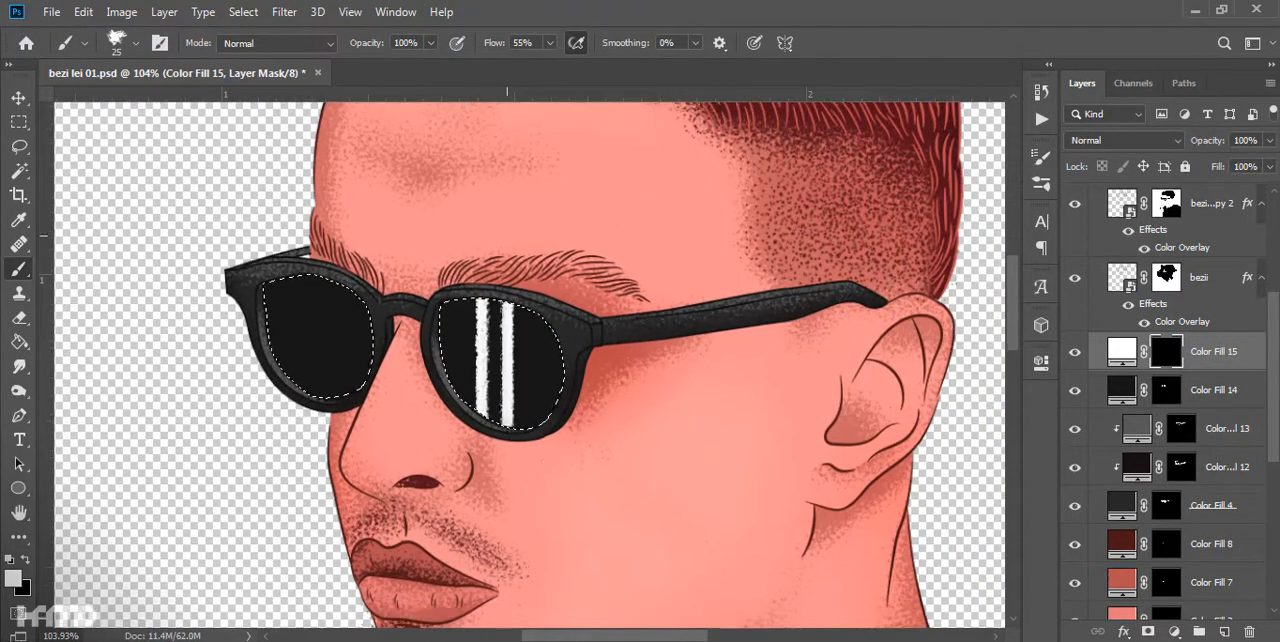
- Widen the second white reflection stripe on each lens, keeping the strokes within the lens shapes
key(ctrl+d)
scroll(580, 400, down, 7)
scroll(500, 265, up, 10)
drag(489, 185, 489, 515)
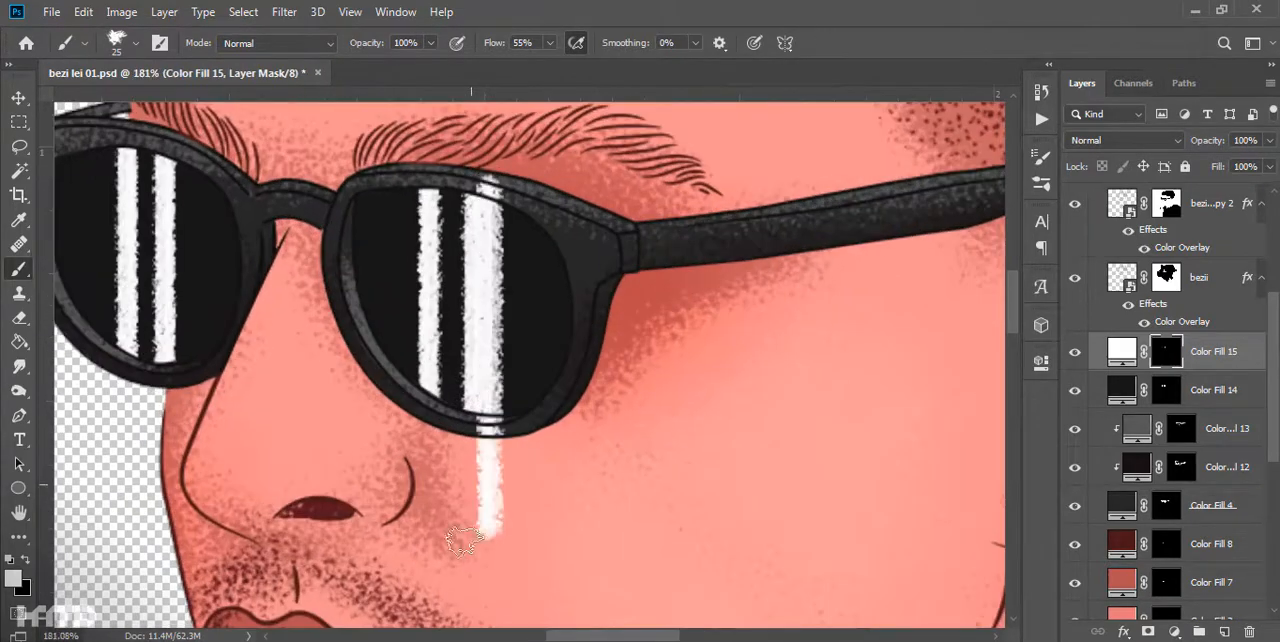
drag(486, 193, 486, 428)
drag(486, 300, 586, 385)
drag(273, 235, 269, 536)
- Lower the opacity of the Color Fill 15 reflection layer and deselect all layers
scroll(445, 420, down, 7)
drag(1199, 141, 1131, 162)
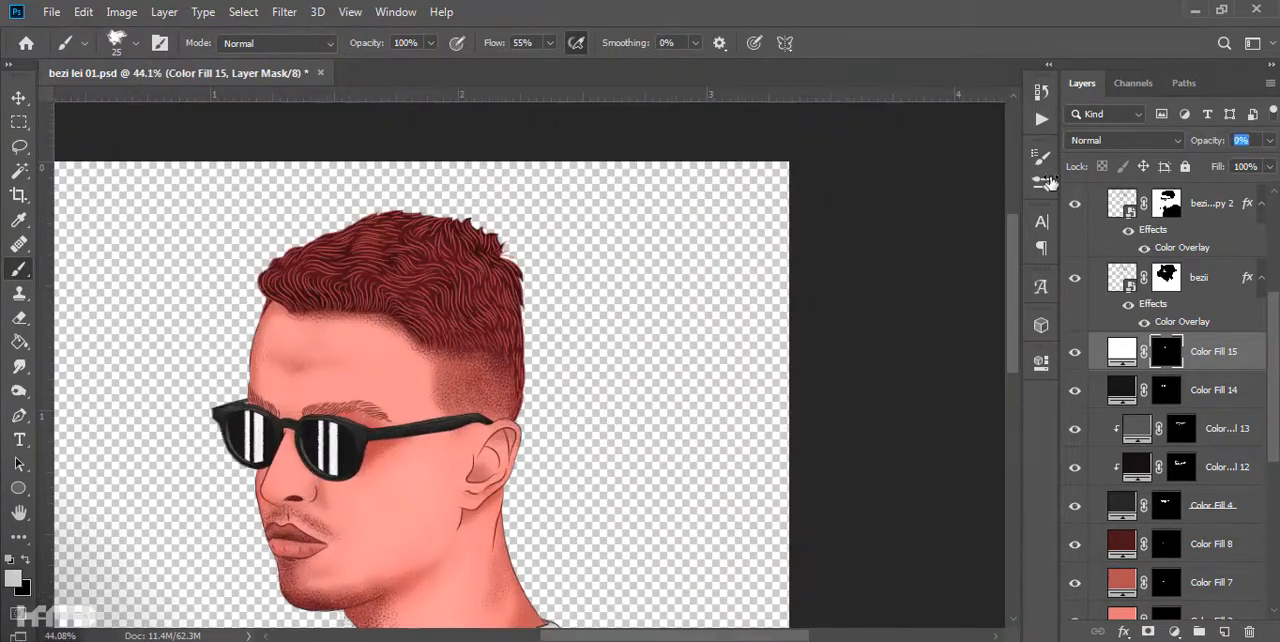
scroll(690, 300, down, 3)
key(v)
click(246, 254)
- Examine the softened lens reflections up close and within the whole portrait
scroll(246, 254, up, 2)
scroll(560, 370, down, 2)
scroll(580, 365, up, 3)
drag(553, 493, 507, 434)
scroll(466, 402, down, 1)
scroll(671, 465, down, 3)
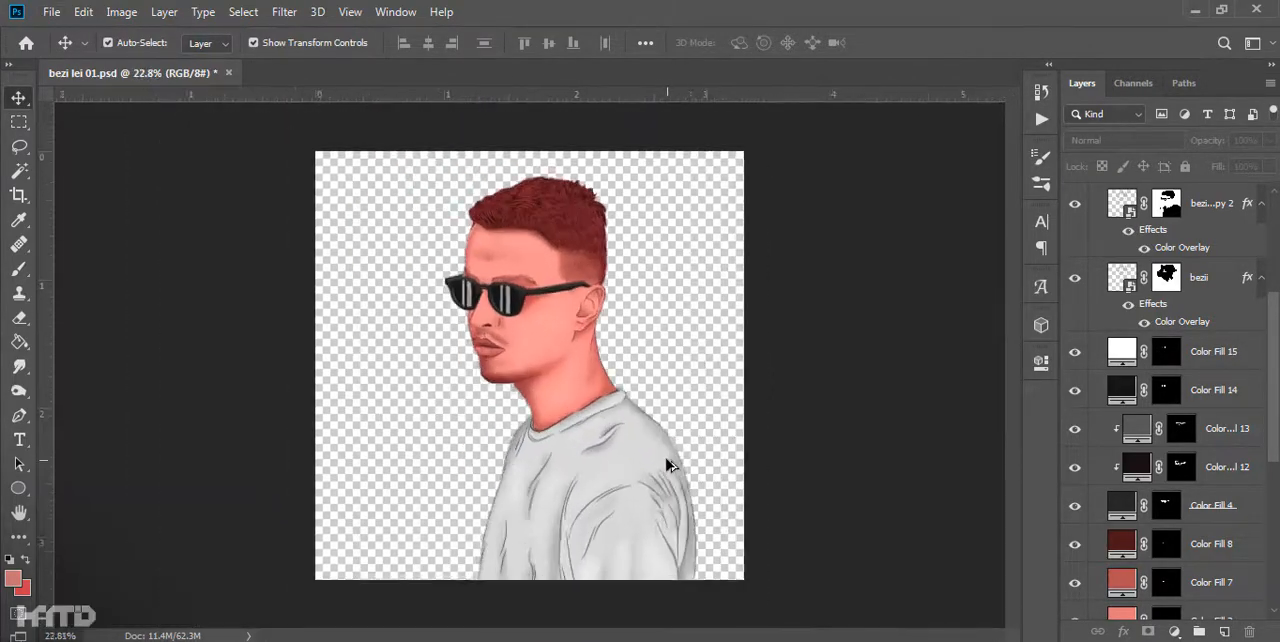
scroll(458, 366, up, 8)
scroll(468, 340, up, 6)
scroll(468, 360, down, 6)
- Target the Color Fill 11 mask and add light skin highlights around the ear and neck with the rough brush
scroll(1186, 491, down, 3)
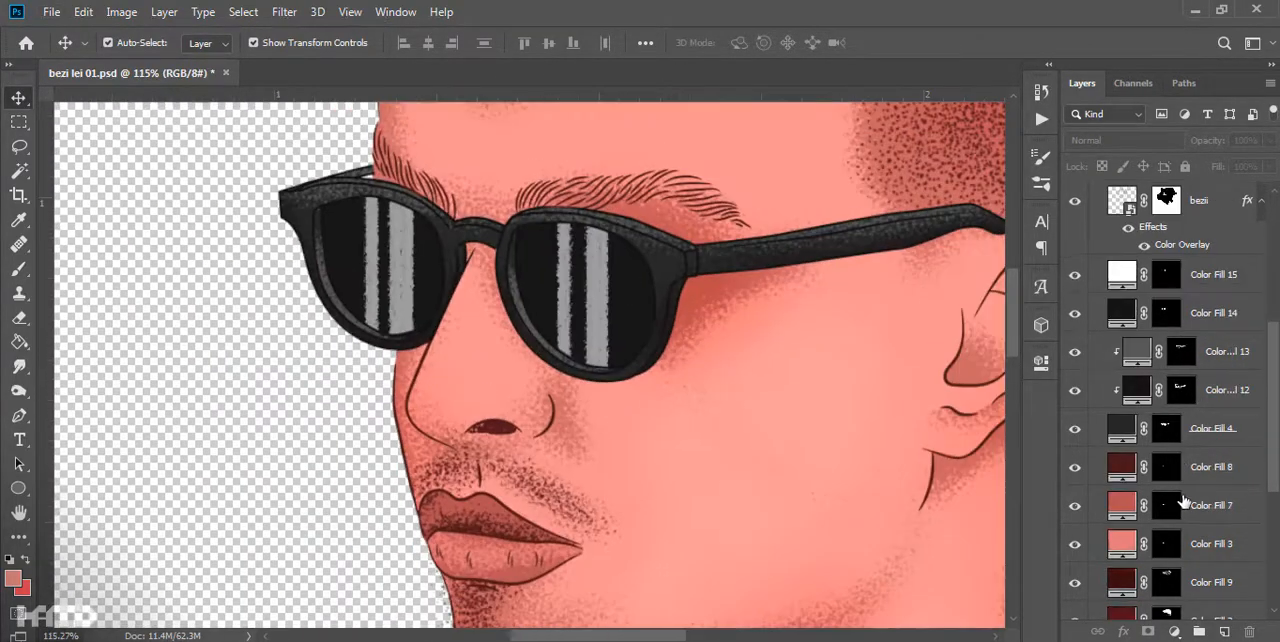
click(1181, 543)
key(b)
scroll(430, 356, up, 5)
scroll(566, 432, down, 8)
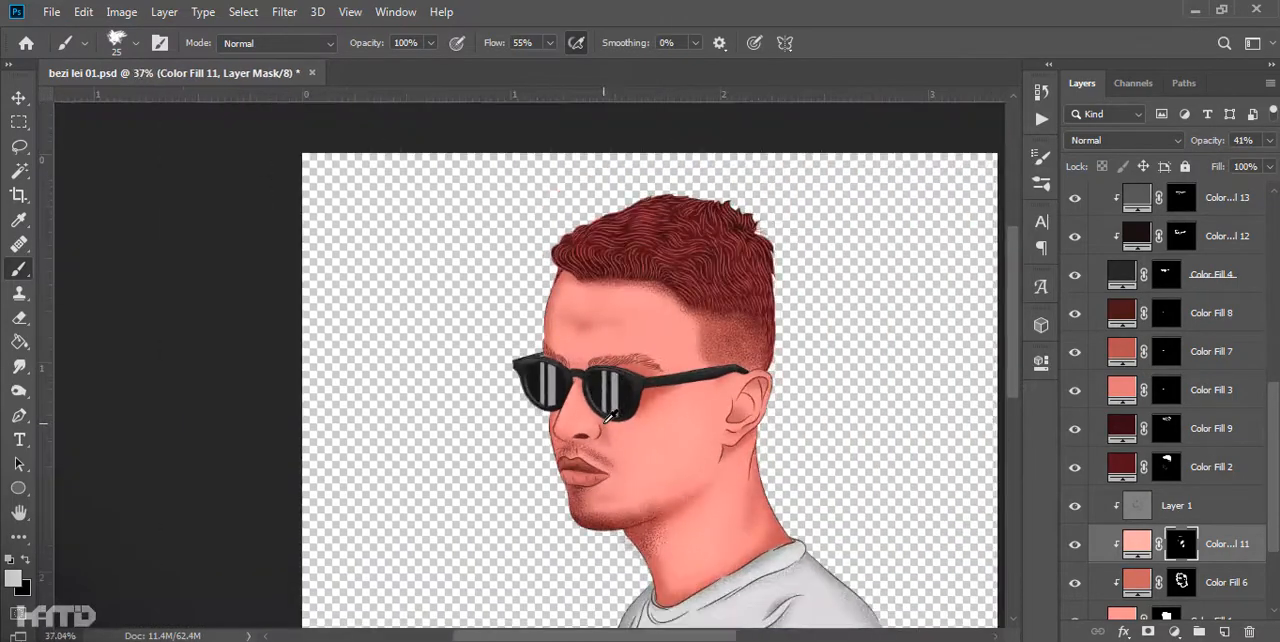
scroll(627, 402, up, 8)
drag(585, 528, 525, 253)
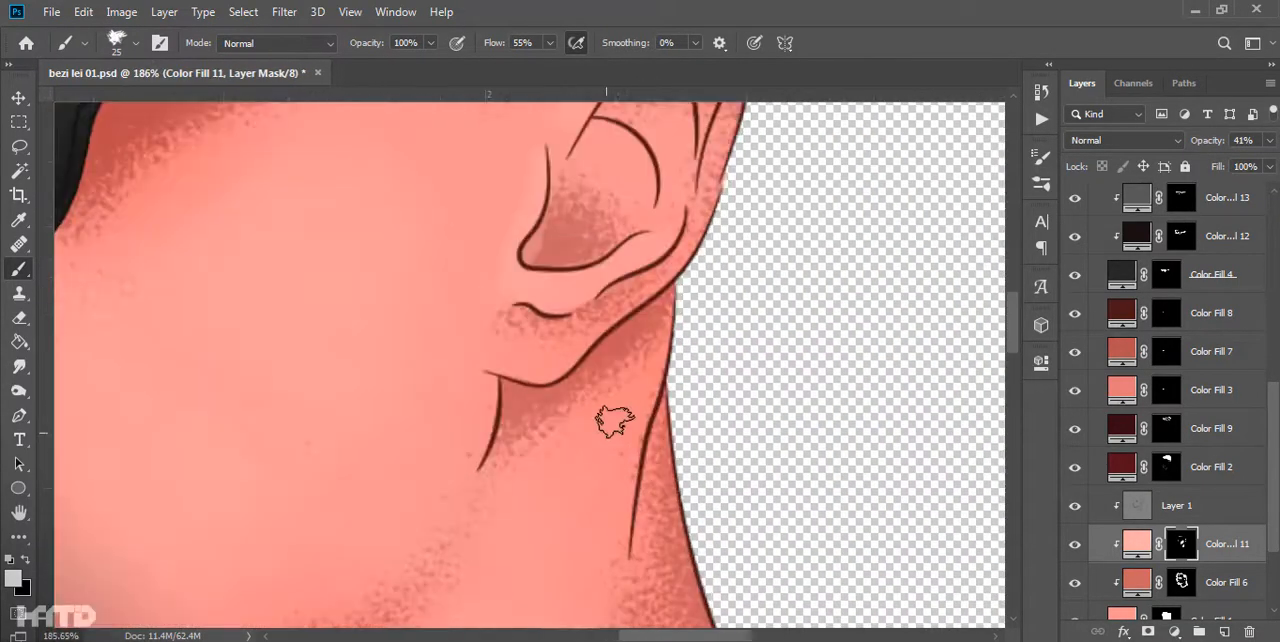
drag(603, 434, 686, 250)
- Touch up the light skin highlights on the cheek and temple through the Color Fill 11 mask, alternating white and black
scroll(646, 243, down, 8)
scroll(618, 298, up, 6)
drag(617, 290, 521, 521)
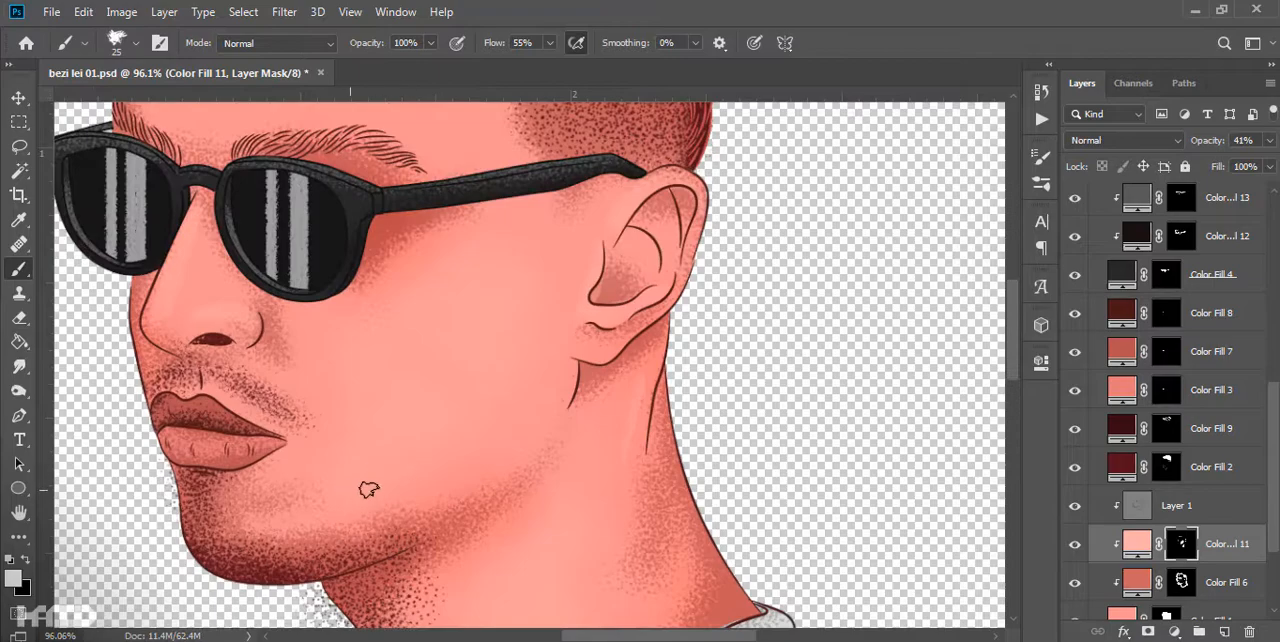
scroll(574, 340, down, 3)
scroll(574, 340, up, 7)
drag(574, 340, 577, 480)
key(x)
key(x)
drag(370, 190, 546, 368)
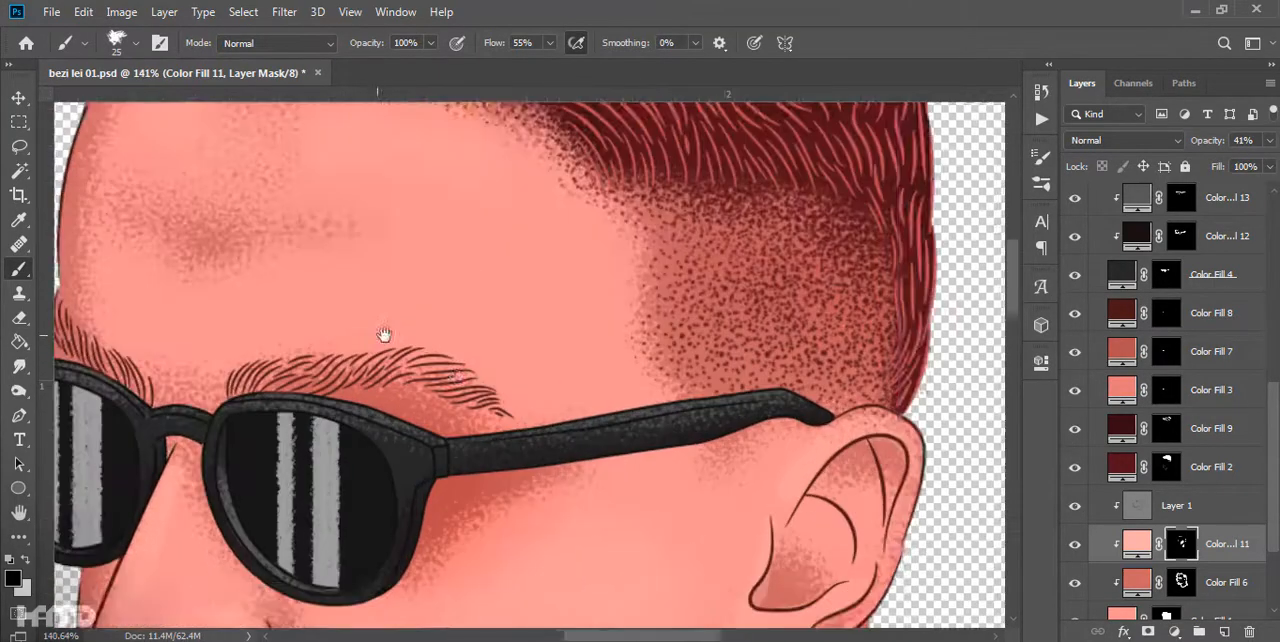
drag(434, 172, 549, 222)
key(x)
drag(656, 258, 584, 187)
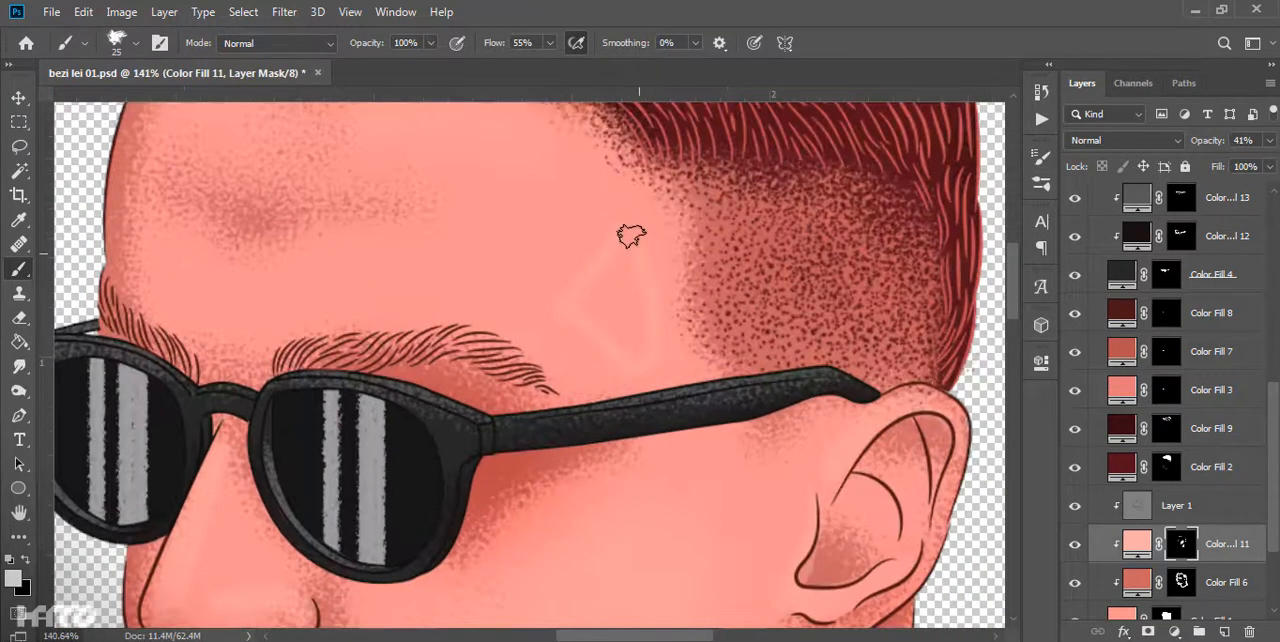
scroll(590, 273, down, 2)
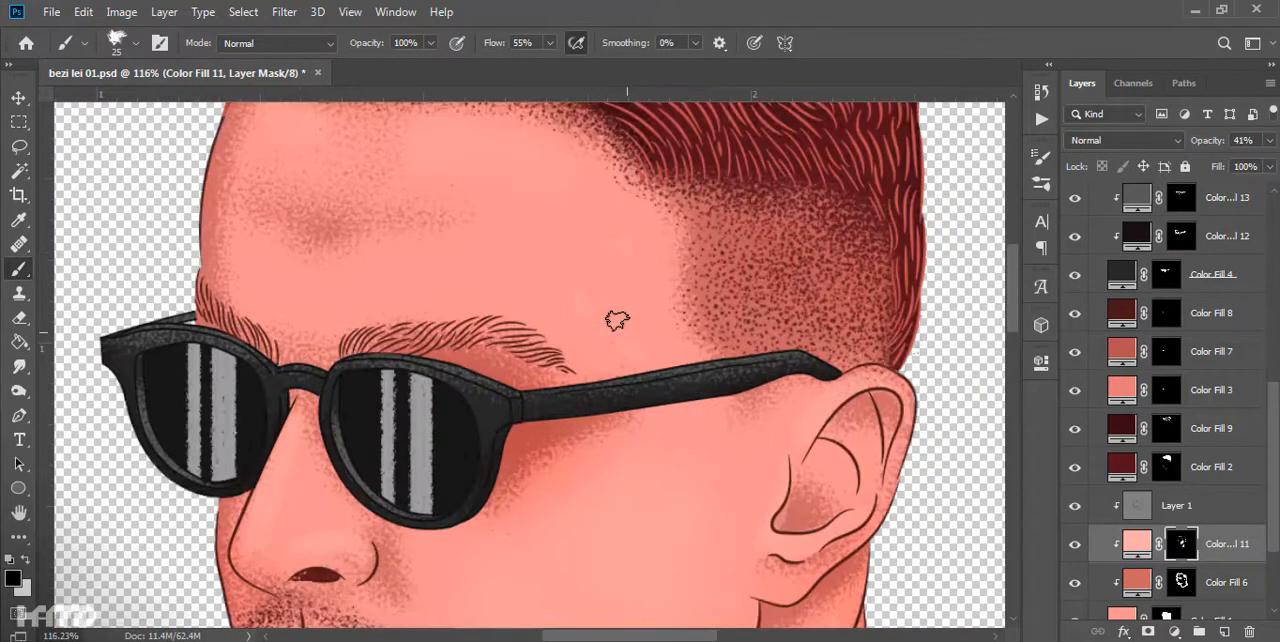
key(x)
scroll(632, 253, down, 4)
scroll(594, 289, up, 2)
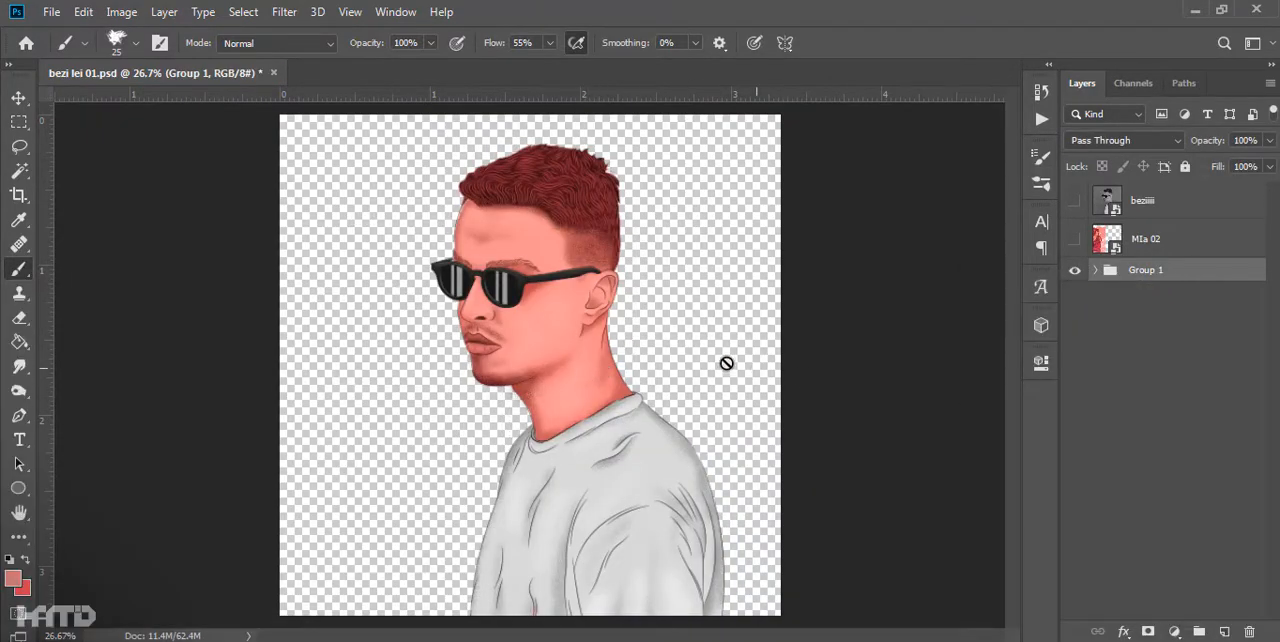
- Delete the hidden color reference layer directly above Group 1 and place a #ec8266 Solid Color background fill below the group
click(1127, 247)
key(Delete)
click(1174, 632)
click(1192, 304)
click(1042, 413)
click(968, 446)
click(1211, 309)
drag(1174, 211, 1174, 306)
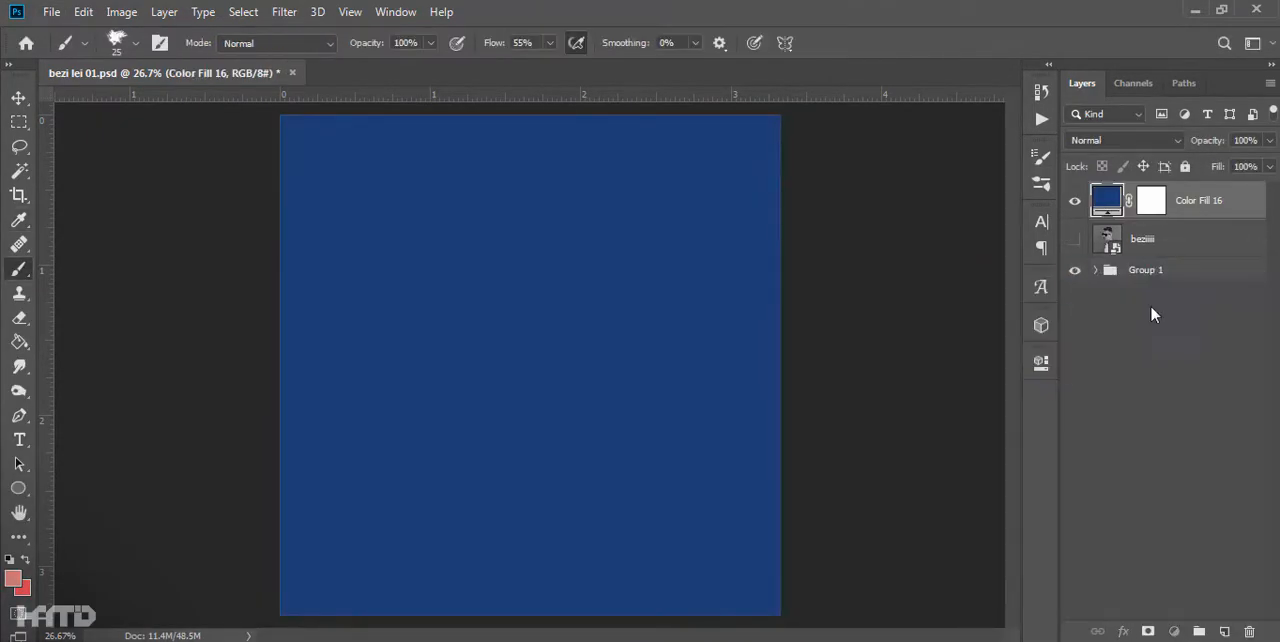
double_click(1107, 262)
drag(968, 497, 923, 337)
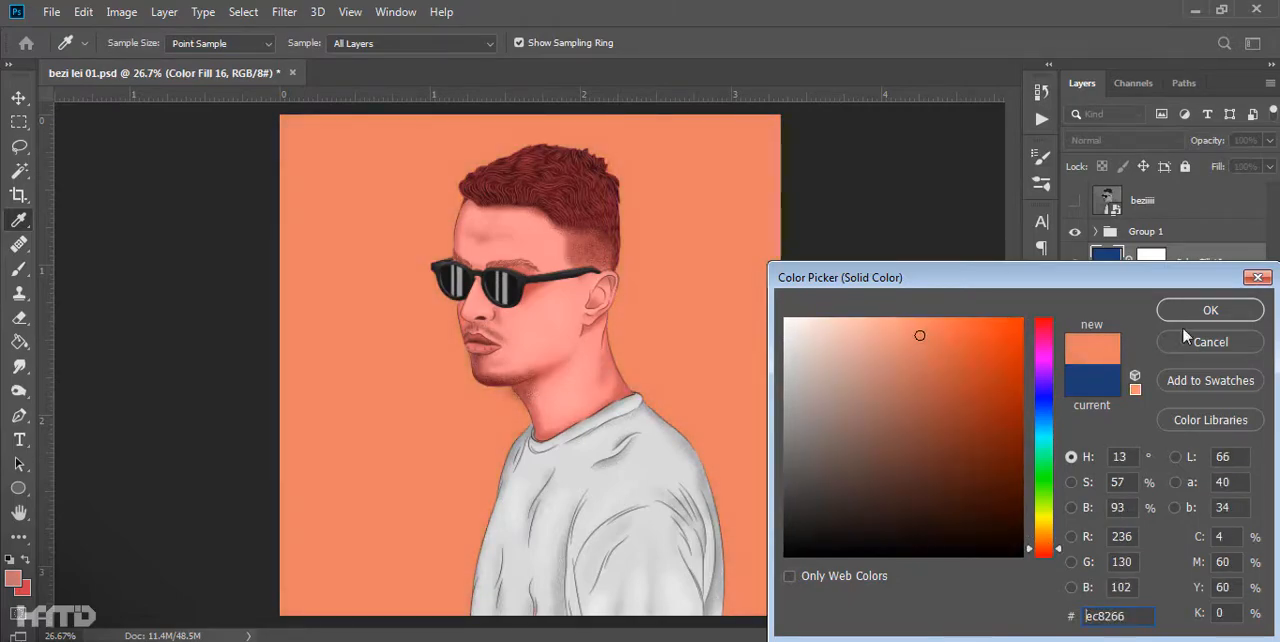
click(1208, 309)
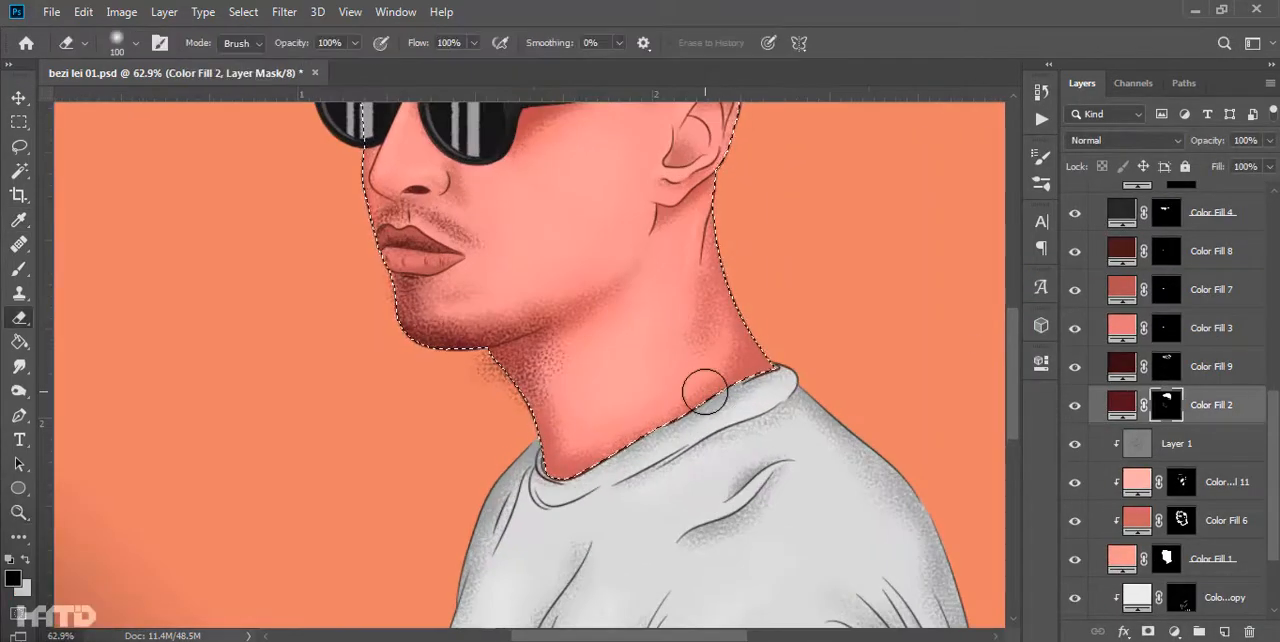
- Erase stray dark grain outside the chin and neck outline on the Color Fill 2 mask and clear the selection
key(x)
drag(520, 405, 423, 380)
drag(695, 204, 741, 481)
drag(745, 480, 780, 222)
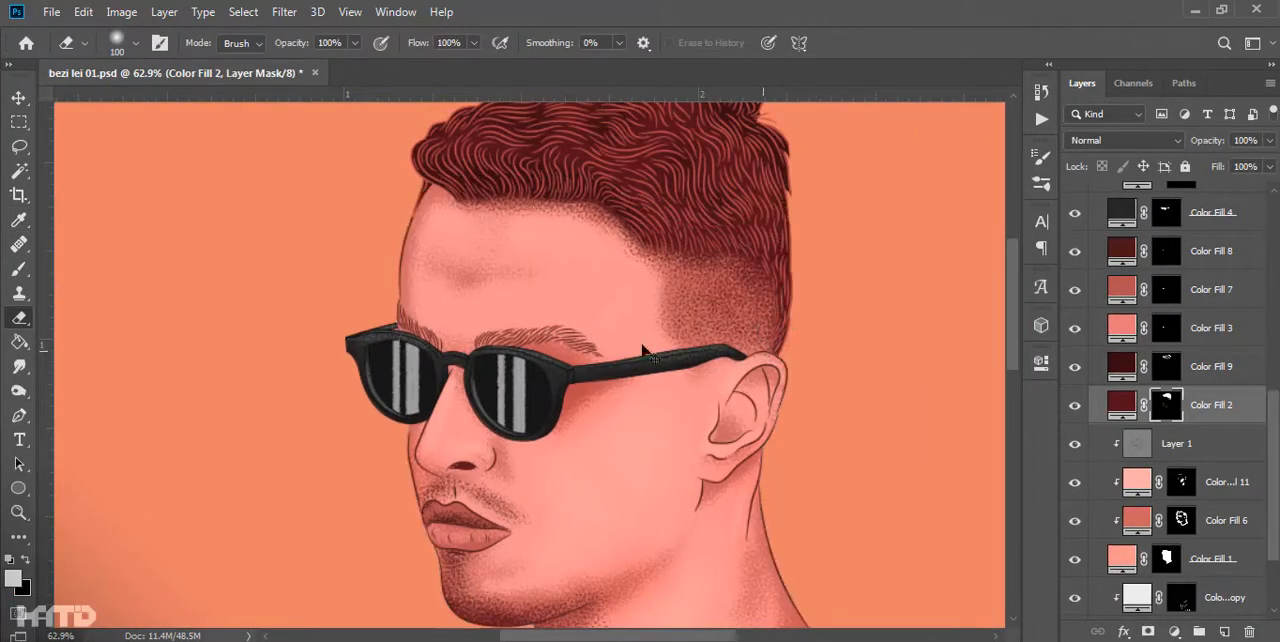
key(ctrl+d)
- Change the Color Fill 16 background to a deeper orange around #e26c4c
key(ctrl+0)
scroll(1169, 470, down, 3)
double_click(1122, 597)
click(942, 345)
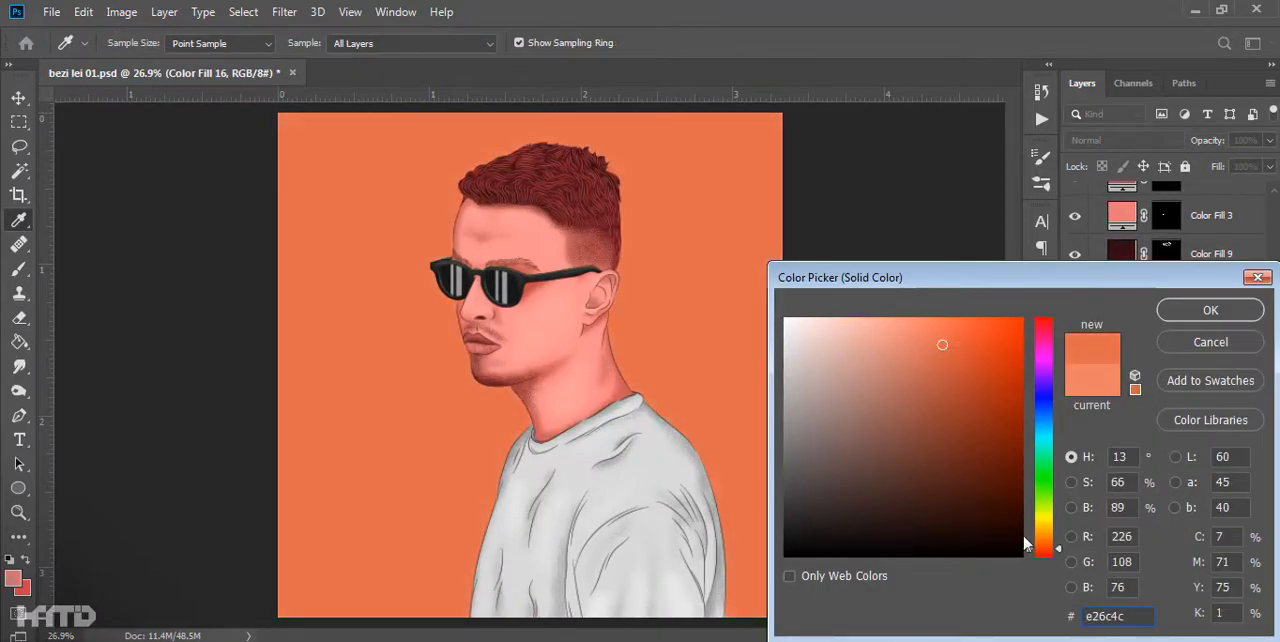
key(Return)
- Duplicate the Color Fill 16 background and recolor the copy to a lighter salmon orange
scroll(745, 484, down, 3)
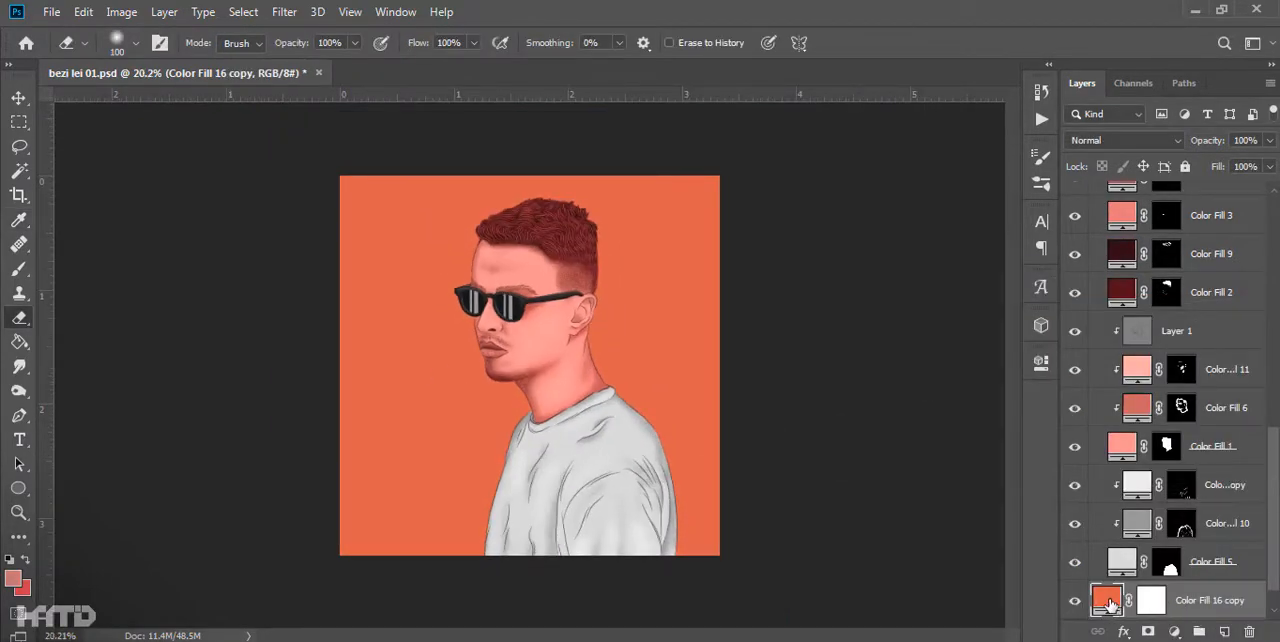
double_click(1107, 602)
click(903, 346)
click(907, 322)
click(1211, 309)
- Target the mask of Color Fill 16 copy and choose a grainy 25 px brush
click(1151, 601)
right_click(871, 451)
double_click(700, 473)
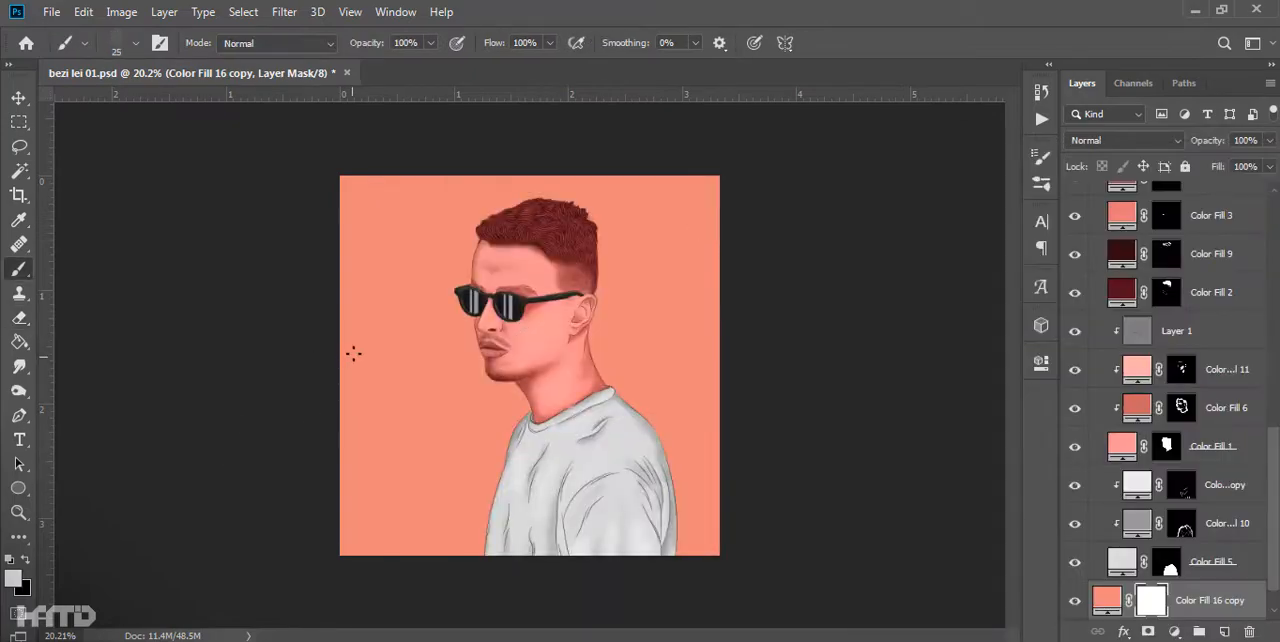
- Try painting coarse grain across the background on the Color Fill 16 copy mask with a larger brush, and undo it
drag(355, 335, 620, 195)
mouse_move(380, 400)
mouse_down()
mouse_move(694, 302)
mouse_move(400, 462)
mouse_move(650, 565)
mouse_up()
key(ctrl+z)
key(bracketright)
key(ctrl+z)
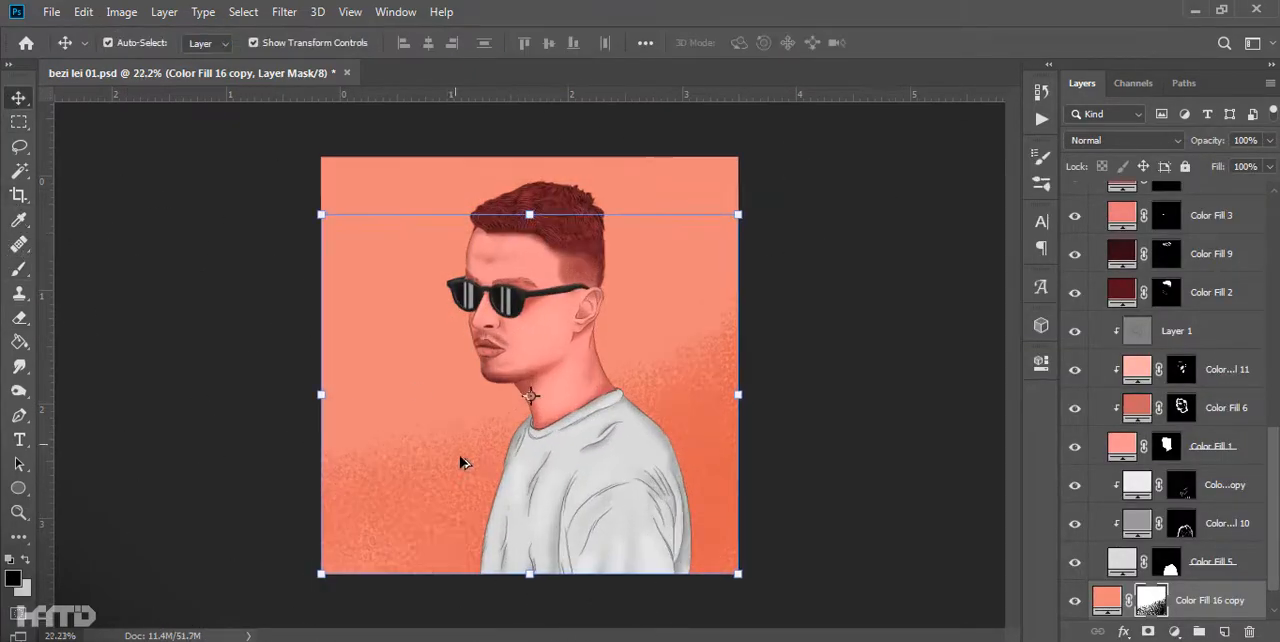
key(ctrl+z)
- Paint fine-grained diagonal bands across the lower background on the Color Fill 16 copy mask with a 250 px brush
key(ctrl+0)
drag(768, 395, 665, 440)
drag(500, 450, 300, 525)
drag(300, 590, 470, 520)
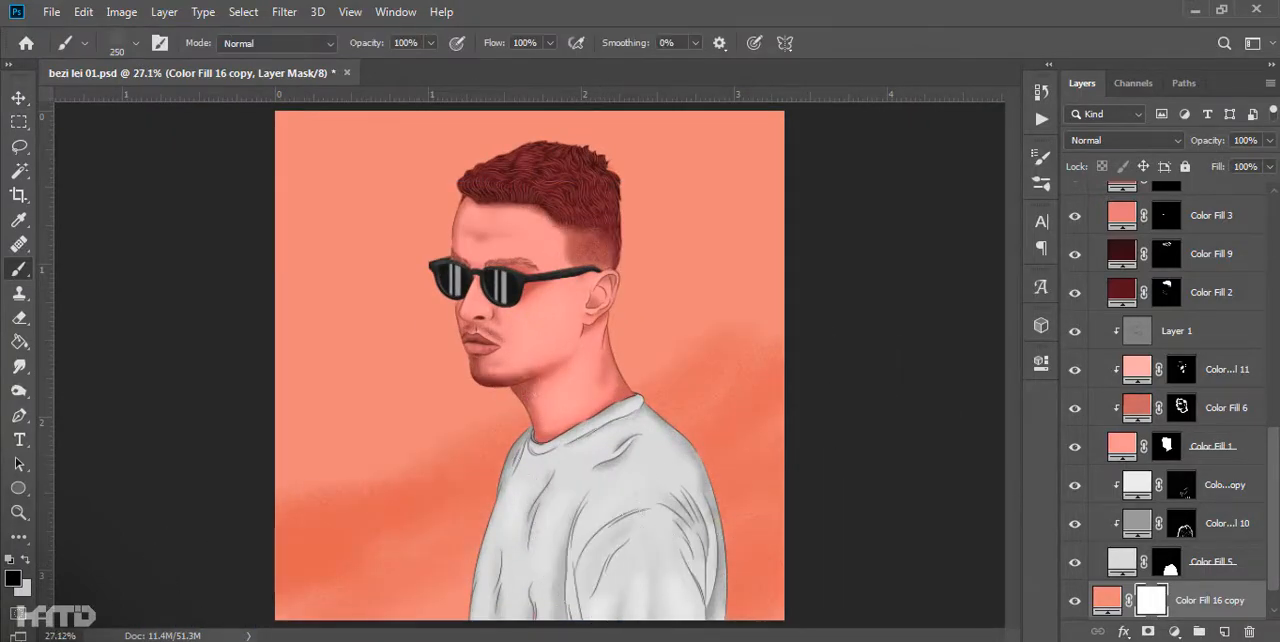
- Add and blend grainy diagonal bands across the upper and middle background on both sides of the head
drag(300, 275, 440, 205)
drag(300, 365, 390, 340)
drag(590, 200, 760, 150)
key(x)
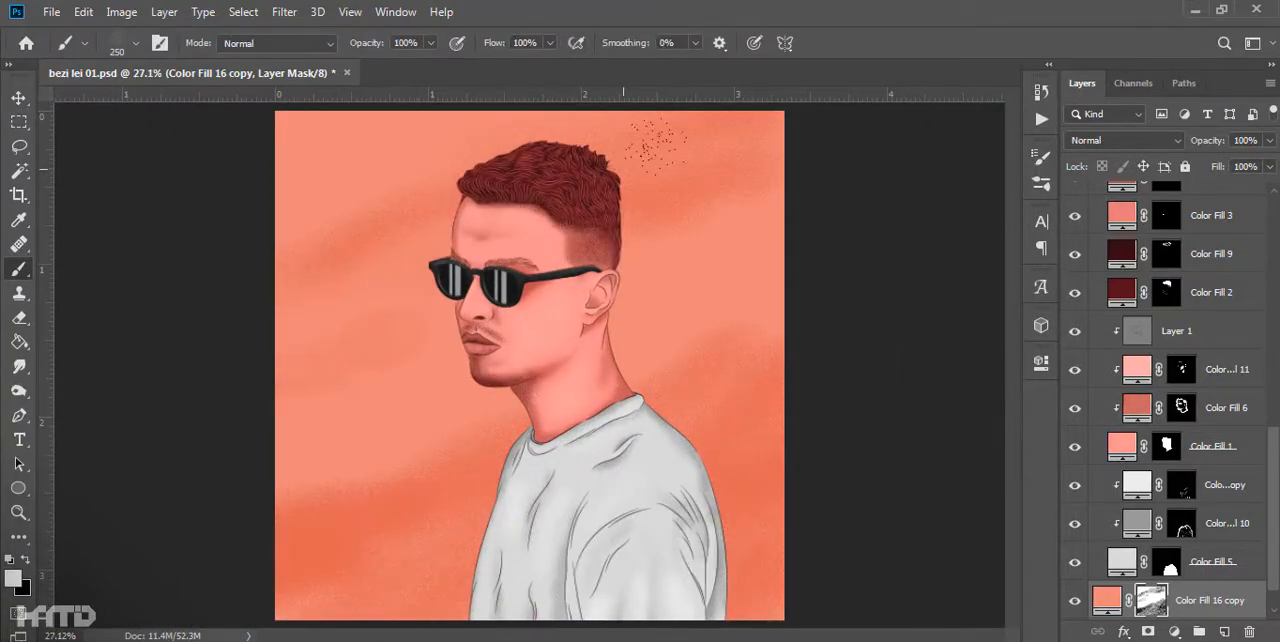
key(x)
drag(440, 340, 335, 380)
drag(765, 260, 640, 345)
key(x)
drag(335, 370, 440, 350)
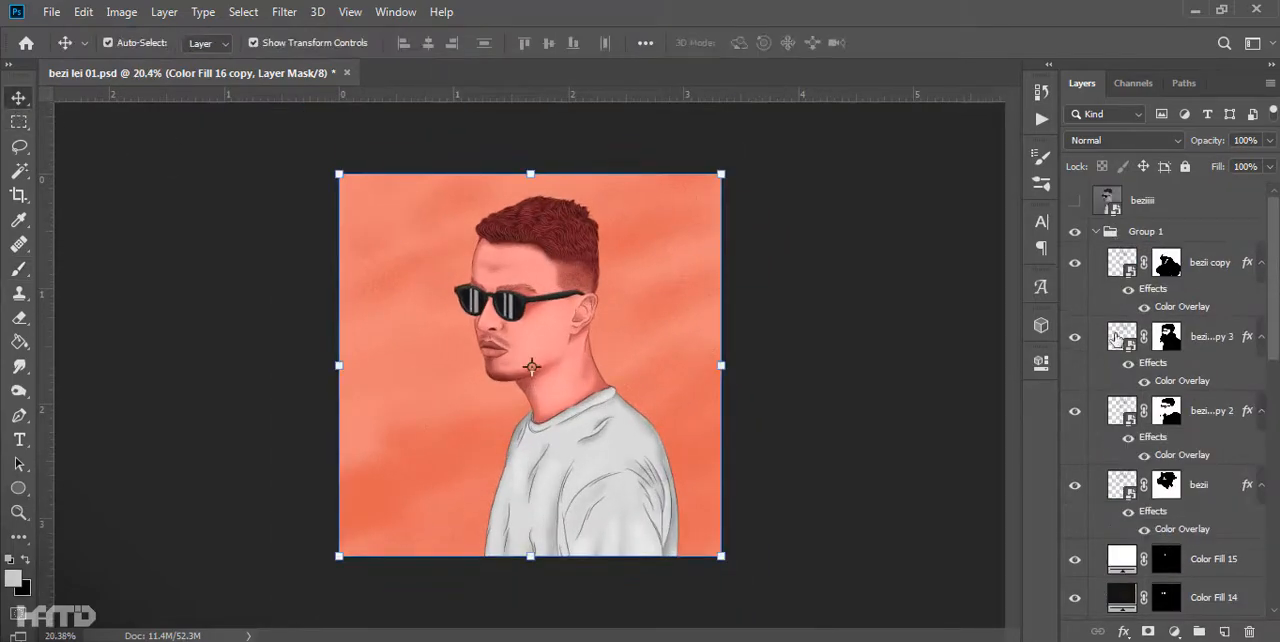
- Group the portrait layers into one group, nudge the group and the reference photo sideways together, and hide the photo
key(ctrl+g)
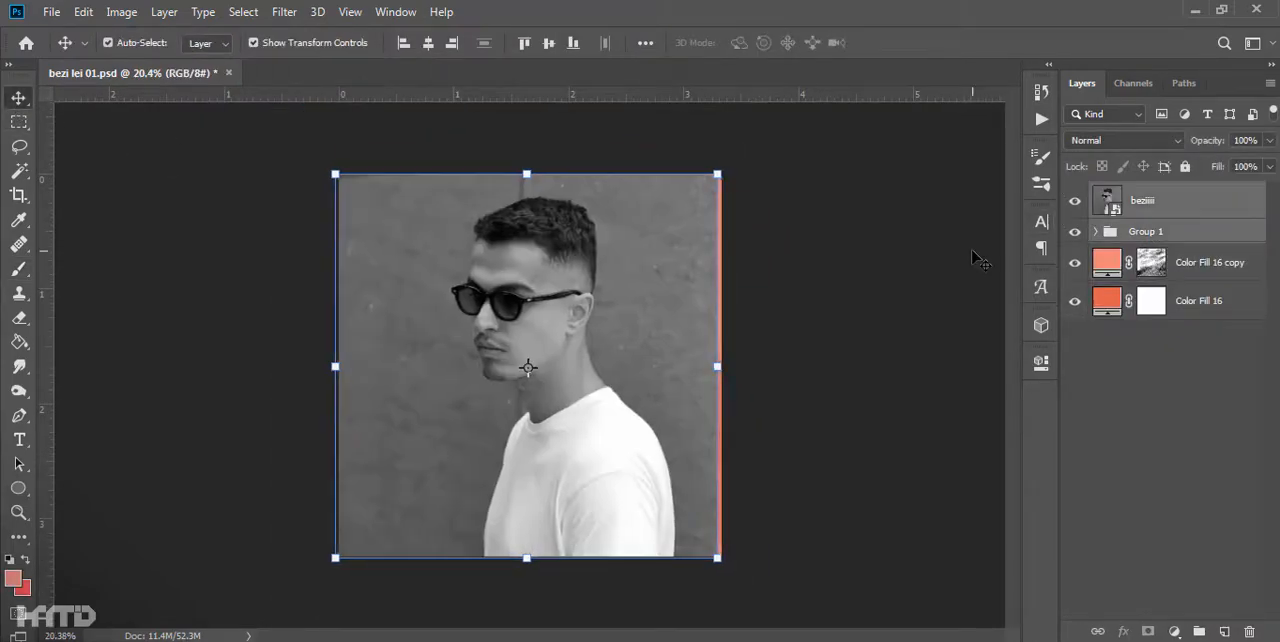
key(shift+Left)
key(shift+Left)
key(shift+Left)
key(shift+Left)
key(shift+Left)
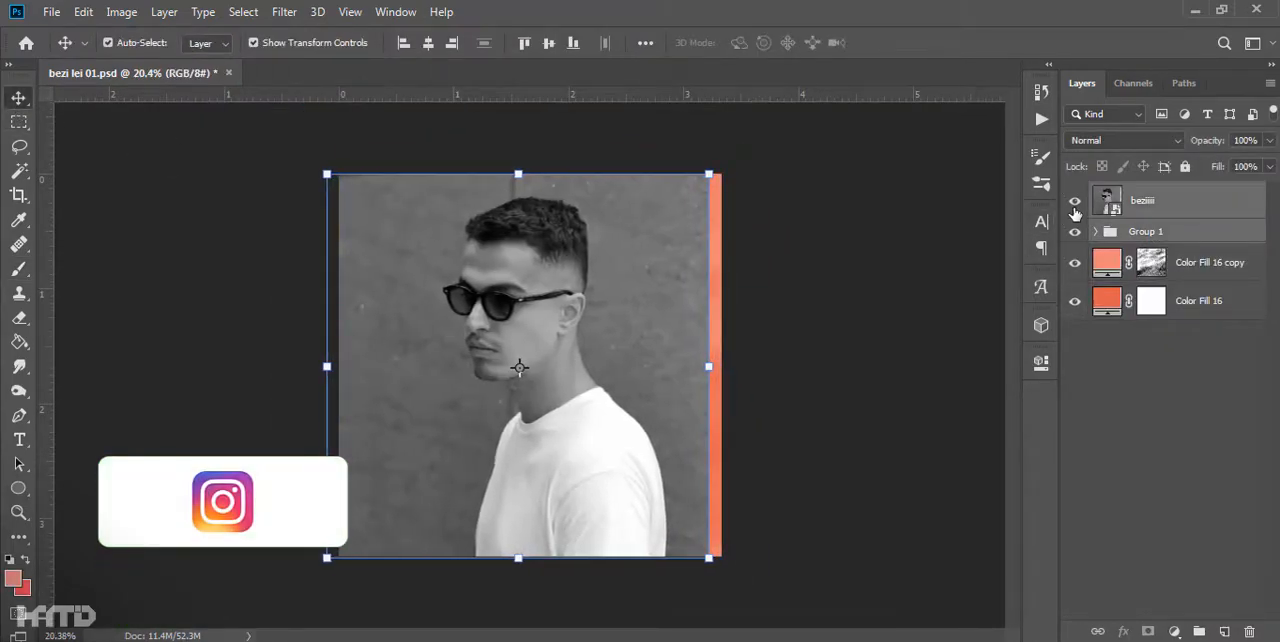
click(1075, 203)
click(898, 328)
drag(556, 342, 560, 400)
- Add a Hue/Saturation adjustment above Color Fill 16 copy and shift its hue to -4
click(1210, 265)
click(1172, 632)
click(1150, 447)
drag(881, 427, 872, 437)
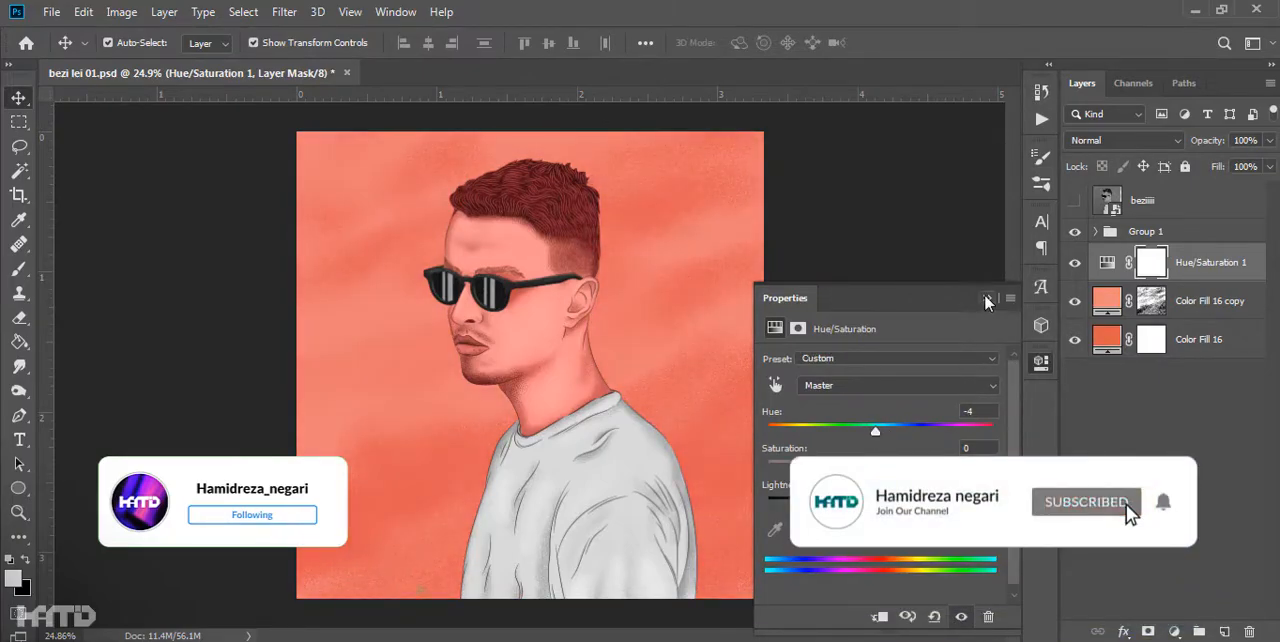
click(986, 298)
scroll(525, 288, up, 8)
scroll(640, 512, down, 9)
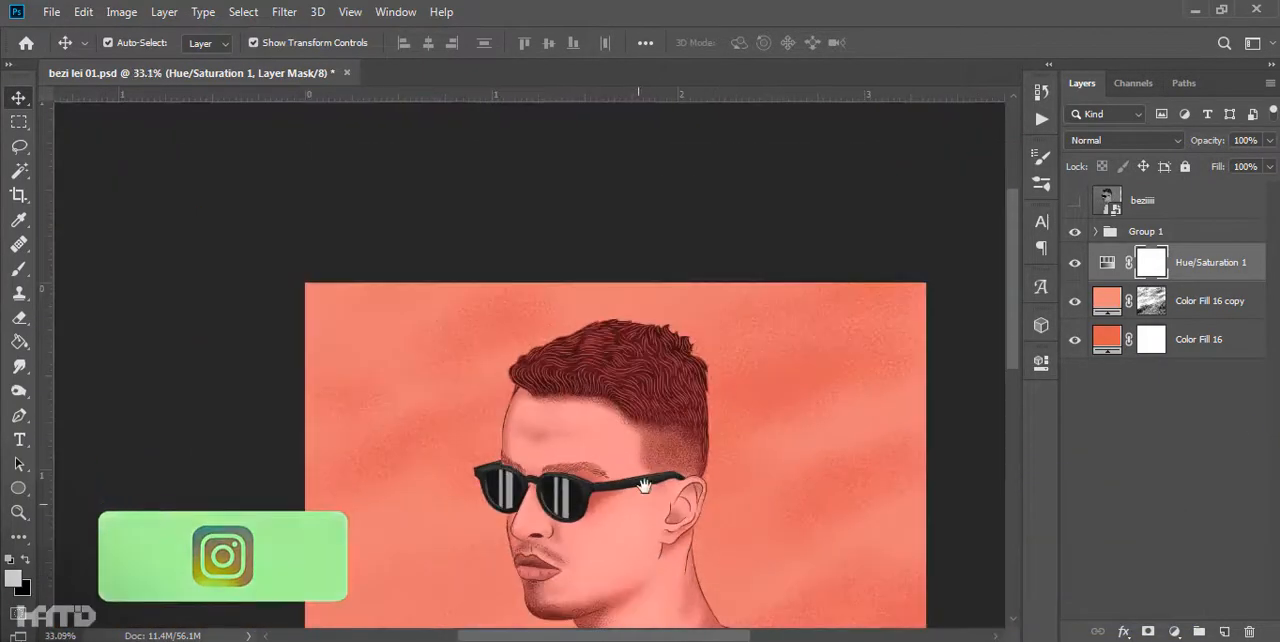
scroll(537, 366, up, 4)
scroll(537, 366, down, 2)
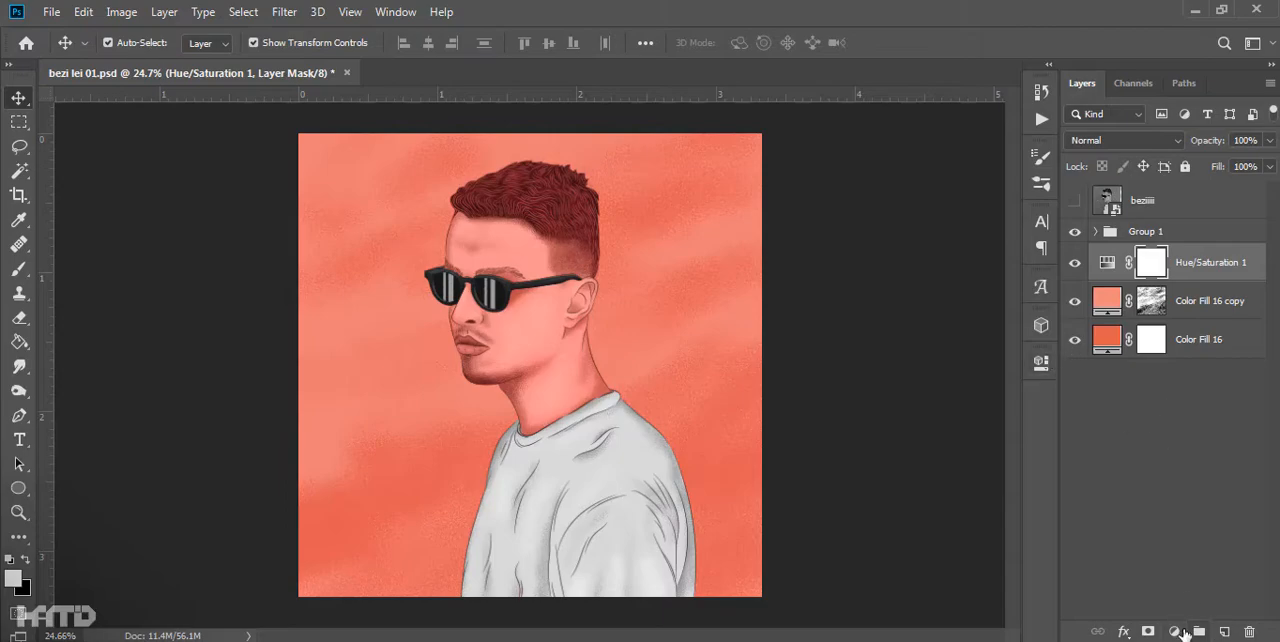
- Add a light pink solid color fill above the Hue/Saturation adjustment and invert its mask to hide it
click(1175, 632)
click(1152, 297)
drag(869, 314, 843, 314)
click(1211, 309)
key(ctrl+i)
- Paint a pink ribbon passing the neck and shirt with a grainy 112 px brush, and move Color Fill 17 above Group 1
key(b)
right_click(390, 360)
double_click(993, 518)
drag(300, 488, 386, 411)
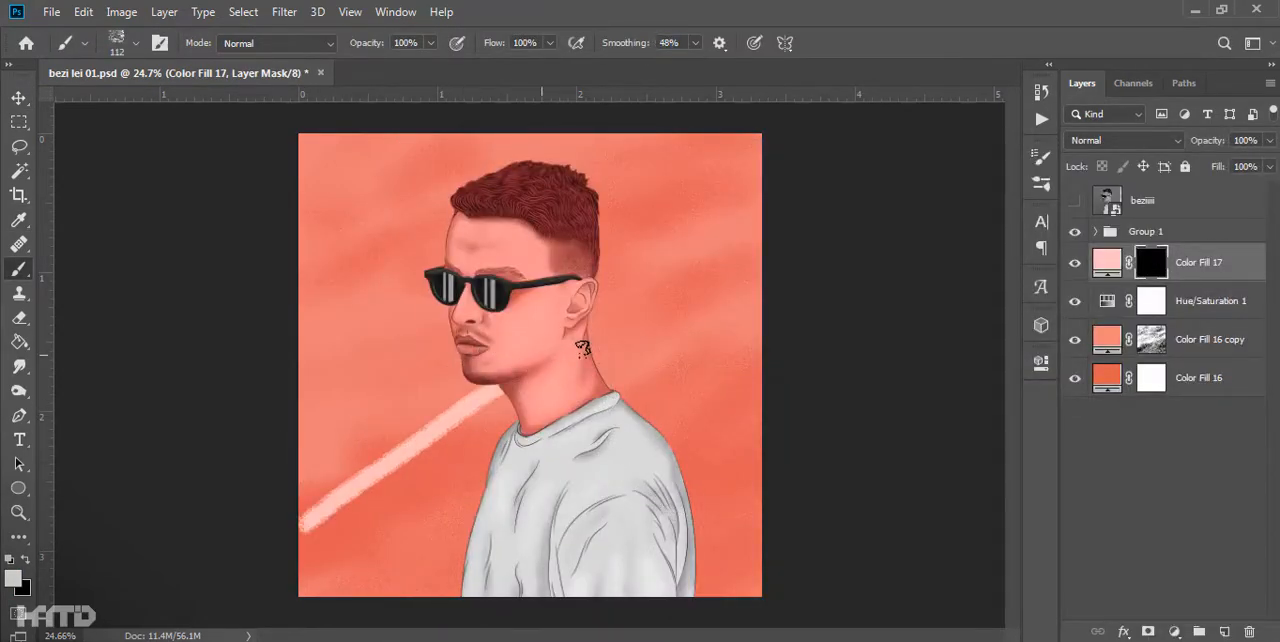
drag(1198, 263, 1190, 222)
scroll(631, 340, up, 8)
click(1132, 345)
key(ctrl+z)
- Erase the pink ribbon where it crosses the face and neck on the Color Fill 17 mask with a hard round 112 px brush
scroll(546, 380, up, 6)
right_click(481, 365)
click(617, 338)
click(343, 384)
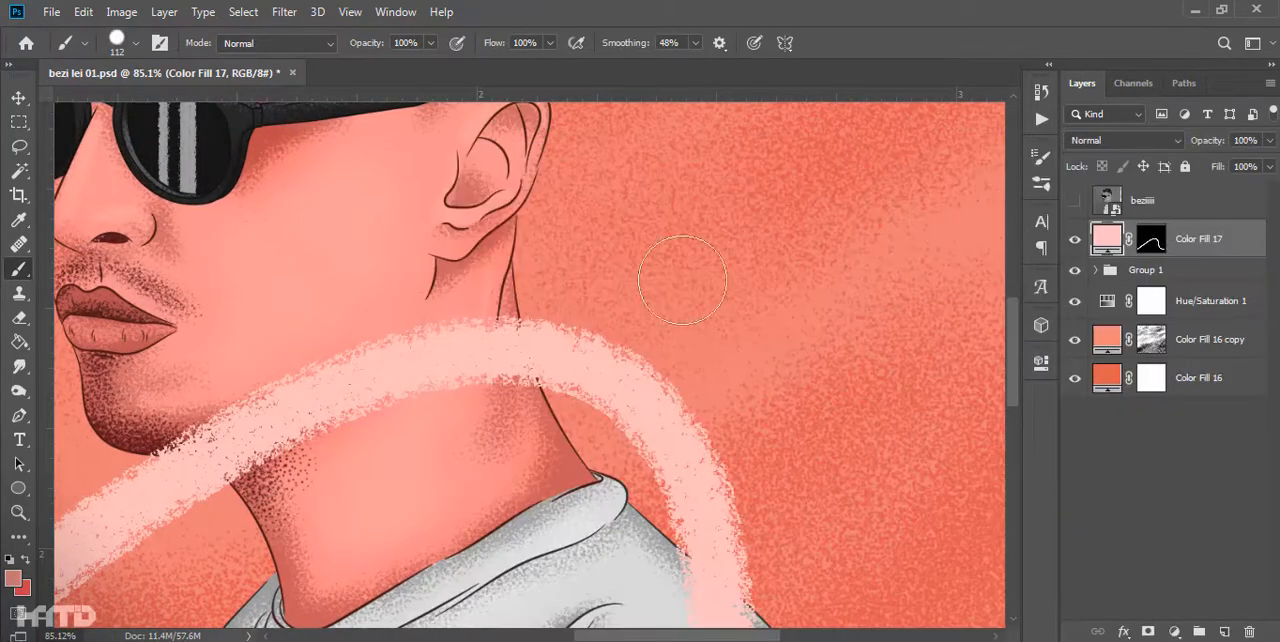
click(1151, 239)
scroll(430, 390, up, 2)
drag(418, 310, 514, 356)
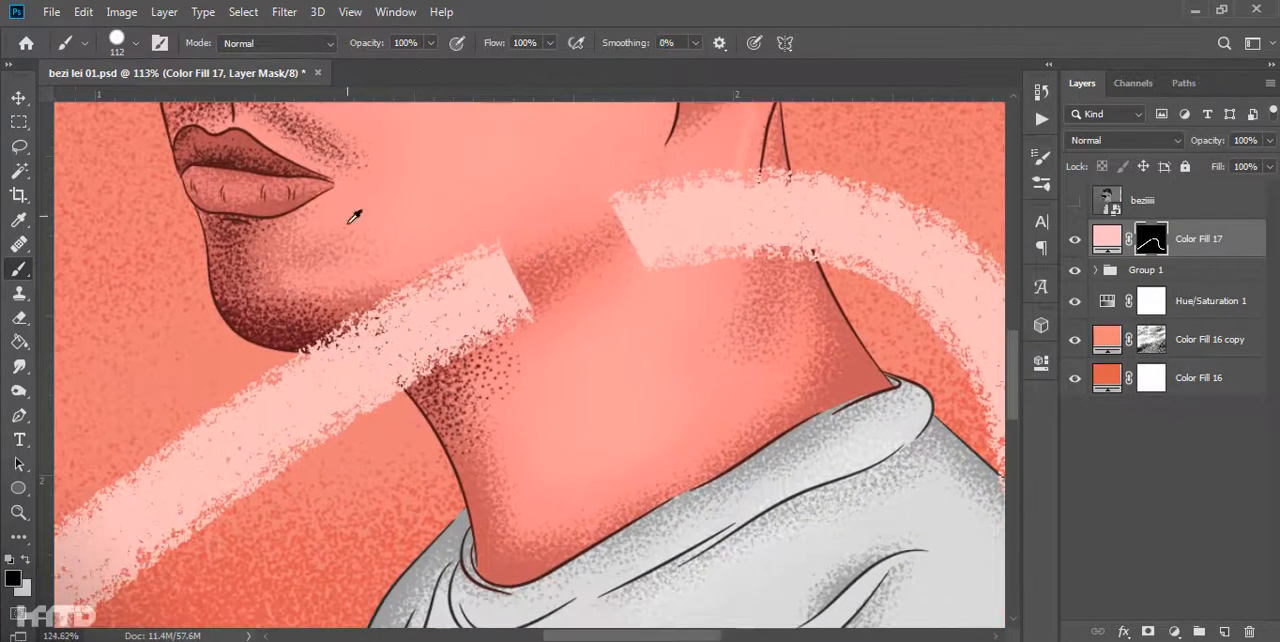
scroll(723, 343, up, 3)
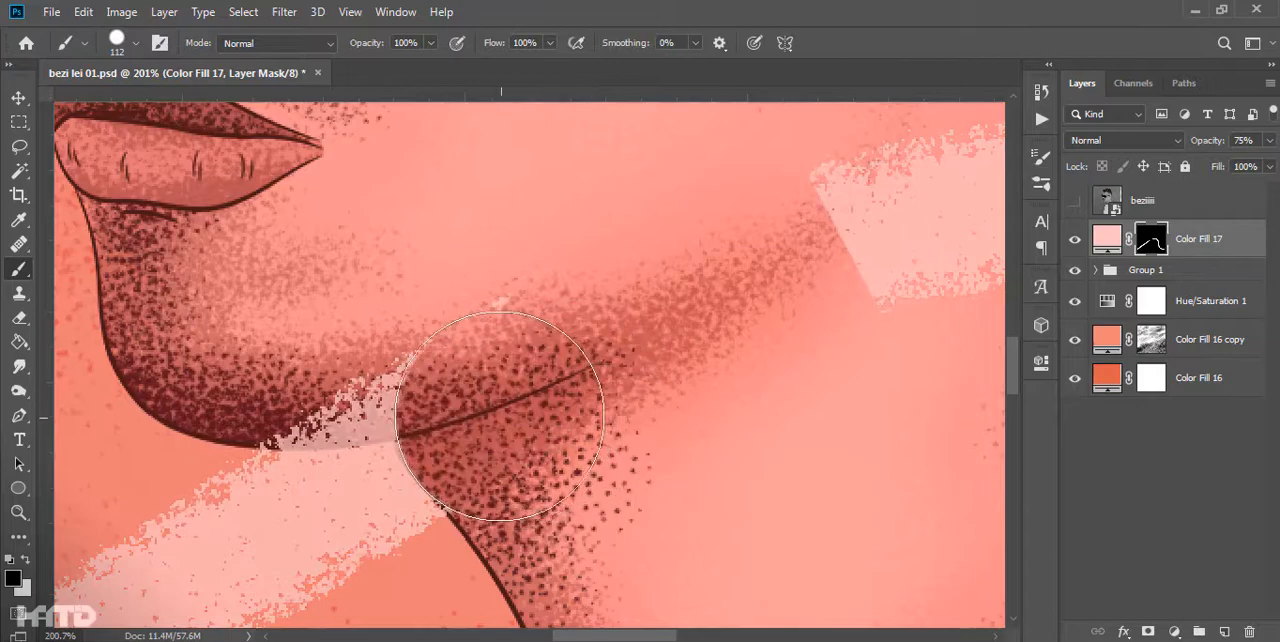
drag(905, 187, 258, 266)
drag(372, 216, 400, 356)
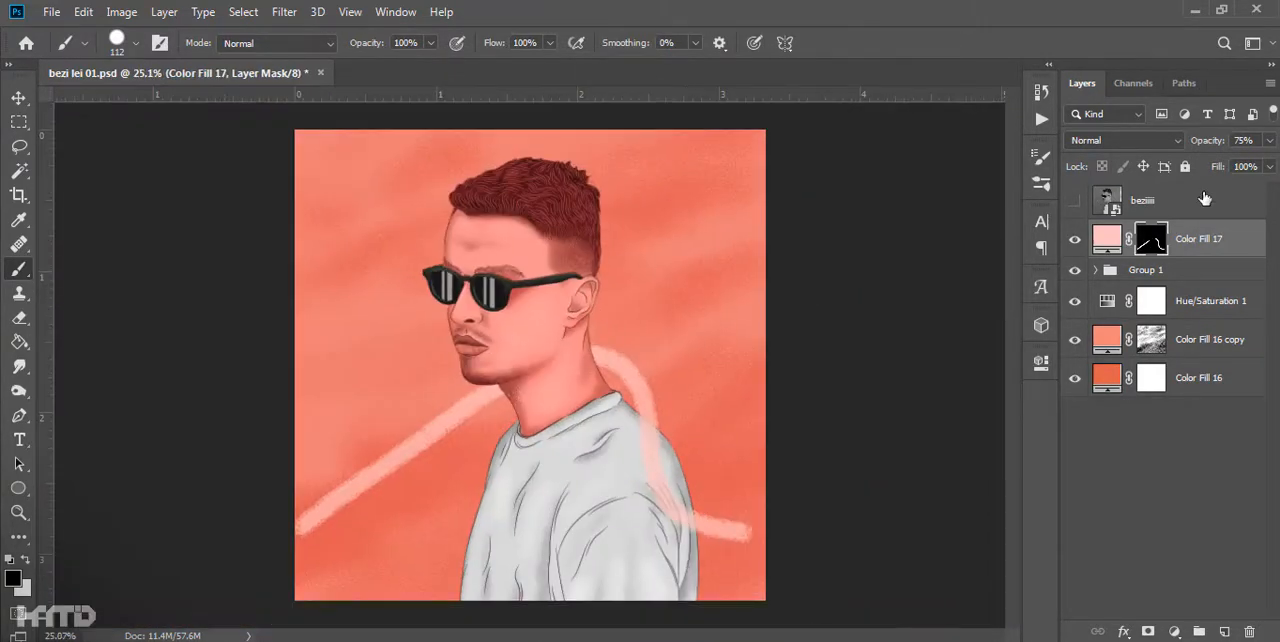
scroll(694, 434, up, 3)
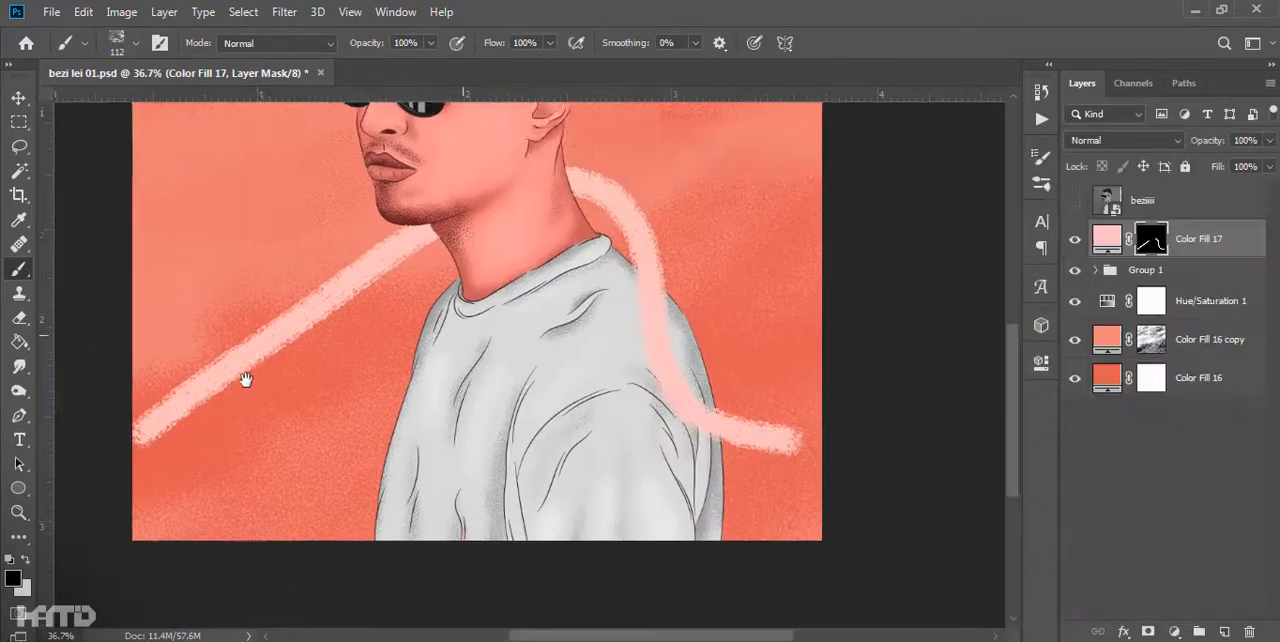
- Thin and taper both parts of the pink ribbon on the Color Fill 17 mask with the grainy 112 px brush
drag(246, 380, 311, 342)
drag(495, 215, 145, 438)
scroll(491, 429, down, 5)
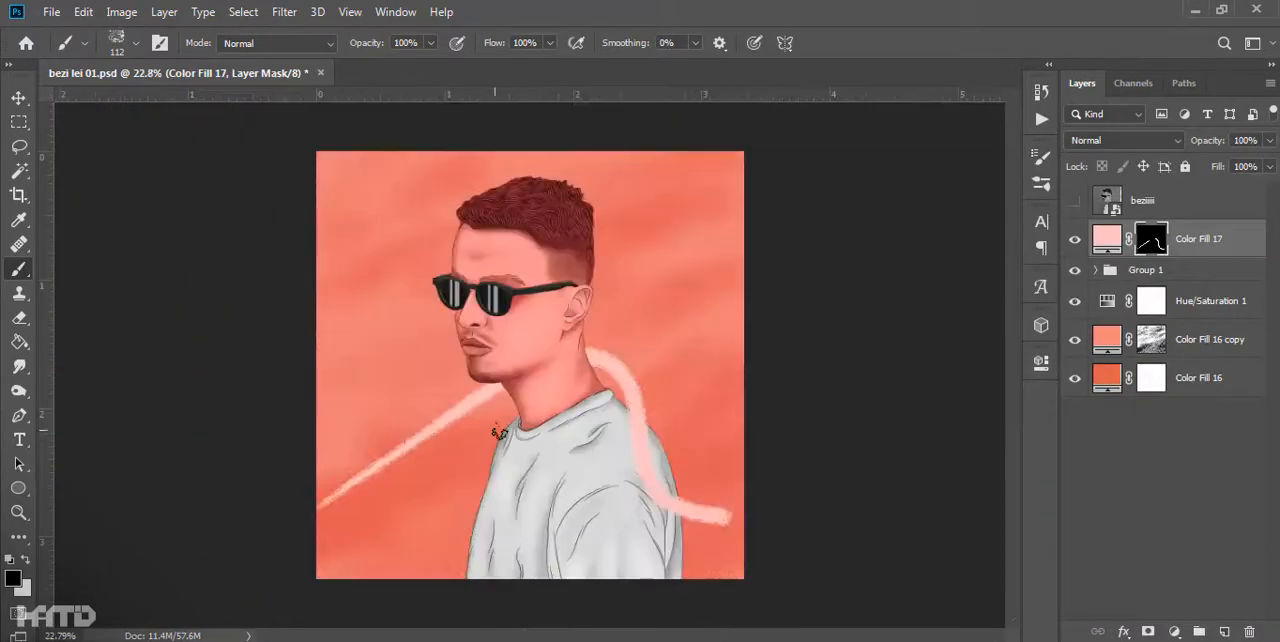
scroll(680, 472, up, 6)
drag(855, 566, 657, 505)
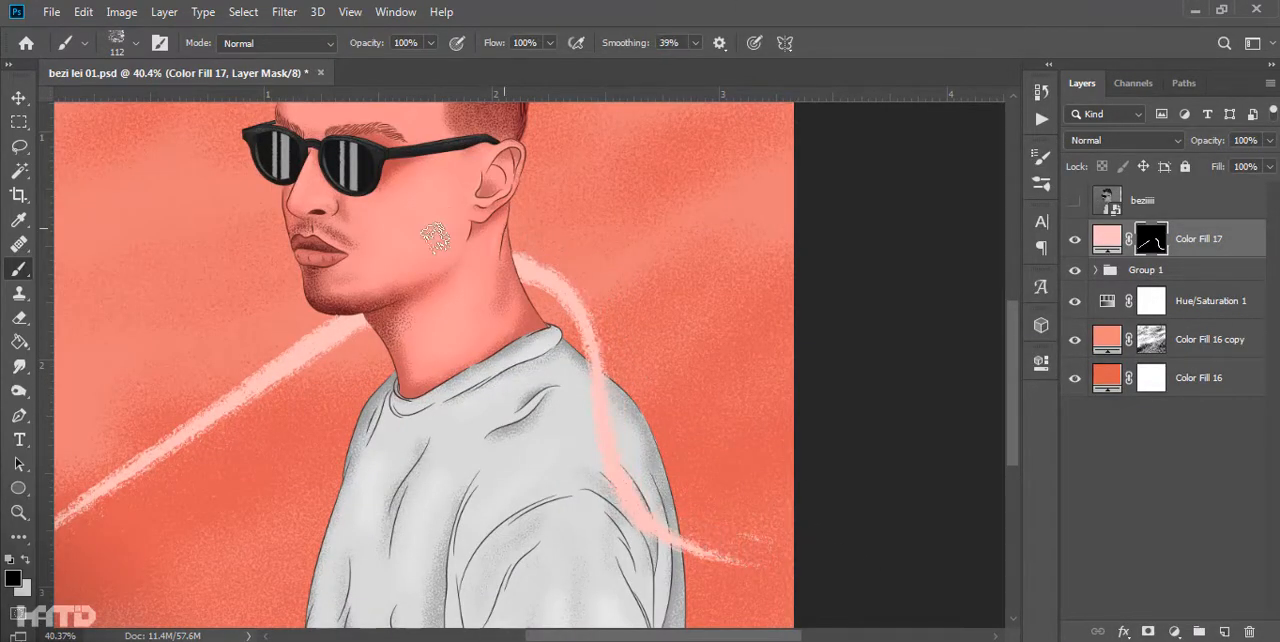
scroll(440, 230, left, 1)
drag(410, 325, 92, 520)
drag(409, 436, 620, 356)
- Add grainy diagonal light streaks across the background on the Color Fill 17 mask and thin them into tapered lines
scroll(780, 284, down, 8)
scroll(583, 432, up, 6)
scroll(563, 460, down, 3)
key(x)
drag(393, 270, 204, 391)
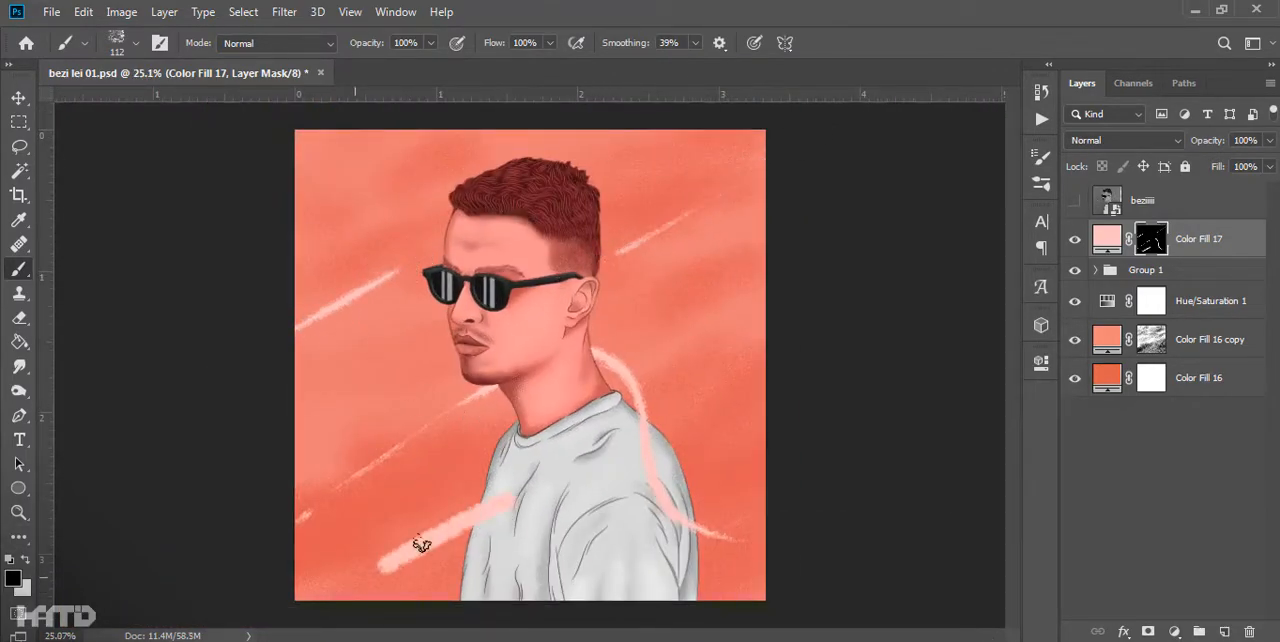
scroll(476, 372, up, 2)
key(x)
drag(395, 359, 131, 559)
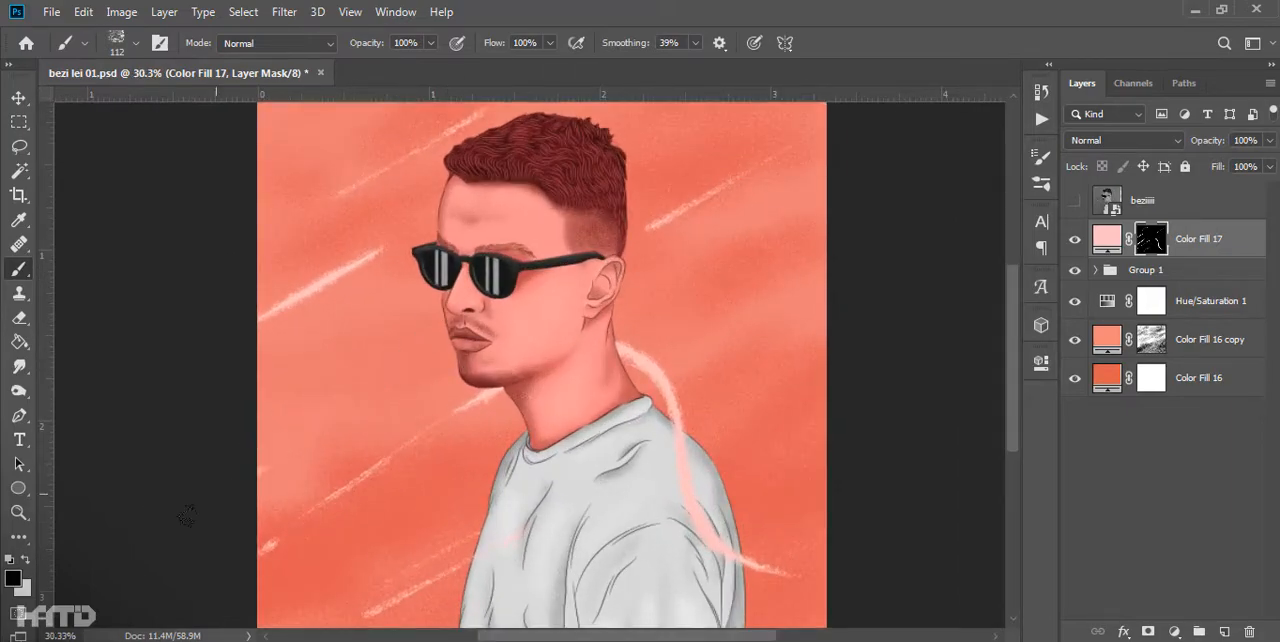
scroll(205, 502, down, 6)
- Add a white solid color fill above the Hue/Saturation adjustment and invert its mask
click(1199, 304)
click(1174, 631)
click(1174, 631)
click(1162, 294)
click(786, 319)
click(1209, 309)
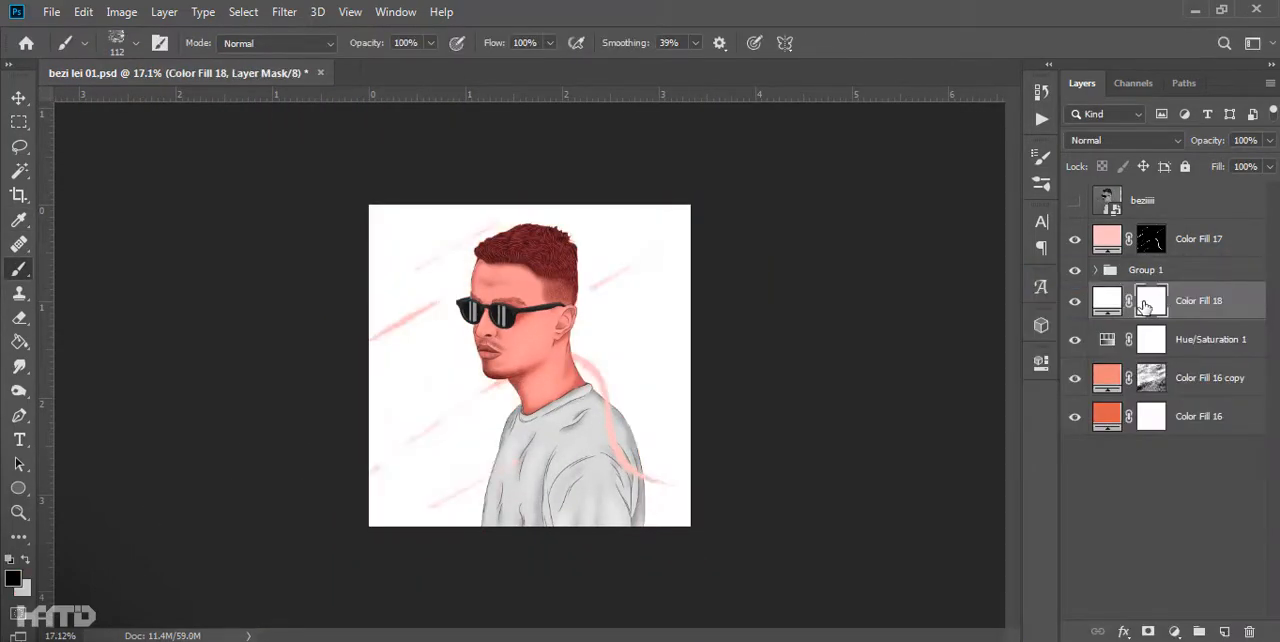
key(ctrl+i)
- Stamp white clouds around the head on the Color Fill 18 mask with the 600 px Distant Mountains brush
right_click(418, 357)
drag(1233, 350, 1233, 562)
scroll(530, 420, up, 5)
click(534, 383)
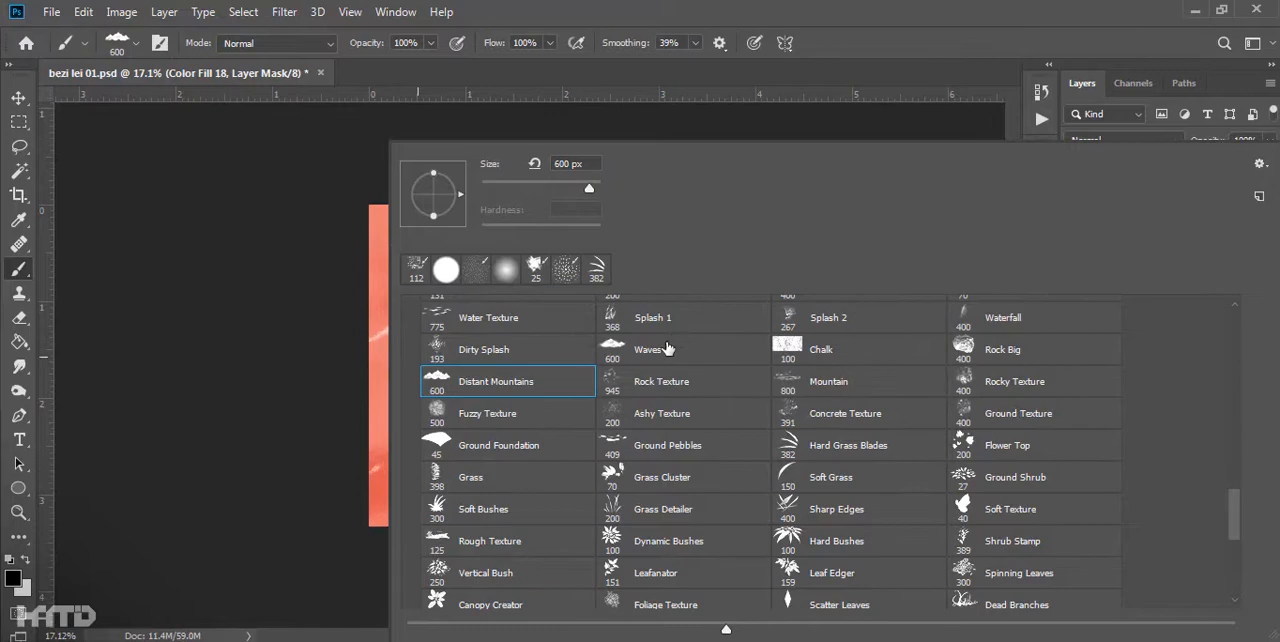
key(Return)
key(x)
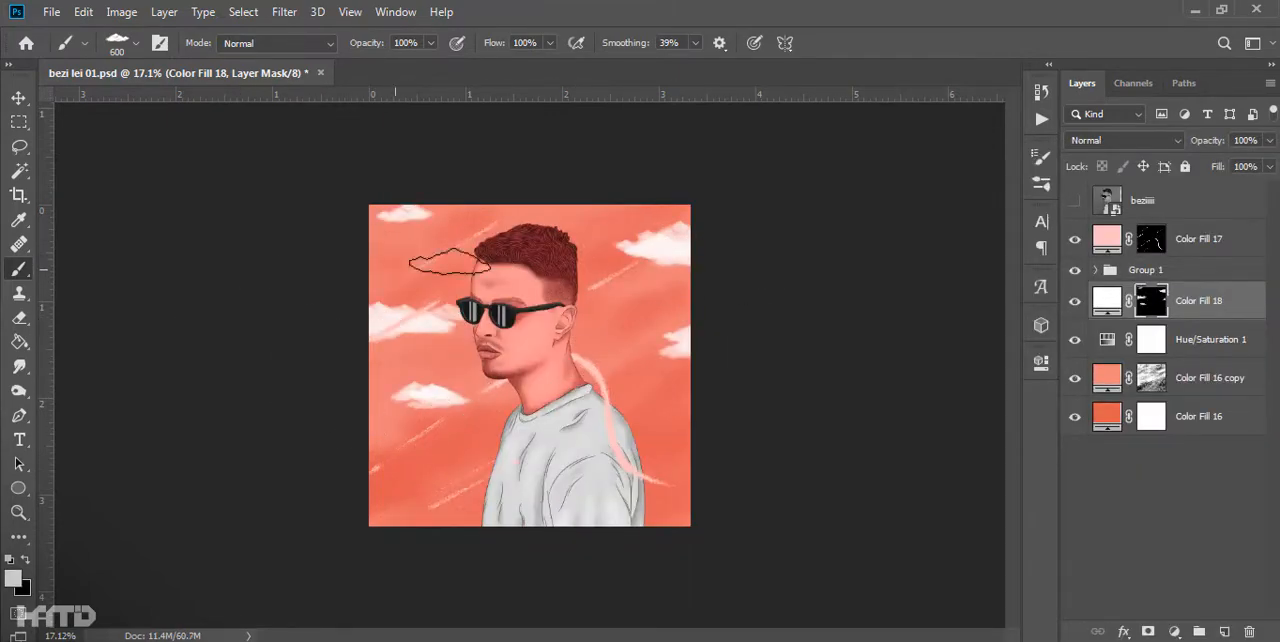
- Reduce the opacity of the Color Fill 17 streaks to 24% and recolor the clouds to pale pink ffcfcc
click(1200, 239)
drag(1207, 140, 938, 168)
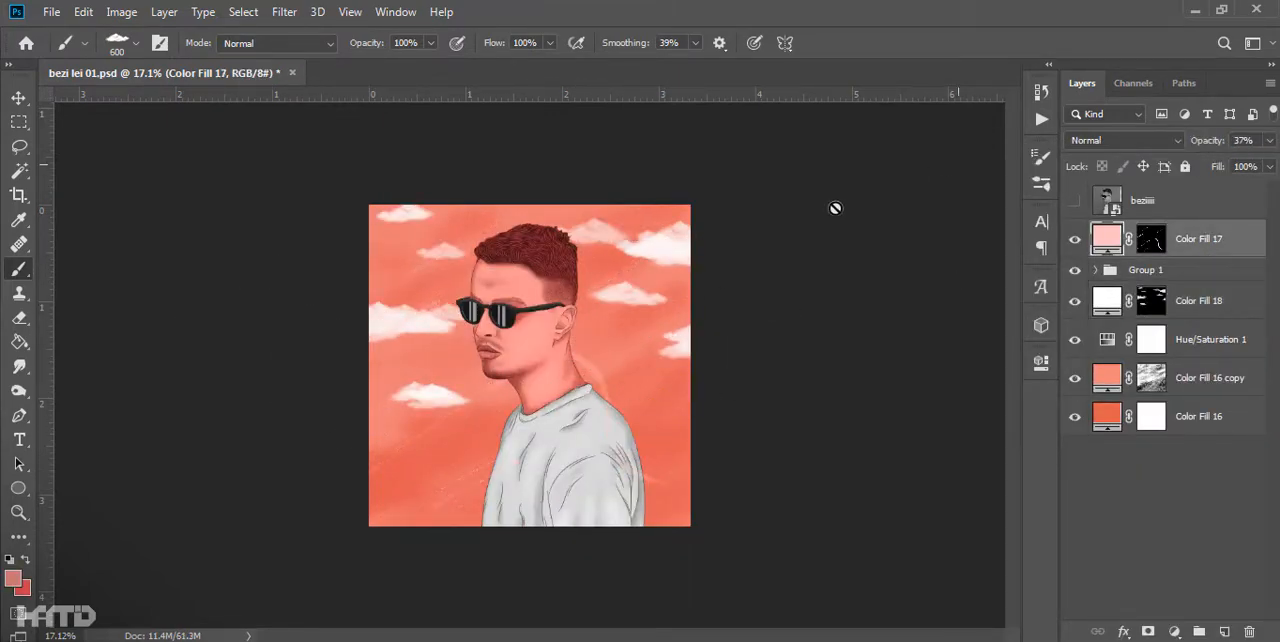
key(ctrl+plus)
double_click(1107, 300)
click(833, 303)
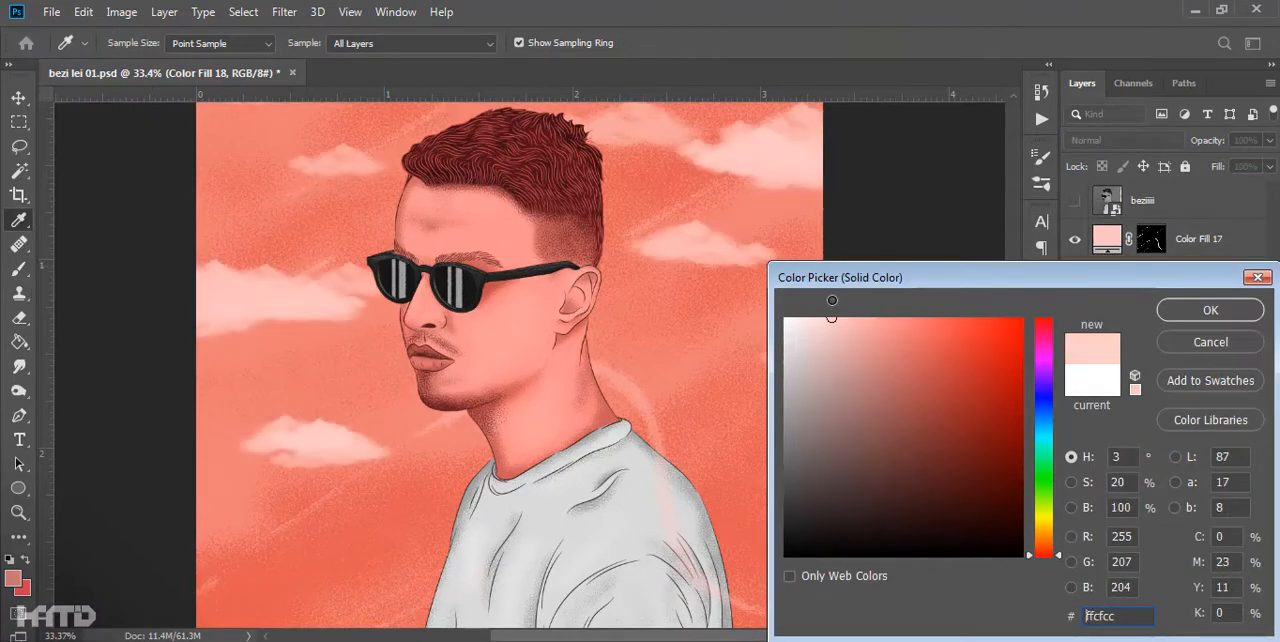
click(1209, 305)
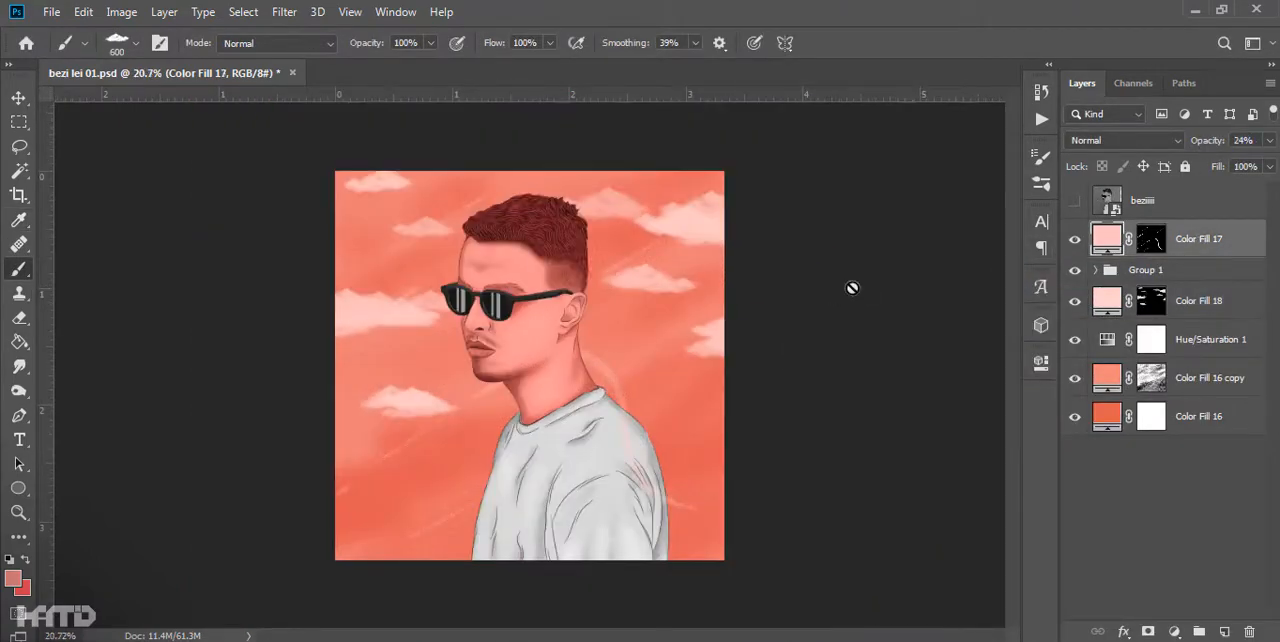
- Move Color Fill 17 below Group 1 so the streaks sit behind the portrait
scroll(866, 282, up, 3)
drag(1186, 240, 1184, 286)
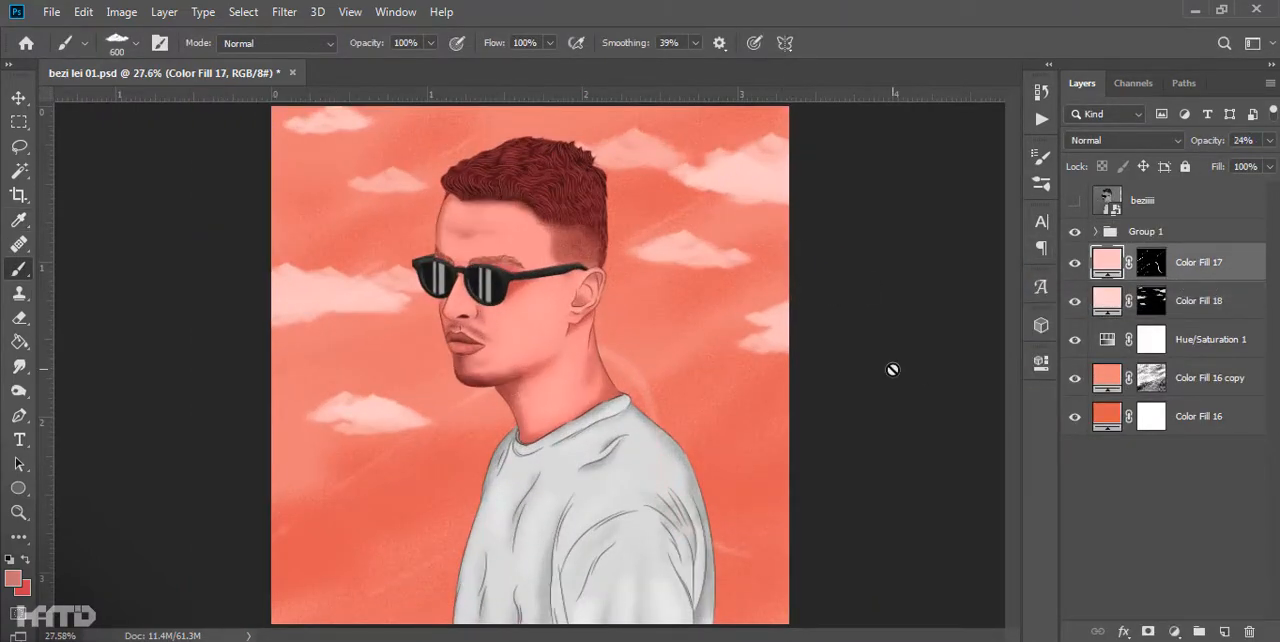
scroll(669, 363, down, 4)
scroll(669, 363, up, 5)
key(v)
click(890, 305)
click(1219, 231)
click(1174, 631)
click(1001, 408)
- Duplicate the black-and-white reference photo layer and hide the original
click(1074, 201)
click(1157, 203)
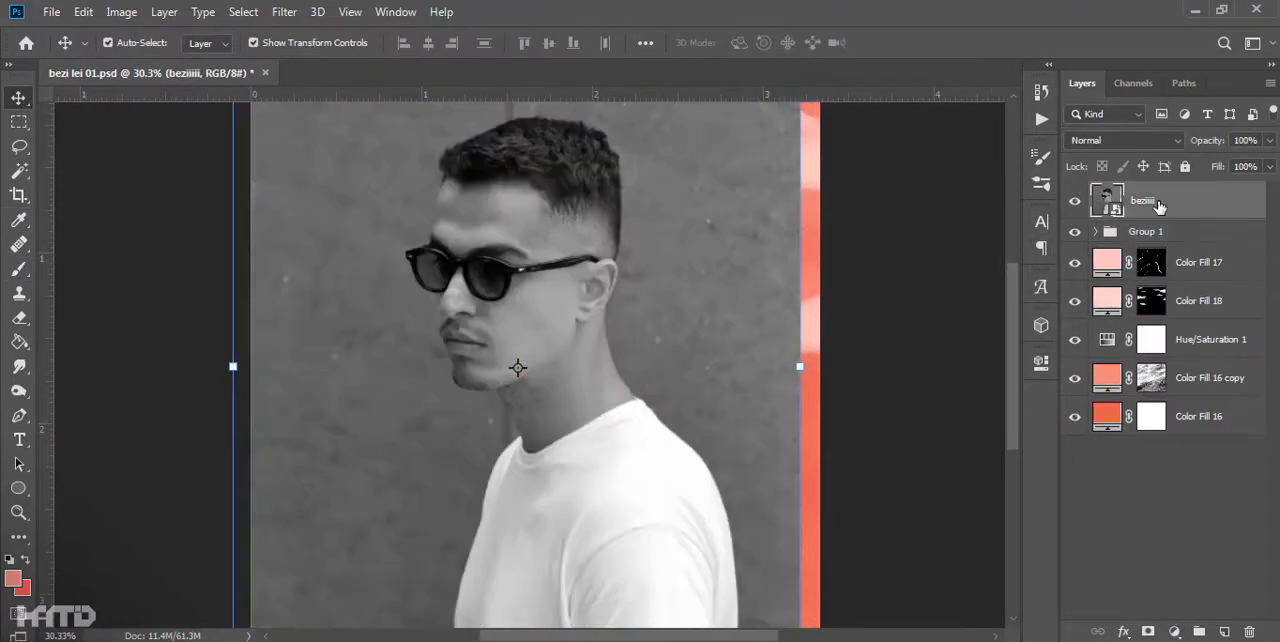
key(ctrl+j)
click(1074, 239)
- Apply a Gaussian Blur smart filter to the duplicated photo to soften its details
scroll(525, 250, up, 8)
click(282, 12)
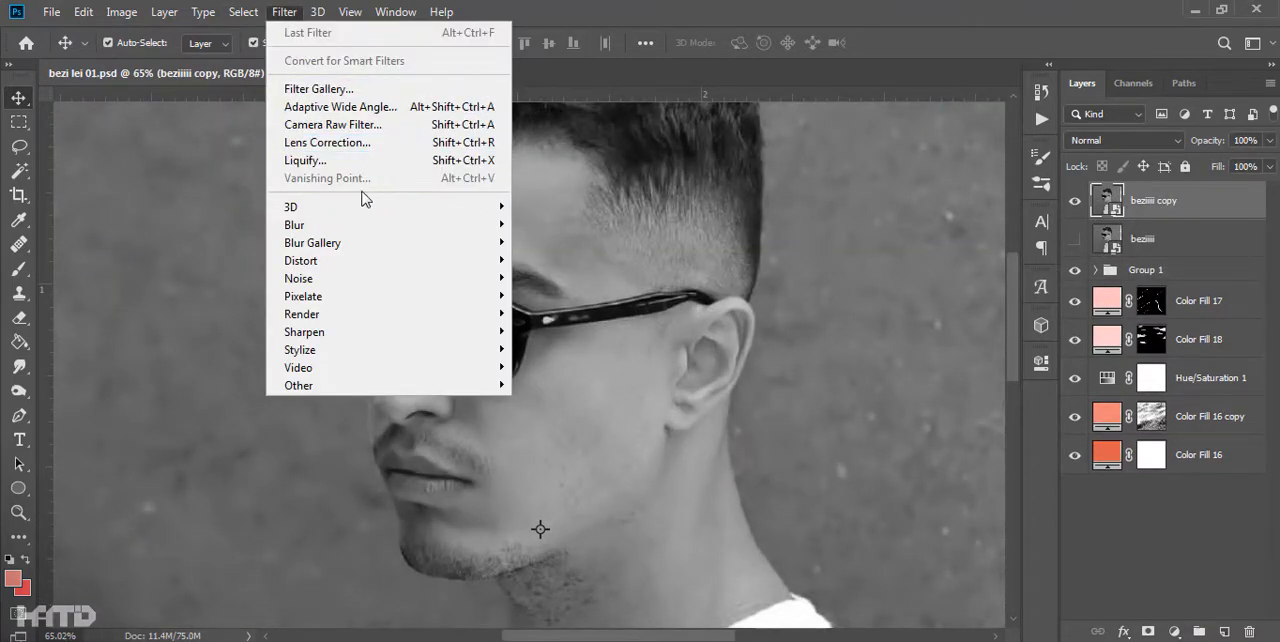
mouse_move(300, 224)
click(560, 296)
drag(908, 447, 842, 458)
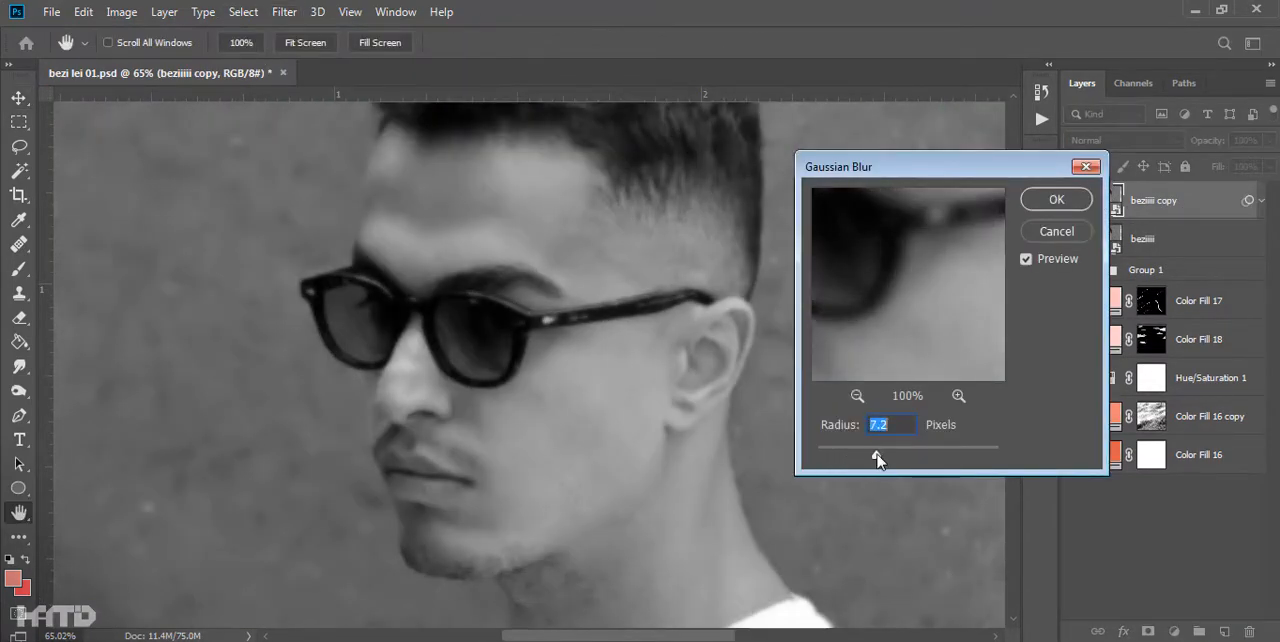
click(1056, 199)
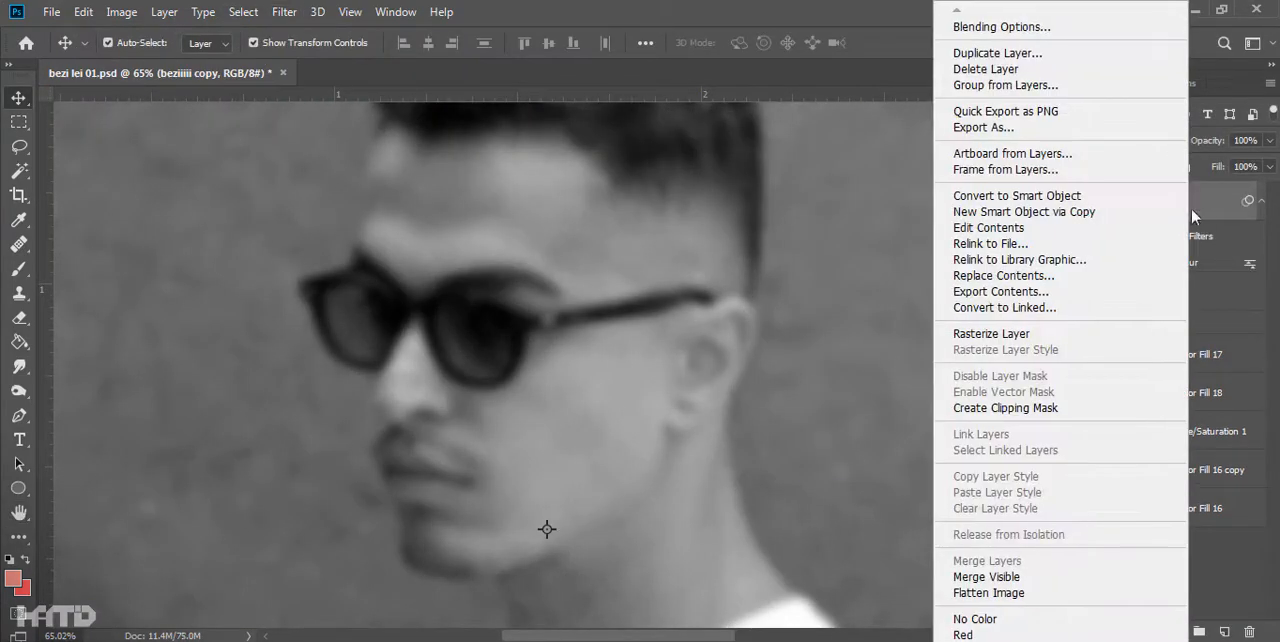
- Clip the blurred photo copy onto the face fill above Layer 1 and set its blend mode to Overlay
drag(1150, 200, 1210, 432)
click(1095, 231)
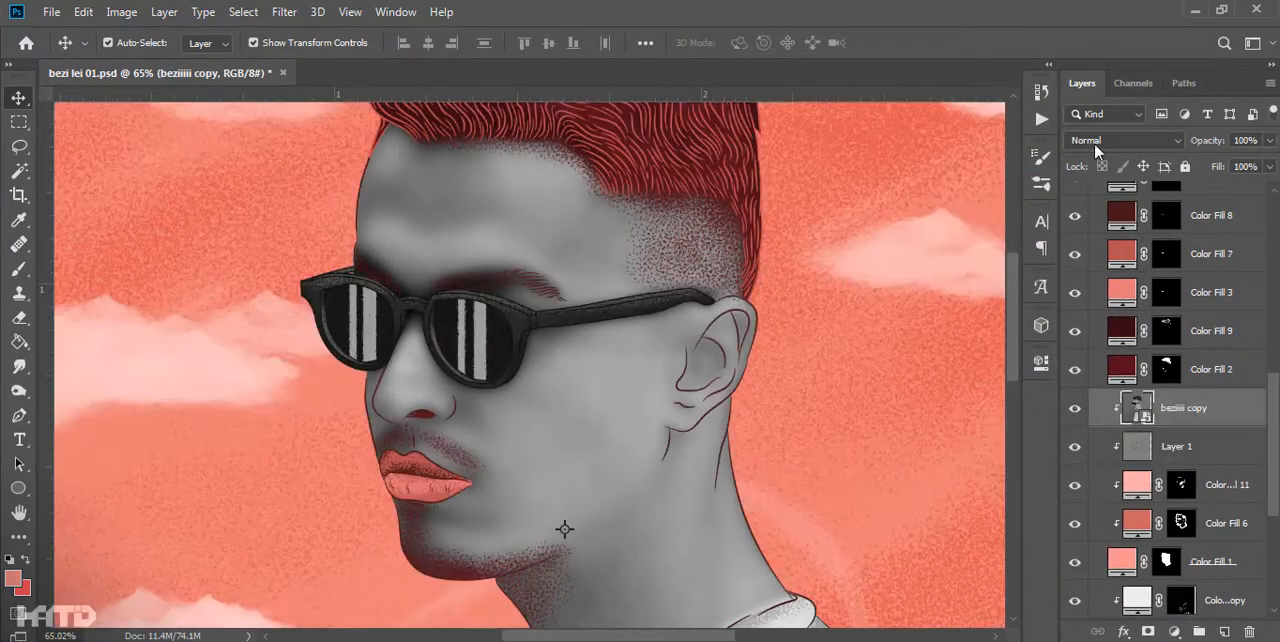
click(1096, 141)
click(1100, 354)
drag(823, 366, 855, 448)
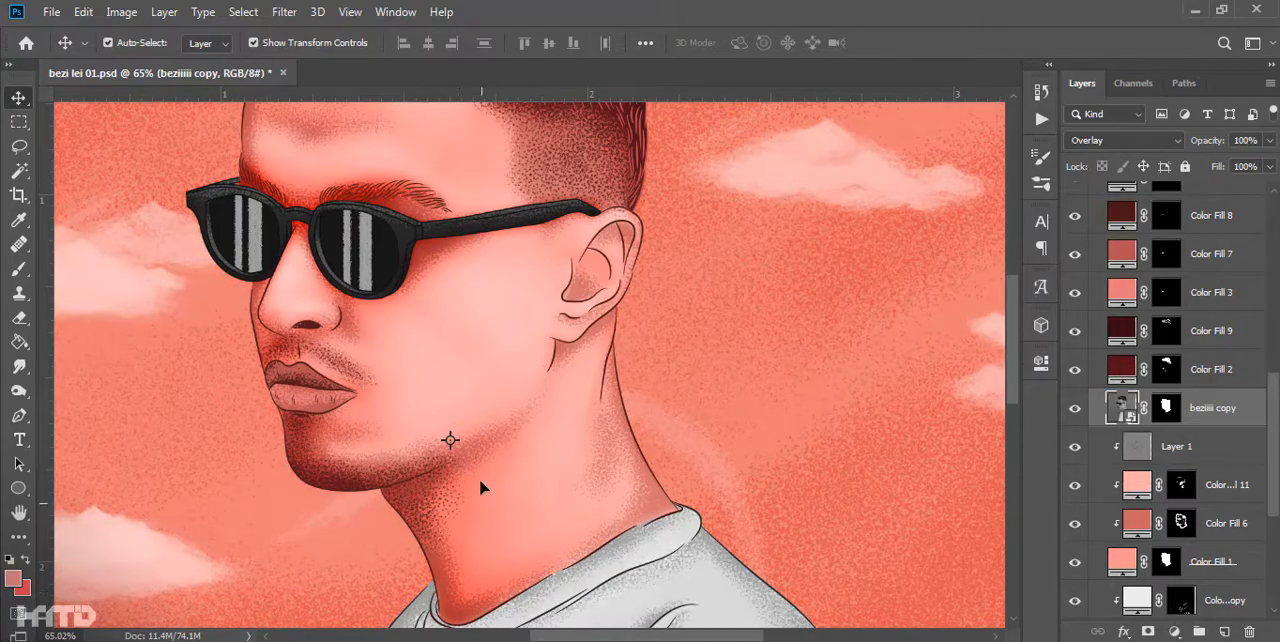
- Add a Levels adjustment above the blurred face photo and adjust its tones
scroll(480, 486, down, 3)
click(1174, 632)
click(1167, 379)
drag(795, 494, 837, 493)
click(987, 298)
- Set the opacity of the blurred face photo copy to 36%
click(1213, 447)
drag(1207, 141, 960, 180)
key(ctrl+0)
click(858, 343)
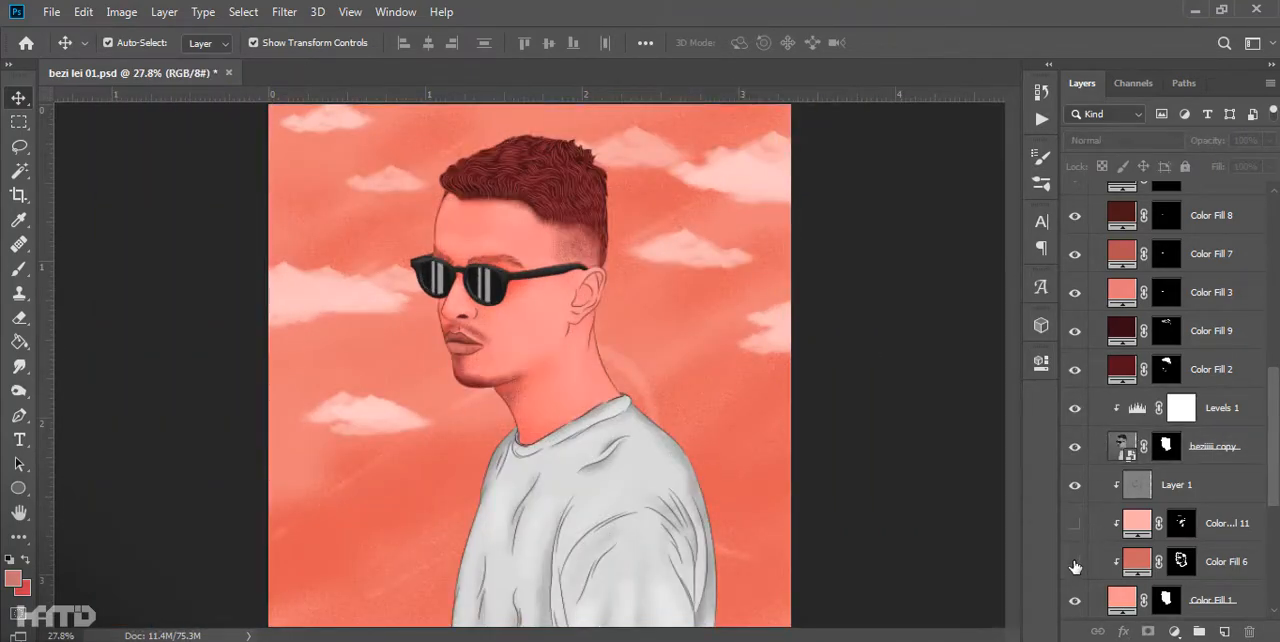
- Try shading the shirt with a duplicate of the blurred Overlay photo and its Levels adjustment, and delete both layers
drag(1183, 466, 1167, 486)
key(Return)
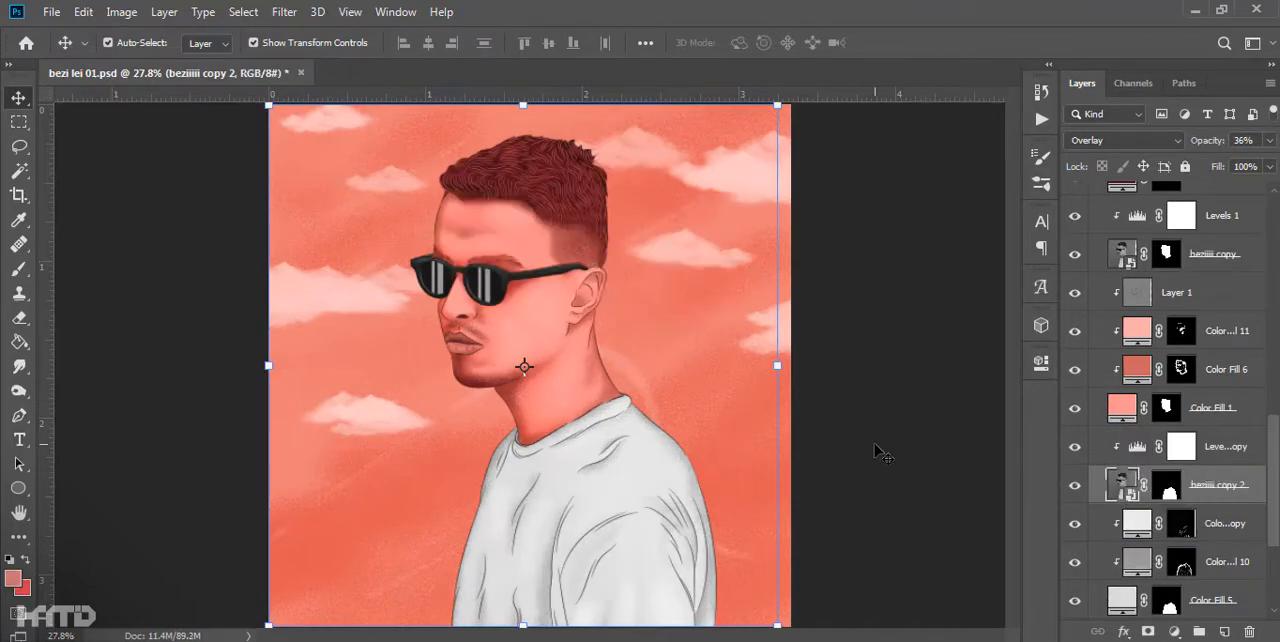
double_click(1140, 448)
click(987, 298)
click(1219, 486)
click(1245, 141)
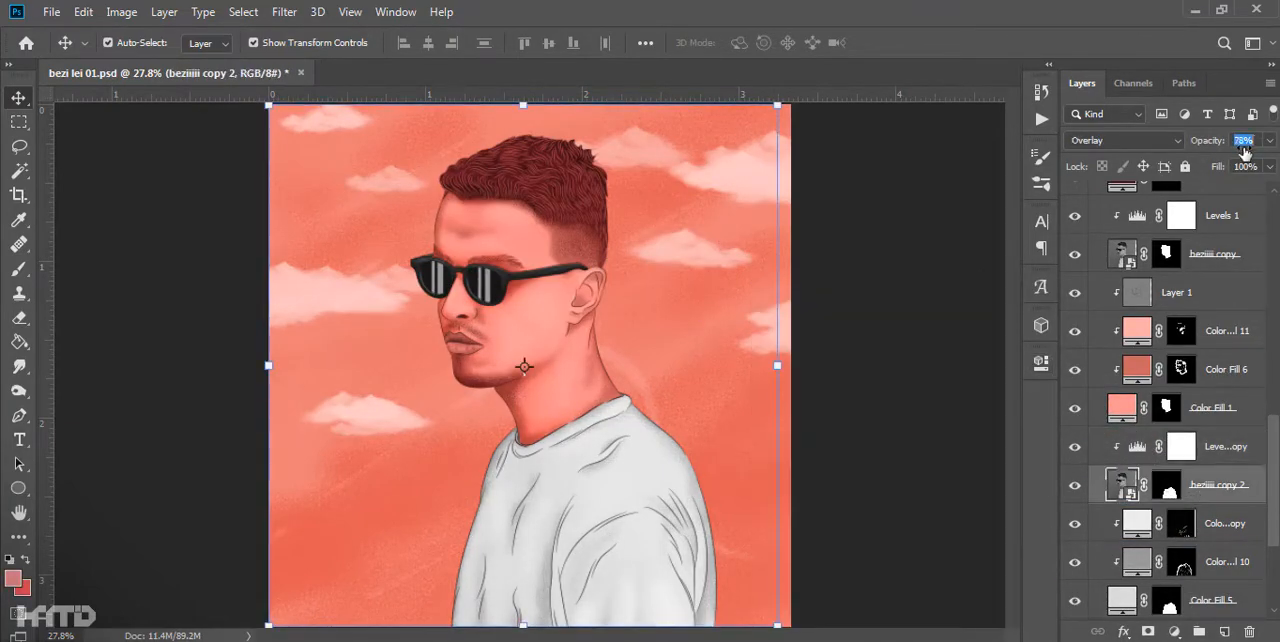
text(7)
shift+click(1211, 447)
key(Delete)
click(940, 504)
scroll(815, 463, down, 4)
scroll(1170, 349, up, 1)
click(1212, 369)
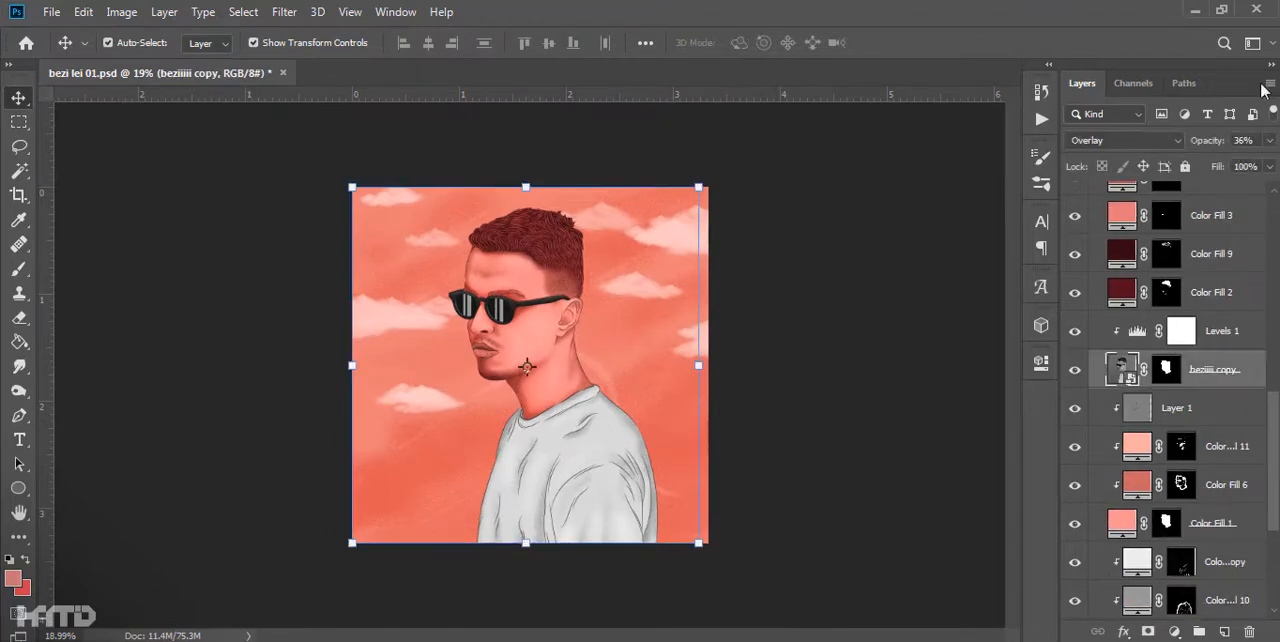
click(965, 170)
- Create an Overlay layer filled with 50% gray above Group 1 and convert it to a smart object
scroll(600, 344, up, 9)
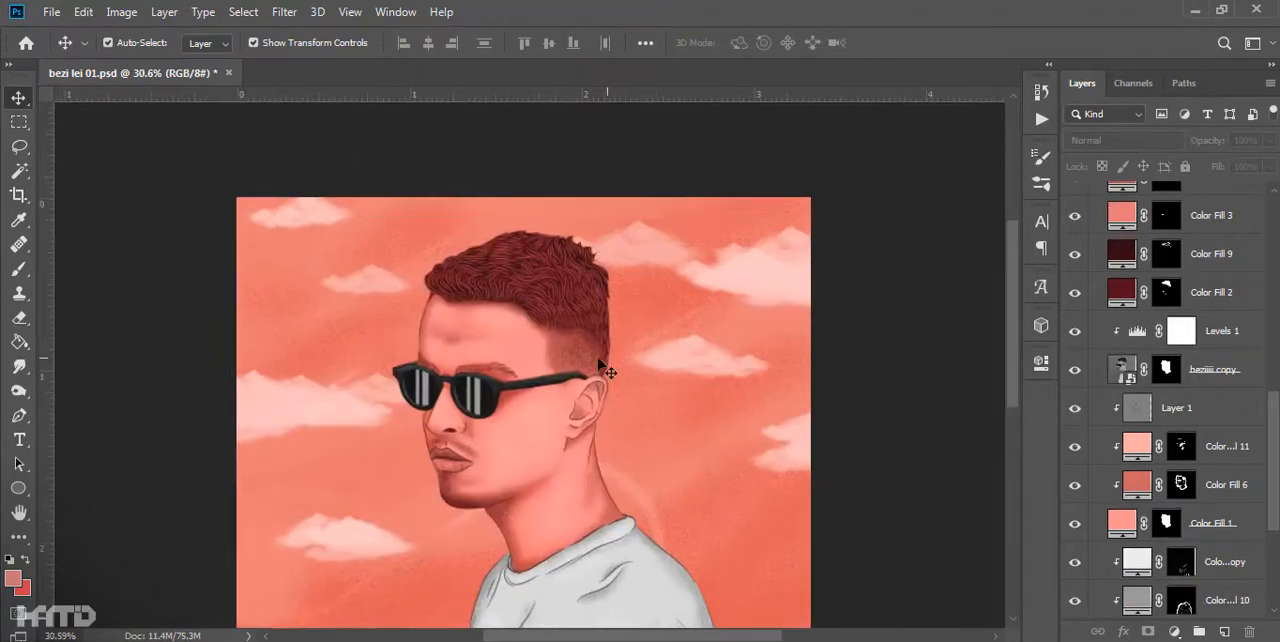
scroll(1137, 358, up, 6)
click(1146, 231)
alt+click(1224, 631)
click(455, 338)
click(426, 369)
click(406, 363)
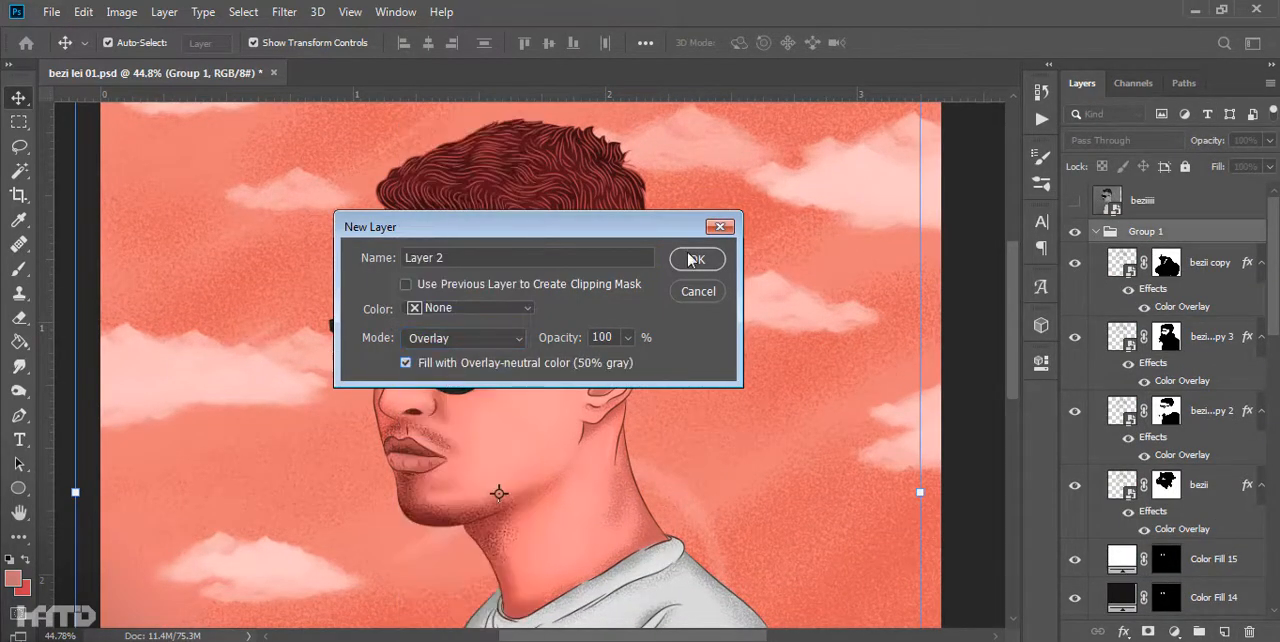
click(691, 258)
right_click(1166, 237)
click(1065, 264)
- Apply an Add Noise smart filter to the gray Overlay layer
click(286, 12)
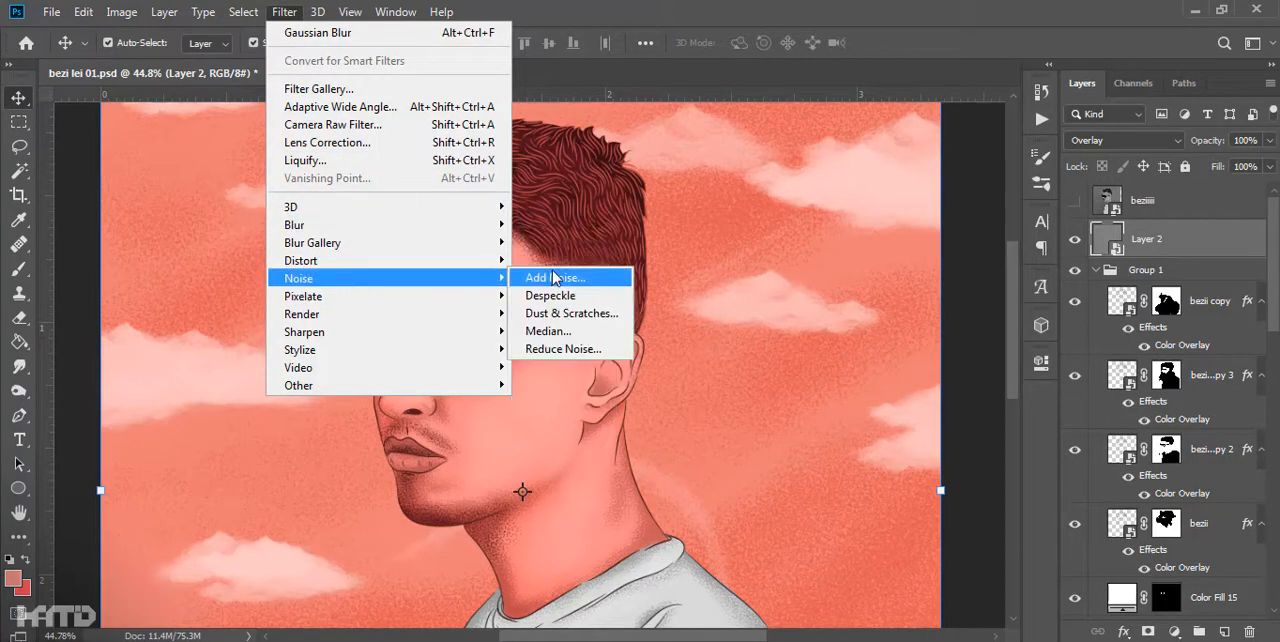
click(570, 278)
key(Return)
scroll(557, 306, up, 6)
scroll(557, 306, down, 12)
click(225, 340)
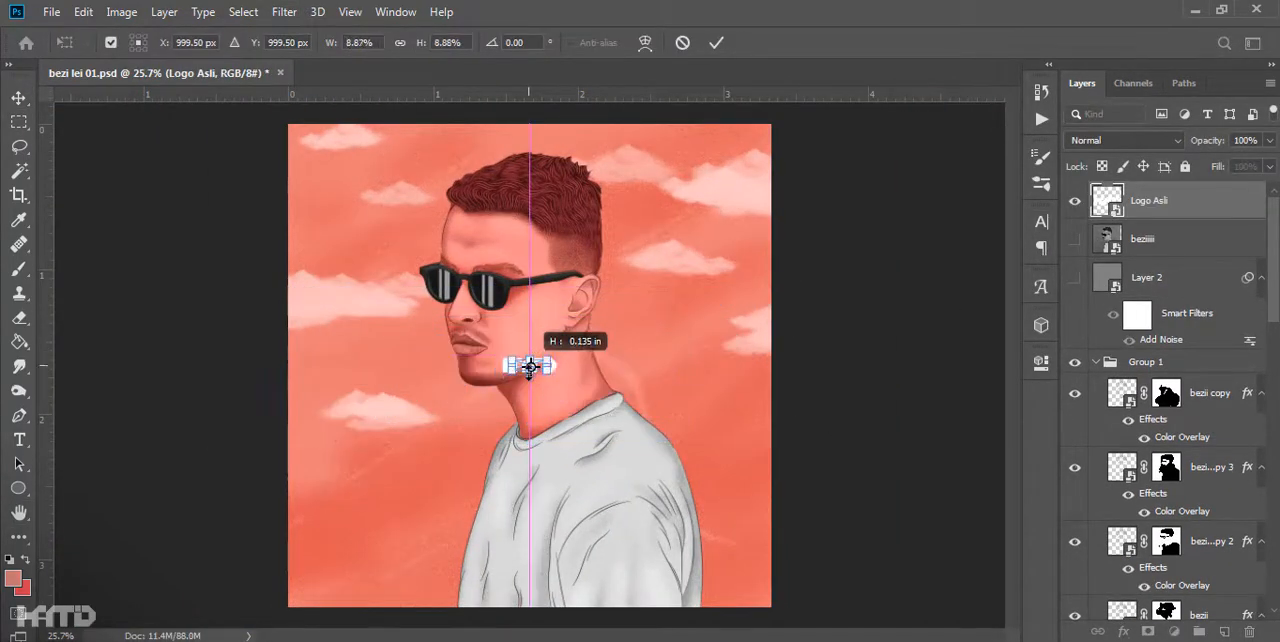
- Place the white Logo Asli logo and position it small near the lower-left corner of the artwork, with Layer 2 hidden
key(Return)
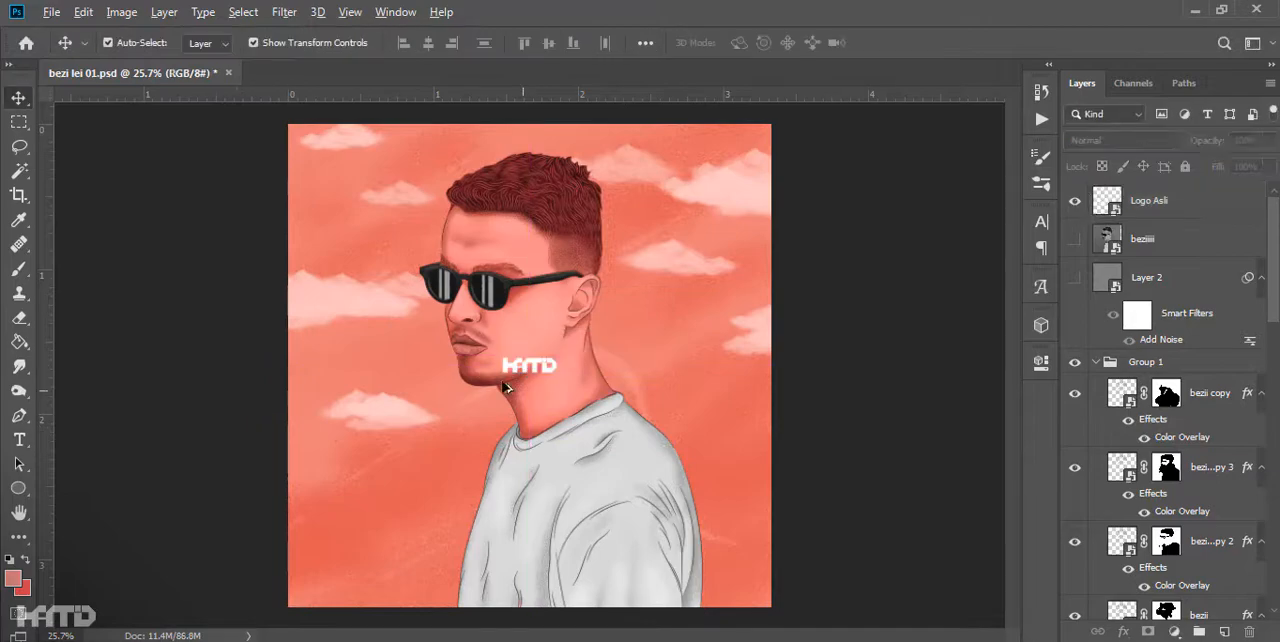
key(Return)
drag(477, 378, 536, 199)
drag(637, 230, 371, 553)
key(ctrl+z)
key(Return)
scroll(263, 550, up, 5)
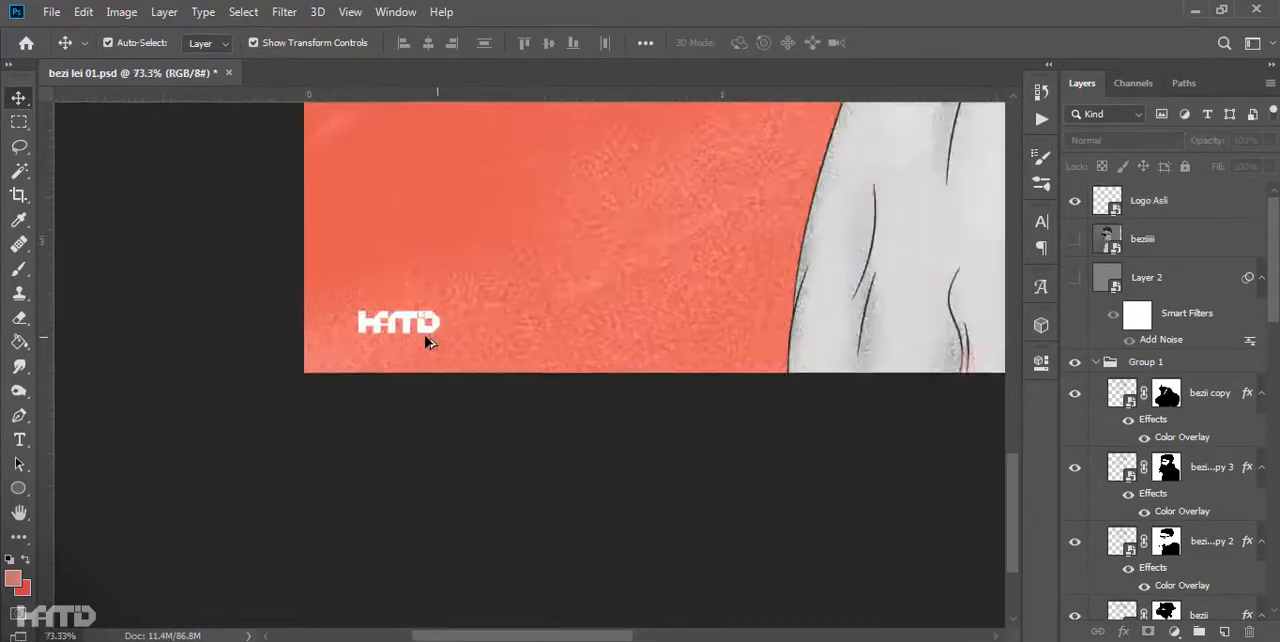
- Move the Logo Asli layer directly above Group 1 and set its blend mode to Overlay
drag(1139, 227, 1139, 349)
click(1123, 140)
click(1092, 367)
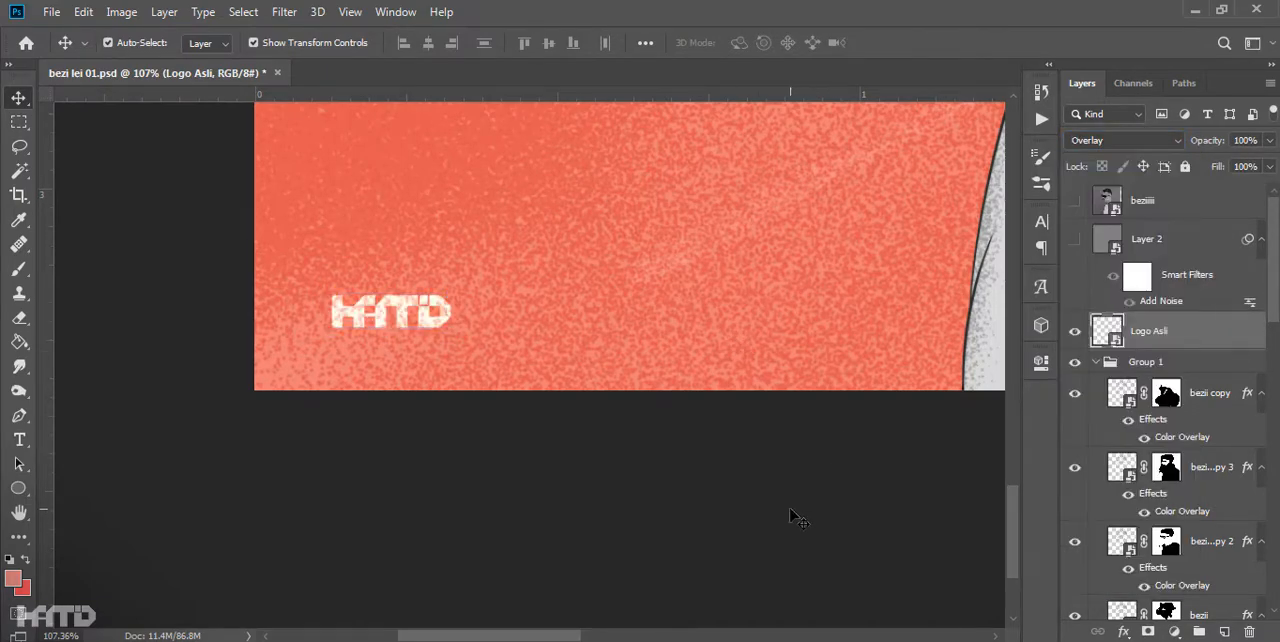
- Show Layer 2 again and fine-tune the amount of its Add Noise smart filter
click(1075, 239)
click(712, 417)
scroll(710, 416, down, 8)
scroll(606, 360, up, 9)
drag(606, 360, 690, 460)
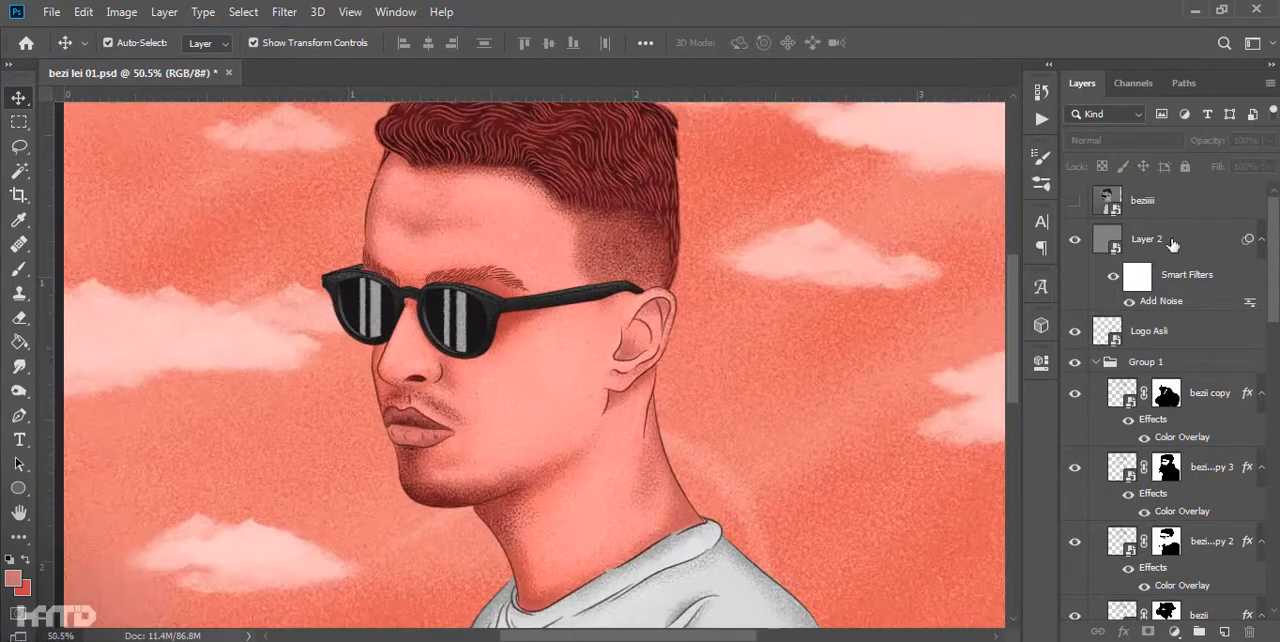
double_click(1158, 302)
drag(603, 74, 775, 95)
mouse_move(689, 367)
mouse_down()
mouse_move(788, 364)
mouse_move(692, 367)
mouse_up()
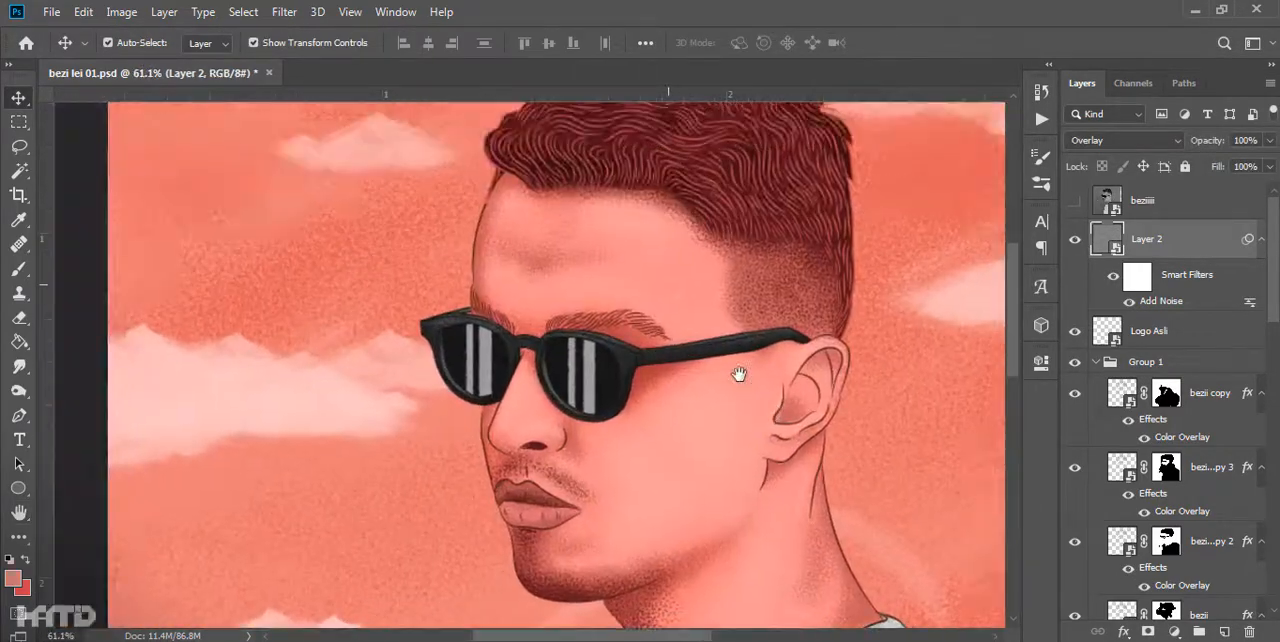
scroll(738, 374, down, 3)
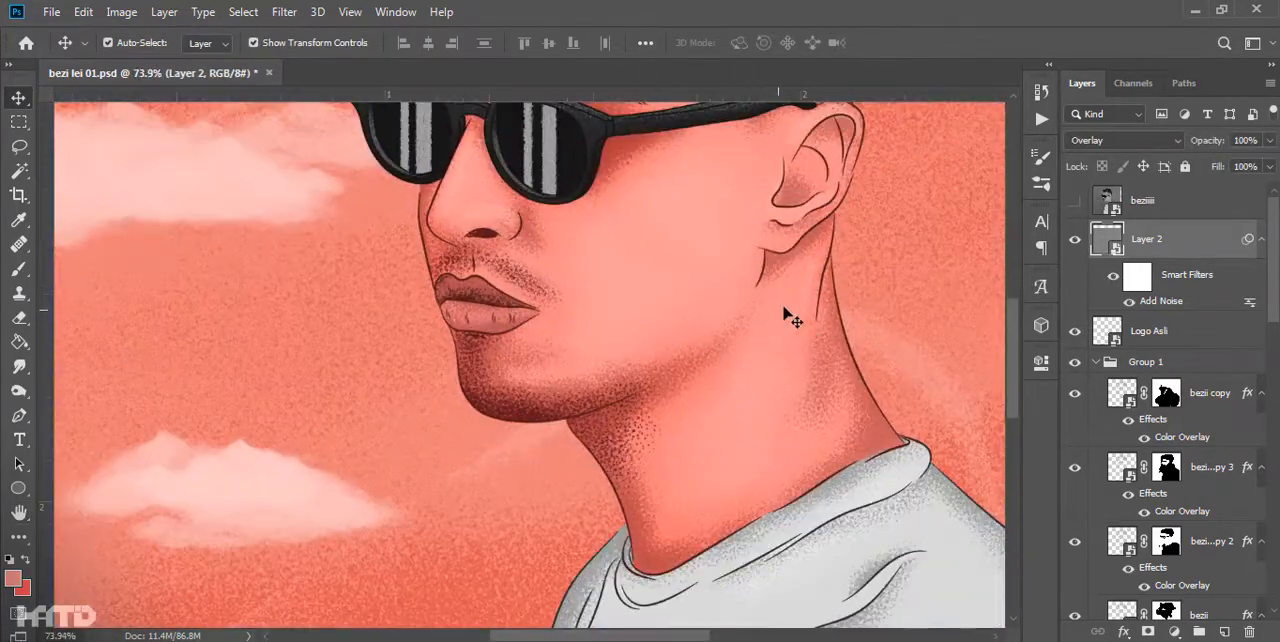
- Add a Selective Color adjustment layer above Layer 2 and adjust its cyan, magenta, yellow and black amounts
scroll(863, 403, down, 5)
click(1174, 631)
click(1160, 619)
mouse_move(880, 419)
mouse_down()
mouse_move(948, 433)
mouse_move(898, 419)
mouse_up()
drag(880, 456, 865, 456)
drag(881, 497, 874, 497)
mouse_move(880, 530)
mouse_down()
mouse_move(910, 531)
mouse_move(885, 531)
mouse_up()
click(987, 298)
click(980, 380)
- Add a Hue/Saturation adjustment layer above Selective Color 1 with Hue -2 and Saturation -5
scroll(826, 366, up, 3)
click(1209, 239)
click(1174, 631)
click(1188, 450)
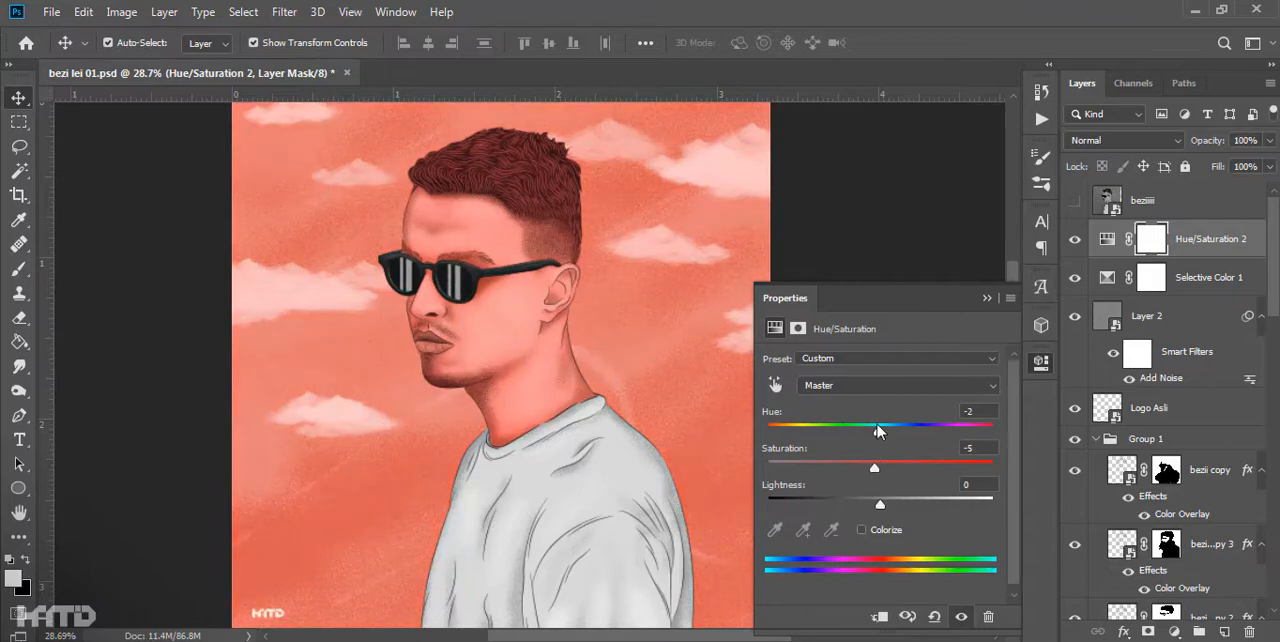
scroll(594, 362, up, 3)
scroll(651, 371, down, 3)
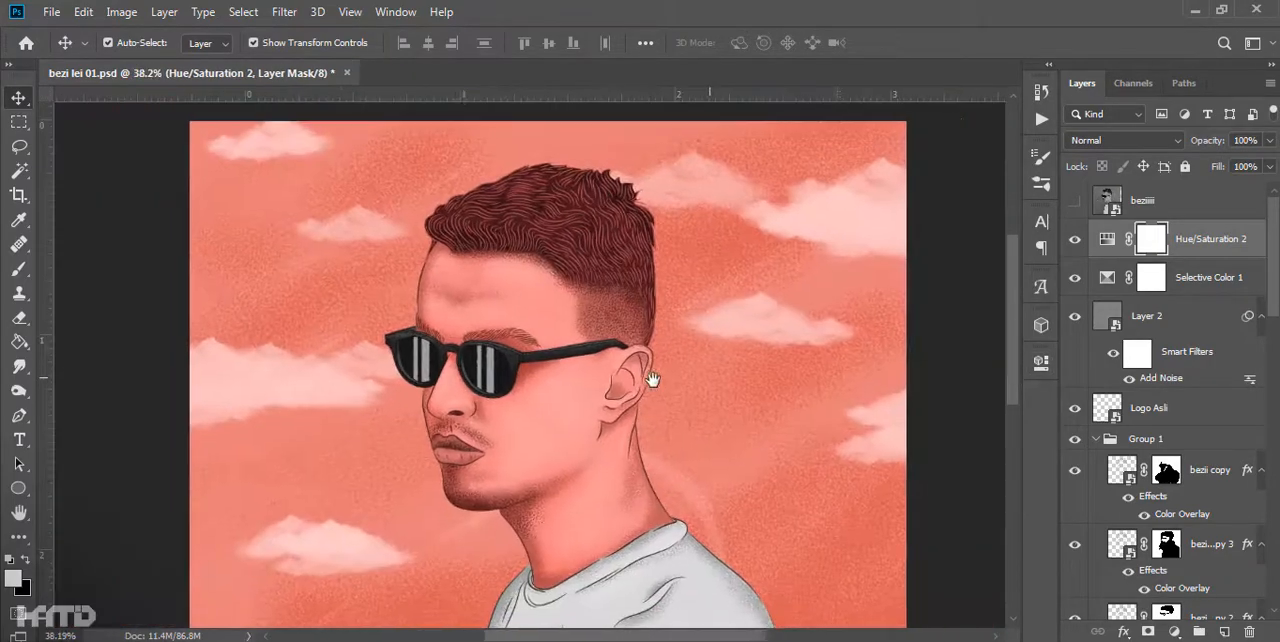
- Stamp all visible layers into a new smart object layer and apply a Camera Raw filter with Contrast -12, Highlights +17 and Shadows +21
right_click(1133, 283)
key(Escape)
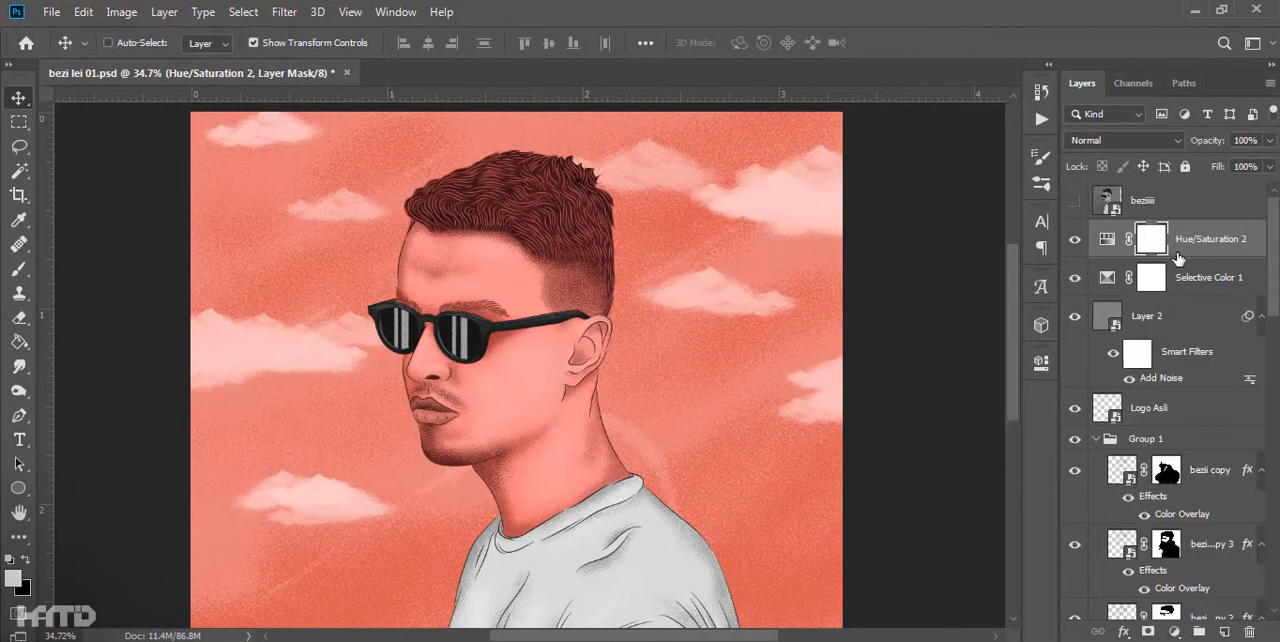
key(ctrl+shift+alt+e)
click(285, 12)
click(332, 124)
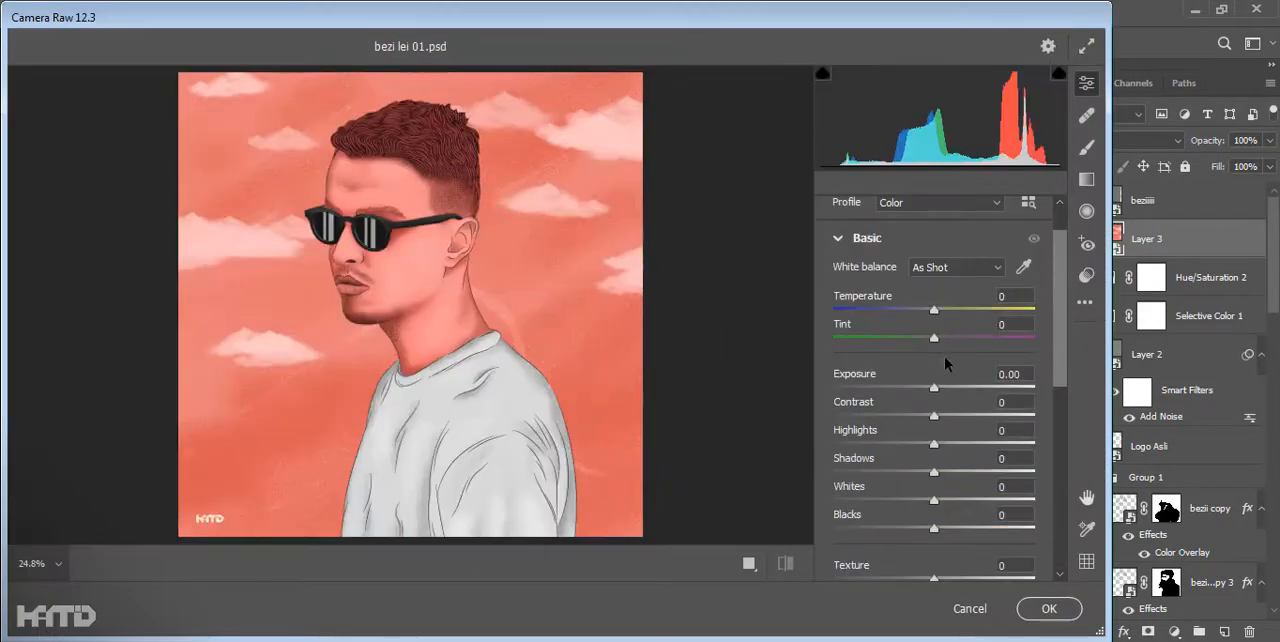
drag(934, 415, 954, 477)
scroll(953, 533, down, 1)
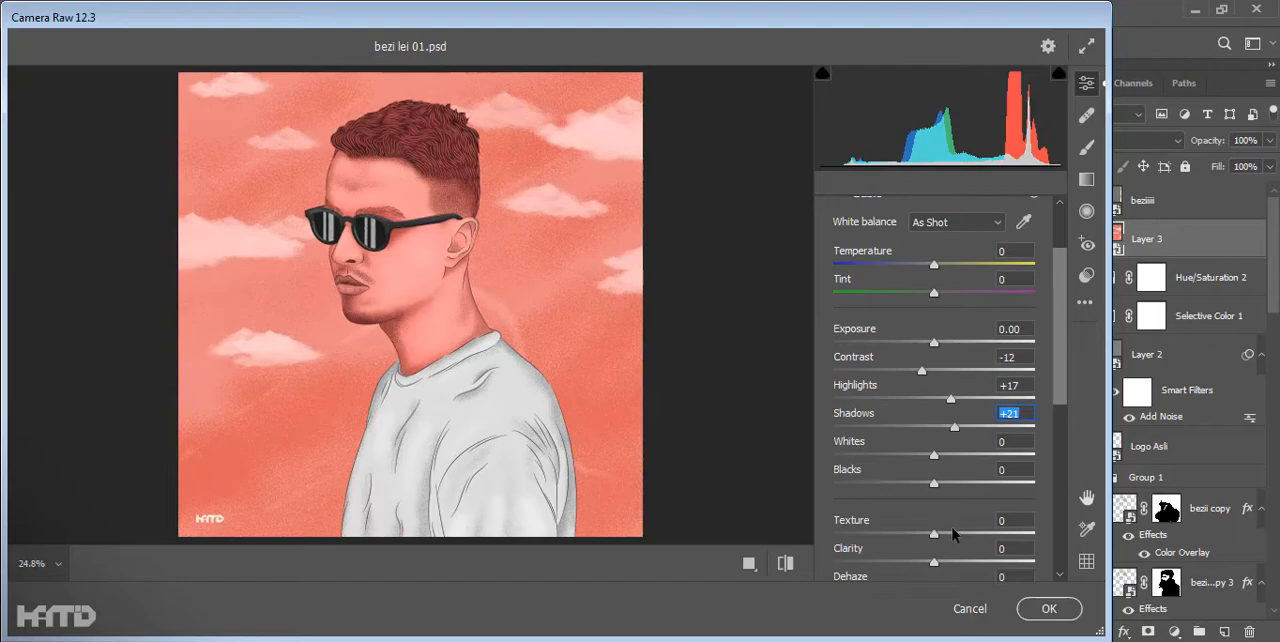
scroll(930, 453, down, 5)
click(1049, 609)
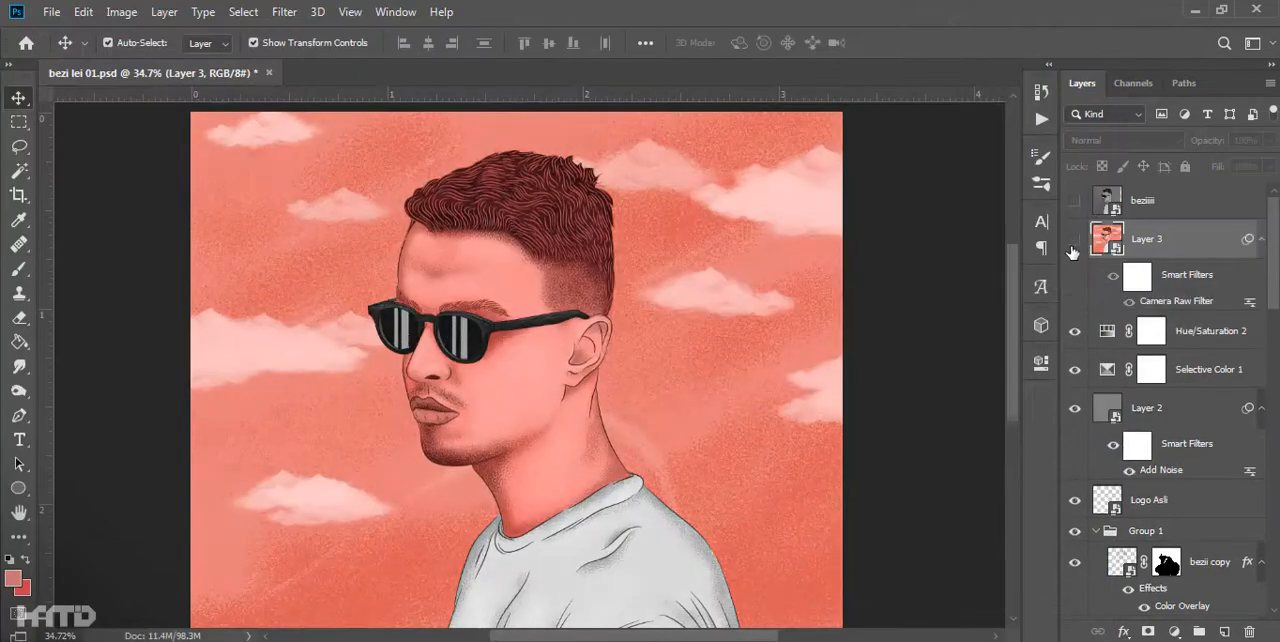
- Try 3DLUT looks such as DropBlues.3DL and LateSunset.3DL on a Color Lookup adjustment layer above Layer 3 and delete that layer
click(1180, 239)
click(1174, 632)
click(1195, 531)
click(917, 361)
click(858, 54)
key(Down)
key(Down)
key(Down)
key(Down)
key(Down)
key(Down)
key(Down)
key(Down)
key(Down)
key(Down)
key(Down)
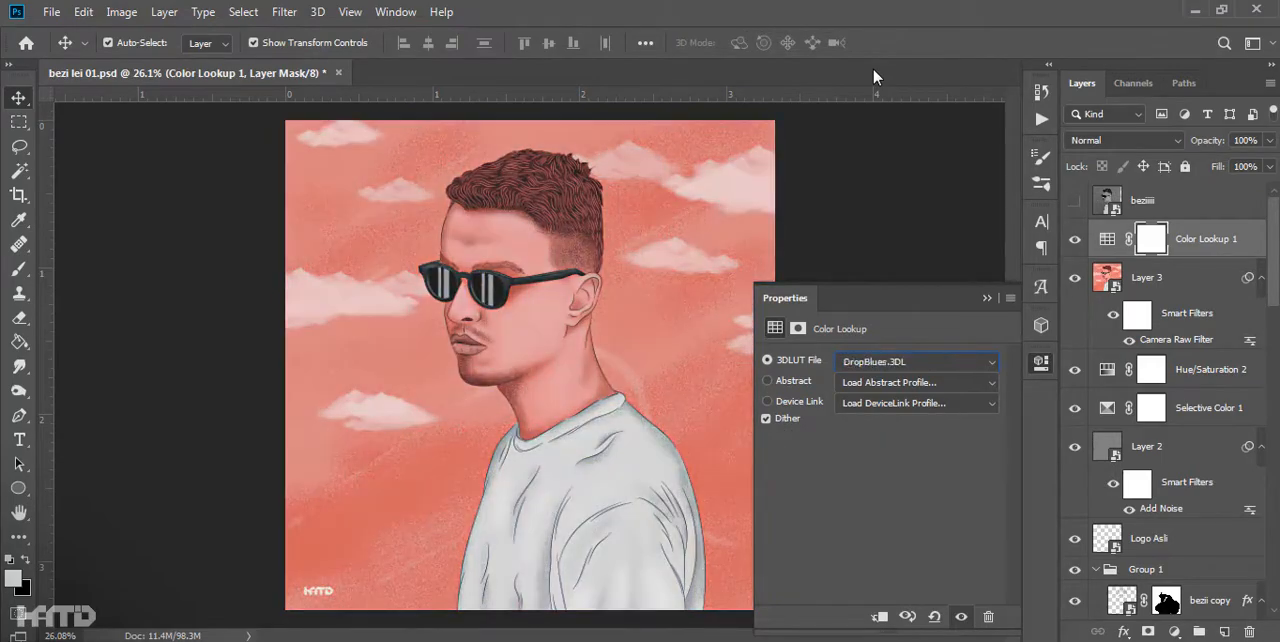
key(Down)
key(Down)
key(Down)
key(Down)
key(Down)
key(Down)
key(Down)
key(Down)
key(Down)
key(Down)
key(Down)
key(Down)
key(Down)
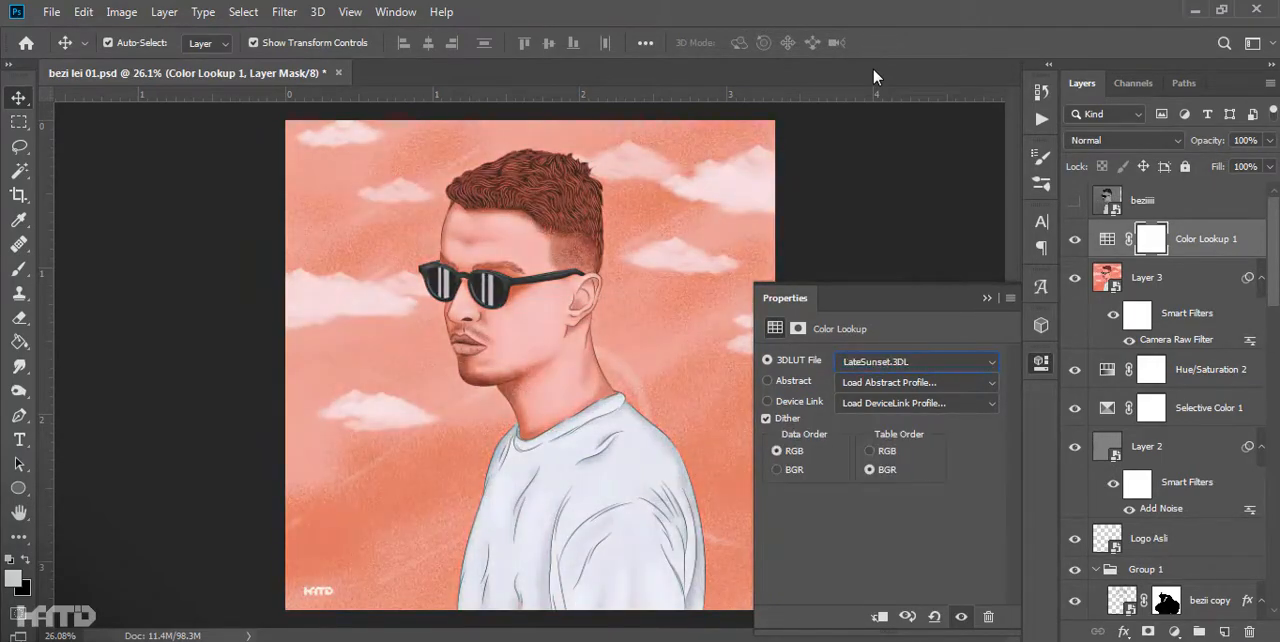
key(Down)
click(987, 298)
key(Delete)
- Compare the artwork with the original photo and apply a Liquify filter to Layer 3, reshaping the face outline beside the nose
click(1074, 201)
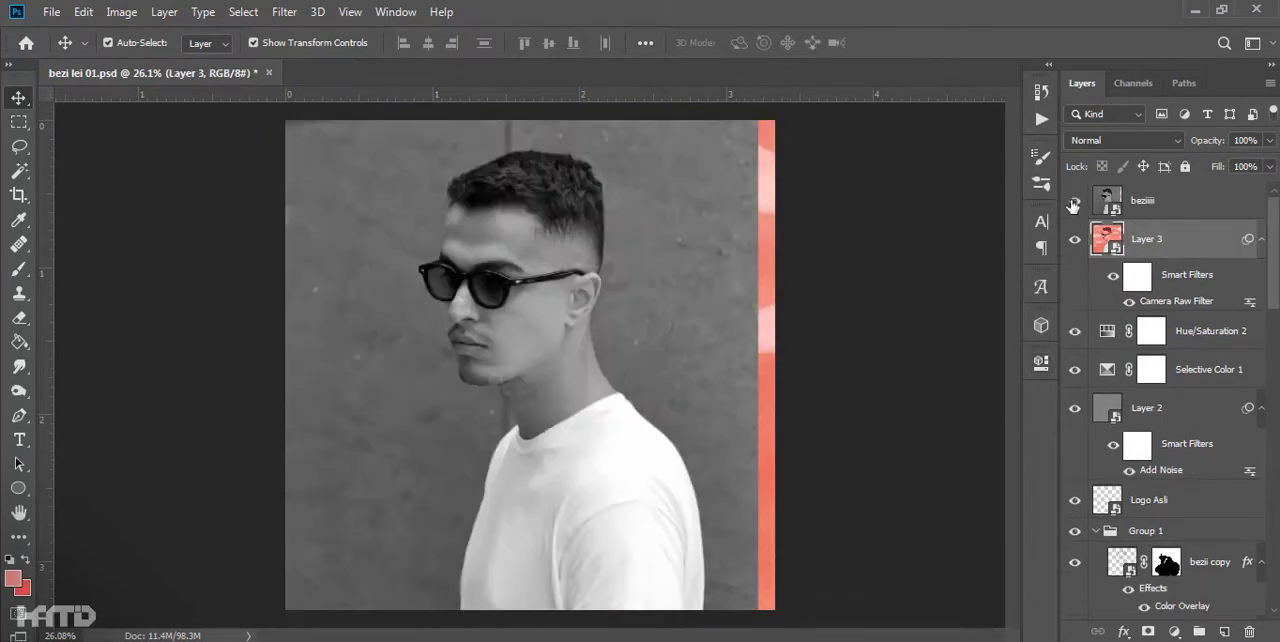
scroll(445, 302, up, 8)
click(1073, 202)
click(288, 13)
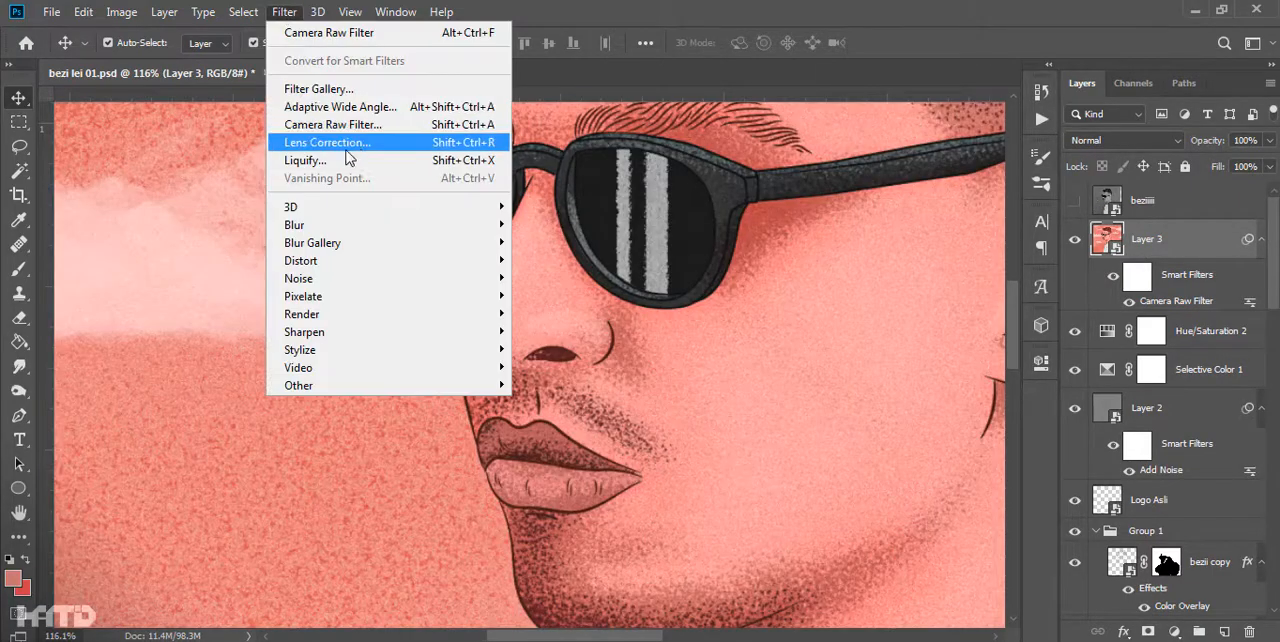
click(343, 165)
scroll(380, 298, up, 6)
key(bracketright)
key(bracketright)
key(bracketright)
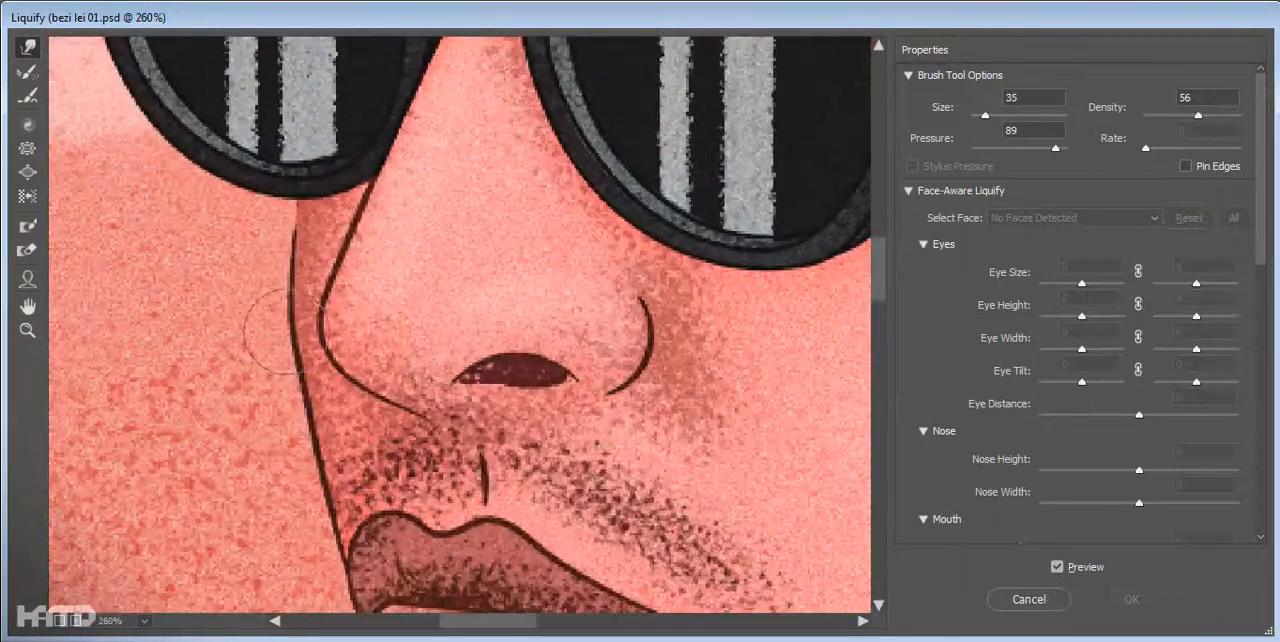
click(1134, 607)
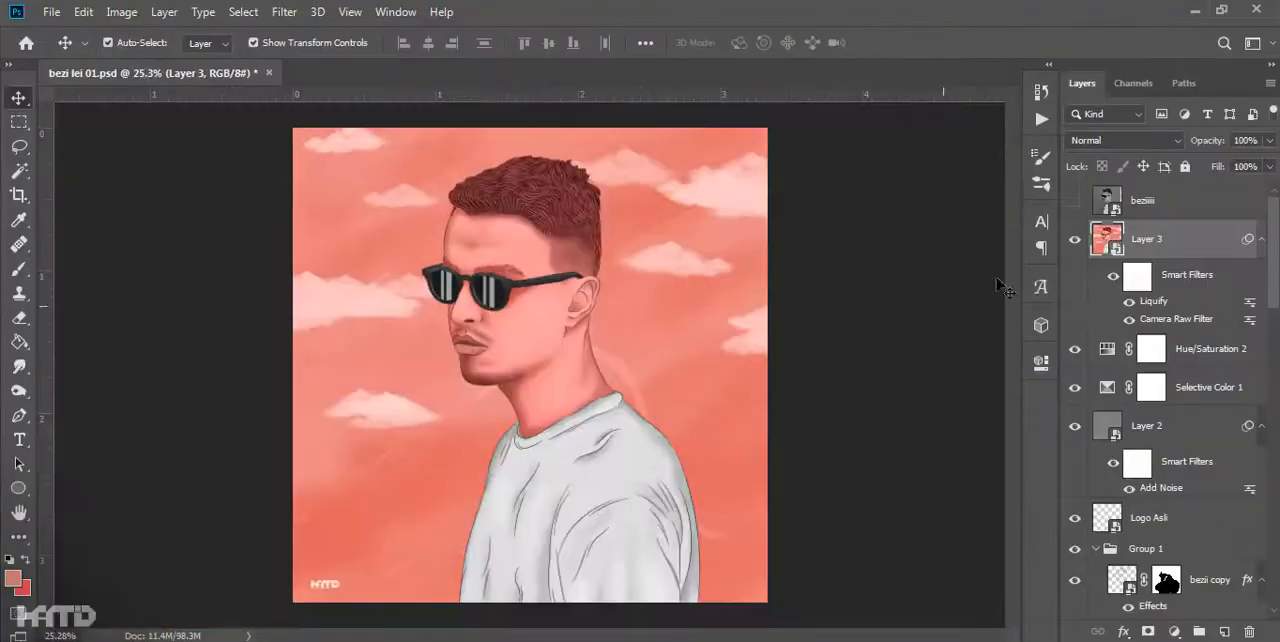
- Freeze the nose with a size 100 mask in Layer 3's Liquify filter and warp the face outline beside the nose and lips
scroll(467, 343, up, 6)
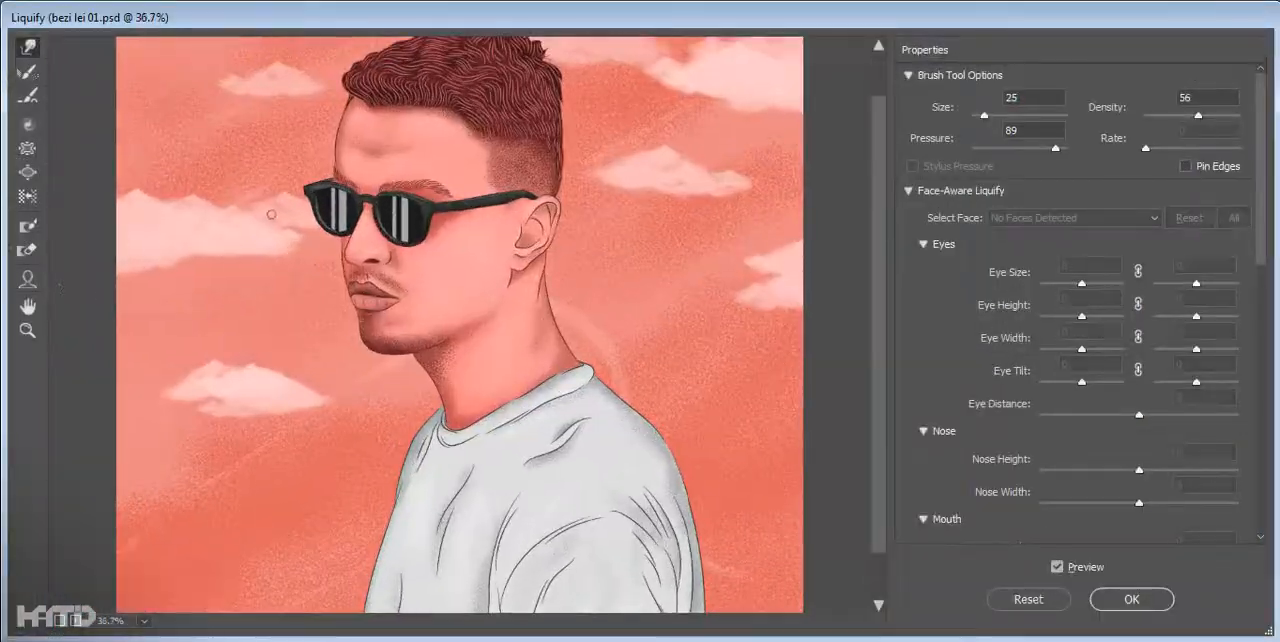
scroll(381, 222, up, 8)
click(28, 250)
click(28, 226)
drag(432, 368, 435, 418)
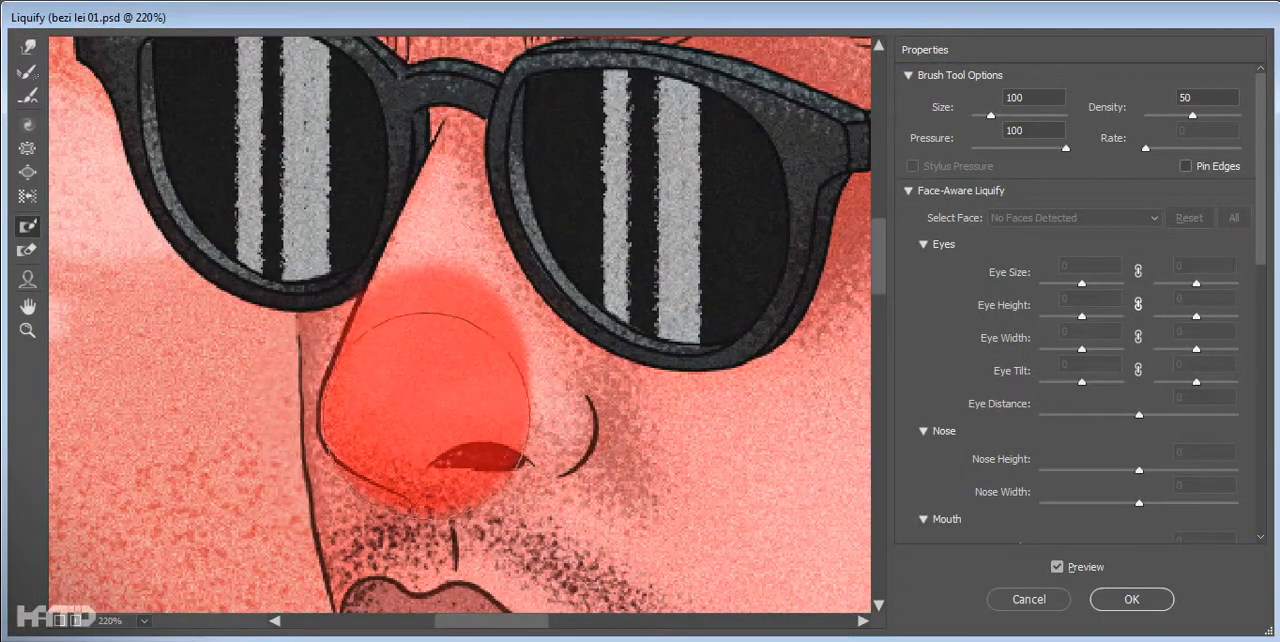
scroll(288, 395, down, 3)
key(bracketright)
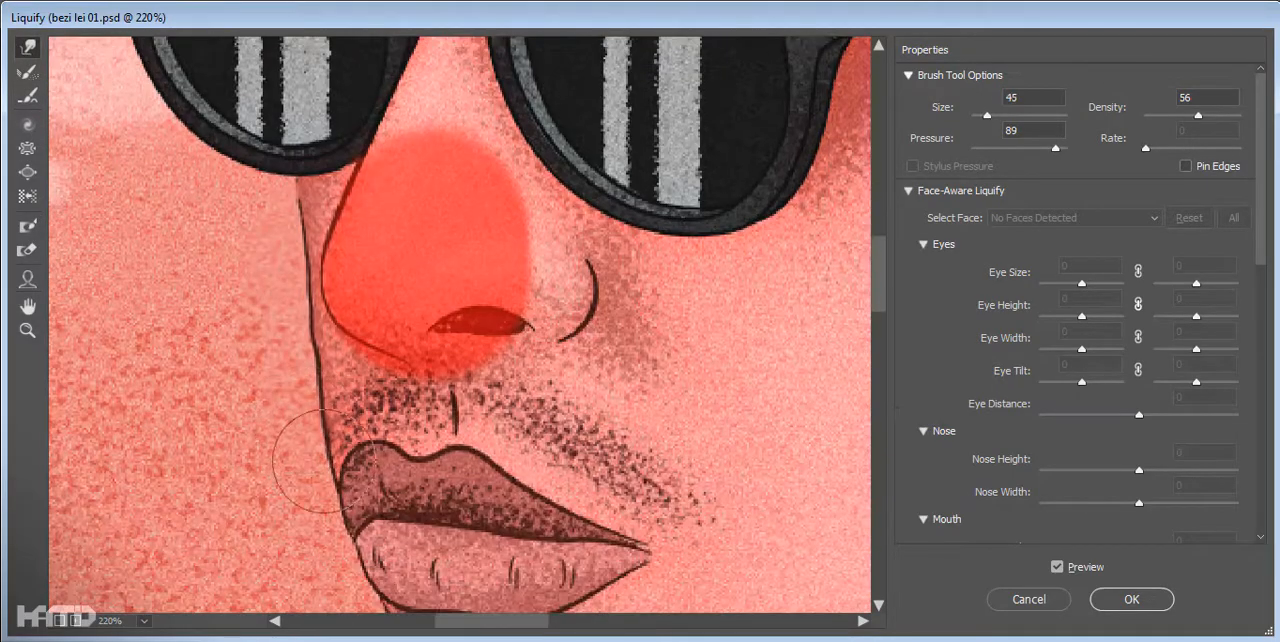
click(1118, 596)
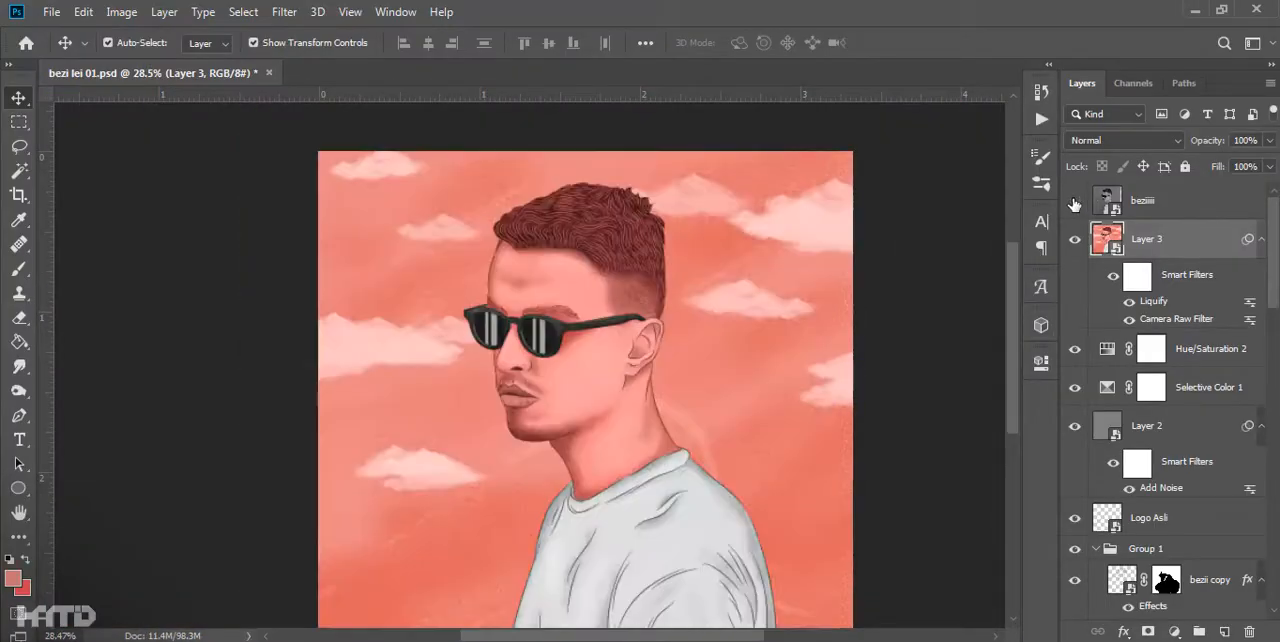
- Refine the face outline beside the upper lip in Layer 3's Liquify filter with a size 50 warp brush
double_click(1143, 302)
scroll(400, 250, up, 8)
scroll(450, 400, down, 3)
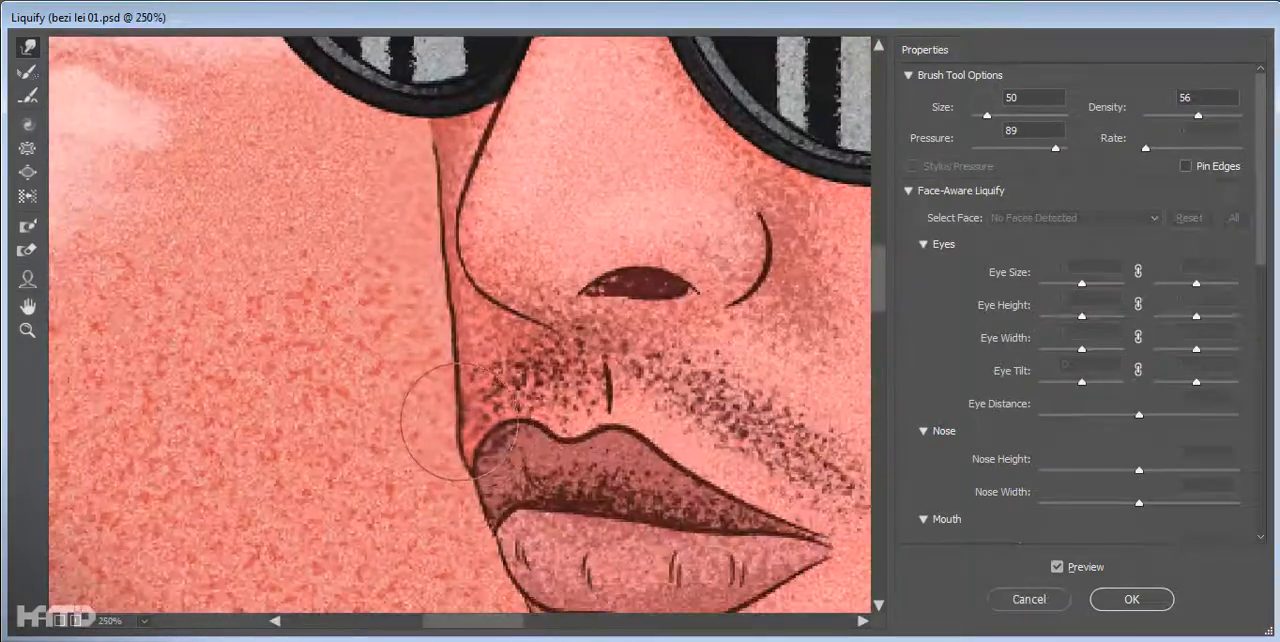
click(1131, 599)
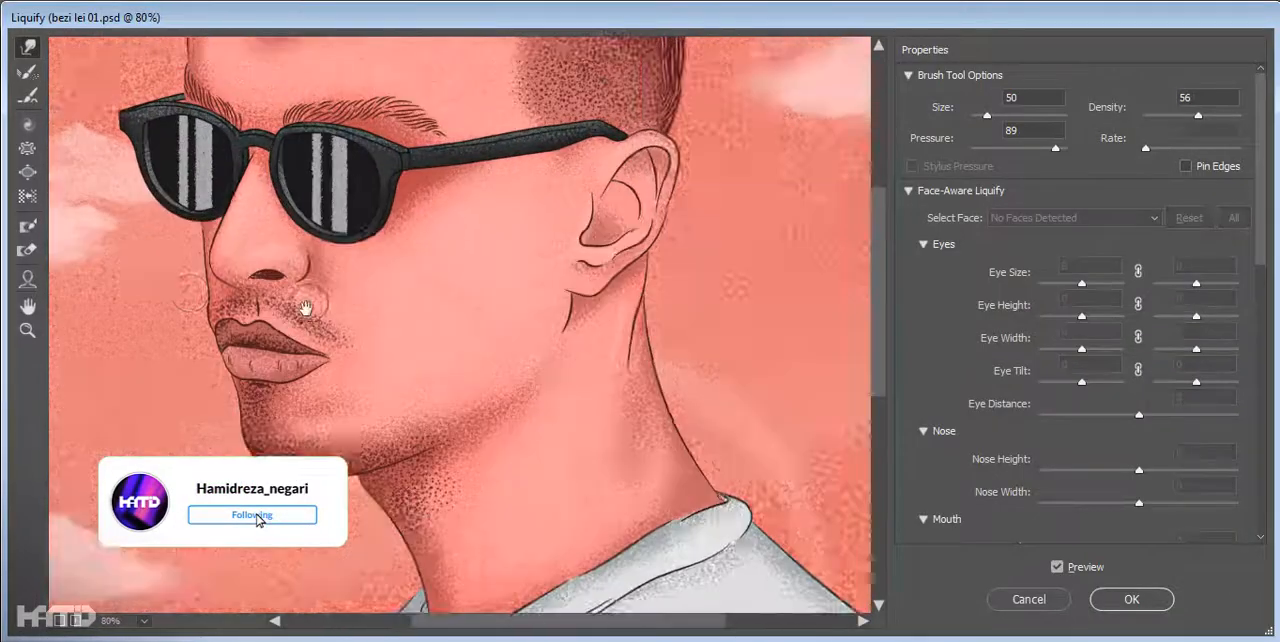
- Recheck the portrait in Layer 3's Liquify filter, try the Face tool on the face, and accept the filter
scroll(300, 300, up, 3)
scroll(430, 400, down, 3)
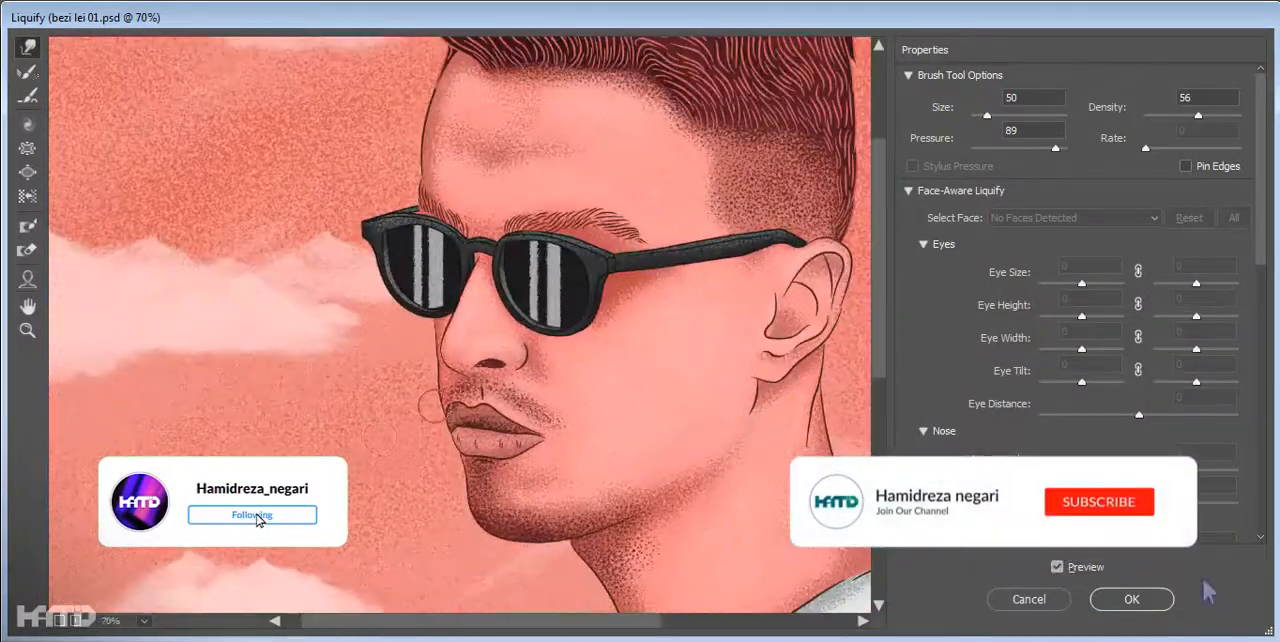
scroll(440, 400, up, 1)
scroll(363, 565, down, 1)
click(28, 280)
click(640, 300)
scroll(623, 380, up, 1)
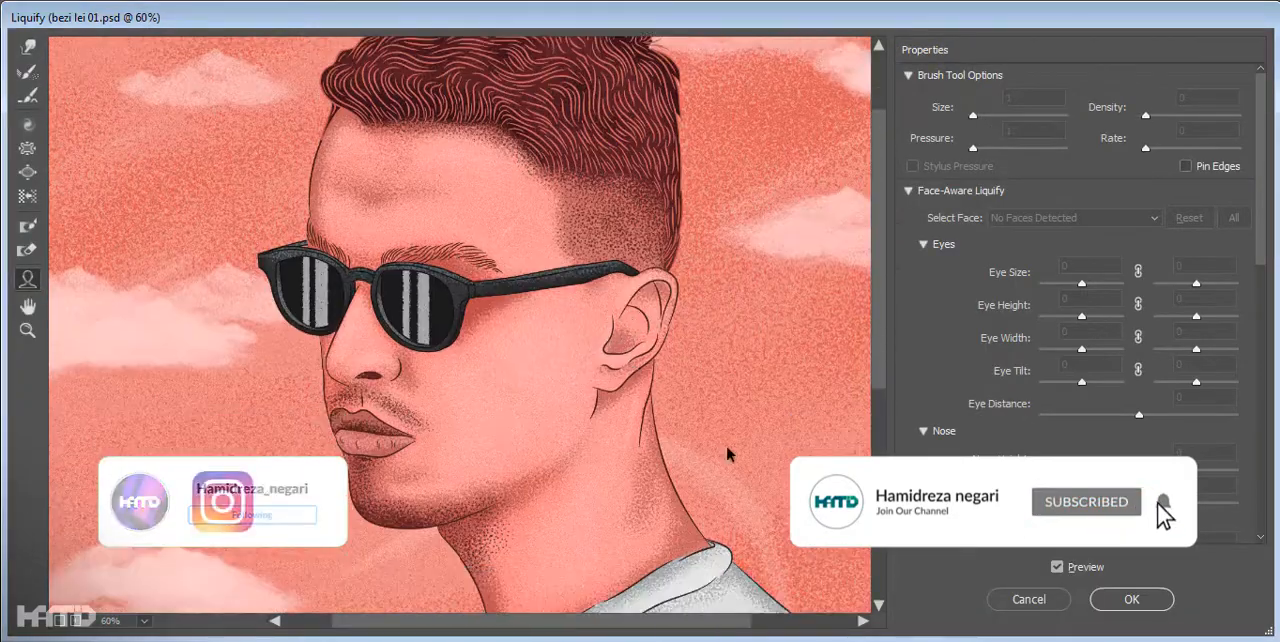
scroll(623, 380, down, 3)
click(1131, 599)
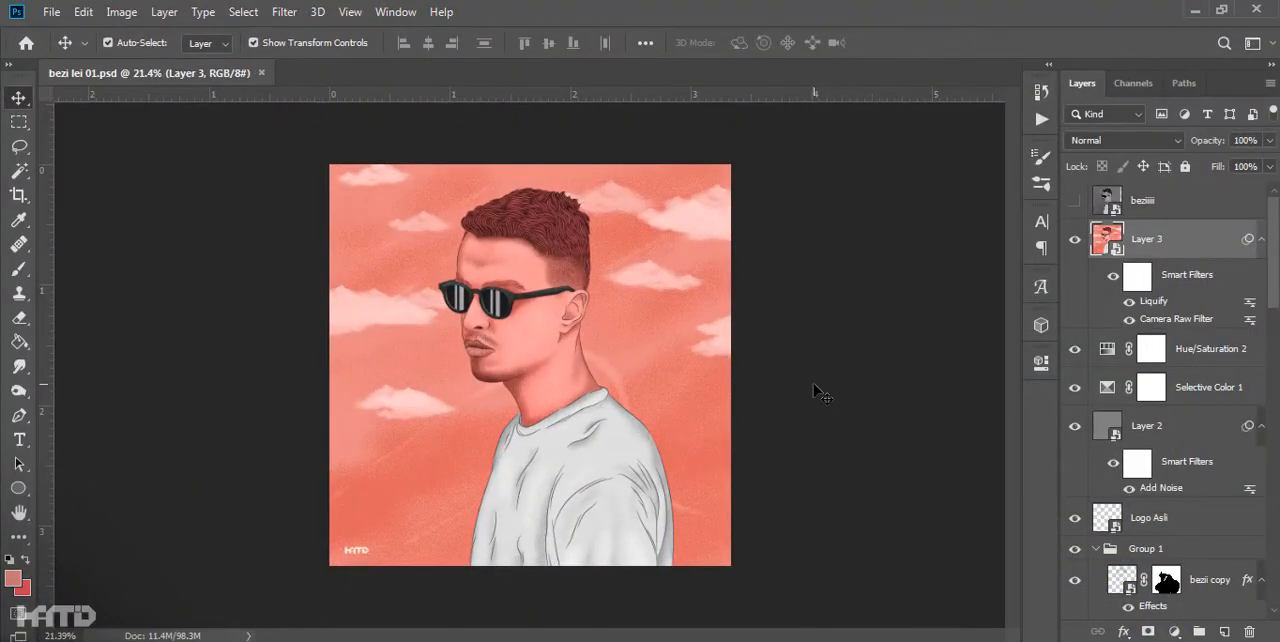